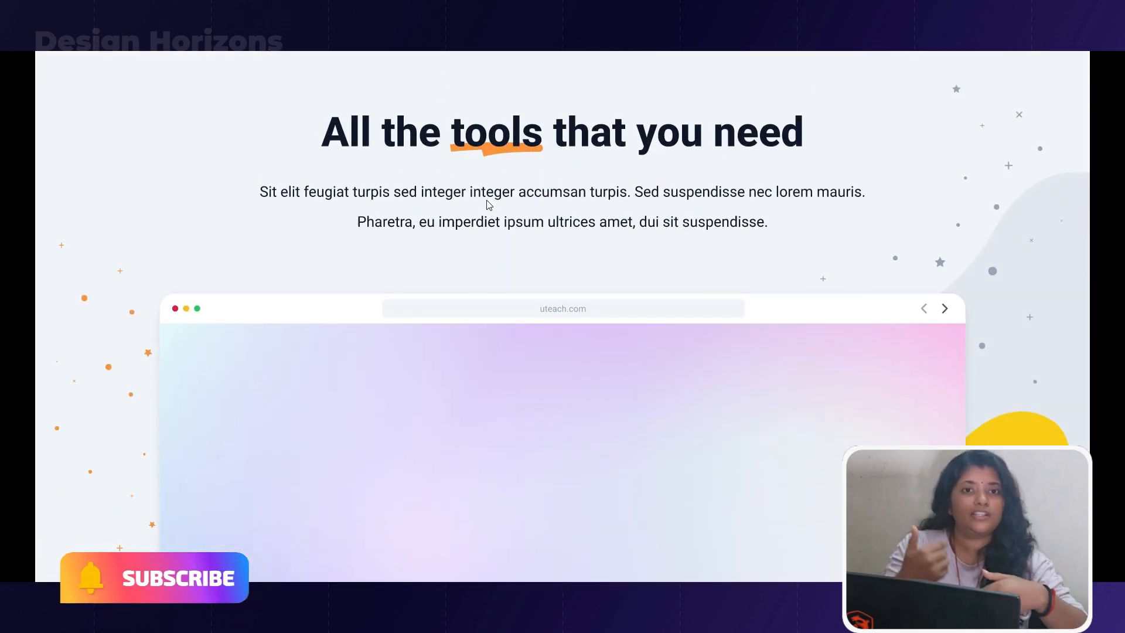
# Examine the finished landing page prototype down through its tools and all-in-one app sections
pyautogui.scroll(-10, 489, 205)
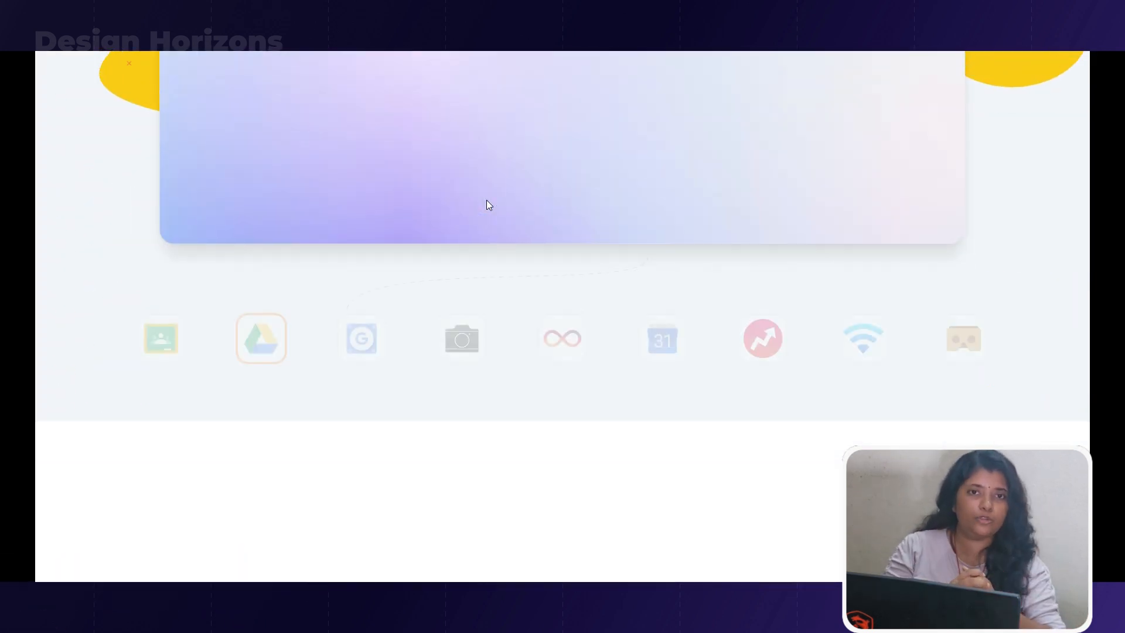
pyautogui.scroll(-1, 487, 199)
pyautogui.scroll(-5, 487, 200)
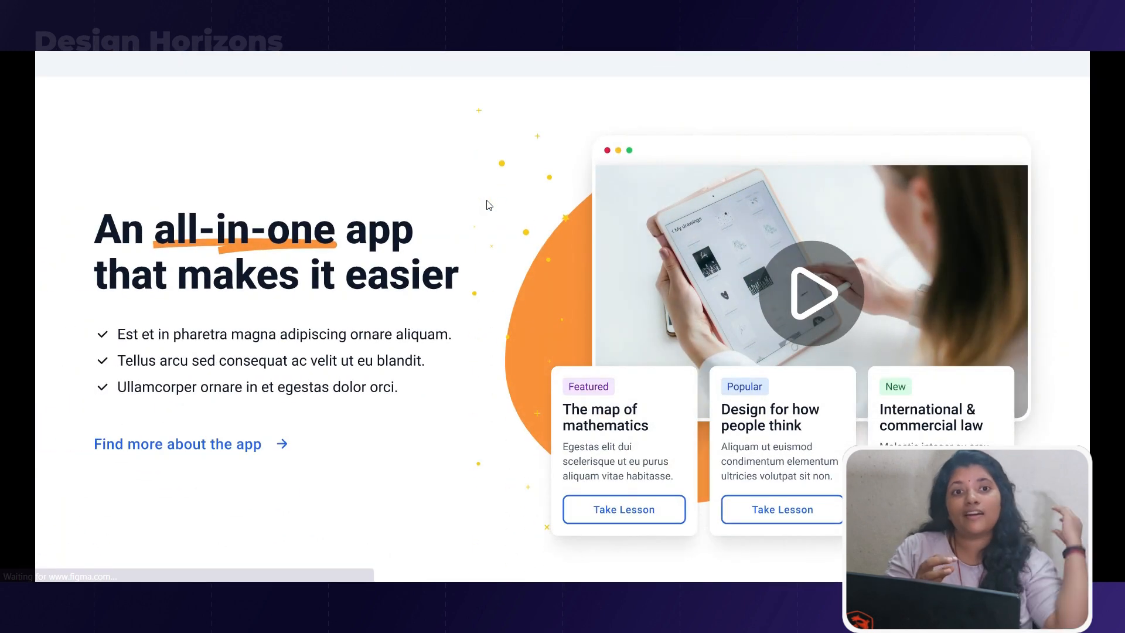
pyautogui.scroll(-4, 486, 200)
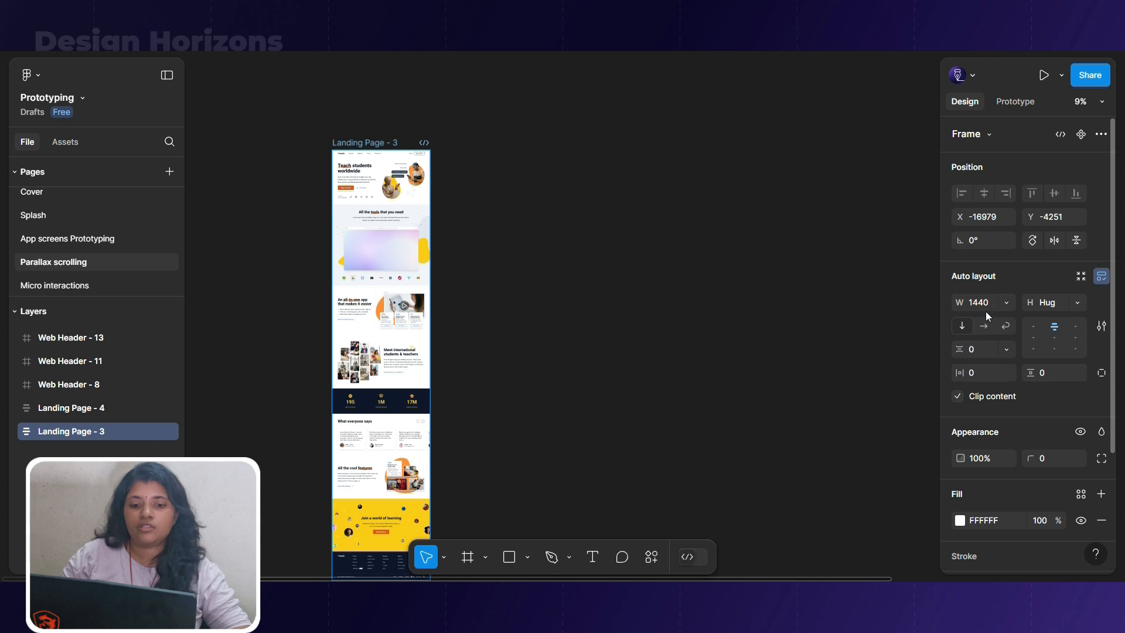
# Look up the preset frame sizes for Desktop, keeping the Landing Page - 3 frame selected
pyautogui.press('f')
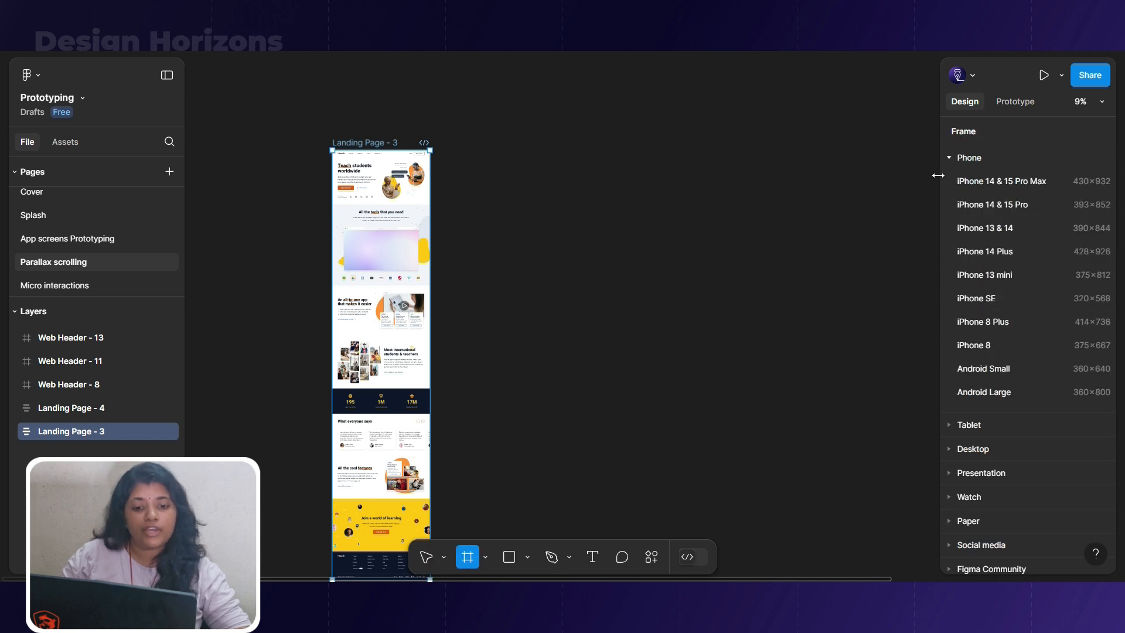
pyautogui.click(949, 158)
pyautogui.click(945, 206)
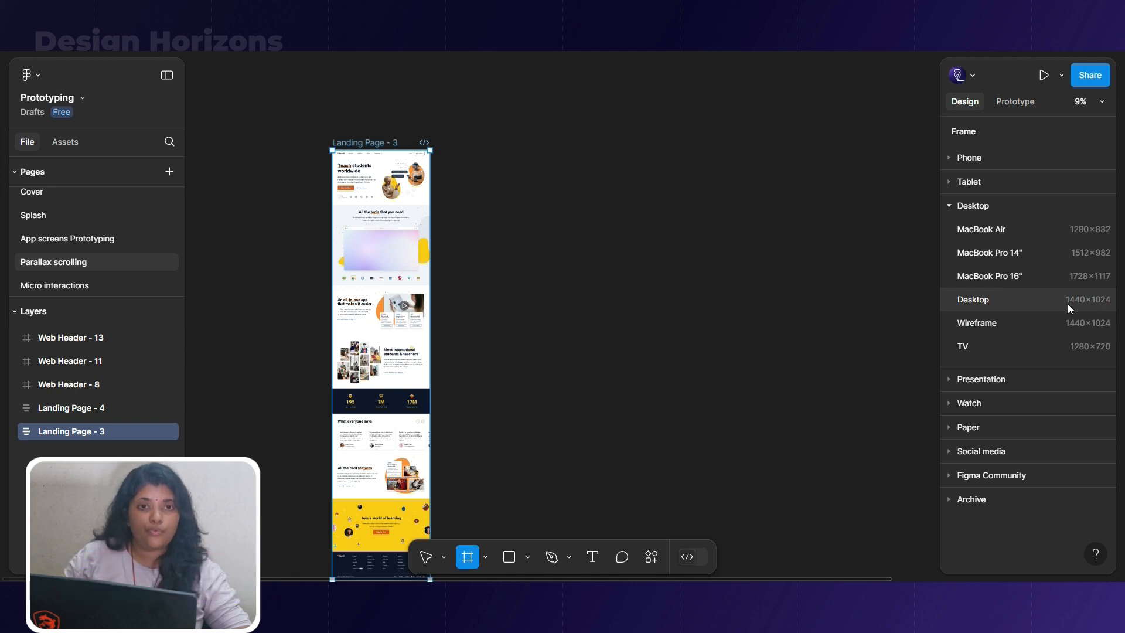
pyautogui.click(360, 142)
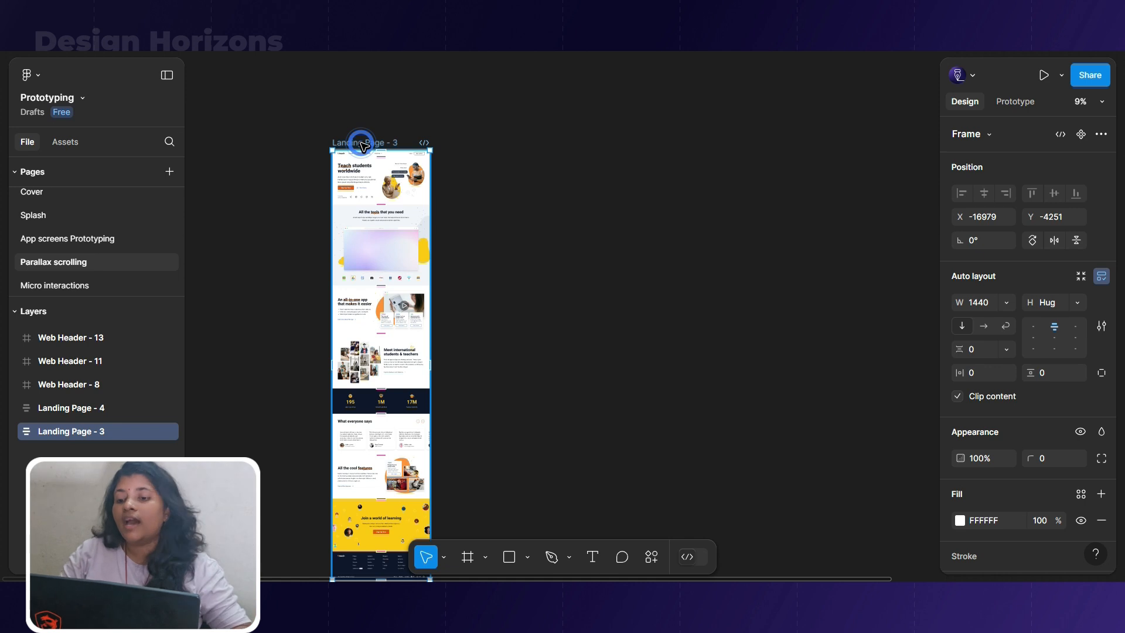
# Move the Landing Page - 3 frame sideways to the middle of the canvas and set its height to 1024
pyautogui.moveTo(360, 143); pyautogui.dragTo(511, 143)
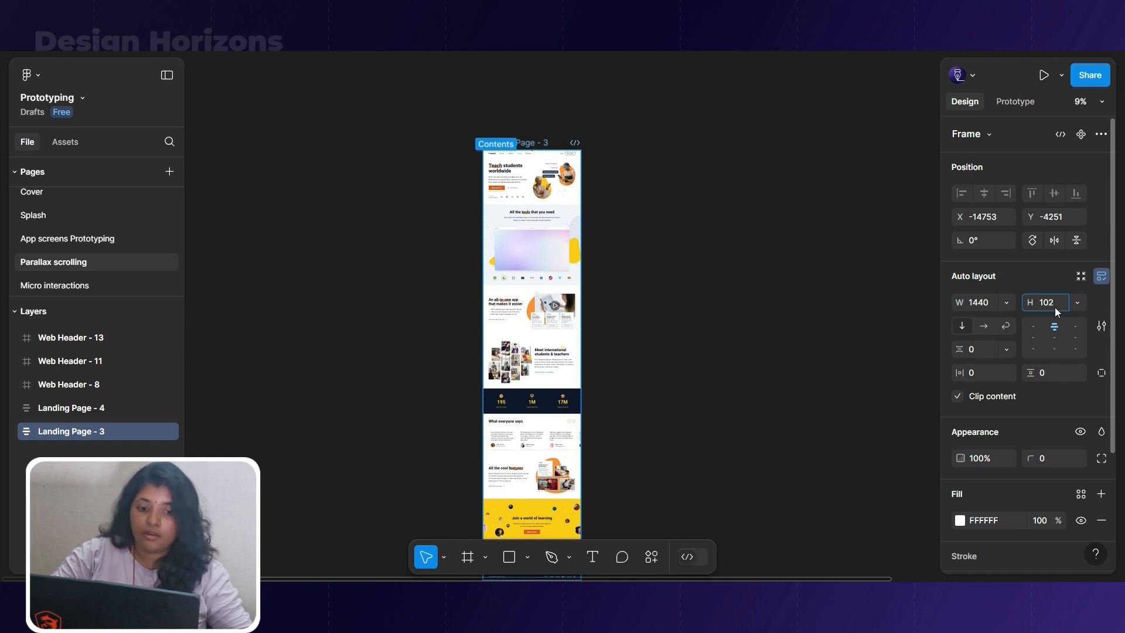
pyautogui.press('Return')
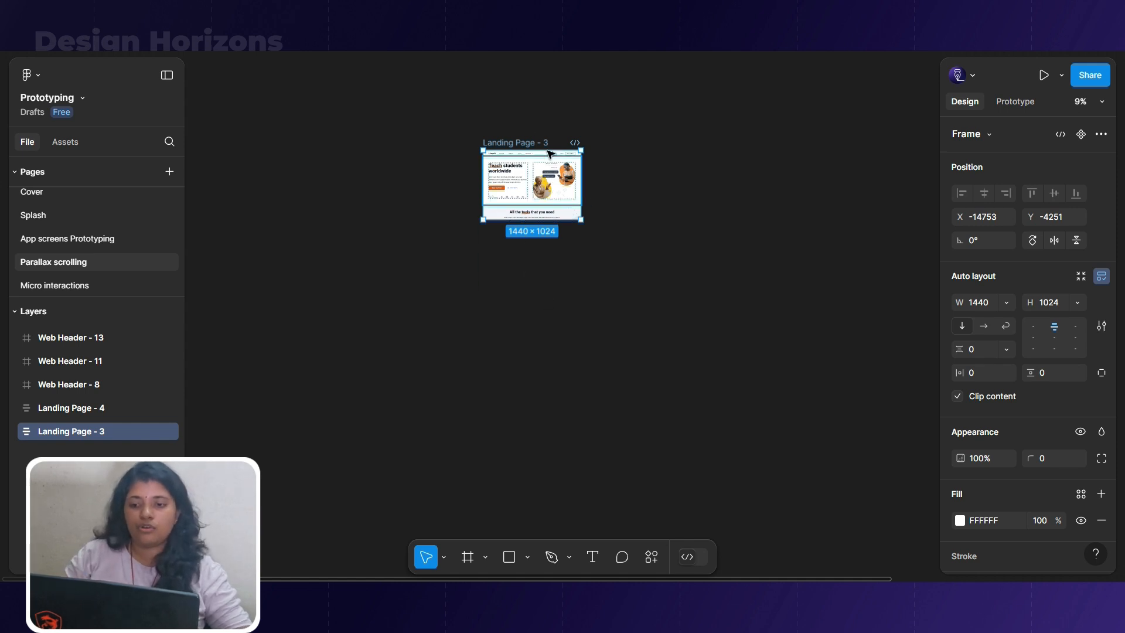
# Examine the content hidden by Landing Page - 3's clipping and inspect the hero section's text block and illustration group
pyautogui.click(959, 397)
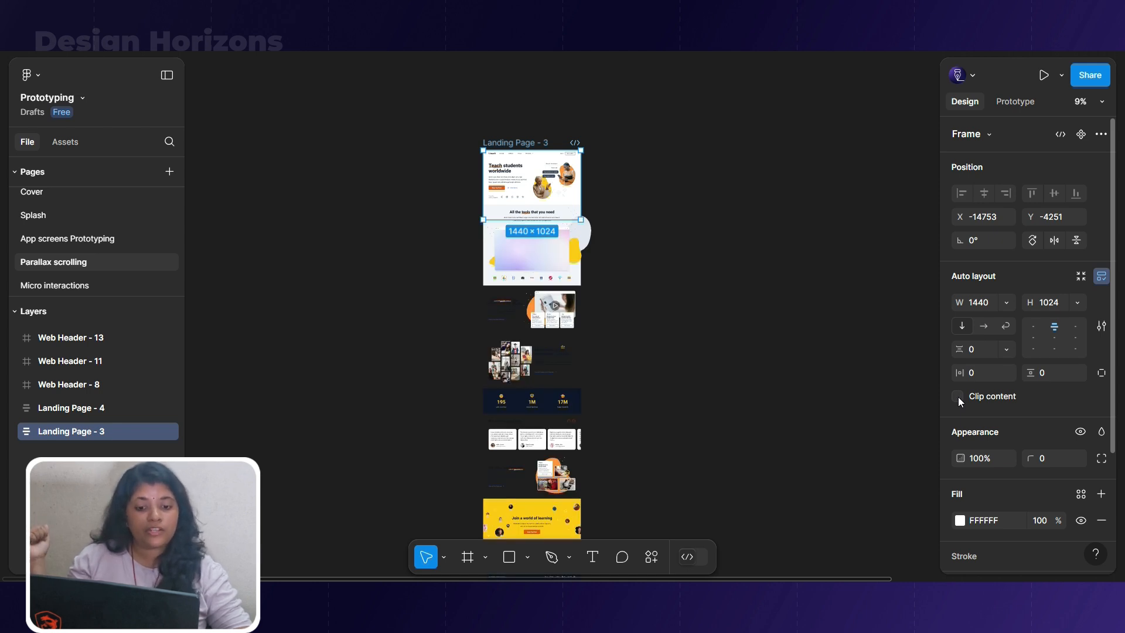
pyautogui.click(959, 399)
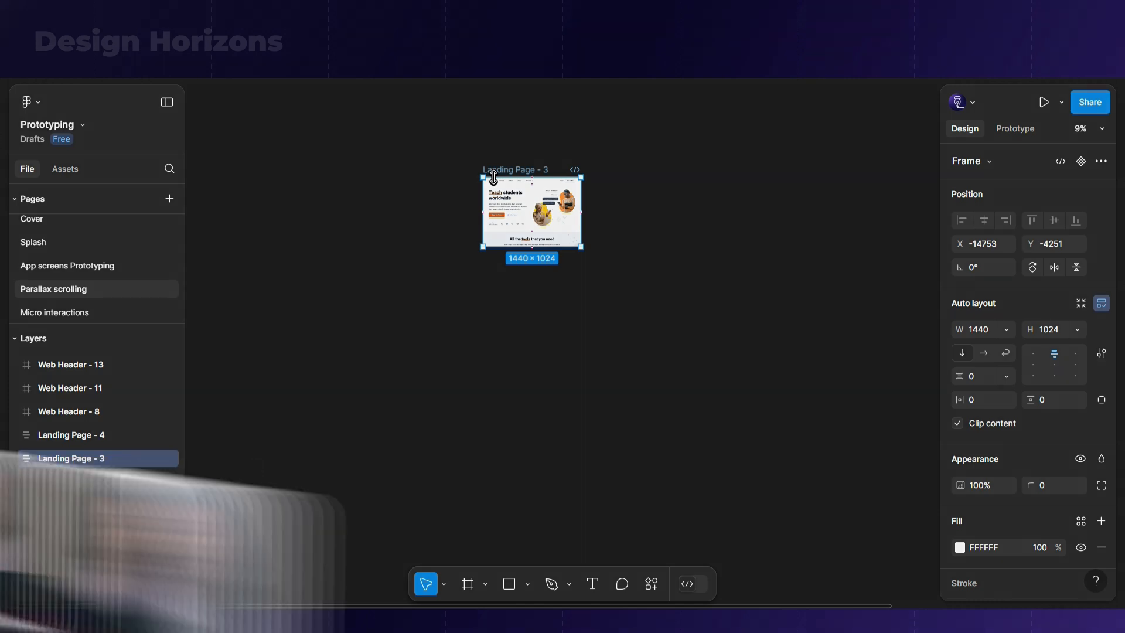
pyautogui.scroll(3, 591, 139)
pyautogui.scroll(4, 468, 275)
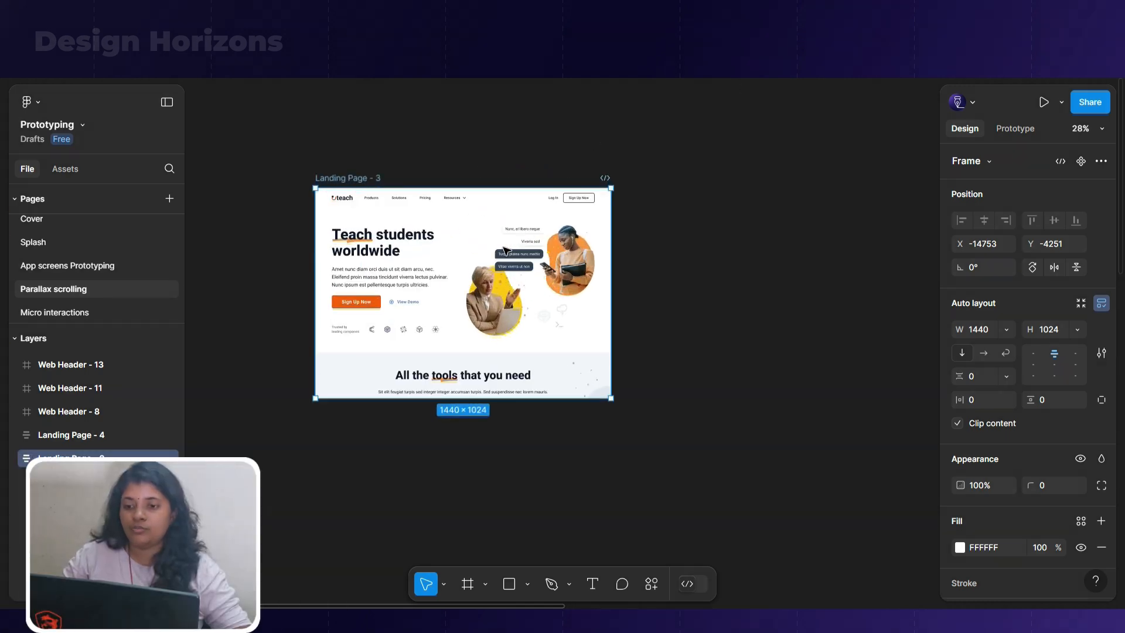
pyautogui.scroll(1, 354, 341)
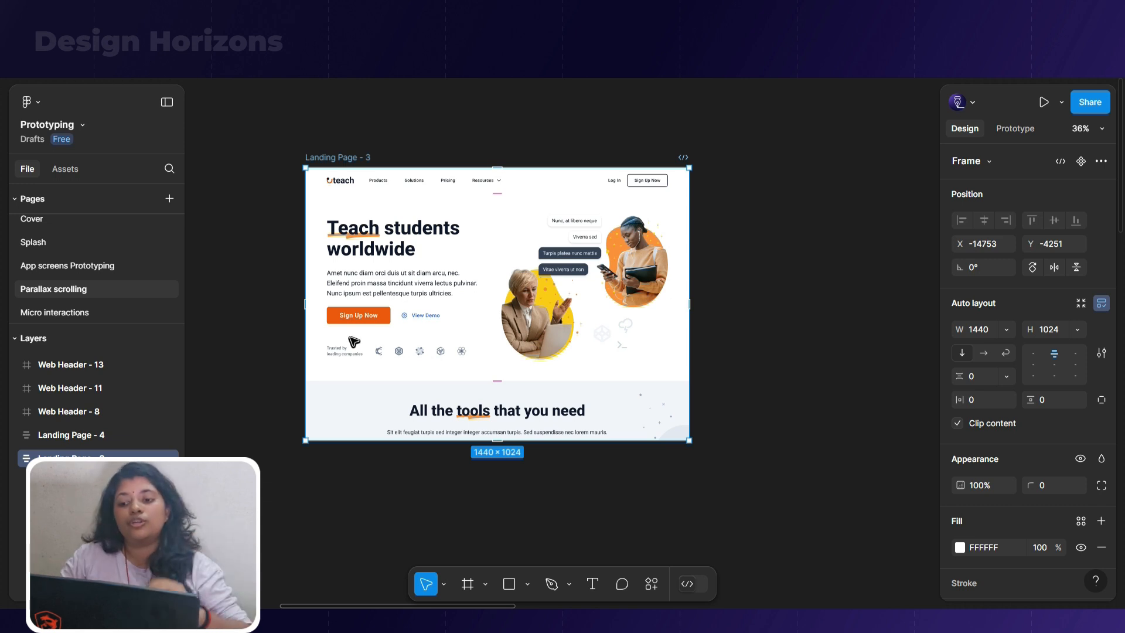
pyautogui.click(510, 356)
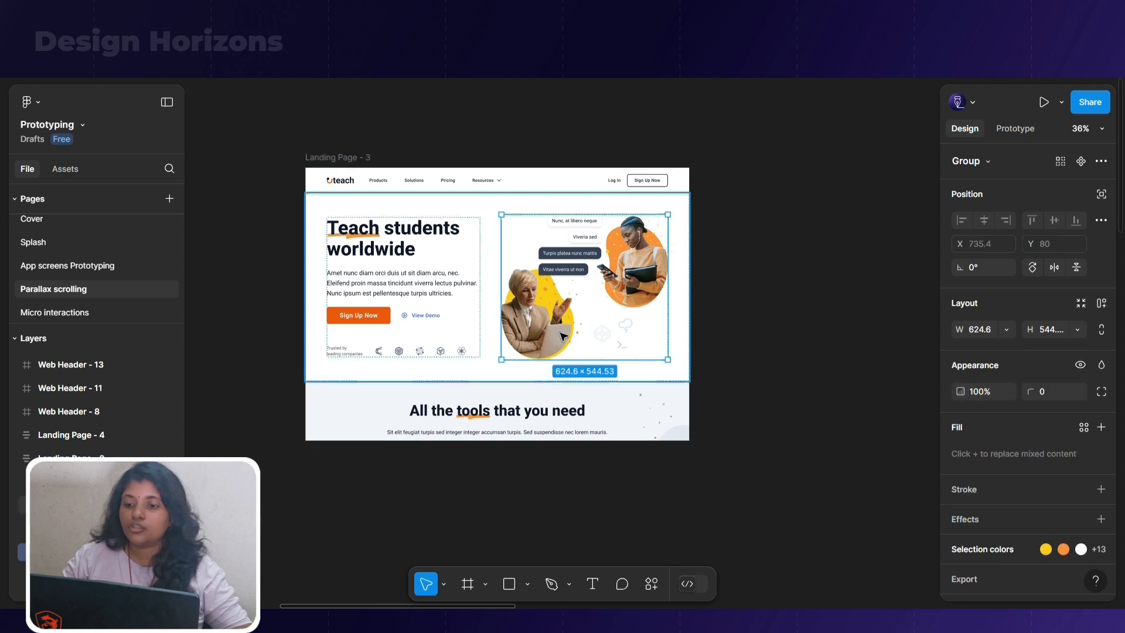
pyautogui.click(472, 256)
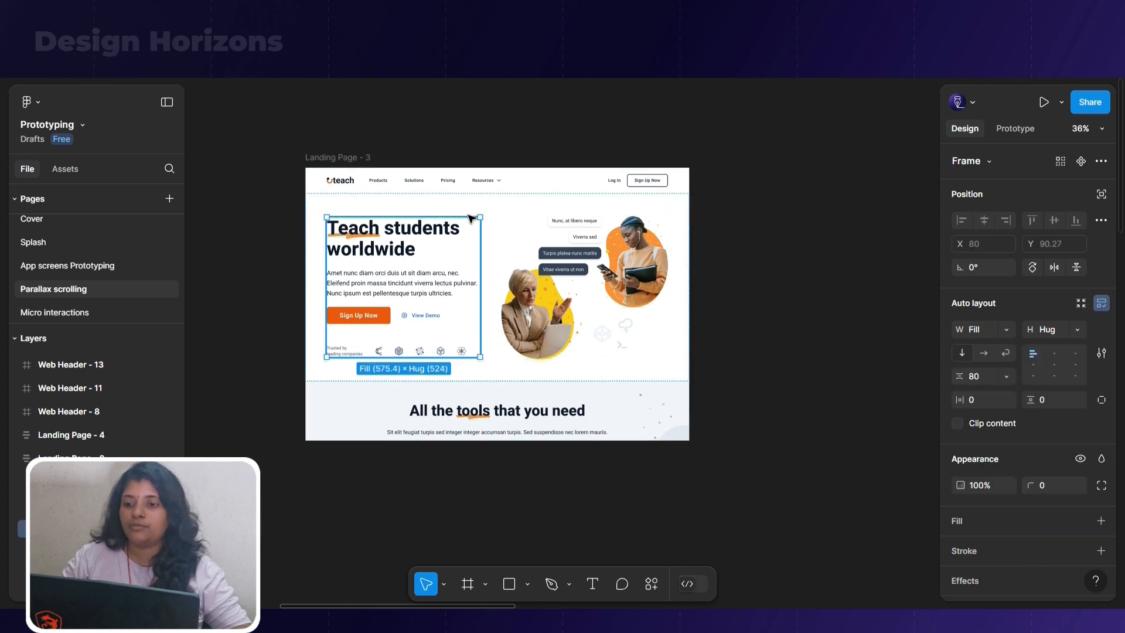
pyautogui.click(490, 205)
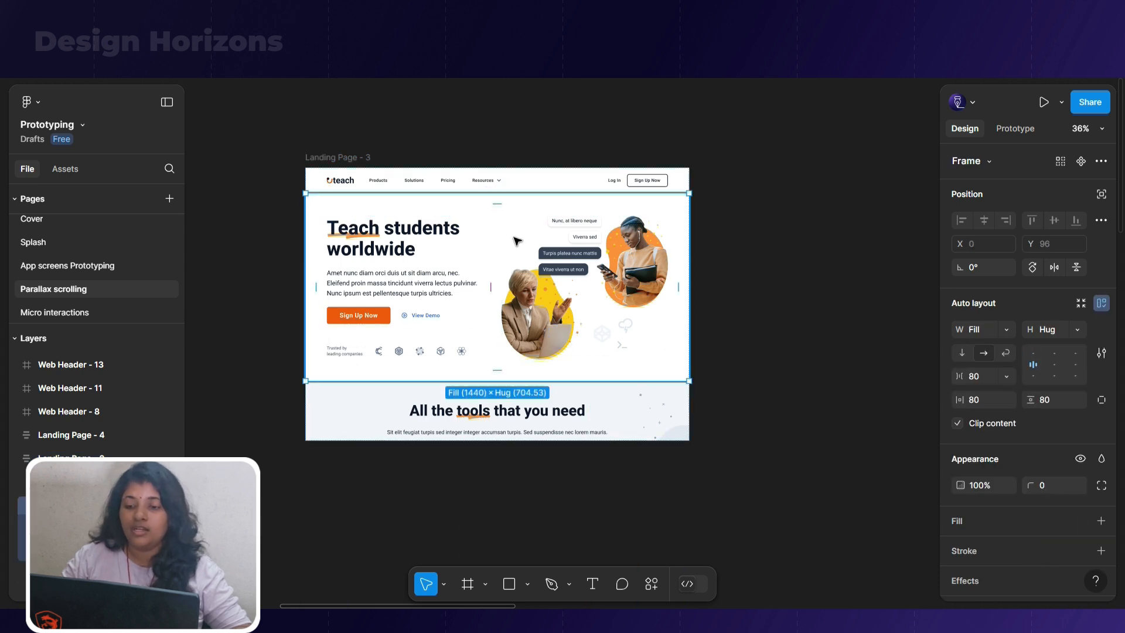
pyautogui.click(565, 264)
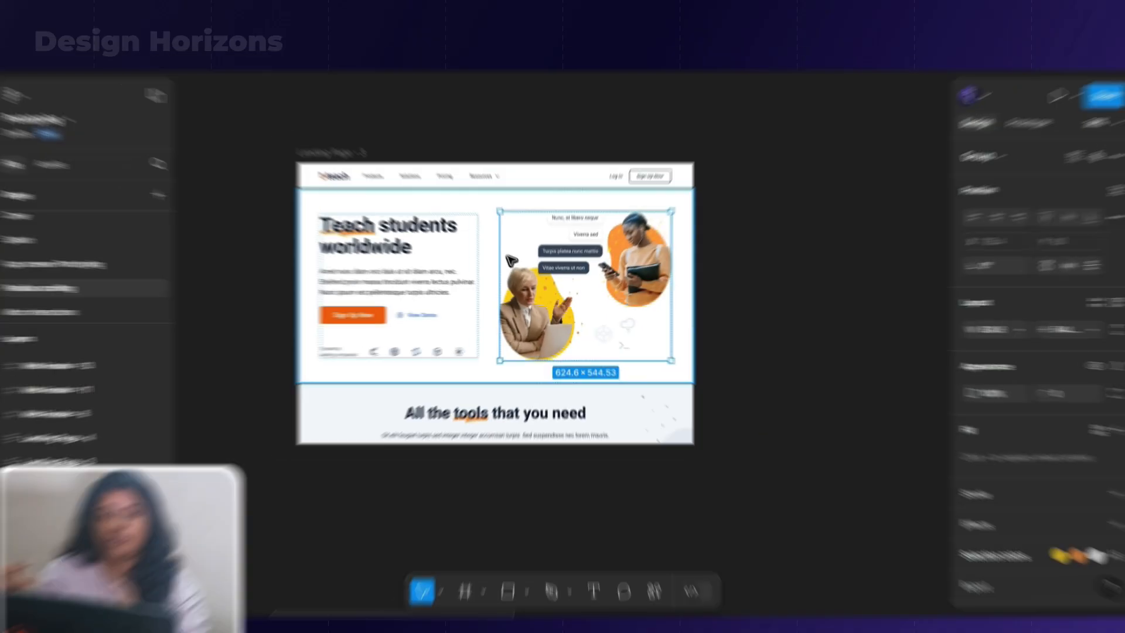
# Duplicate the Landing Page - 3 frame and place the copy beside the original, aligned along its top
pyautogui.click(328, 146)
pyautogui.click(335, 160)
pyautogui.moveTo(335, 164); pyautogui.dragTo(614, 142)
pyautogui.scroll(-1, 678, 129)
pyautogui.scroll(-3, 678, 129)
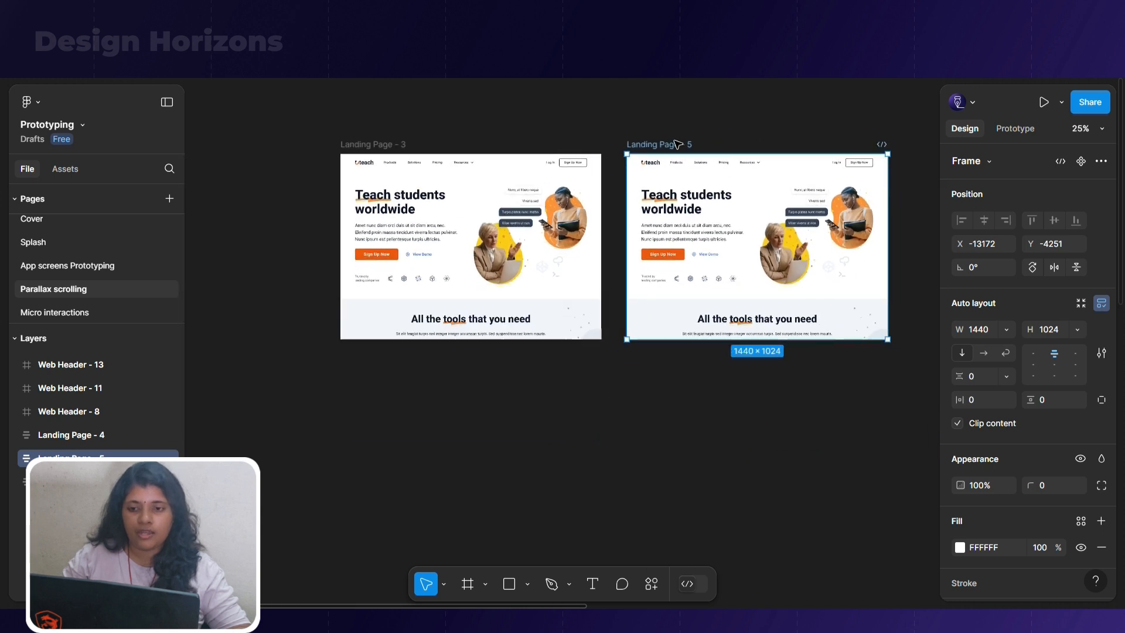
# Remove auto layout from both the Landing Page - 3 frame and its duplicate
pyautogui.scroll(3, 530, 179)
pyautogui.scroll(-2, 755, 243)
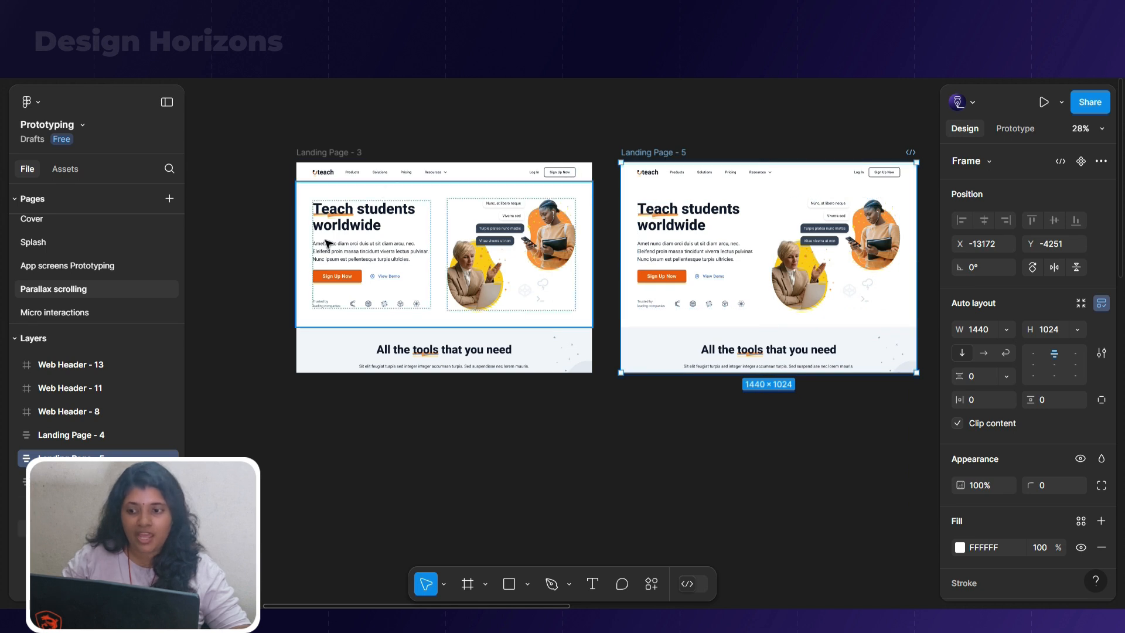
pyautogui.scroll(2, 375, 237)
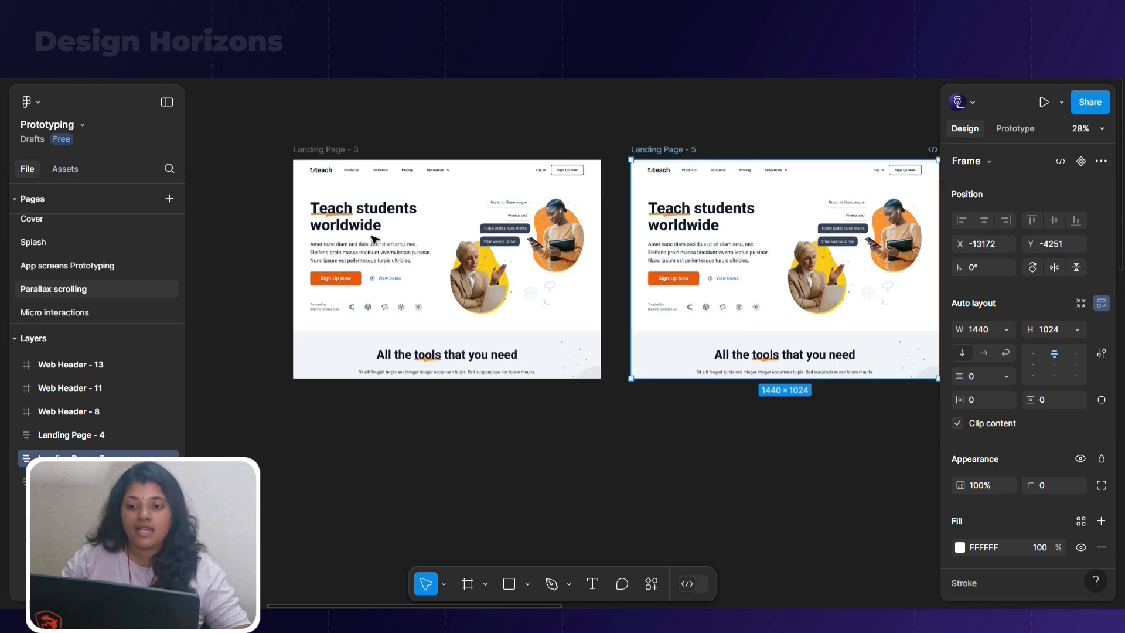
pyautogui.scroll(1, 382, 233)
pyautogui.click(304, 134)
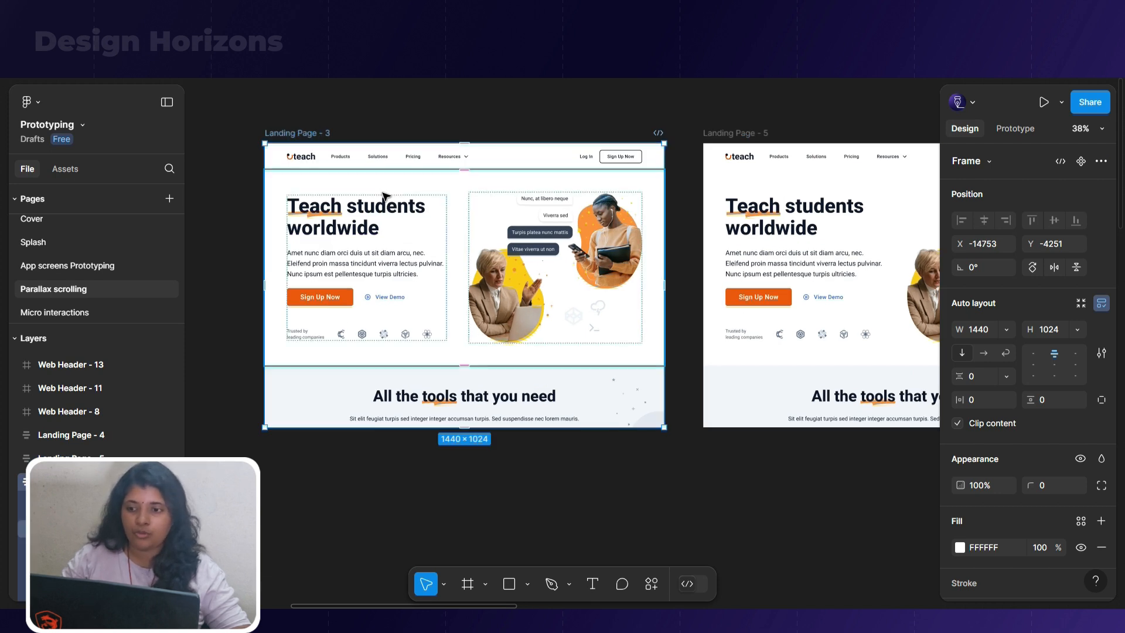
pyautogui.rightClick(304, 136)
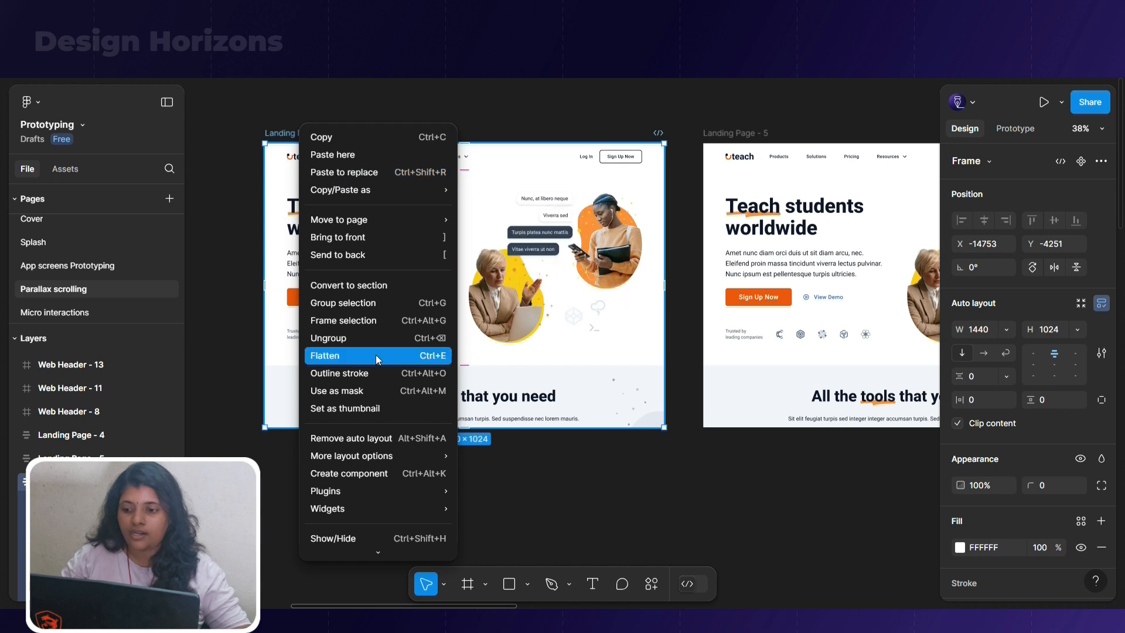
pyautogui.click(403, 442)
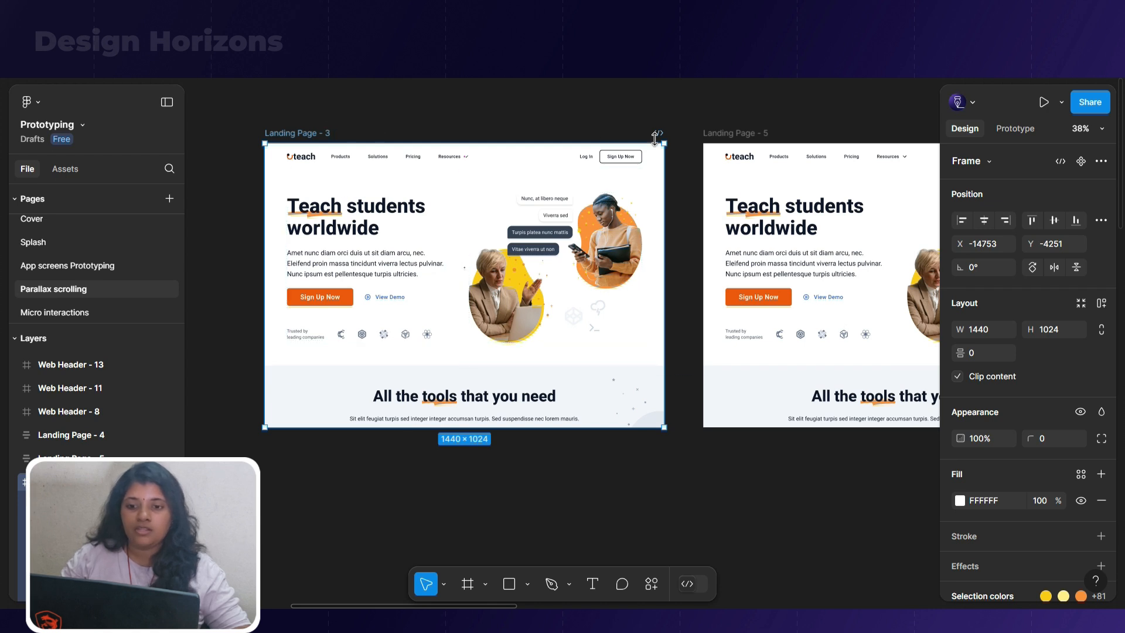
pyautogui.click(746, 134)
pyautogui.rightClick(748, 132)
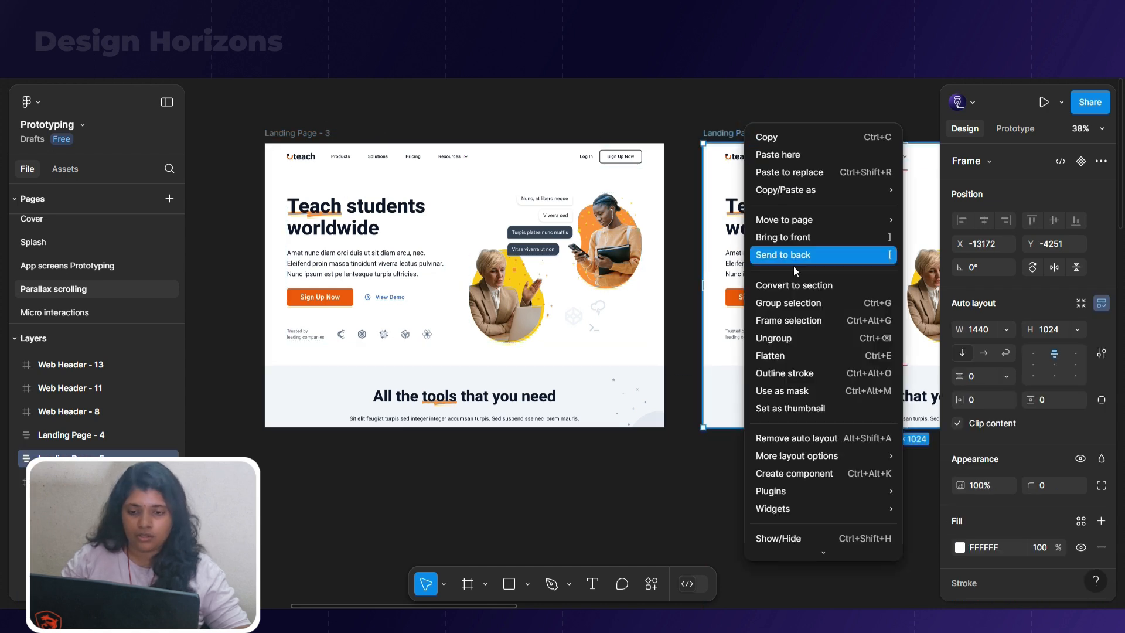
pyautogui.click(804, 441)
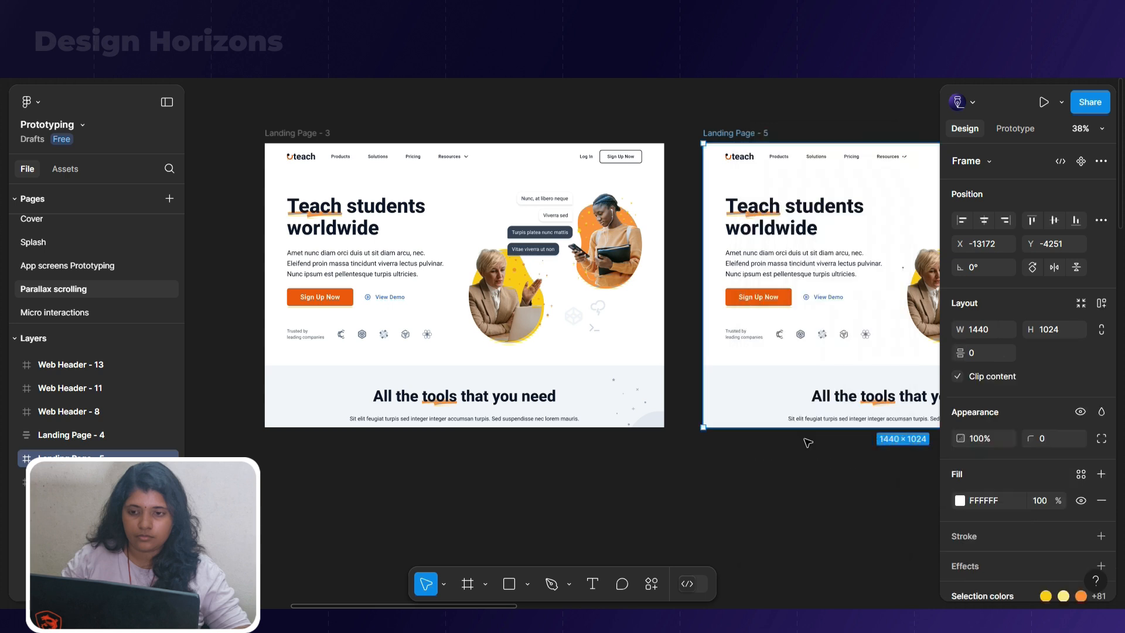
# Move the navigation bar of Landing Page - 3 up above the frame to Y -90
pyautogui.click(370, 154)
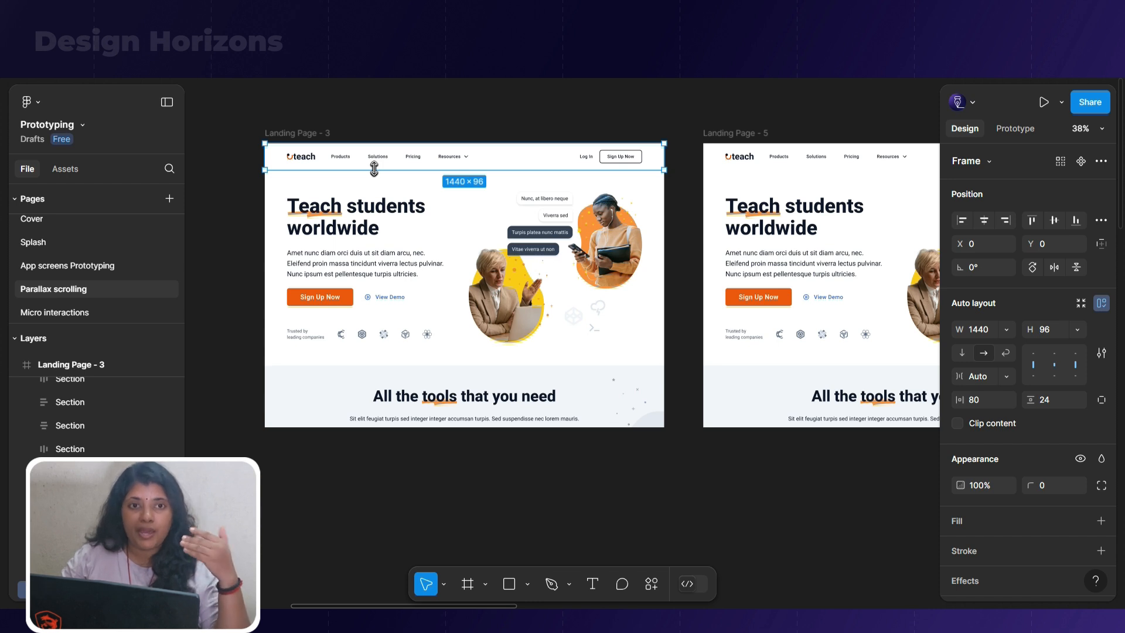
pyautogui.hotkey('shift', 'Up')
pyautogui.hotkey('shift', 'Up')
pyautogui.hotkey('shift', 'Up')
pyautogui.hotkey('shift', 'Up')
pyautogui.hotkey('shift', 'Up')
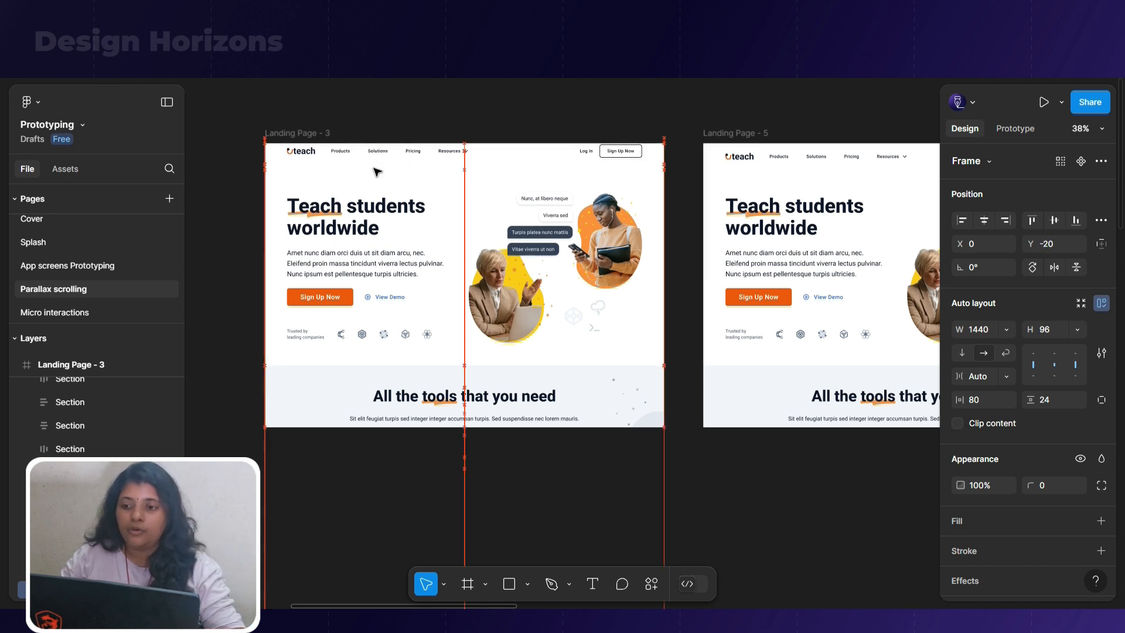
pyautogui.hotkey('shift', 'Up')
pyautogui.hotkey('shift', 'Up')
pyautogui.hotkey('shift', 'Up')
pyautogui.hotkey('shift', 'Up')
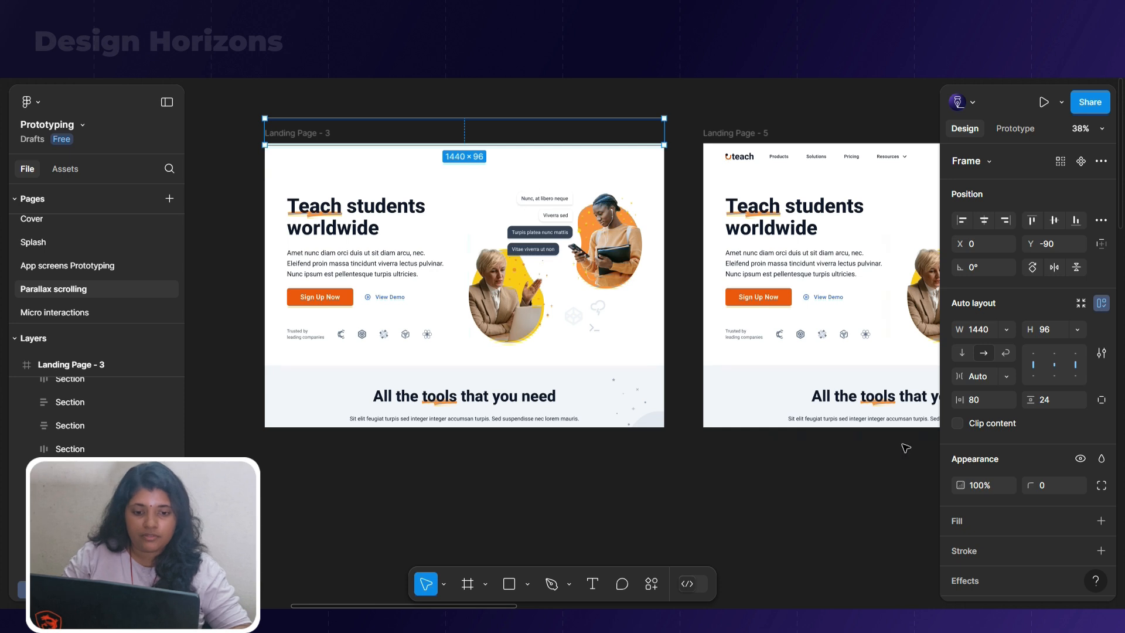
# Set the Landing Page - 3 navigation bar's opacity to 0% and move it up to Y -100
pyautogui.click(976, 489)
pyautogui.write('0')
pyautogui.press('Return')
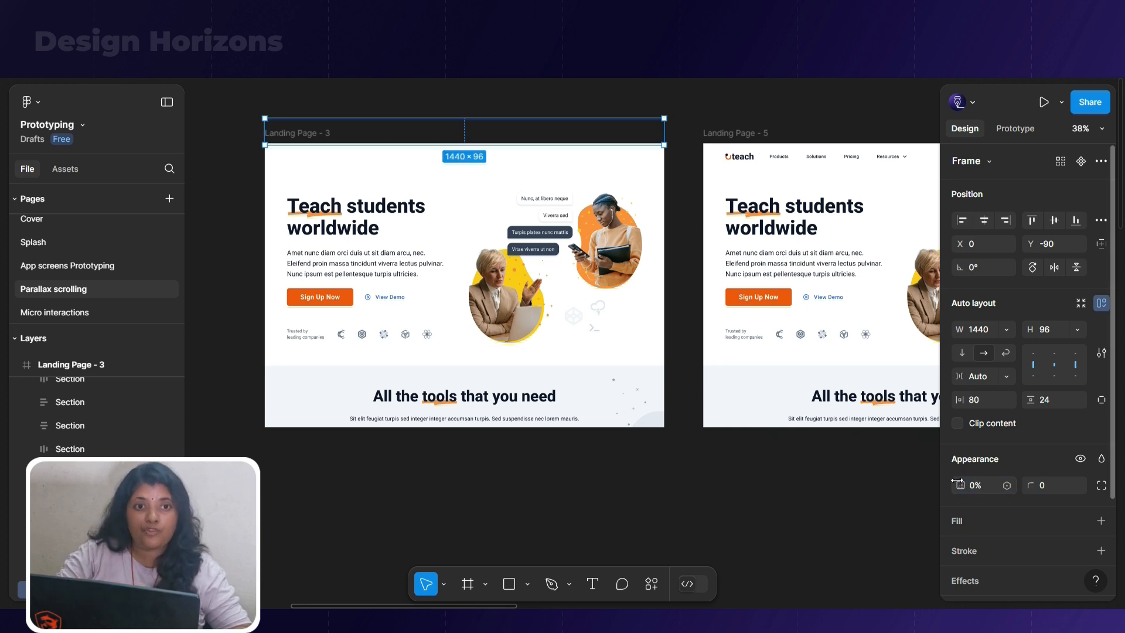
pyautogui.hotkey('shift', 'Up')
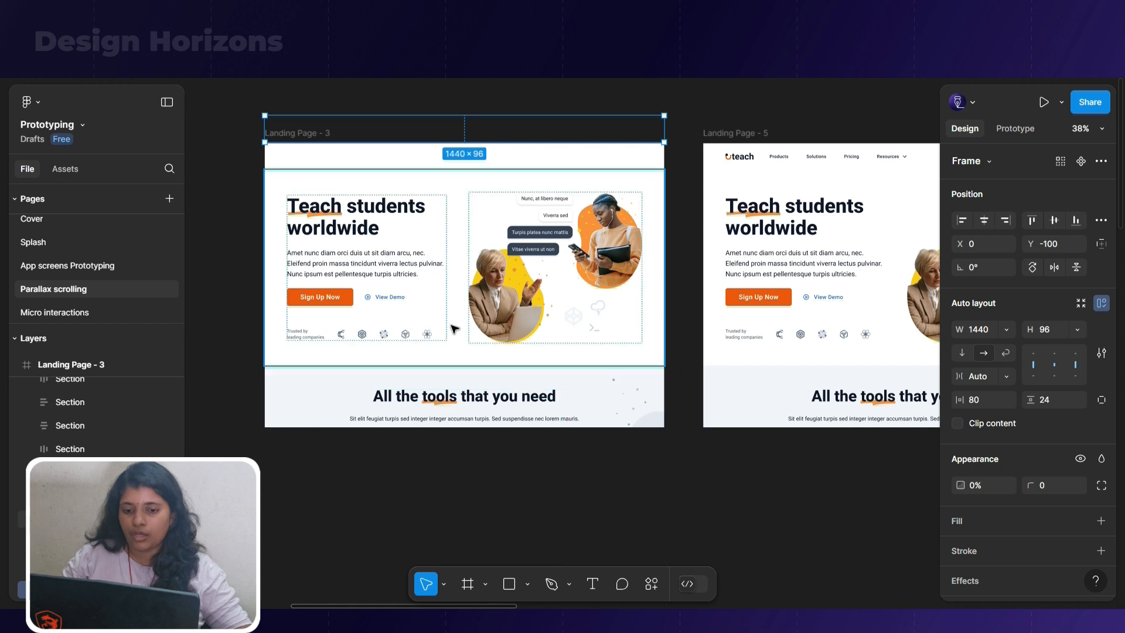
pyautogui.click(432, 460)
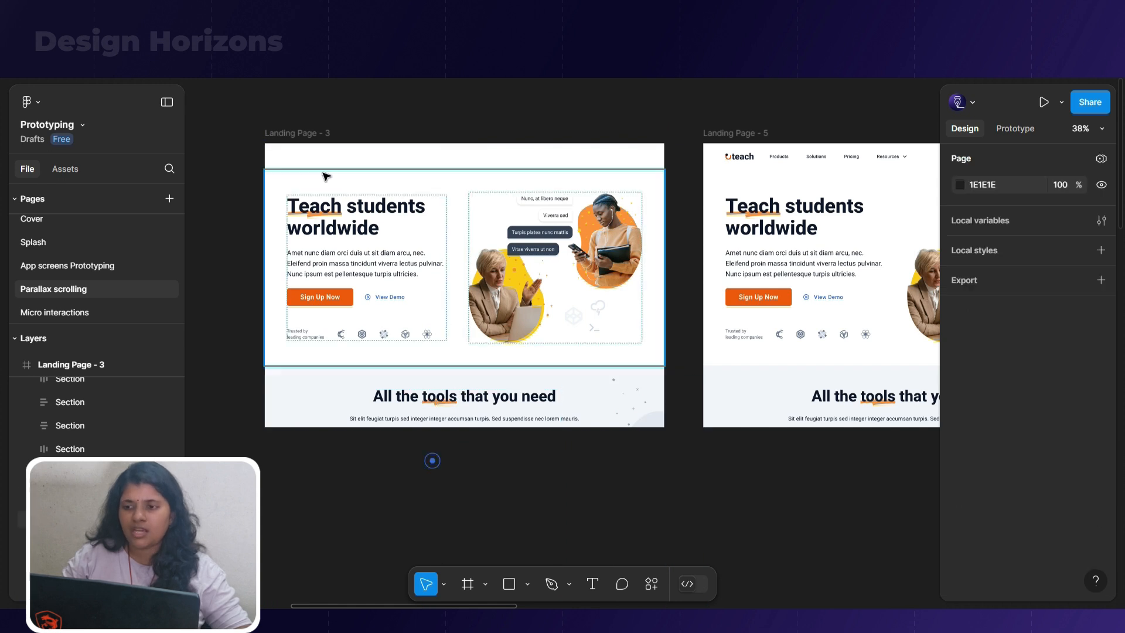
# Preview the Landing Page - 3 frame as a prototype, comparing a scaled whole-frame view with Actual size (100%)
pyautogui.click(317, 133)
pyautogui.click(1041, 105)
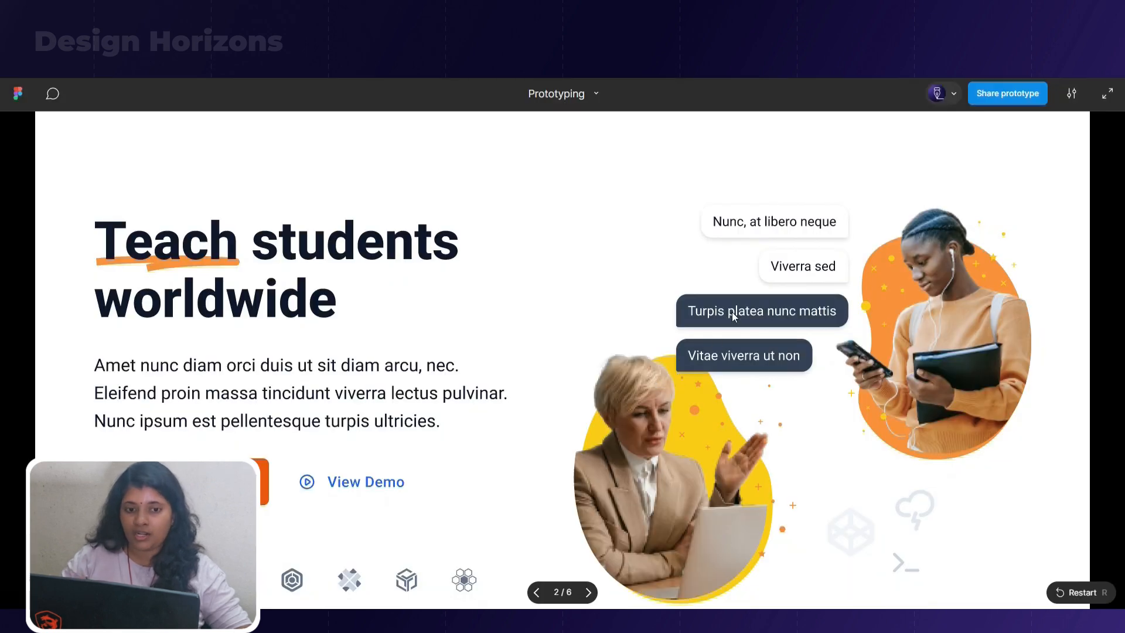
pyautogui.click(1071, 93)
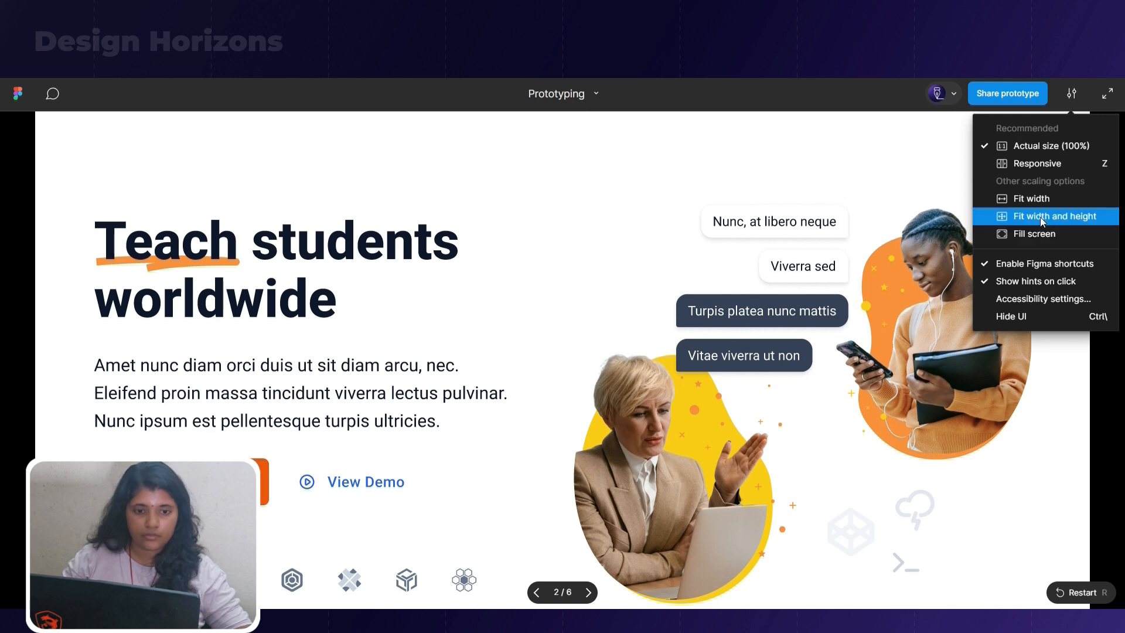
pyautogui.click(1029, 234)
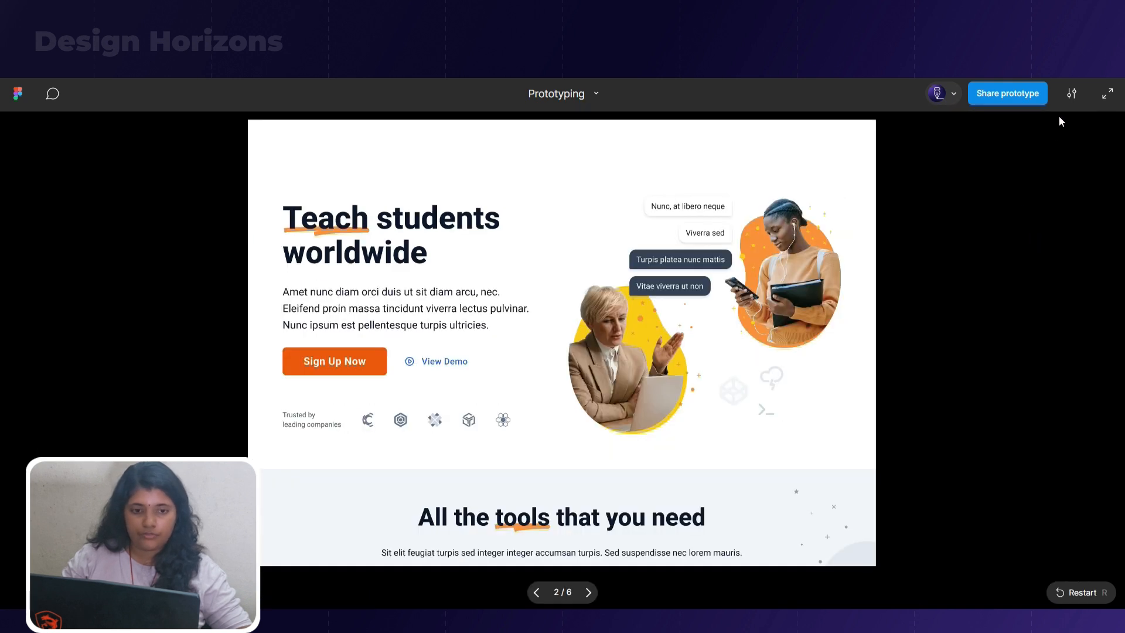
pyautogui.click(1071, 93)
pyautogui.click(1026, 147)
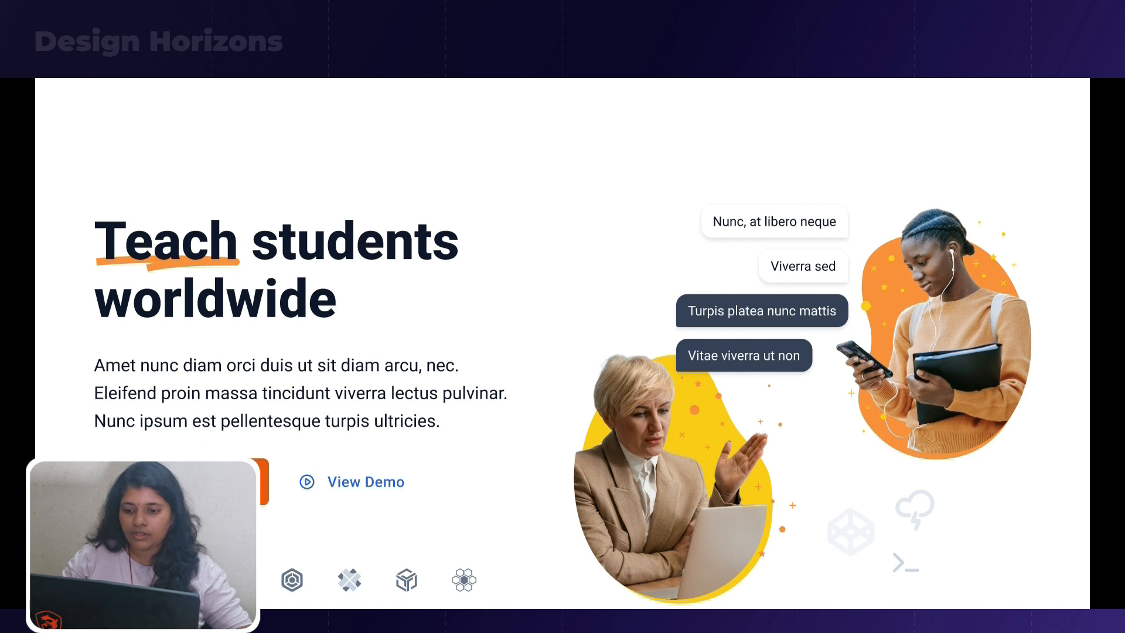
# Return to the design file and shorten the Landing Page - 3 frame to a height of about 801, ending below the hero section
pyautogui.click(313, 69)
pyautogui.click(310, 130)
pyautogui.moveTo(512, 427); pyautogui.dragTo(536, 367)
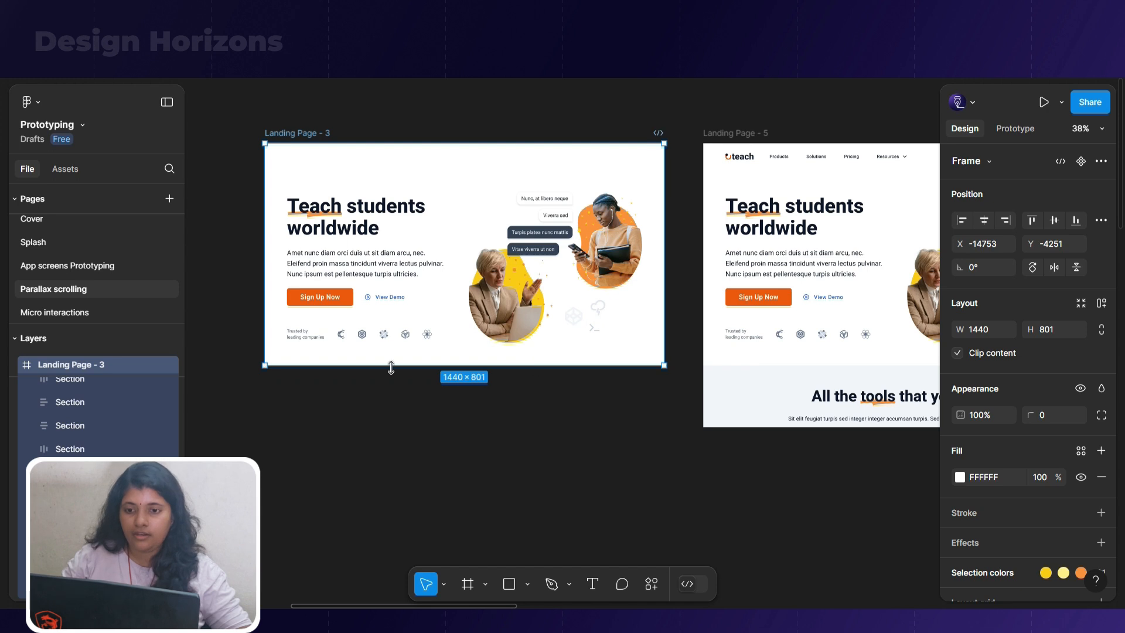
# Shorten the Landing Page - 5 frame to a height of 801 so that it ends below the hero section
pyautogui.scroll(-3, 343, 371)
pyautogui.click(648, 195)
pyautogui.moveTo(670, 411); pyautogui.dragTo(683, 366)
# Preview the shortened Landing Page frames as a full-screen prototype and return to the design file
pyautogui.hotkey('ctrl', 'alt', 'Return')
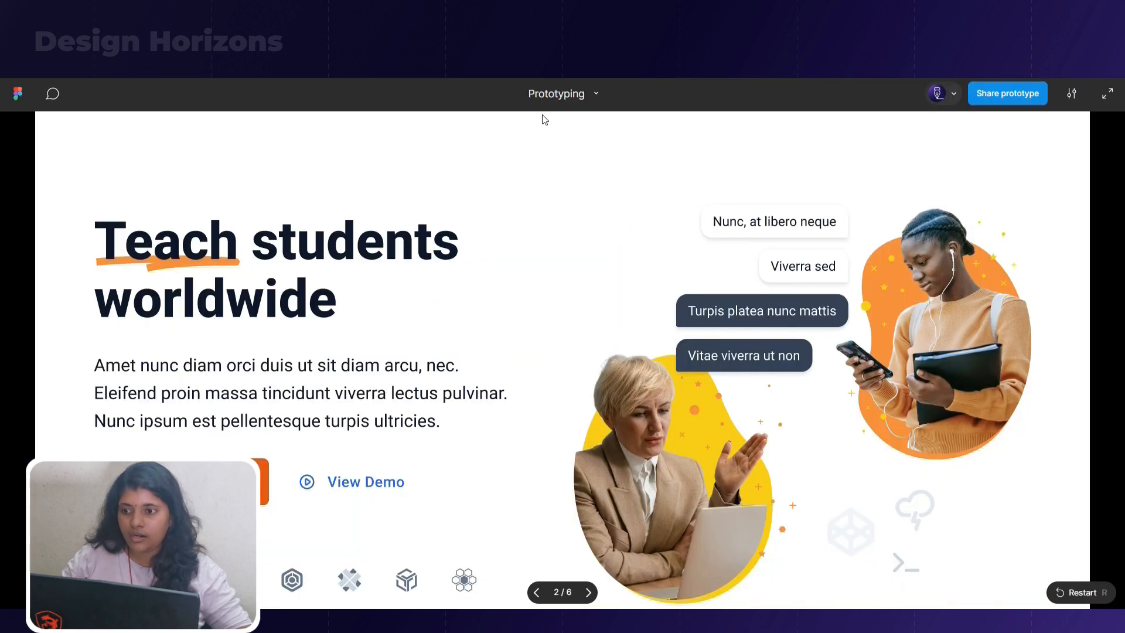
pyautogui.click(1106, 94)
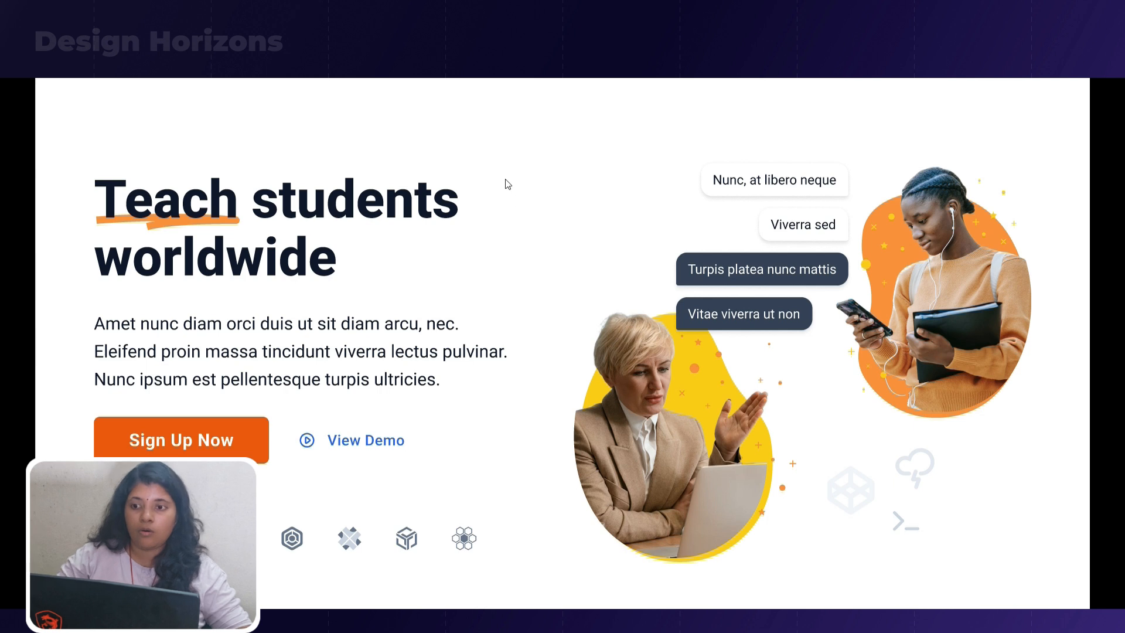
pyautogui.press('Escape')
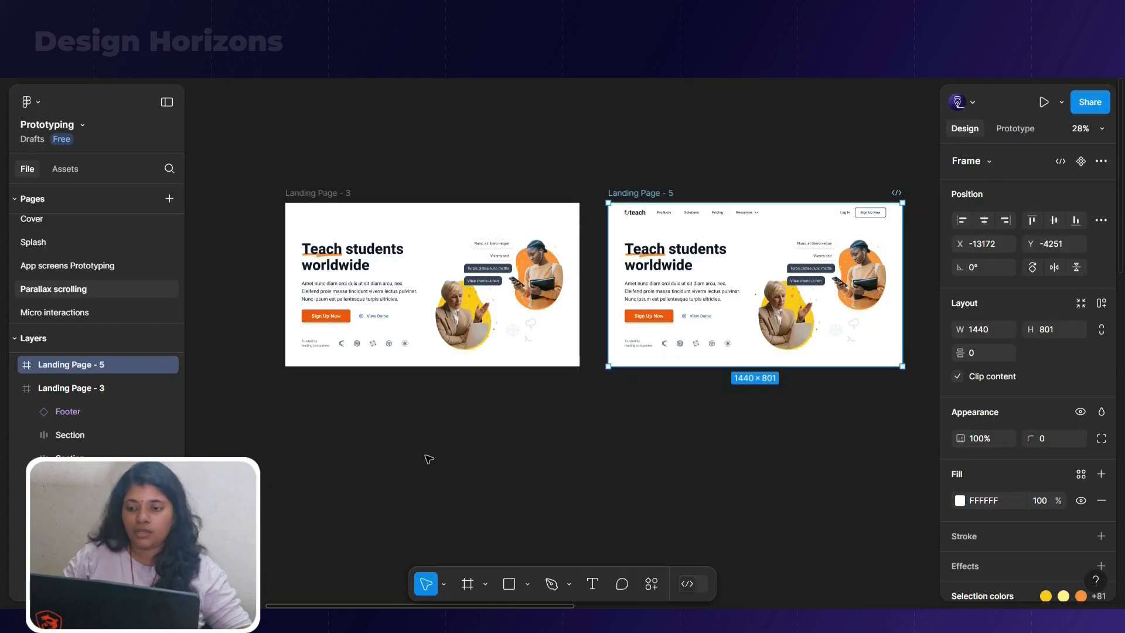
# Select the hero text block with heading, paragraph and buttons in Landing Page - 3 and bring up its available layer commands
pyautogui.scroll(1, 394, 354)
pyautogui.scroll(2, 413, 222)
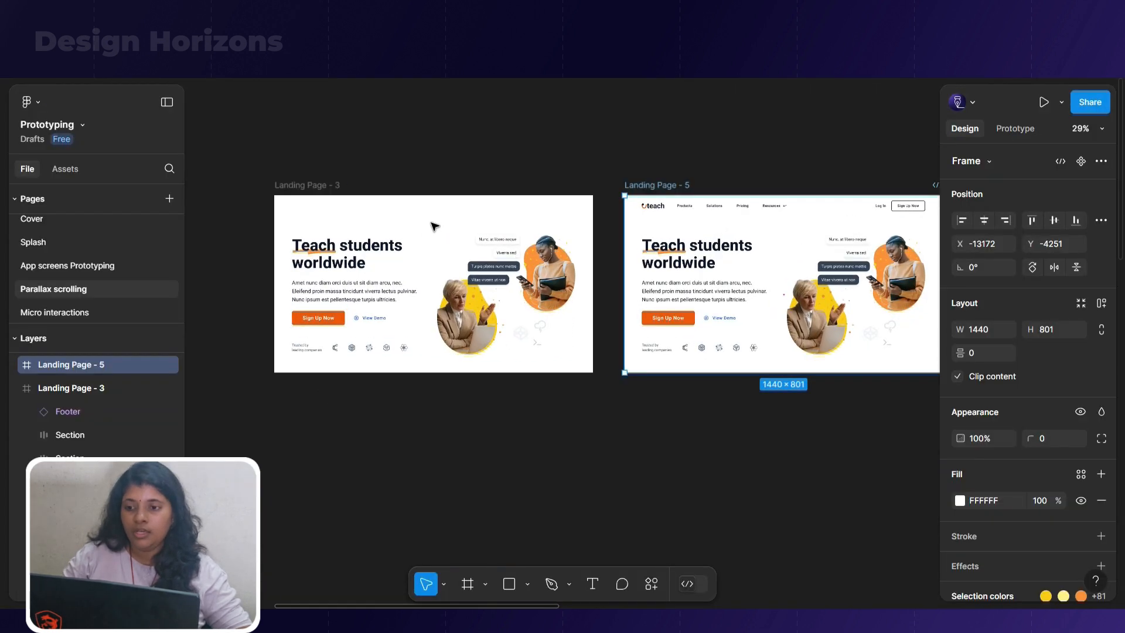
pyautogui.scroll(5, 370, 295)
pyautogui.click(360, 287)
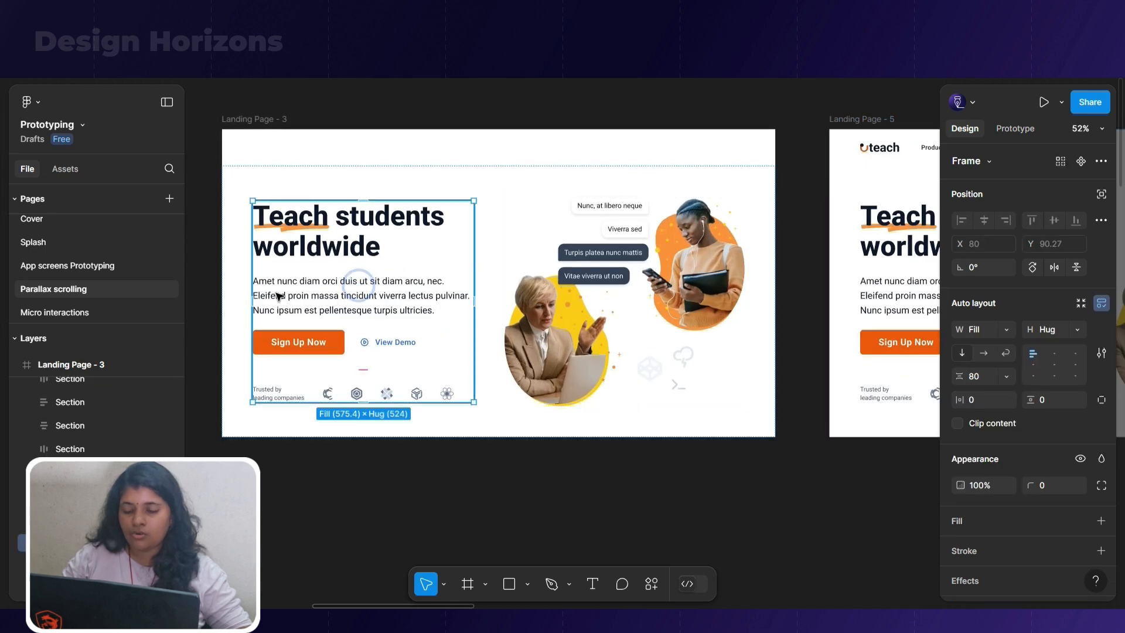
pyautogui.rightClick(402, 315)
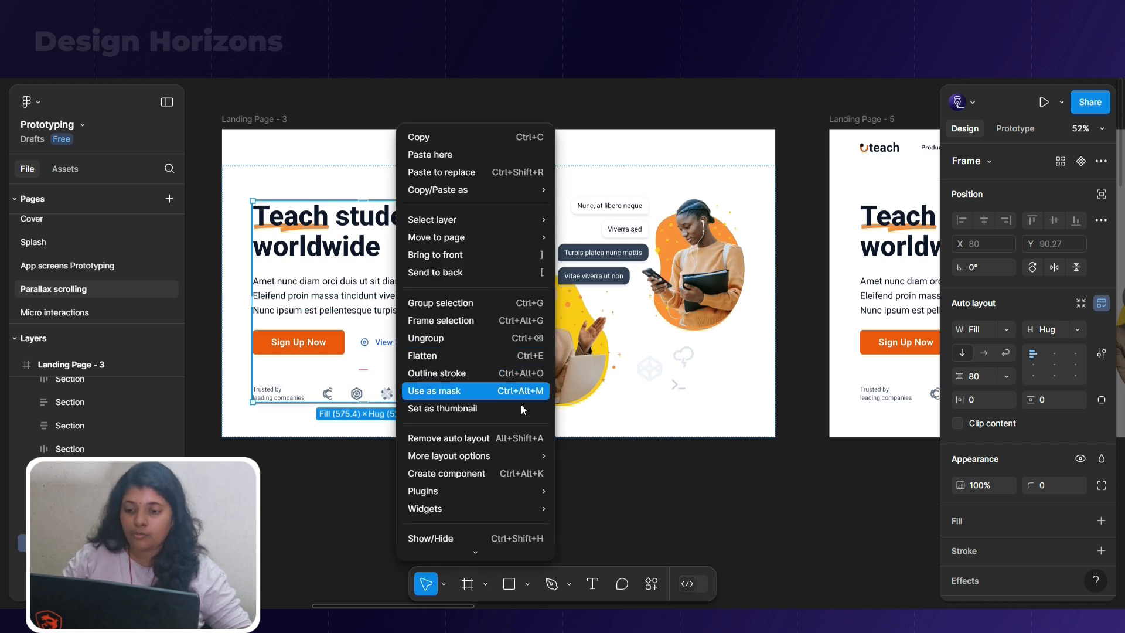
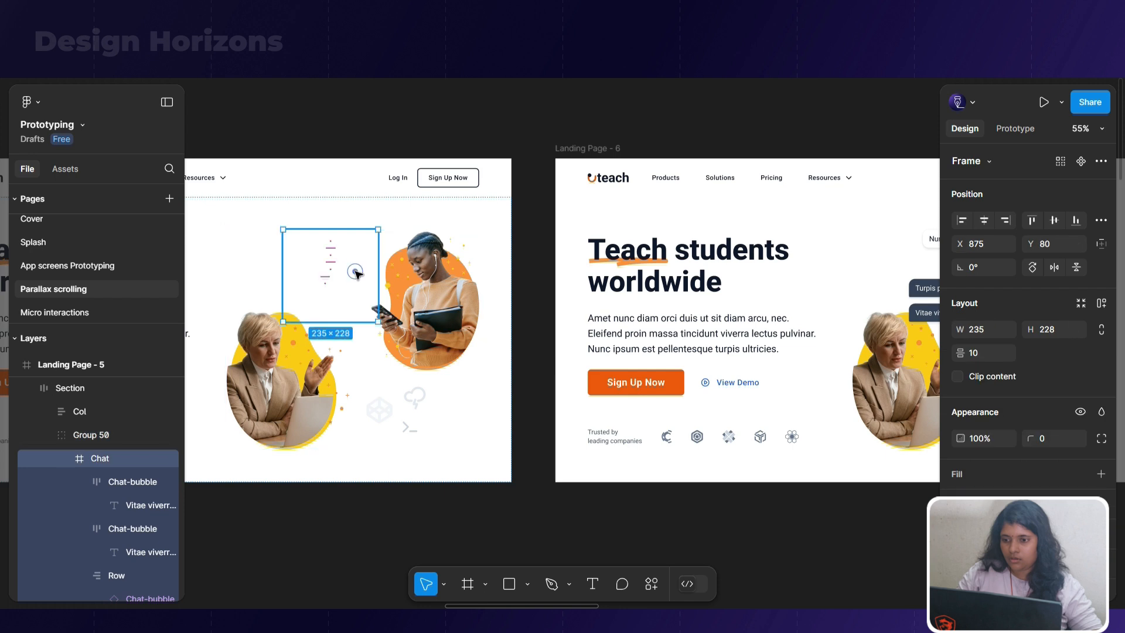
# Delete the two lower, fully transparent chat bubbles from the Chat frame in Landing Page - 5
pyautogui.doubleClick(332, 282)
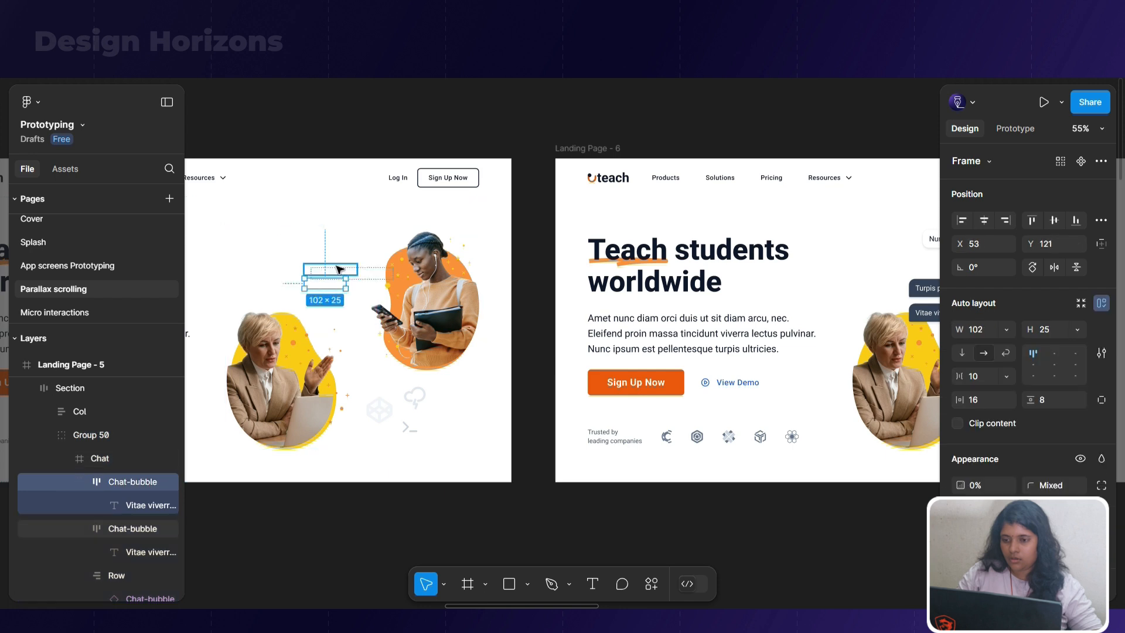
pyautogui.keyDown('shift'); pyautogui.click(331, 270); pyautogui.keyUp('shift')
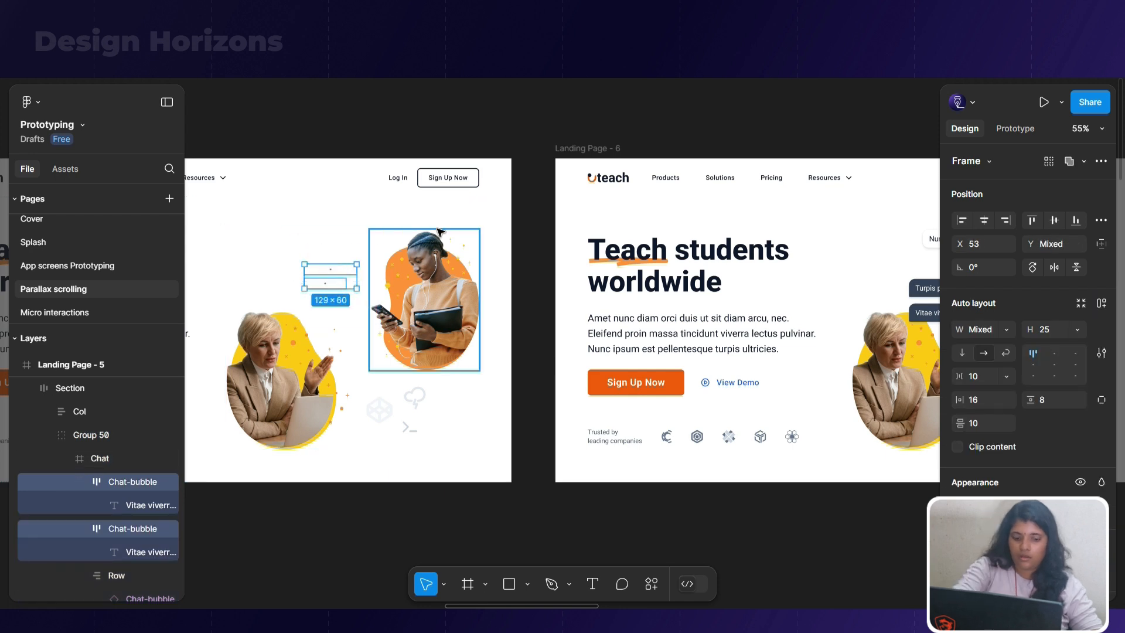
pyautogui.press('Delete')
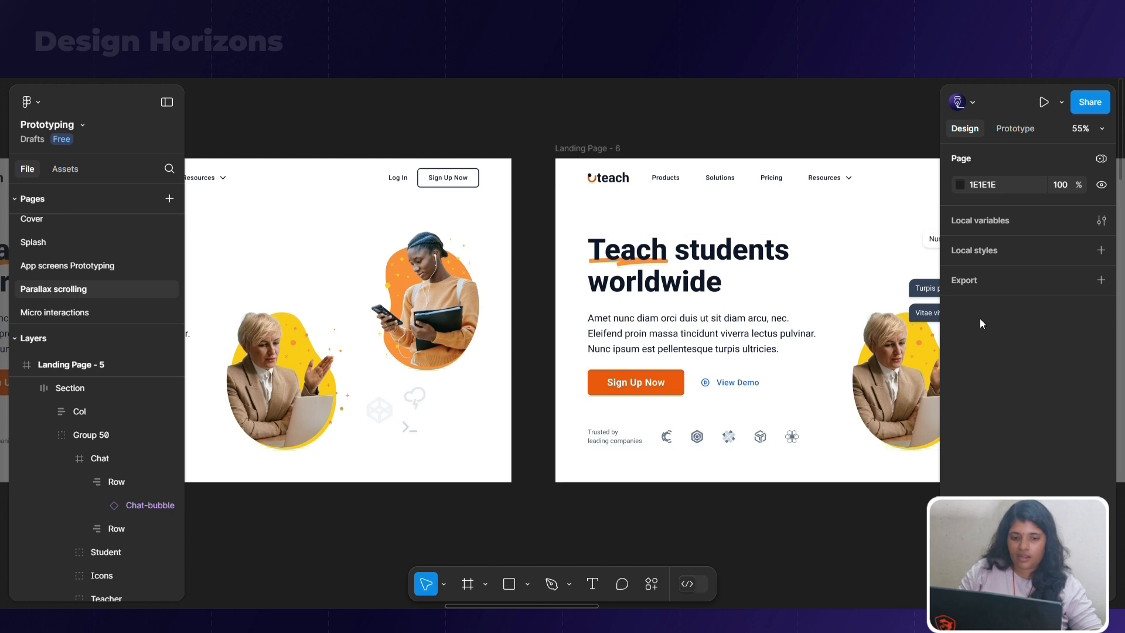
# Duplicate the Landing Page - 6 frame and place the copy beside the original, continuing the row
pyautogui.scroll(-5, 296, 309)
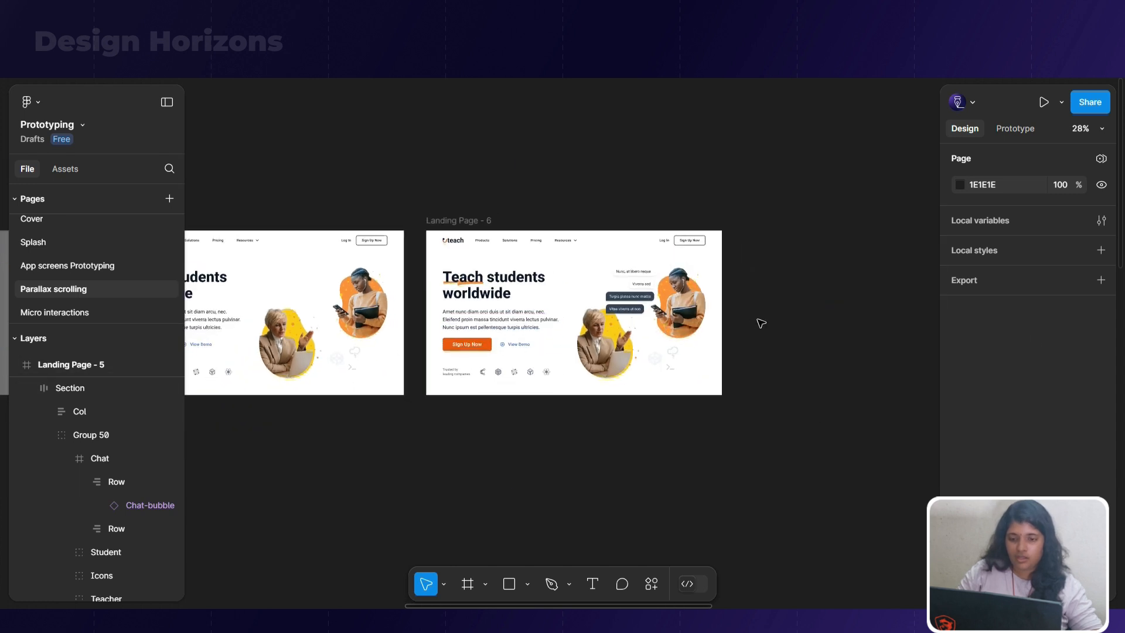
pyautogui.hscroll(3, 759, 321)
pyautogui.click(375, 221)
pyautogui.hotkey('ctrl', 'd')
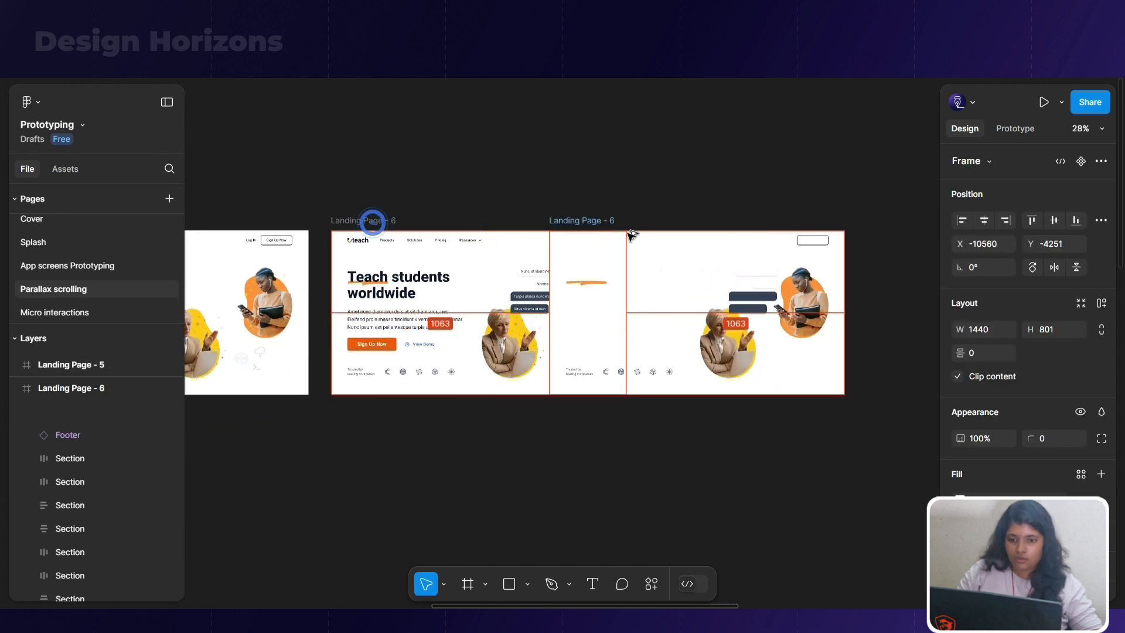
# Set the opacity of the two dark chat bubbles in Landing Page - 6 to 0%
pyautogui.scroll(5, 597, 316)
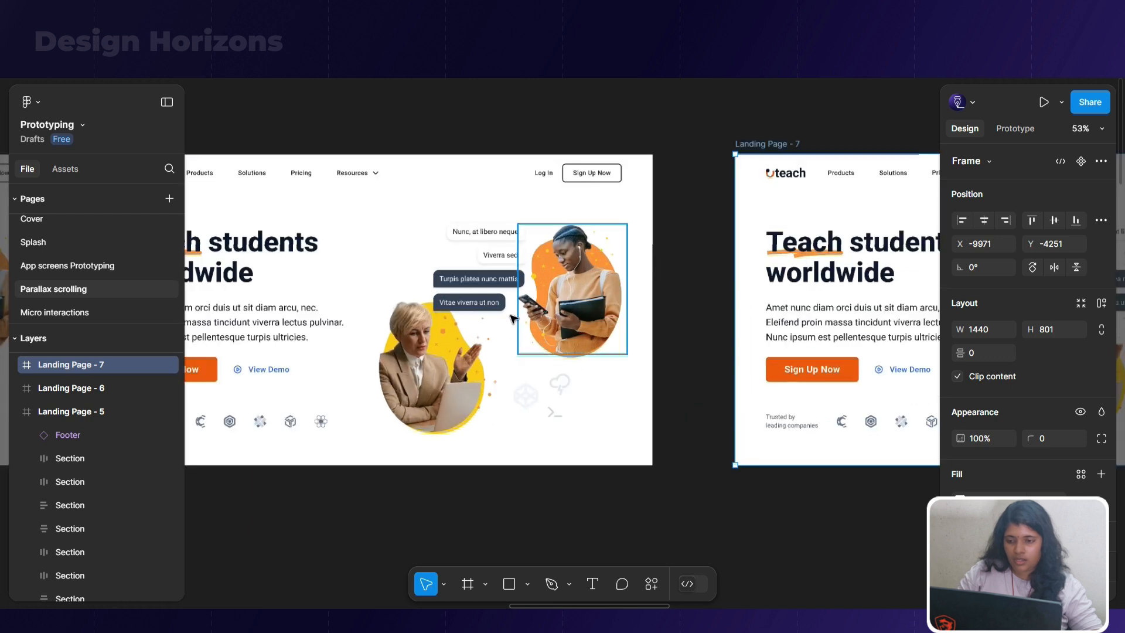
pyautogui.click(496, 309)
pyautogui.doubleClick(497, 310)
pyautogui.doubleClick(496, 310)
pyautogui.keyDown('shift'); pyautogui.click(495, 279); pyautogui.keyUp('shift')
pyautogui.click(993, 484)
pyautogui.write('0')
pyautogui.press('Return')
pyautogui.moveTo(526, 272); pyautogui.dragTo(489, 288)
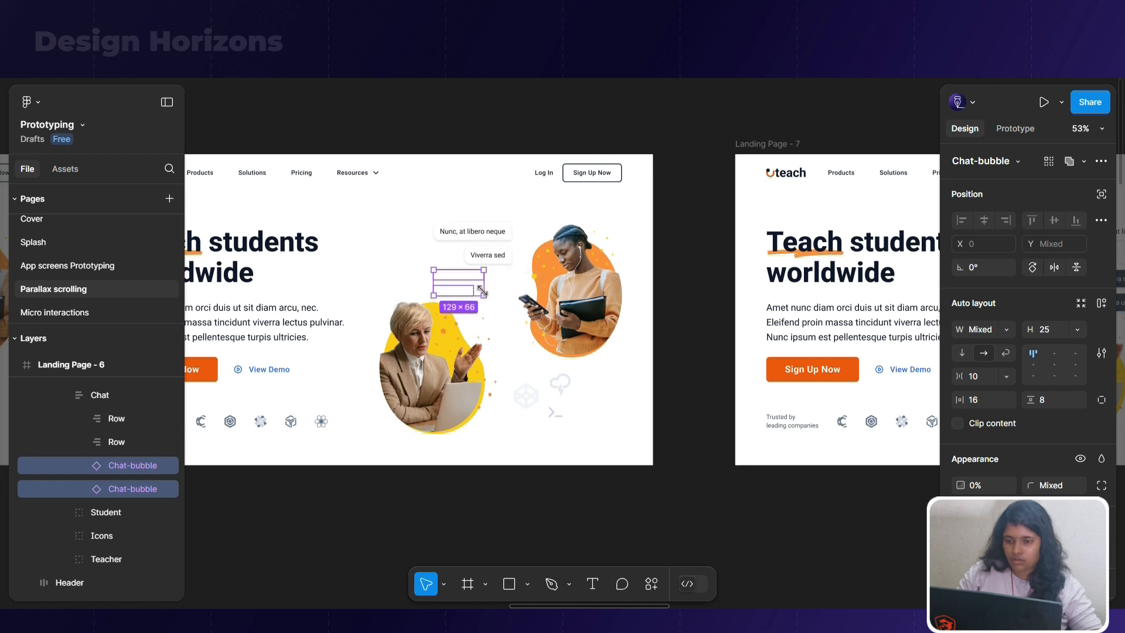
# Switch to prototyping and connect the hero section of Landing Page - 6 to Landing Page - 7
pyautogui.scroll(-5, 588, 296)
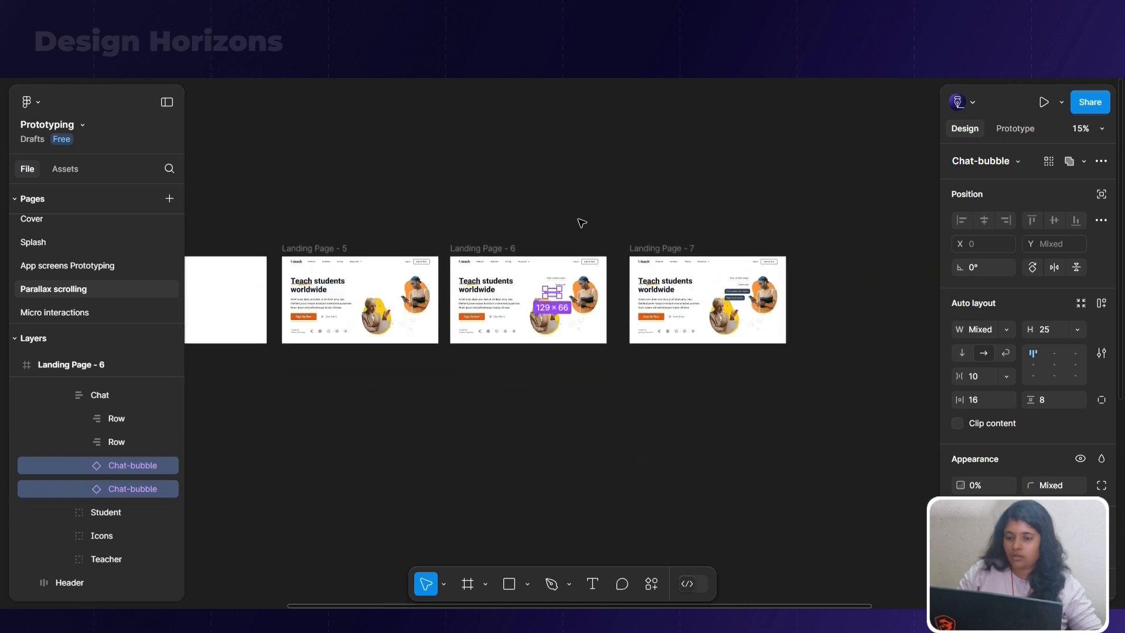
pyautogui.click(580, 219)
pyautogui.click(1019, 131)
pyautogui.scroll(3, 669, 284)
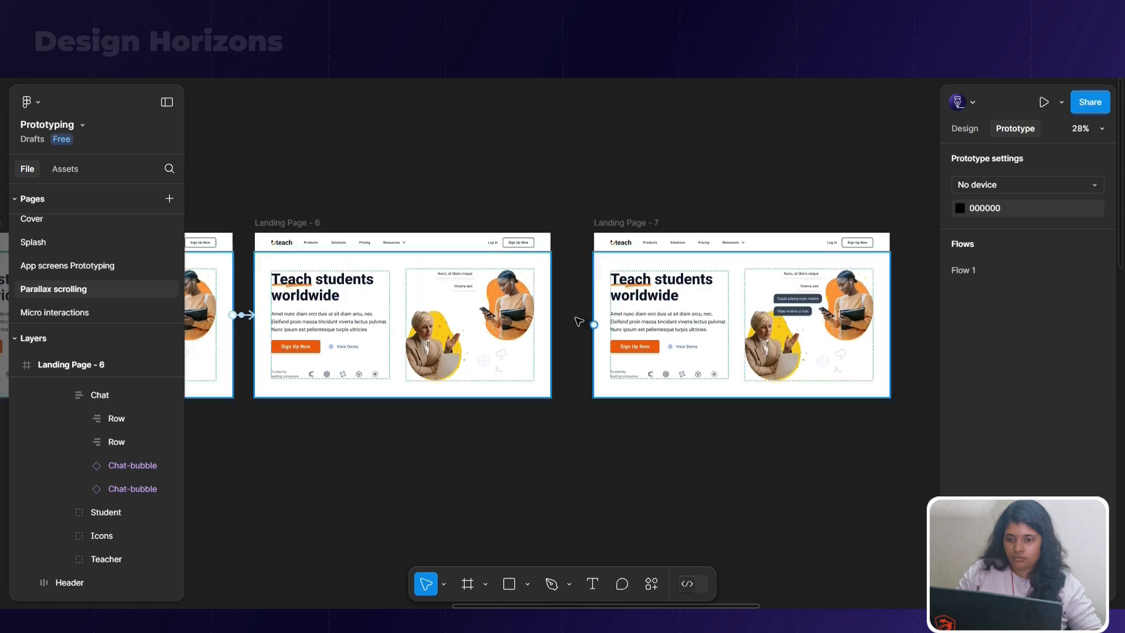
pyautogui.moveTo(548, 325); pyautogui.dragTo(623, 336)
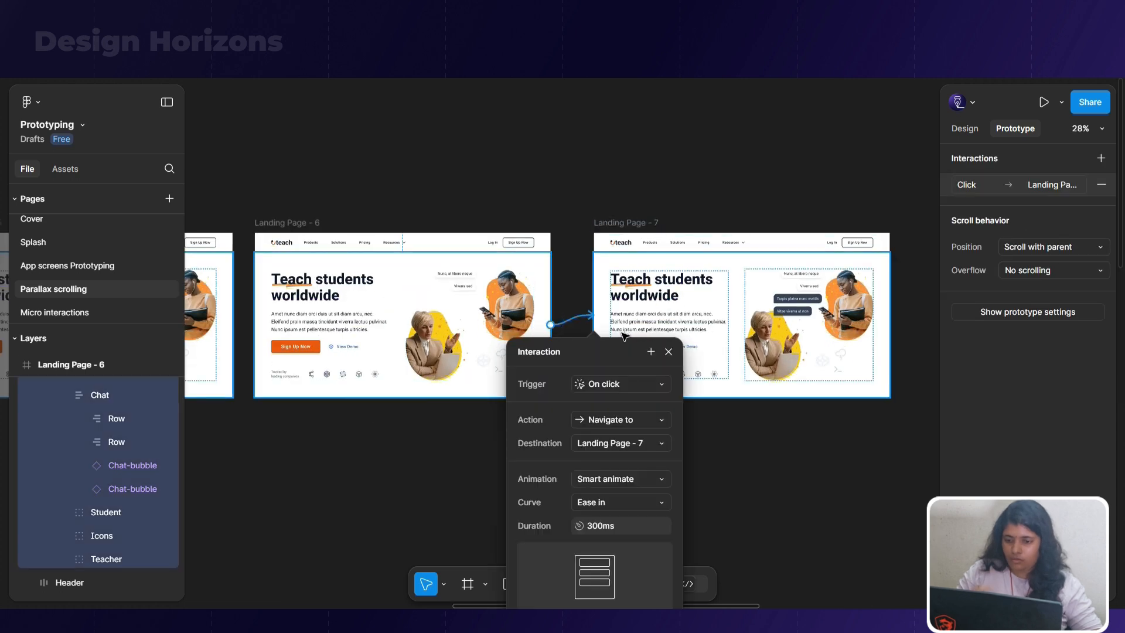
# Set the new connection's trigger to After delay with a delay of 100 ms
pyautogui.click(662, 386)
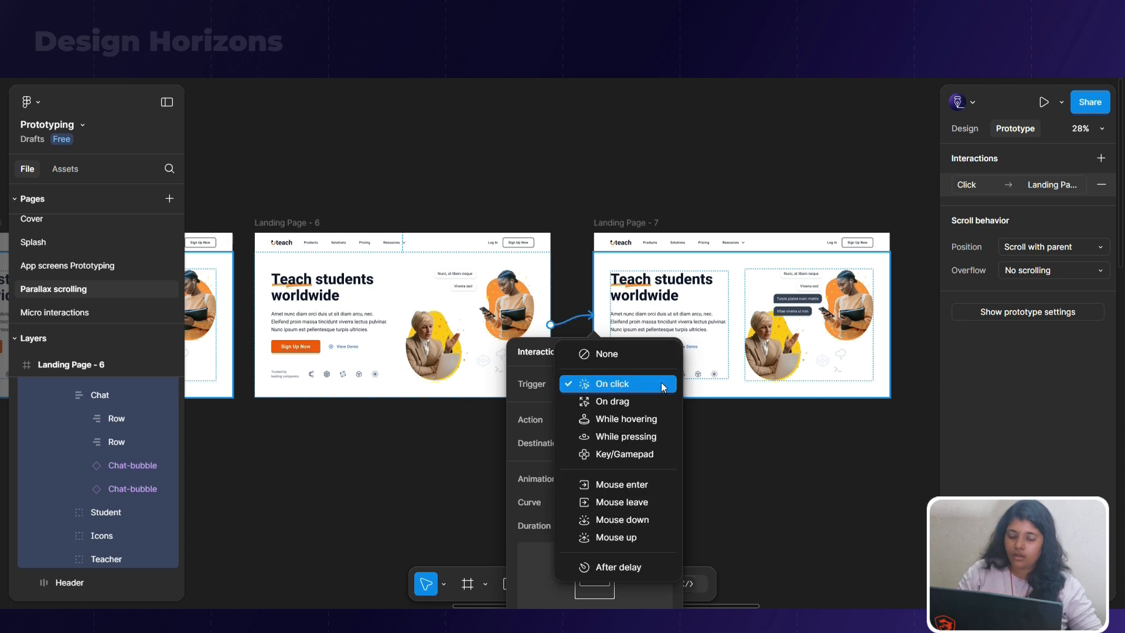
pyautogui.click(648, 573)
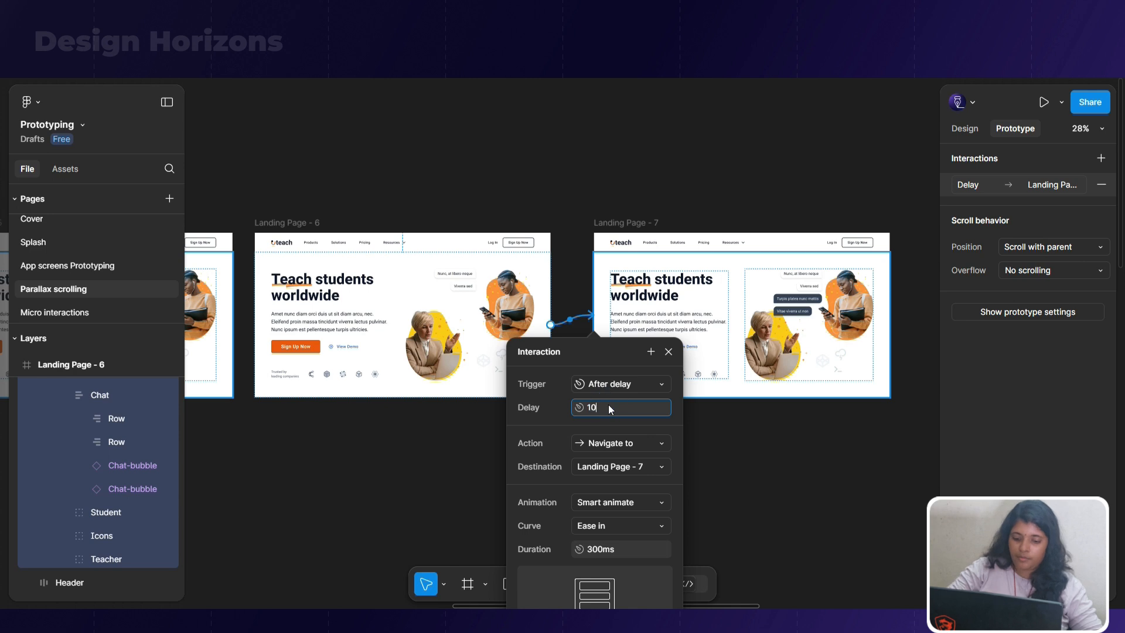
pyautogui.press('Return')
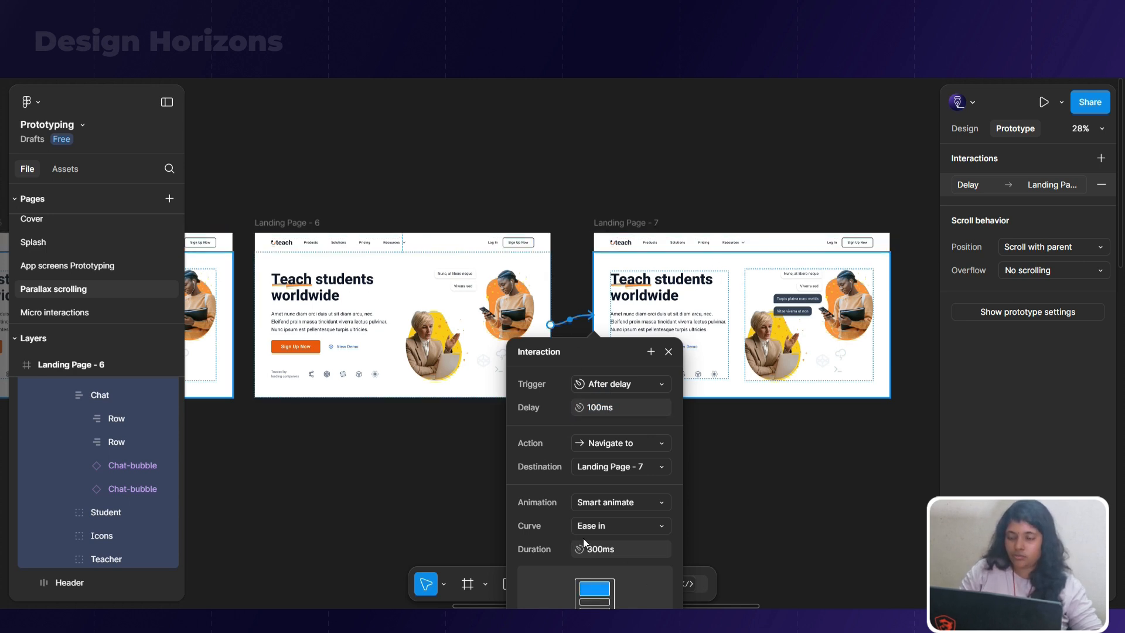
# Replay the prototype from the start to check the chat bubble animation and return to the design file
pyautogui.click(486, 23)
pyautogui.press('r')
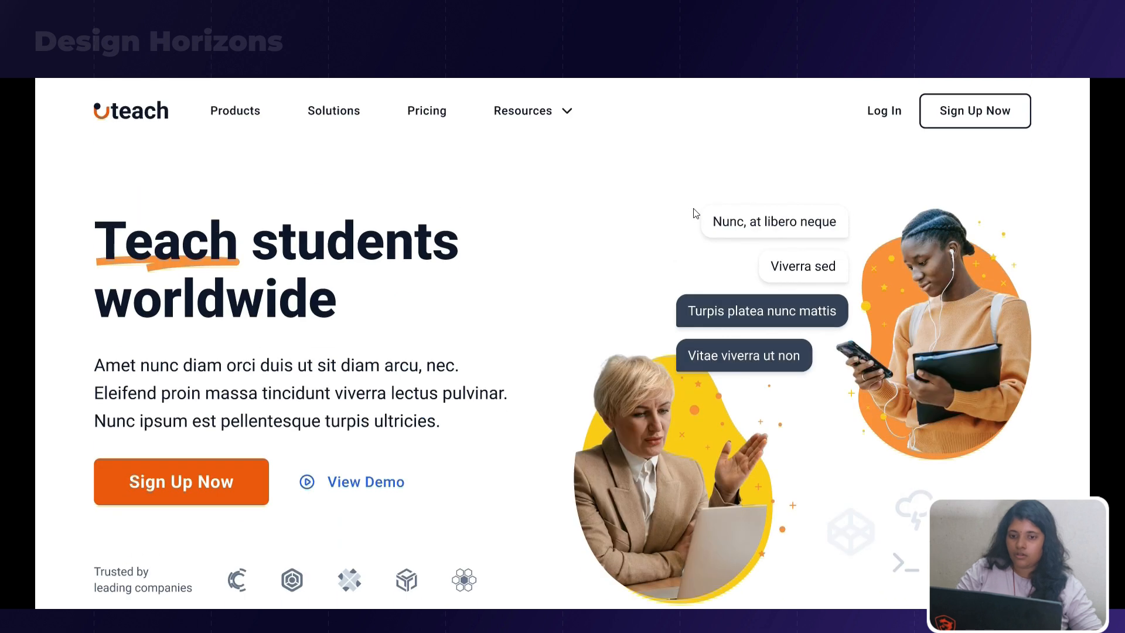
pyautogui.hotkey('ctrl', 'shift', 'Tab')
# Place a duplicate of the Landing Page - 7 frame directly below the original
pyautogui.scroll(-5, 585, 226)
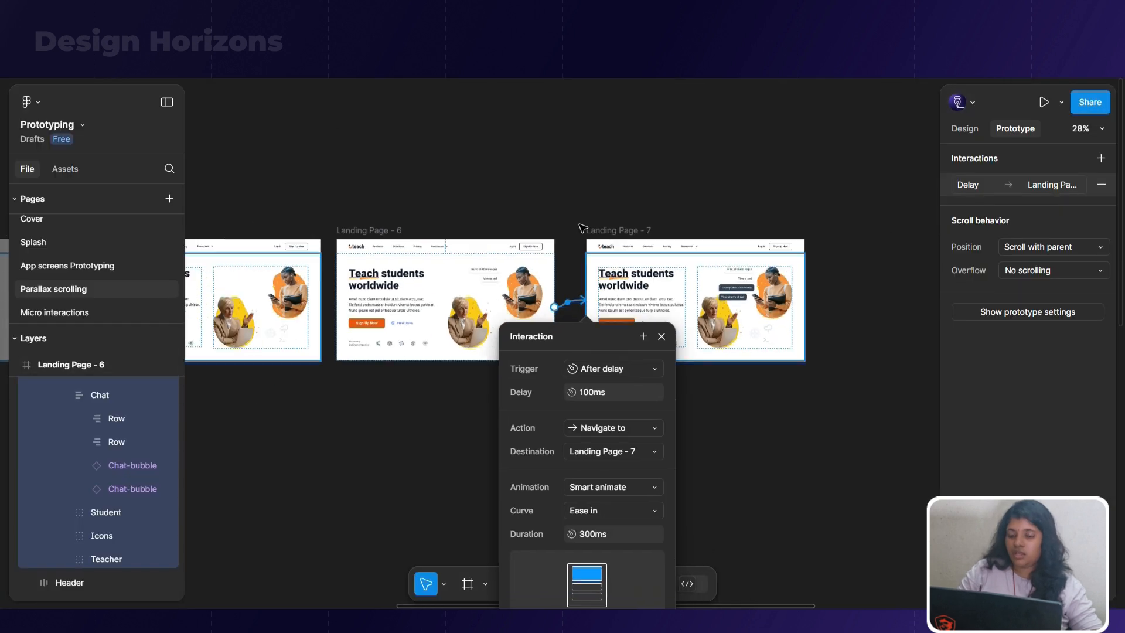
pyautogui.click(638, 194)
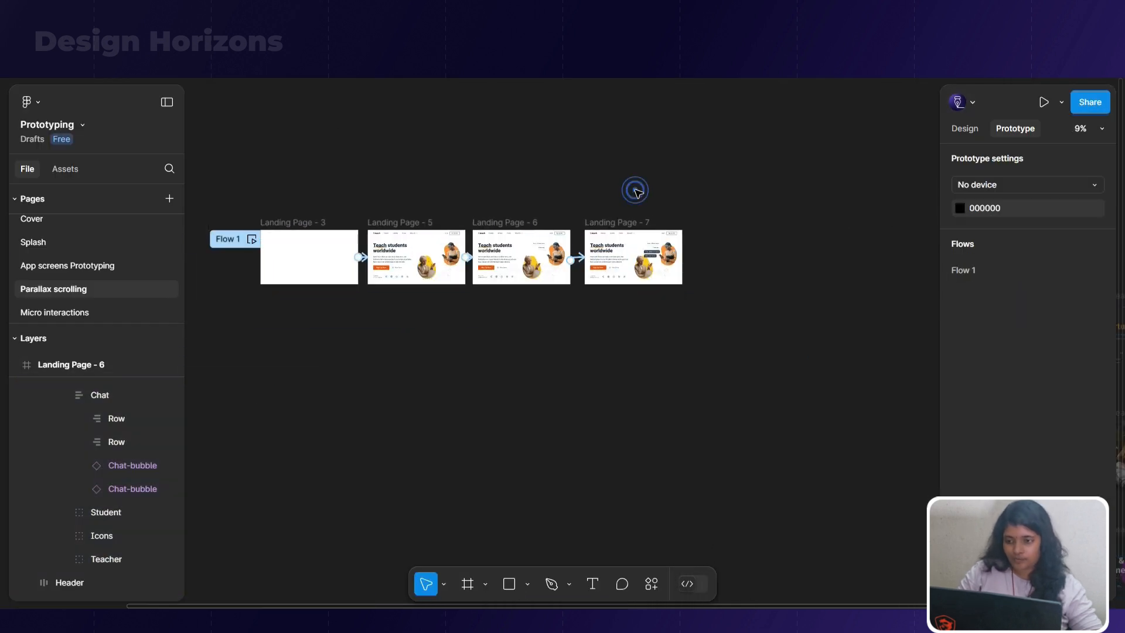
pyautogui.moveTo(535, 348); pyautogui.dragTo(659, 319)
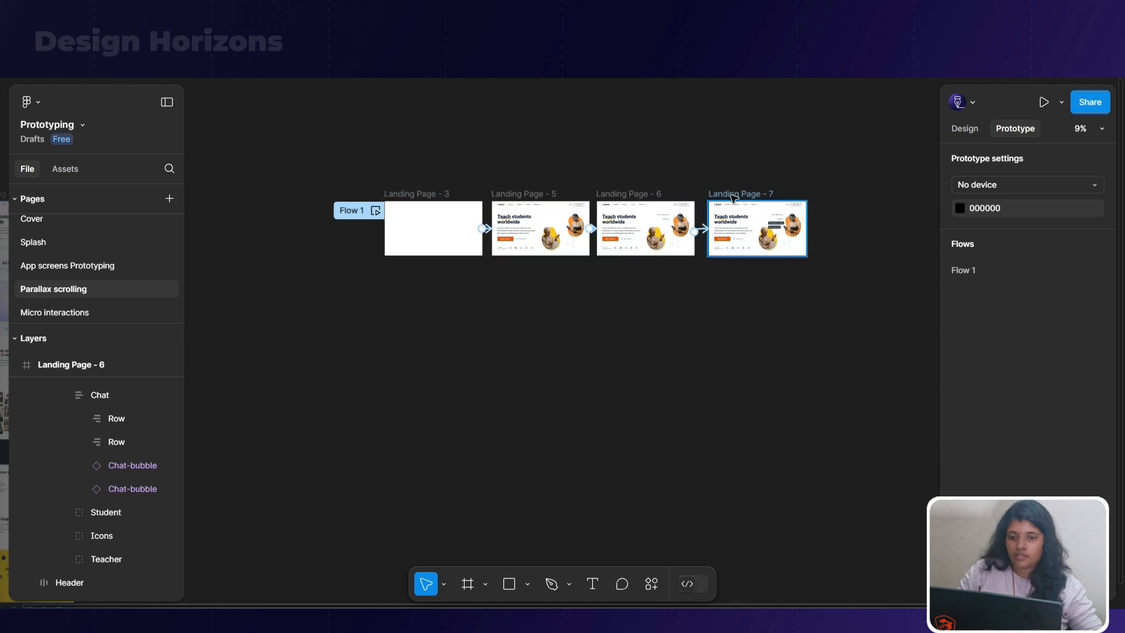
pyautogui.moveTo(733, 197); pyautogui.dragTo(733, 332)
pyautogui.click(752, 307)
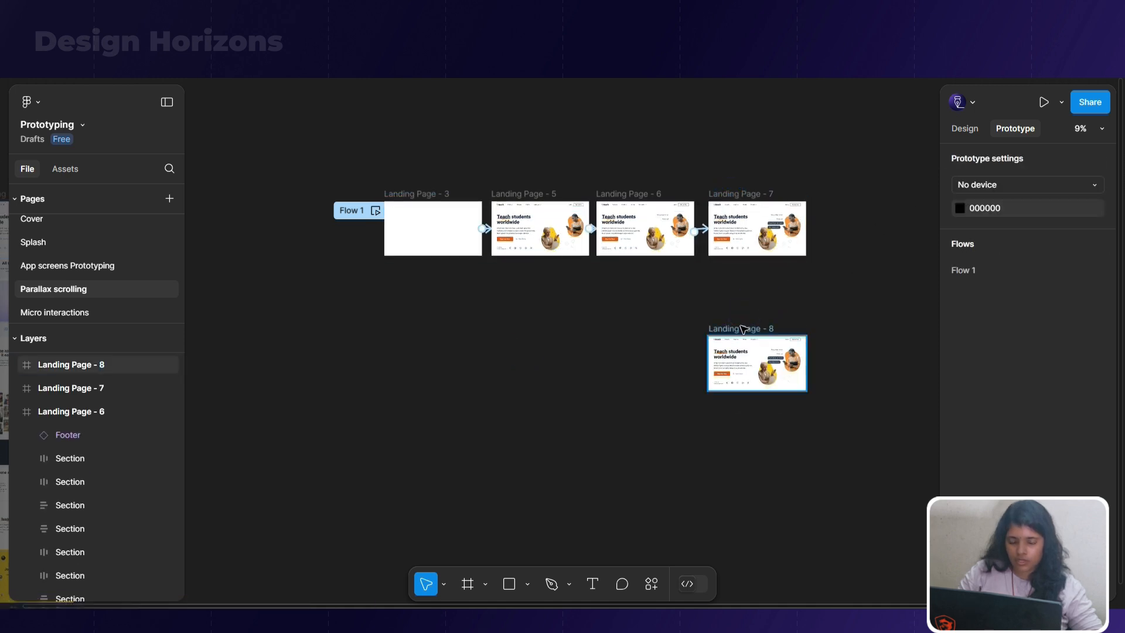
# Select all the sections inside Landing Page - 8 and shift them up to bring the "All the tools that you need" section into the frame
pyautogui.scroll(5, 837, 410)
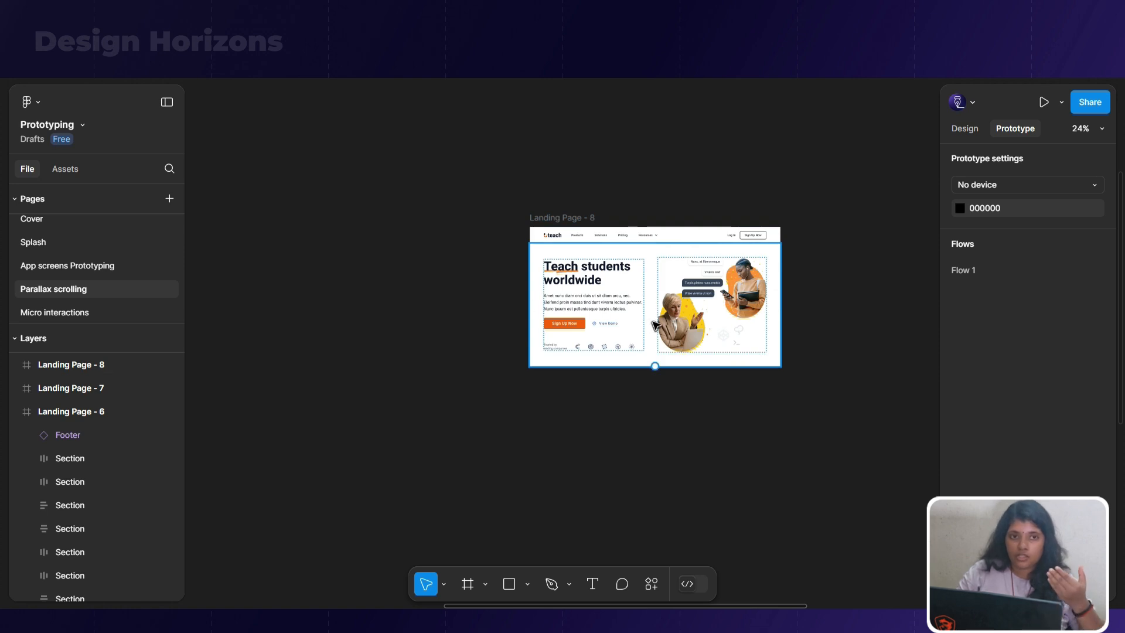
pyautogui.scroll(-8, 767, 359)
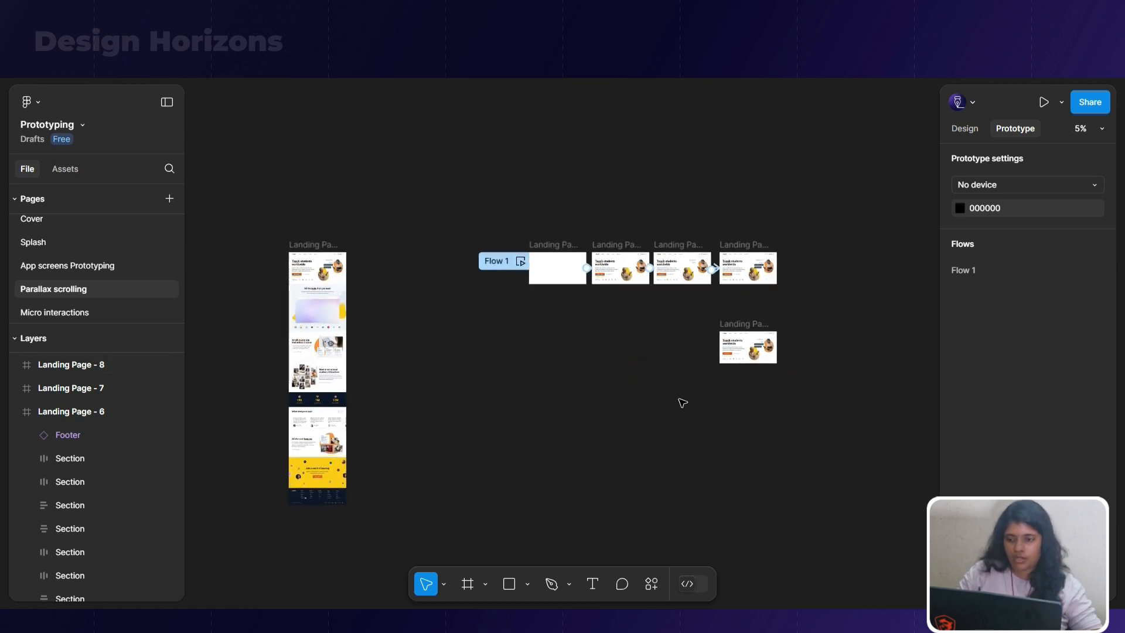
pyautogui.scroll(7, 306, 311)
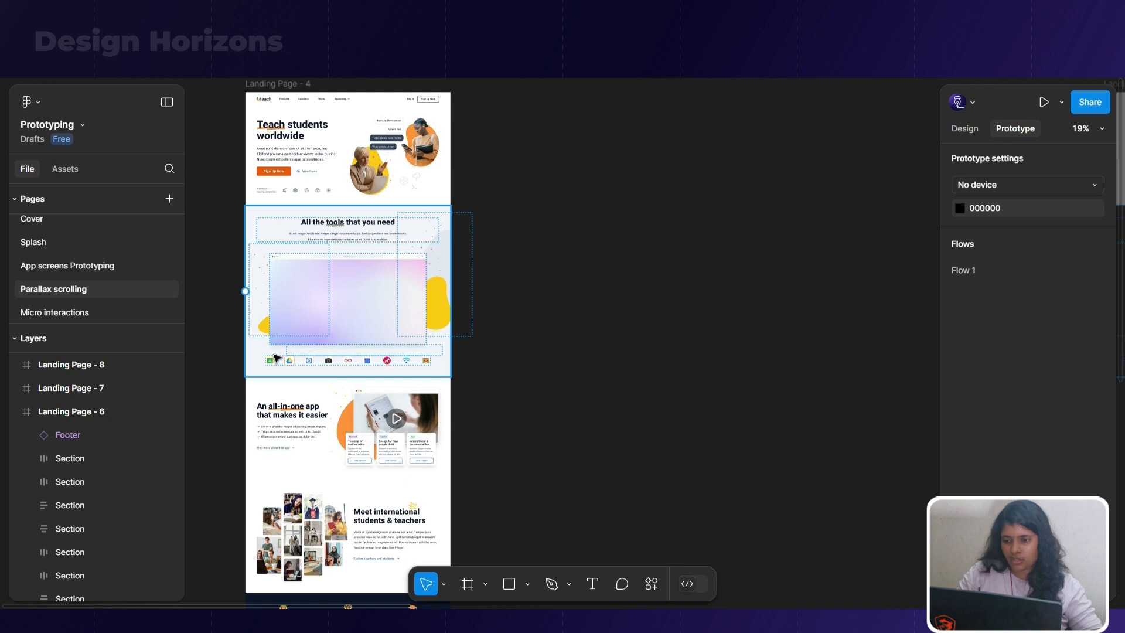
pyautogui.scroll(-6, 334, 294)
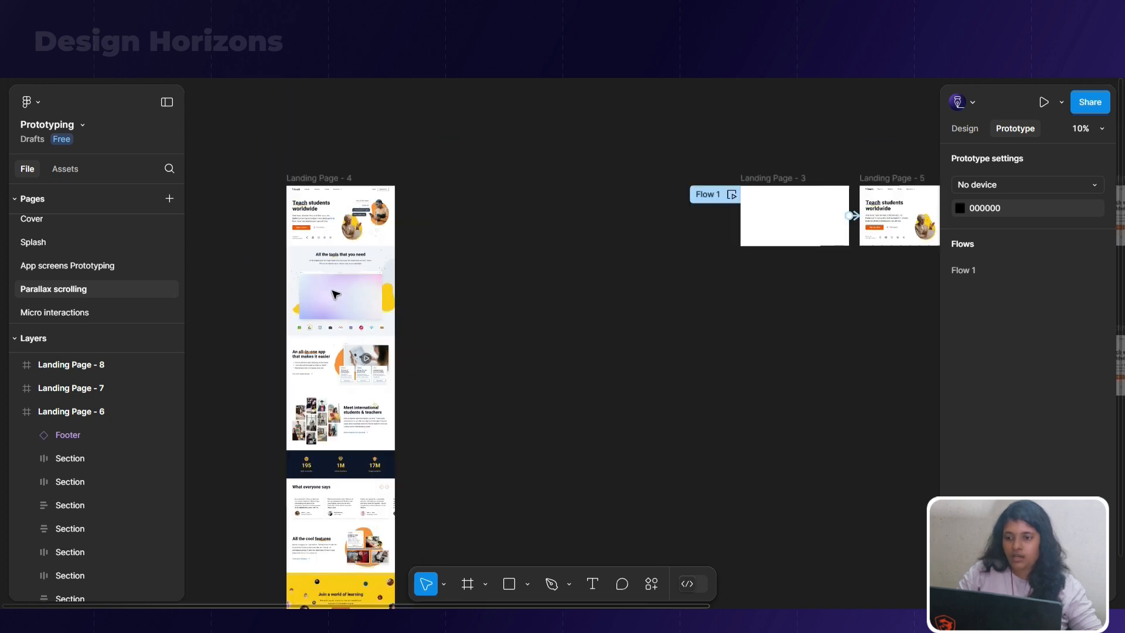
pyautogui.scroll(3, 709, 245)
pyautogui.scroll(3, 709, 245)
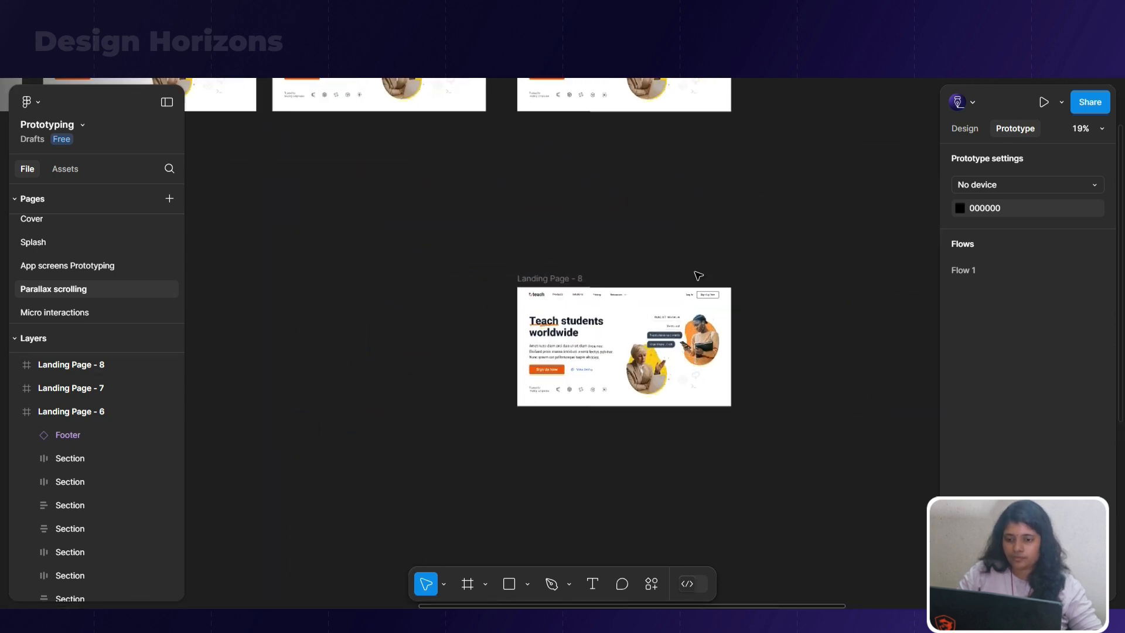
pyautogui.click(553, 275)
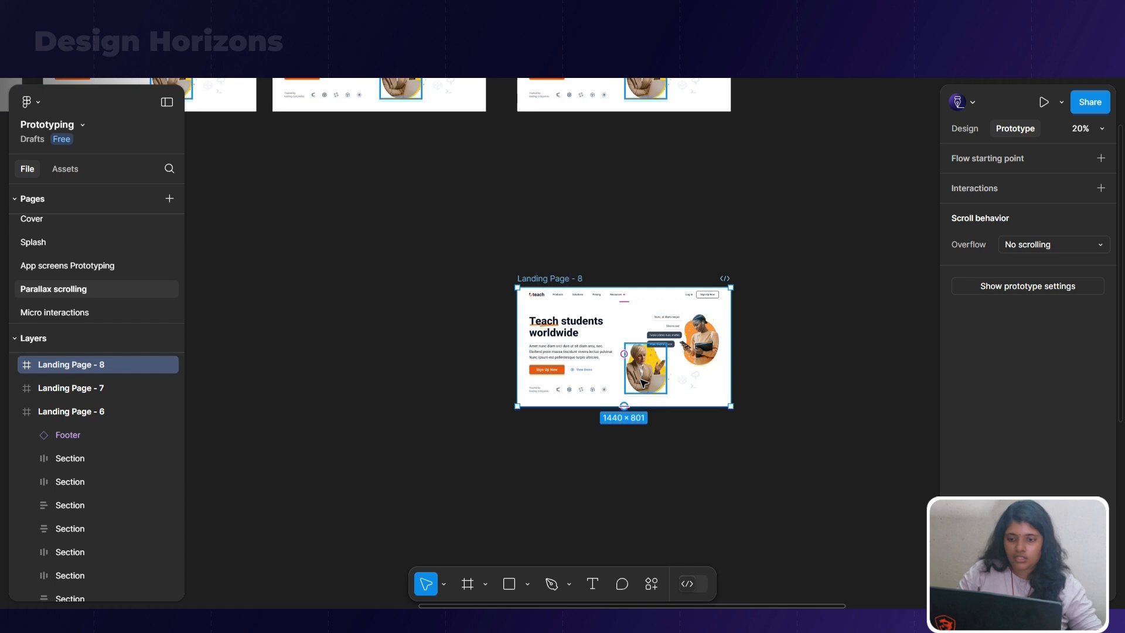
pyautogui.click(642, 380)
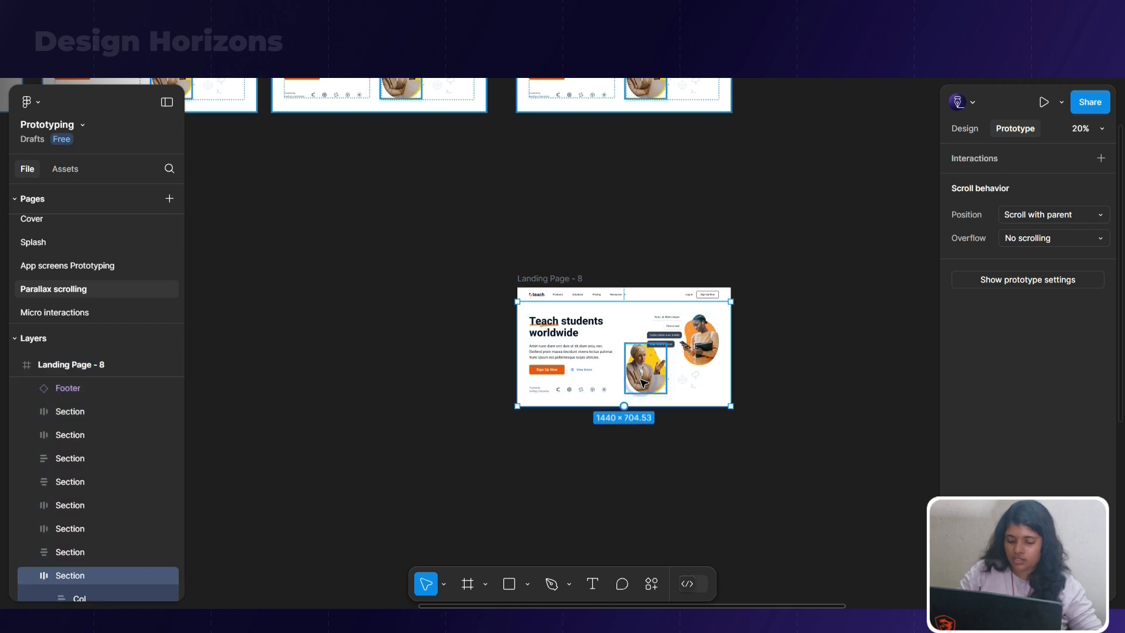
pyautogui.hotkey('ctrl', 'a')
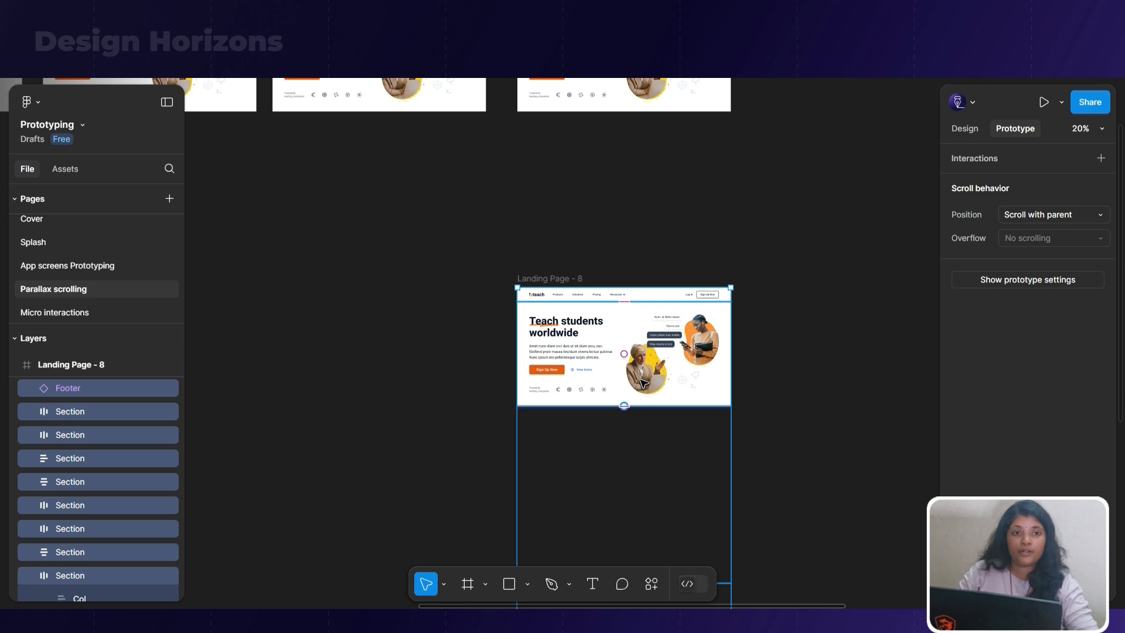
pyautogui.hotkey('shift', 'Up')
pyautogui.hotkey('shift', 'Up')
pyautogui.hotkey('shift', 'Up')
pyautogui.hotkey('shift', 'Up')
pyautogui.hotkey('shift', 'Up')
pyautogui.hotkey('shift', 'Up')
pyautogui.hotkey('shift', 'Up')
pyautogui.hotkey('shift', 'Up')
pyautogui.hotkey('shift', 'Up')
pyautogui.hotkey('shift', 'Up')
pyautogui.hotkey('shift', 'Up')
pyautogui.hotkey('shift', 'Up')
pyautogui.hotkey('shift', 'Up')
pyautogui.hotkey('shift', 'Up')
pyautogui.hotkey('shift', 'Up')
pyautogui.hotkey('shift', 'Up')
pyautogui.hotkey('shift', 'Up')
pyautogui.hotkey('shift', 'Up')
pyautogui.hotkey('shift', 'Up')
pyautogui.hotkey('shift', 'Up')
pyautogui.hotkey('shift', 'Up')
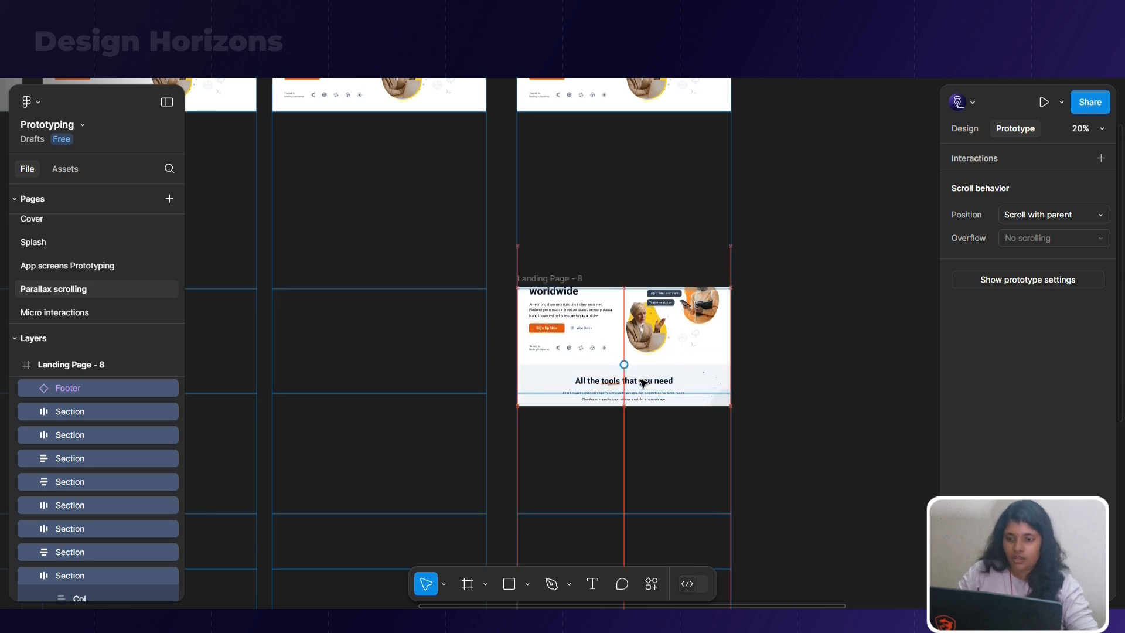
pyautogui.hotkey('shift', 'Up')
pyautogui.hotkey('shift', 'Up')
pyautogui.hotkey('shift', 'Up')
# Move the selected sections further up until the hero section leaves Landing Page - 8 and the tools section fills the frame
pyautogui.scroll(1, 637, 372)
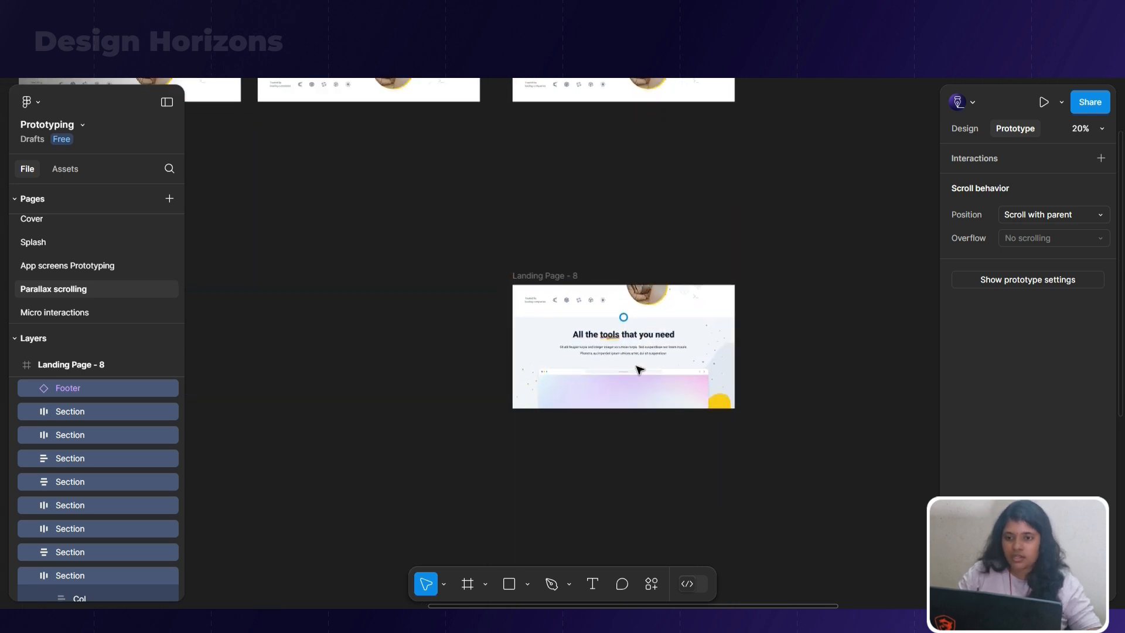
pyautogui.scroll(1, 586, 141)
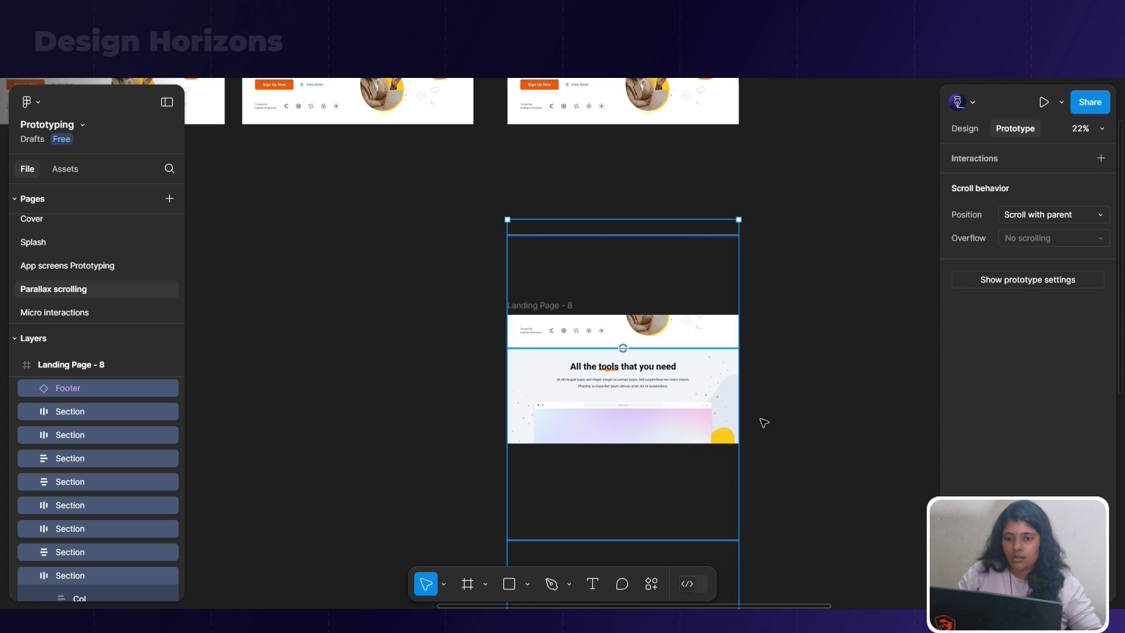
pyautogui.scroll(3, 761, 421)
pyautogui.hotkey('shift', 'Up')
pyautogui.hotkey('shift', 'Up')
pyautogui.hotkey('shift', 'Up')
pyautogui.hotkey('shift', 'Up')
pyautogui.hotkey('shift', 'Up')
pyautogui.hotkey('shift', 'Up')
pyautogui.hotkey('shift', 'Up')
pyautogui.hotkey('shift', 'Up')
pyautogui.hotkey('shift', 'Up')
pyautogui.hotkey('shift', 'Up')
pyautogui.hotkey('shift', 'Up')
pyautogui.hotkey('shift', 'Up')
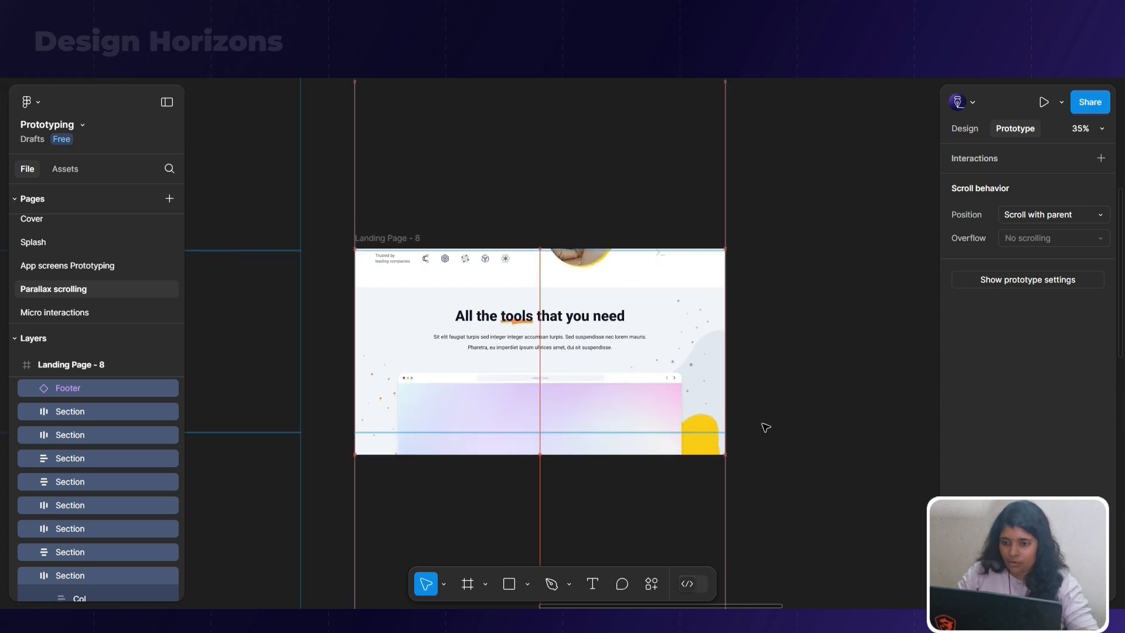
pyautogui.hotkey('shift', 'Up')
pyautogui.hotkey('shift', 'Up')
pyautogui.hotkey('shift', 'Up')
pyautogui.hotkey('shift', 'Up')
pyautogui.hotkey('shift', 'Up')
pyautogui.hotkey('shift', 'Up')
pyautogui.hotkey('shift', 'Up')
pyautogui.hotkey('shift', 'Up')
pyautogui.hotkey('shift', 'Up')
pyautogui.hotkey('shift', 'Up')
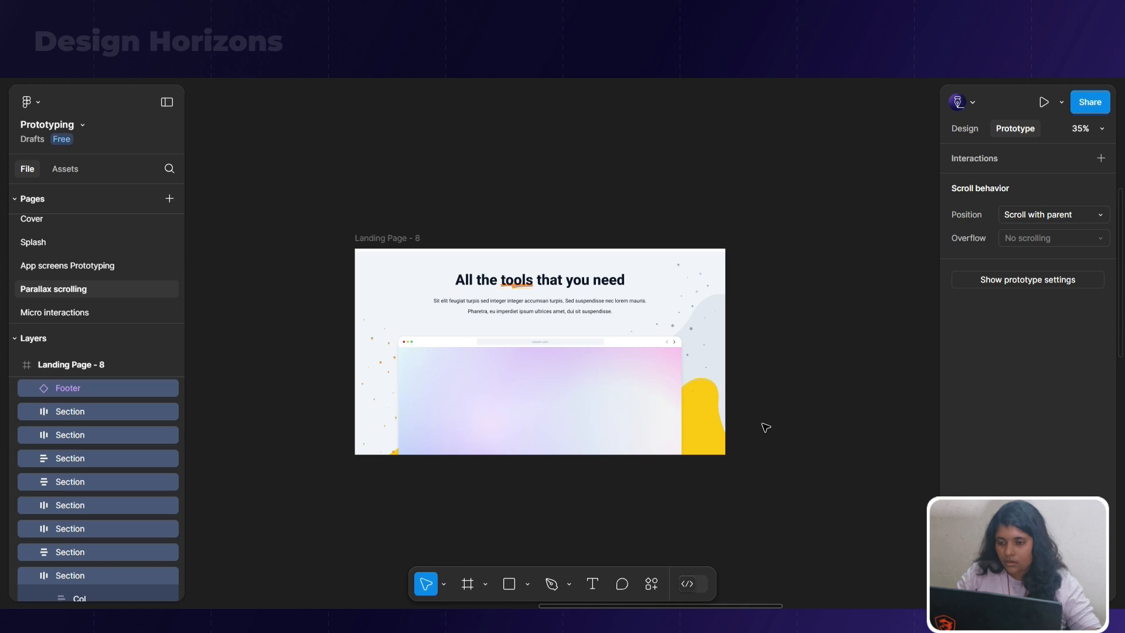
# Fine-adjust the selected sections' vertical position so the tools section's top edge meets the top edge of Landing Page - 8
pyautogui.scroll(1, 308, 258)
pyautogui.scroll(5, 308, 258)
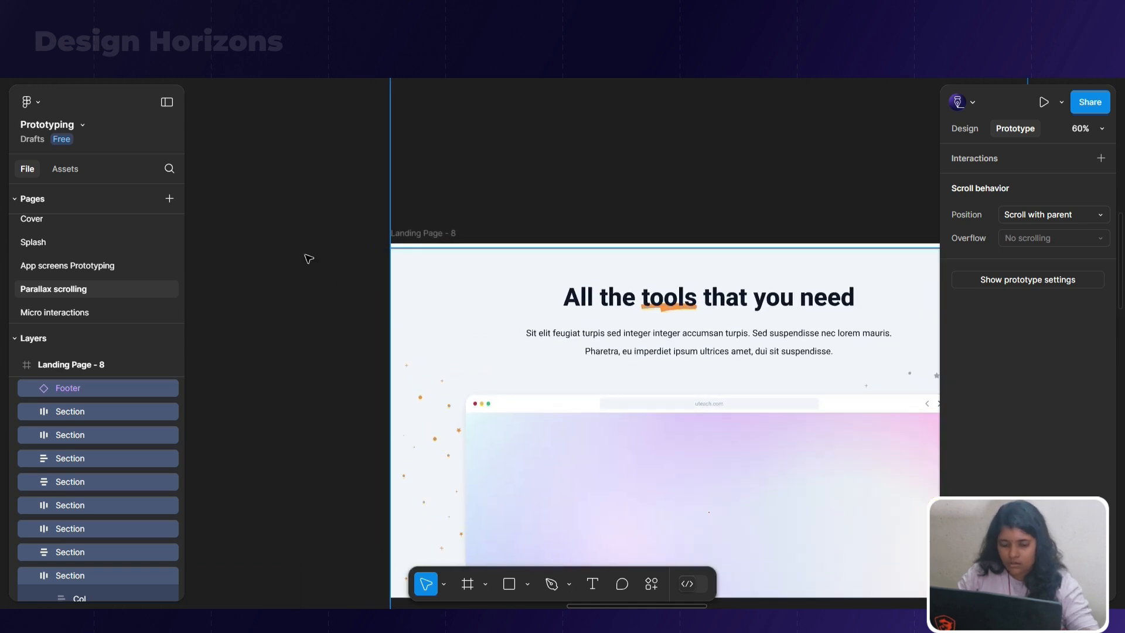
pyautogui.hotkey('shift', 'Up')
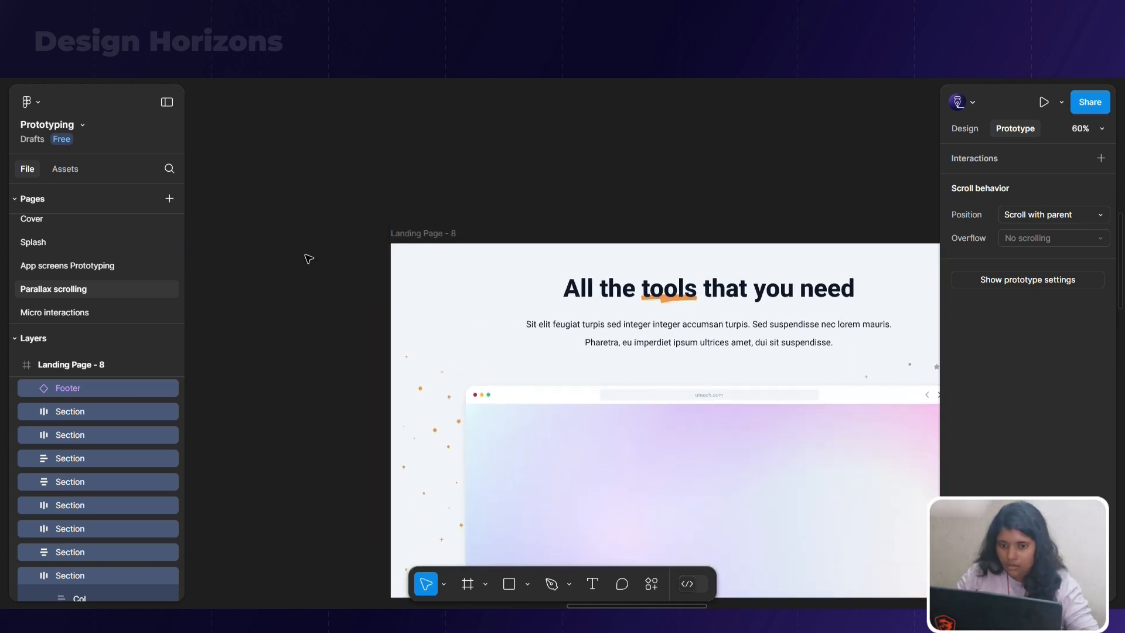
pyautogui.scroll(1, 319, 280)
pyautogui.hotkey('shift', 'Down')
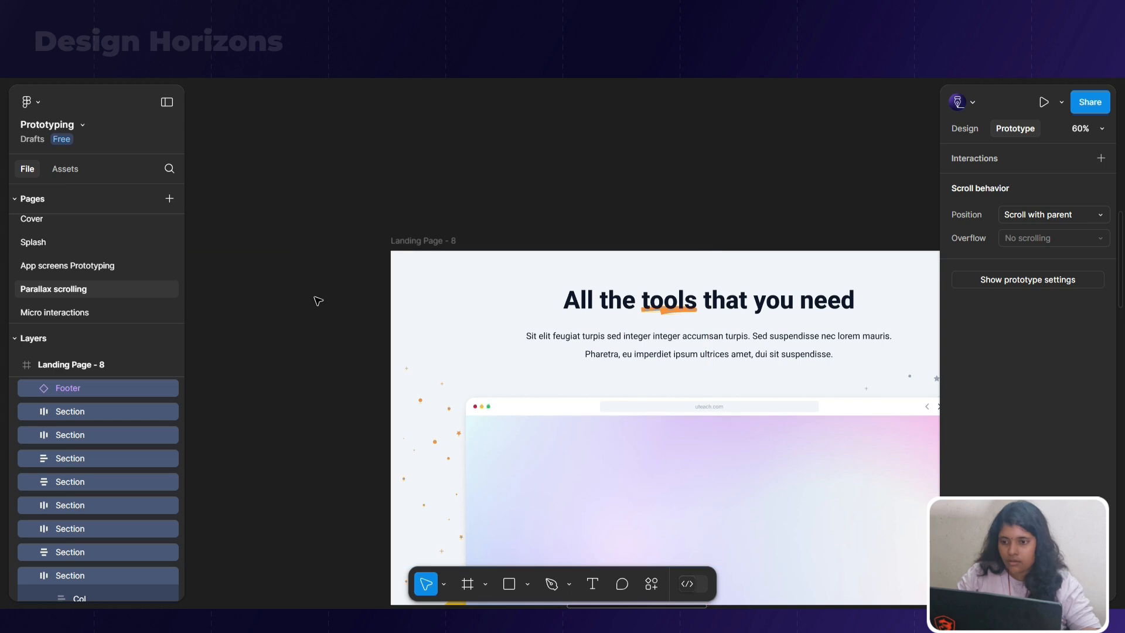
pyautogui.scroll(-6, 322, 205)
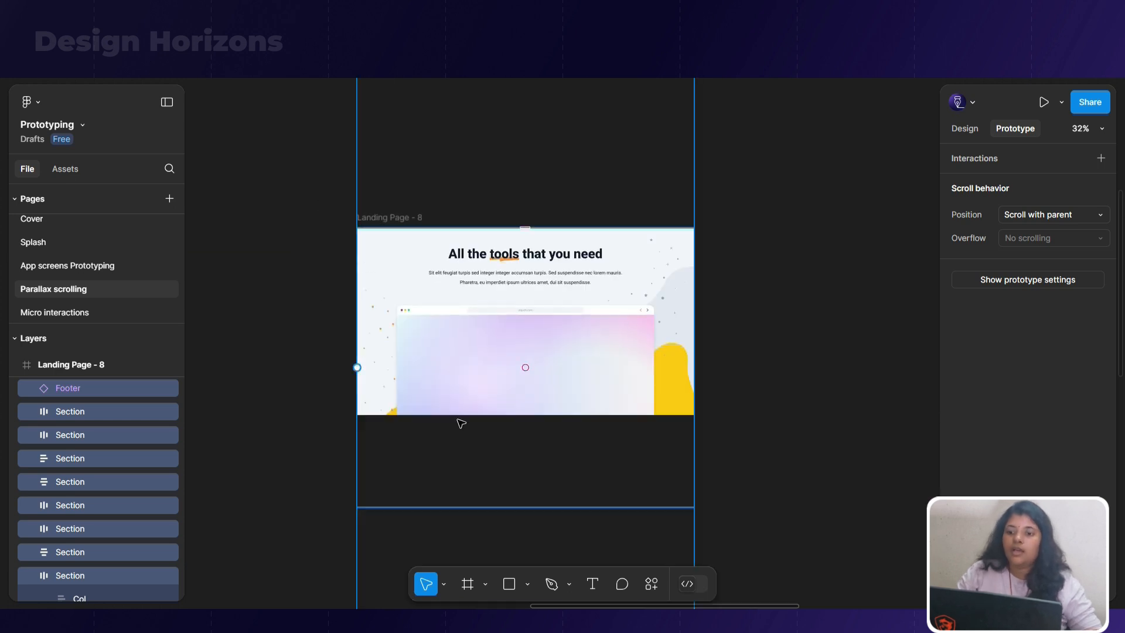
# Move the Landing Page - 8 frame so it sits directly below Landing Page - 3 at the start of a second row
pyautogui.click(713, 301)
pyautogui.scroll(-8, 710, 296)
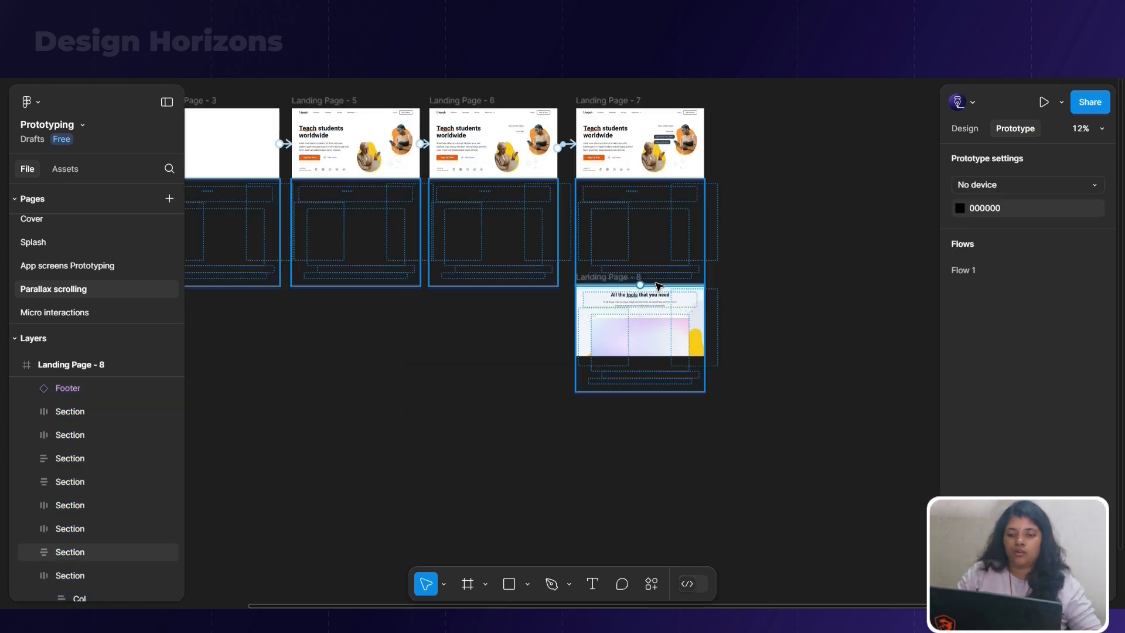
pyautogui.click(625, 281)
pyautogui.scroll(-4, 644, 266)
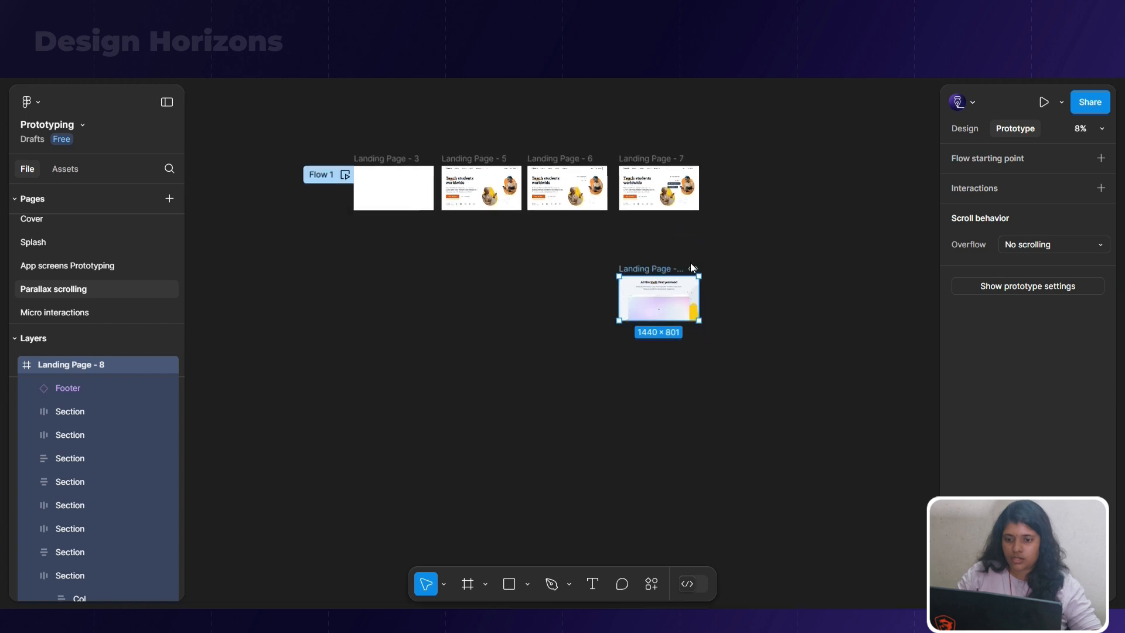
pyautogui.moveTo(632, 266); pyautogui.dragTo(426, 246)
pyautogui.scroll(3, 428, 245)
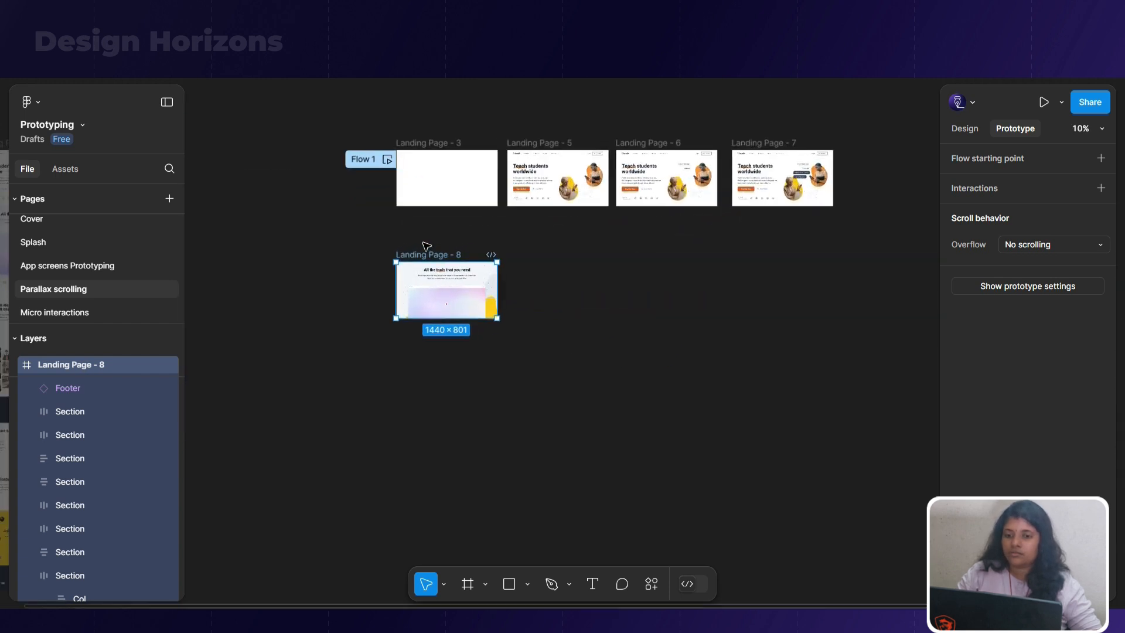
# Duplicate the Landing Page - 8 frame beside the original to keep the finished state of the tools section
pyautogui.scroll(2, 454, 242)
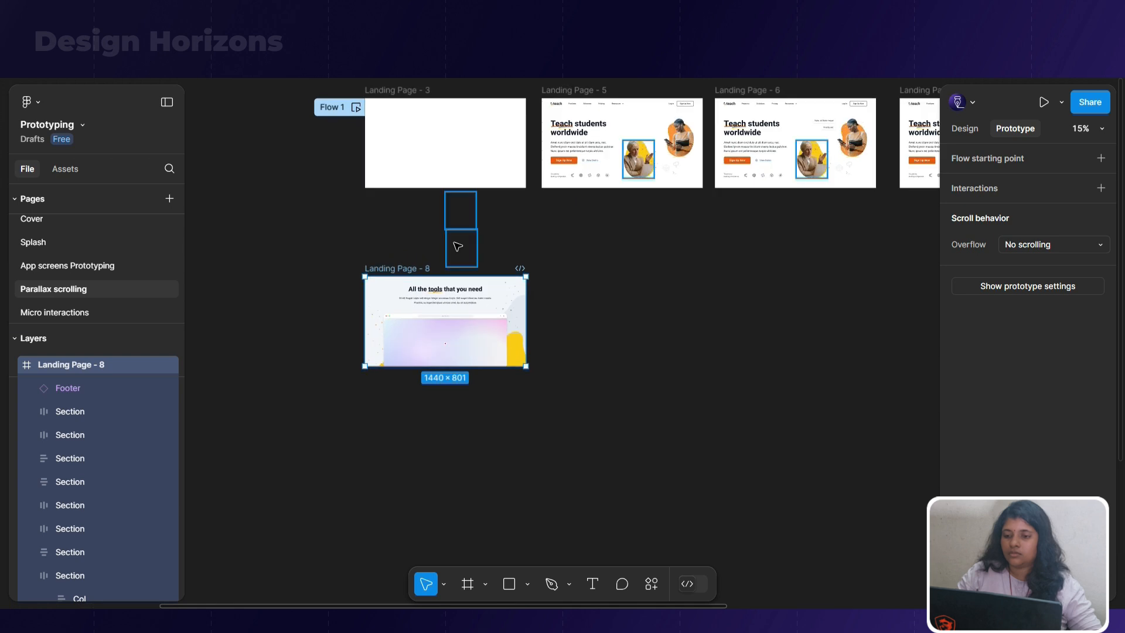
pyautogui.scroll(2, 458, 246)
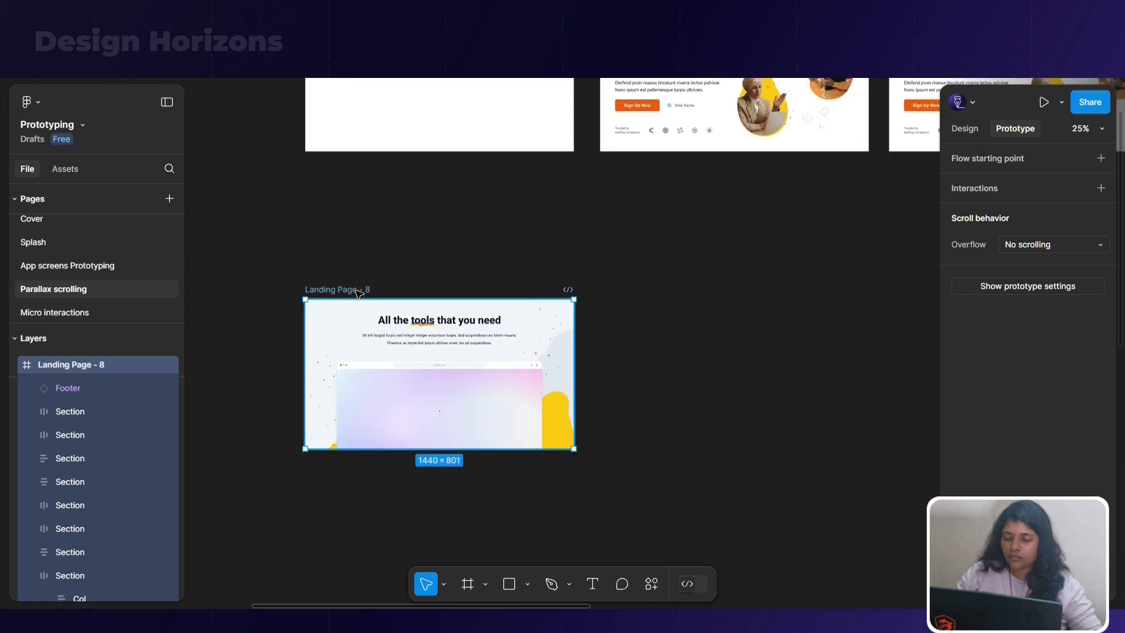
pyautogui.hotkey('ctrl', 'd')
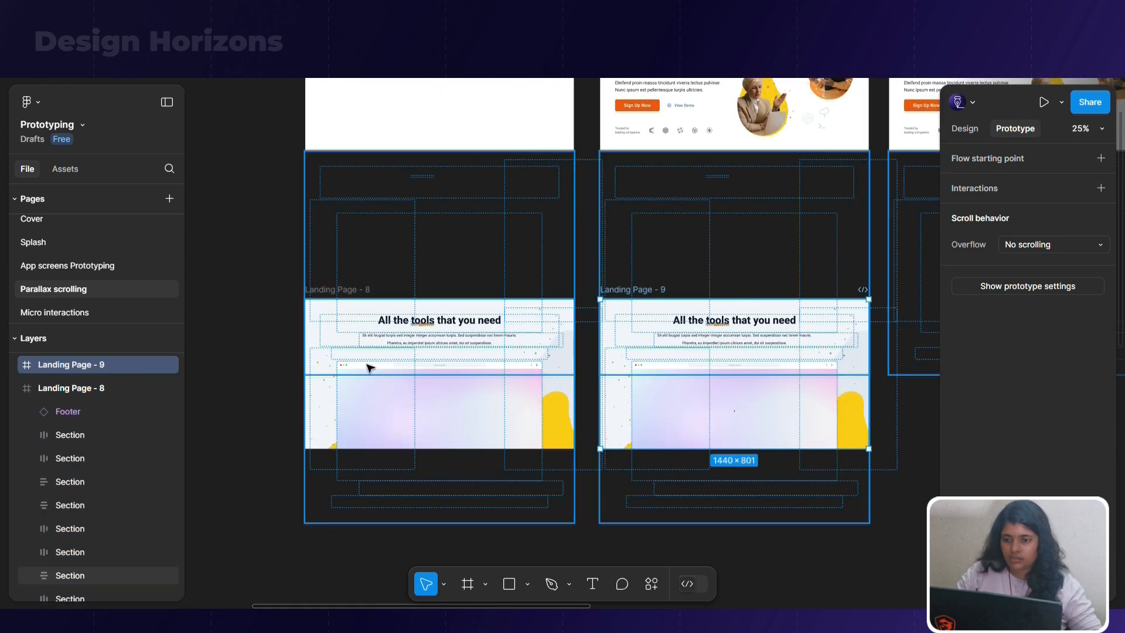
pyautogui.scroll(2, 262, 359)
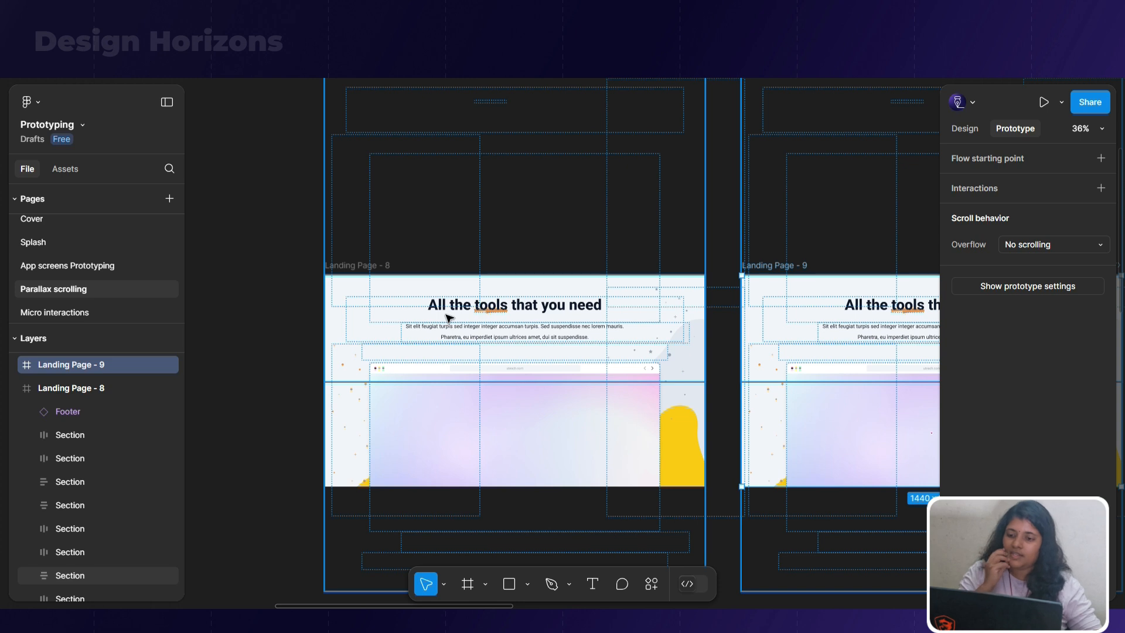
pyautogui.click(248, 334)
# Remove auto layout from the tools section in Landing Page - 8 so its elements can be positioned freely
pyautogui.scroll(2, 527, 332)
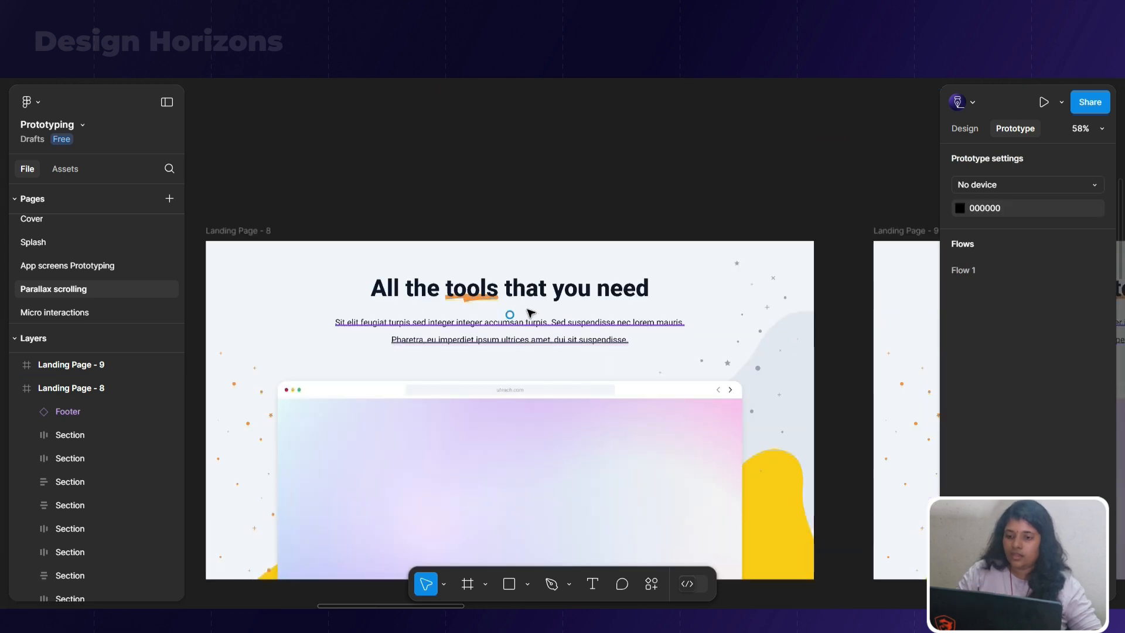
pyautogui.keyDown('ctrl'); pyautogui.click(532, 314); pyautogui.keyUp('ctrl')
pyautogui.keyDown('ctrl'); pyautogui.click(553, 332); pyautogui.keyUp('ctrl')
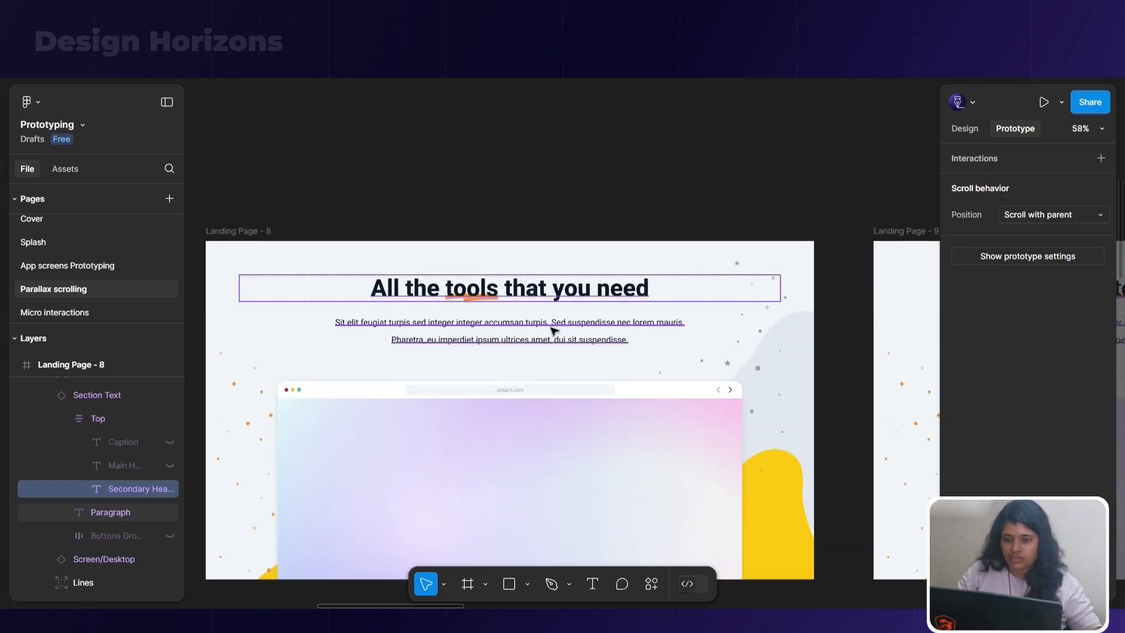
pyautogui.keyDown('ctrl'); pyautogui.click(720, 356); pyautogui.keyUp('ctrl')
pyautogui.click(633, 371)
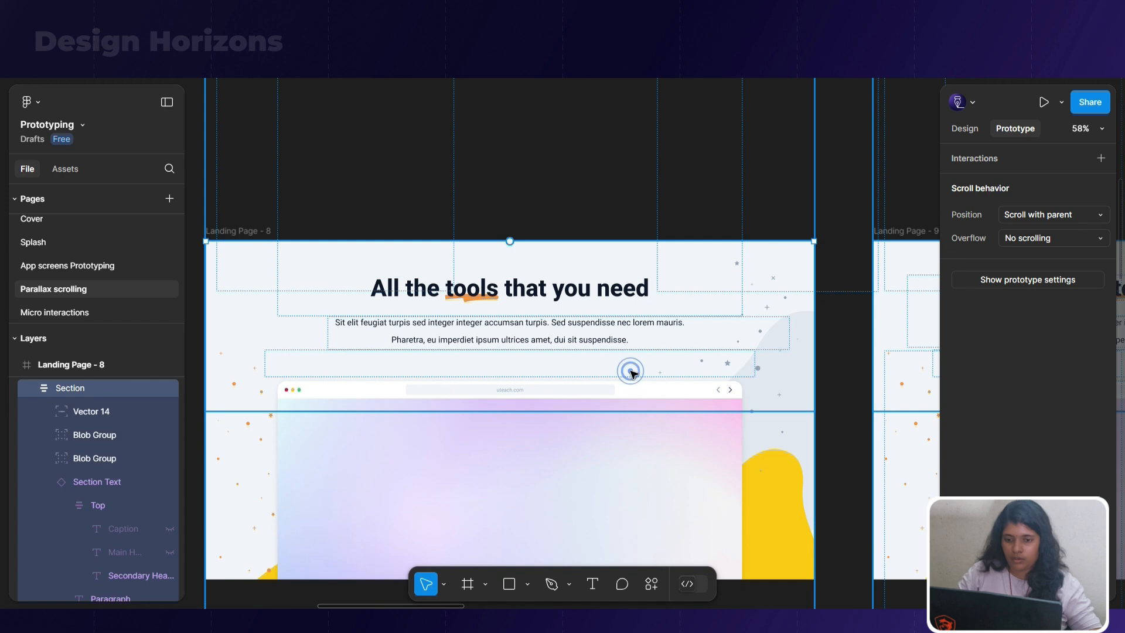
pyautogui.scroll(-3, 645, 404)
pyautogui.click(384, 449)
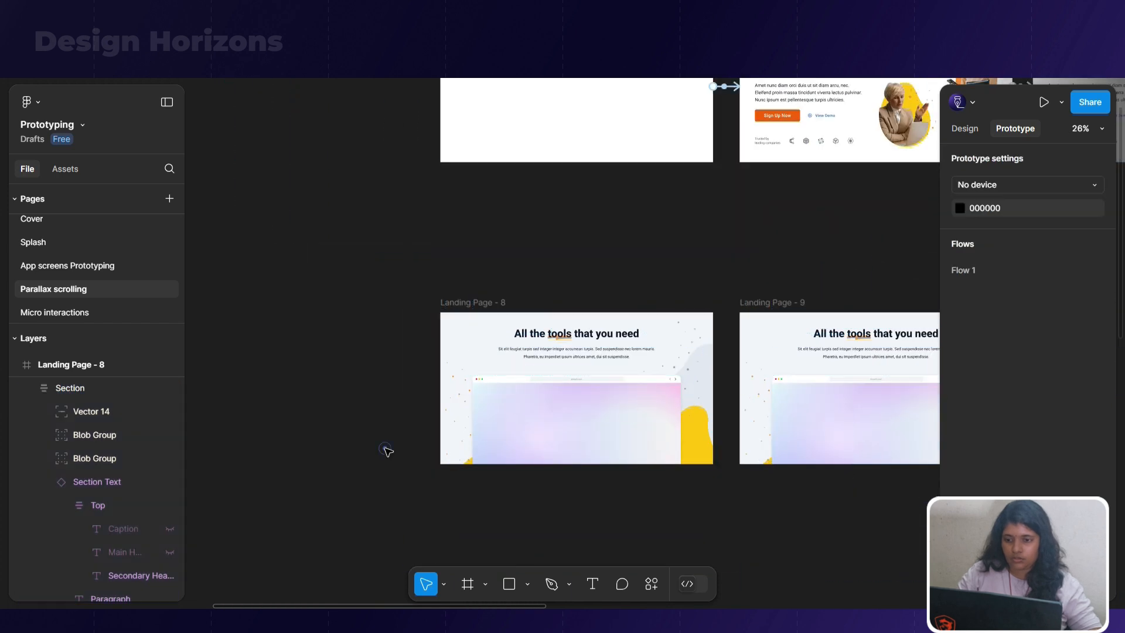
pyautogui.click(458, 415)
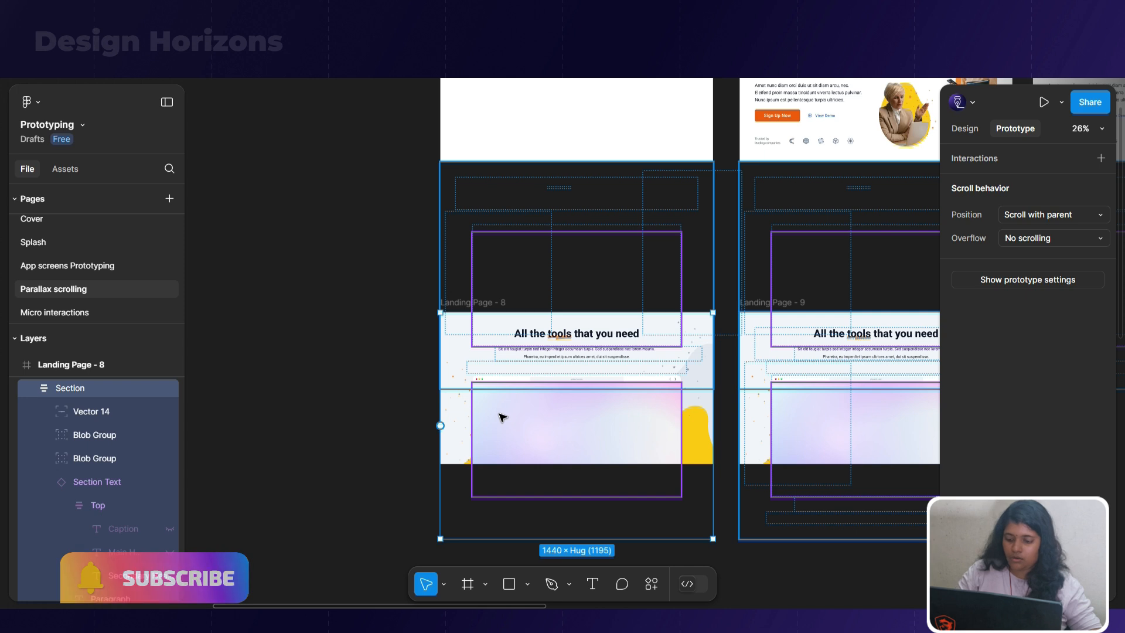
pyautogui.hotkey('shift', 'alt', 'a')
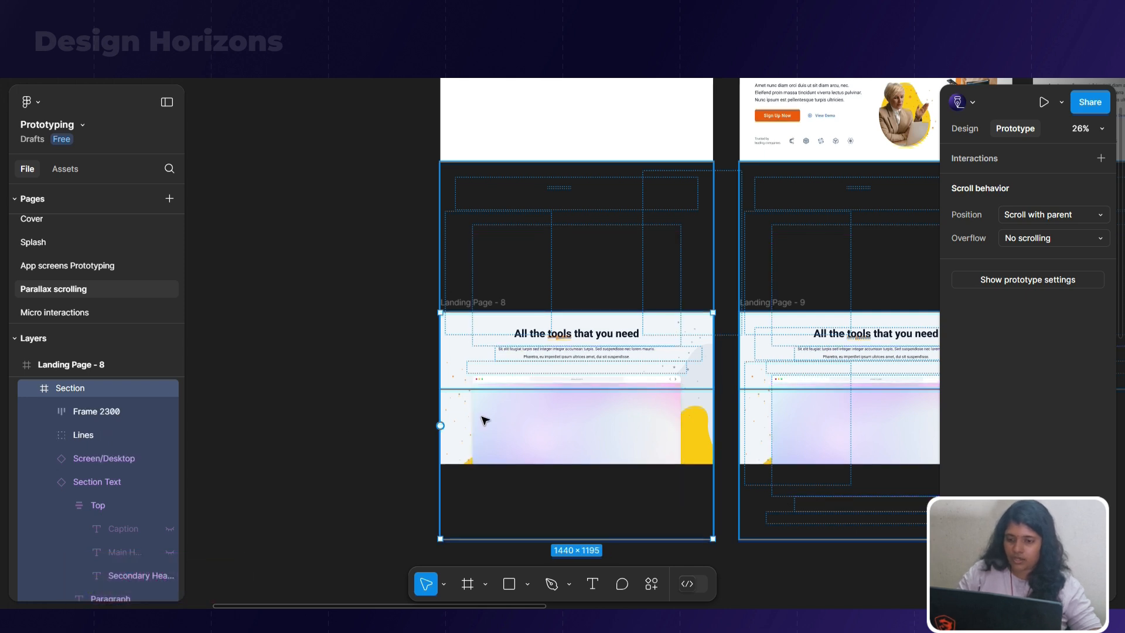
pyautogui.click(342, 426)
# Examine which elements of the tools section in Landing Page - 8 can be selected individually, including the text, screen mockup and blob groups
pyautogui.click(461, 359)
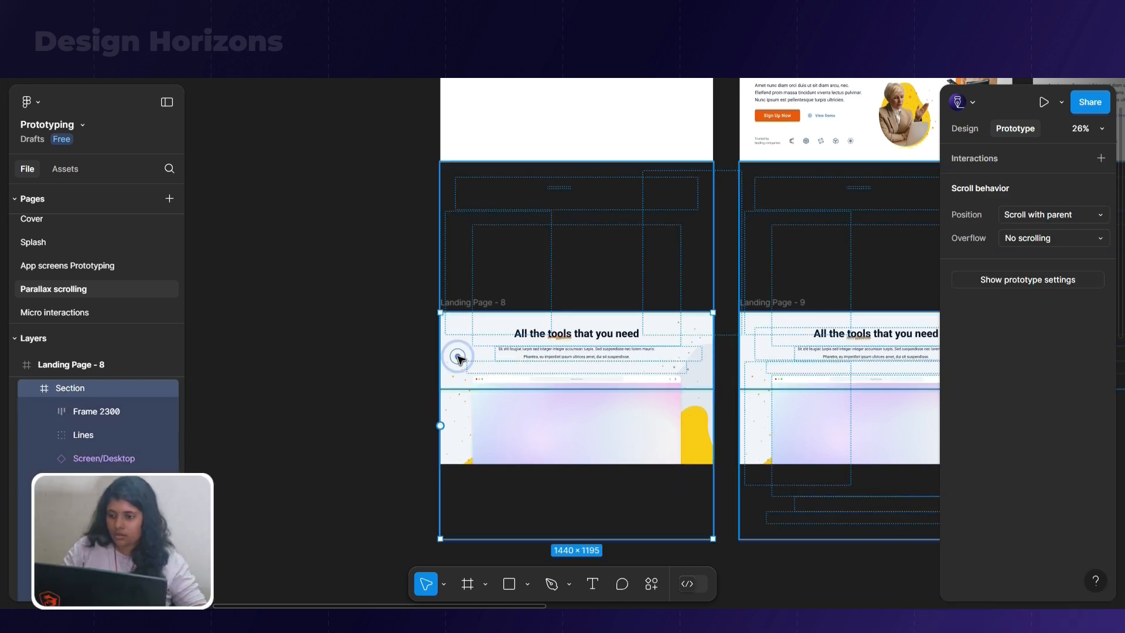
pyautogui.doubleClick(461, 359)
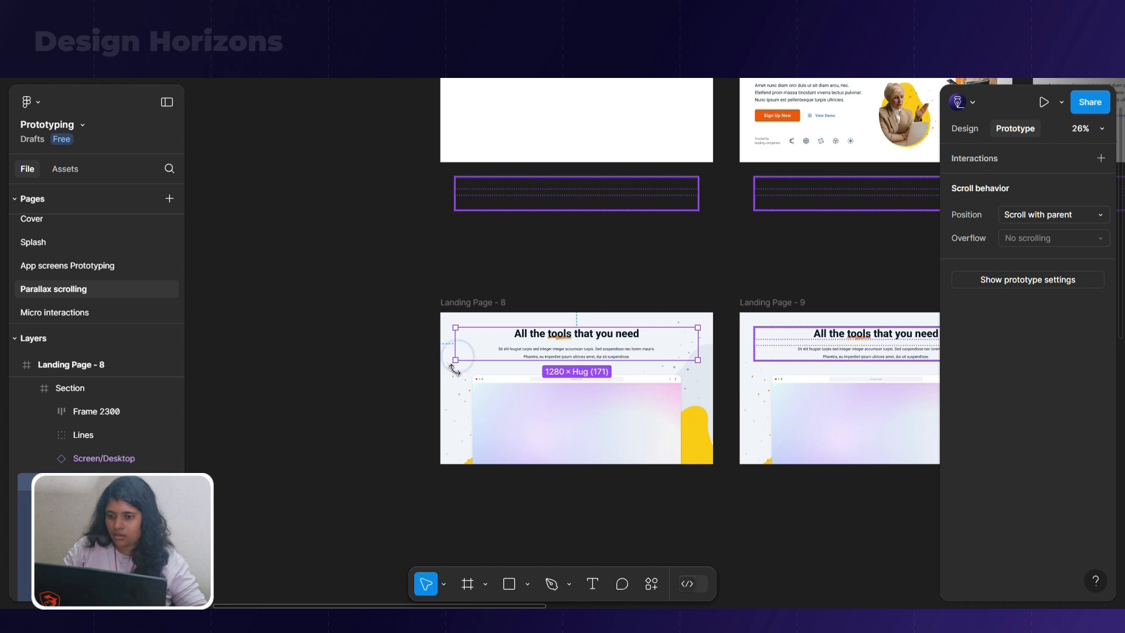
pyautogui.click(462, 384)
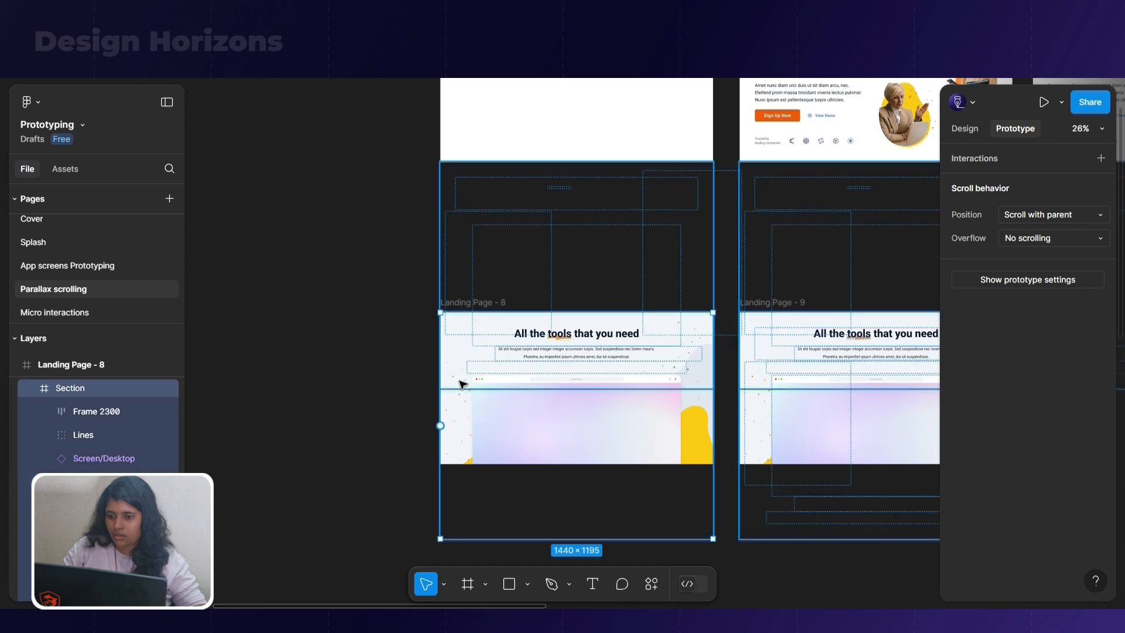
pyautogui.click(104, 417)
pyautogui.click(445, 411)
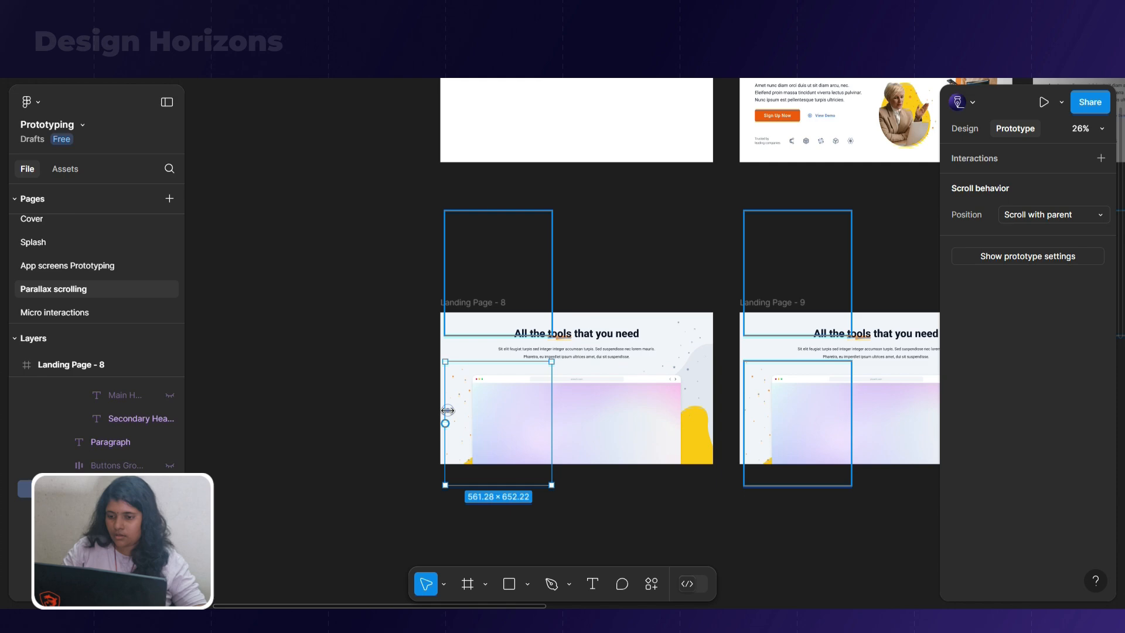
pyautogui.click(589, 414)
pyautogui.click(456, 413)
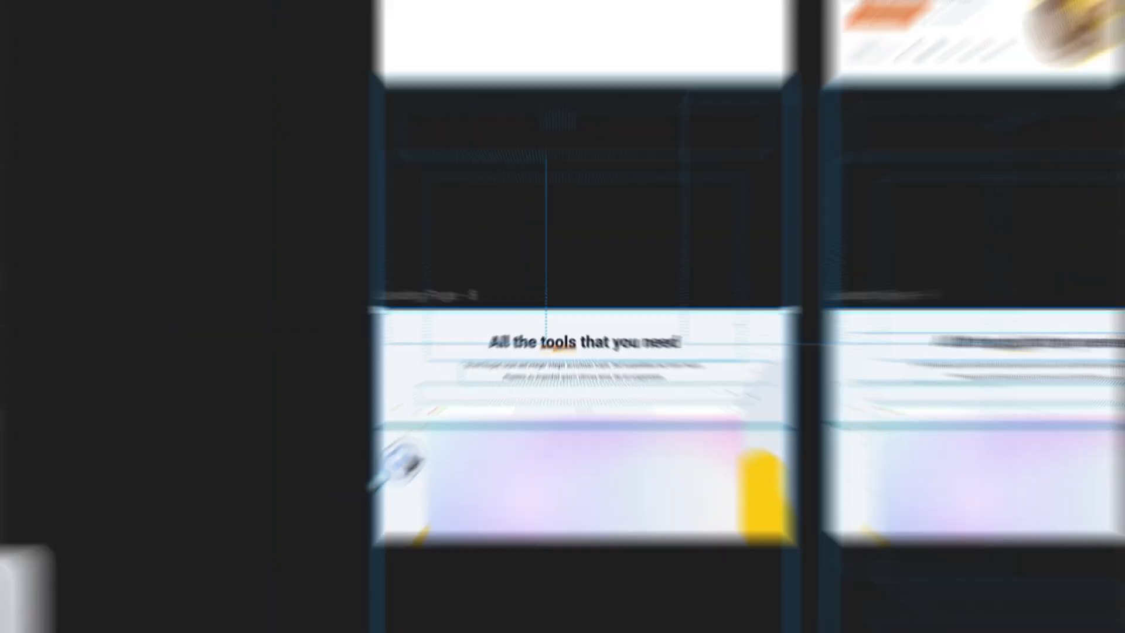
pyautogui.click(417, 351)
pyautogui.click(416, 349)
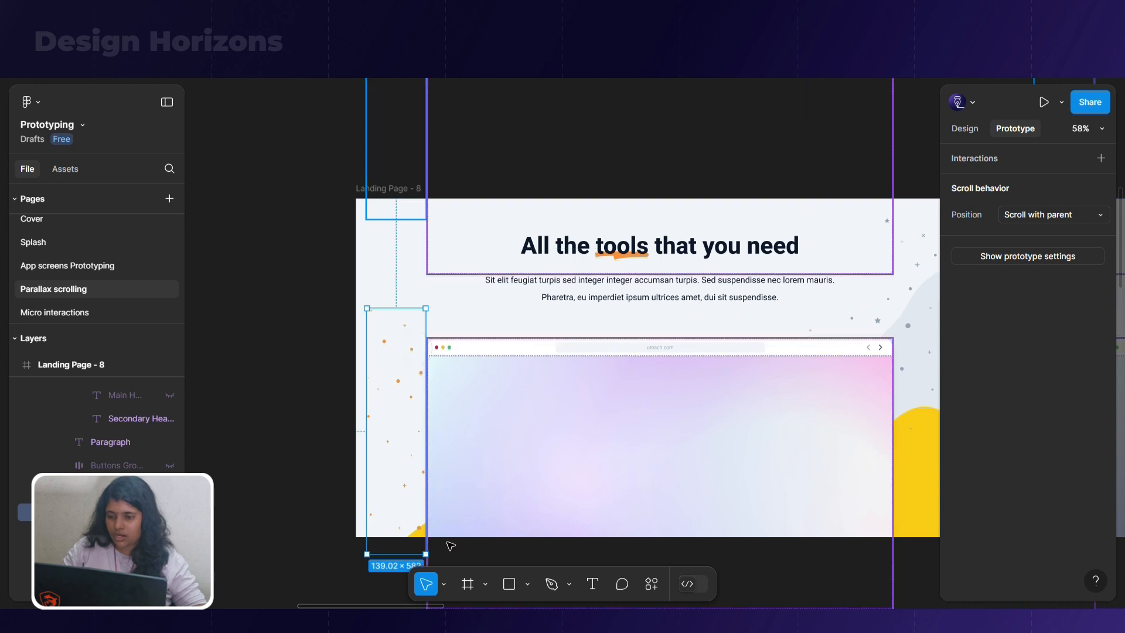
pyautogui.scroll(-5, 379, 383)
pyautogui.click(580, 417)
# Move the tools section's text block above Landing Page - 8 to Y -180 and set its opacity to 0%
pyautogui.click(480, 304)
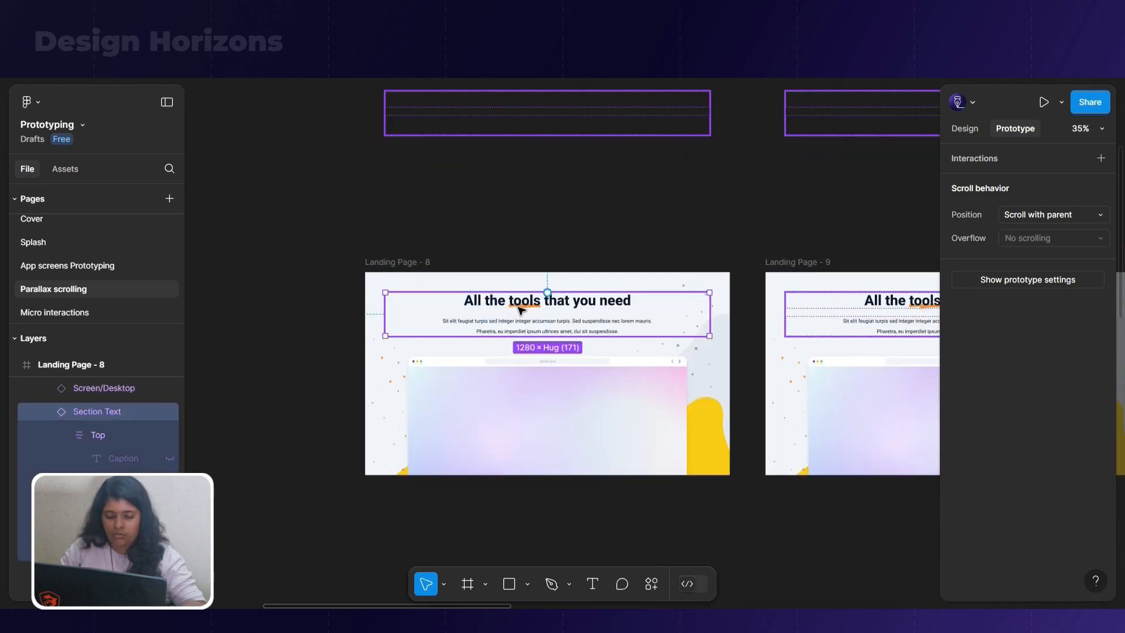
pyautogui.hotkey('shift', 'Up')
pyautogui.hotkey('shift', 'Up')
pyautogui.hotkey('shift', 'Up')
pyautogui.hotkey('shift', 'Up')
pyautogui.hotkey('shift', 'Up')
pyautogui.hotkey('shift', 'Up')
pyautogui.hotkey('shift', 'Up')
pyautogui.hotkey('shift', 'Up')
pyautogui.hotkey('shift', 'Up')
pyautogui.hotkey('shift', 'Up')
pyautogui.hotkey('shift', 'Up')
pyautogui.hotkey('shift', 'Up')
pyautogui.hotkey('shift', 'Up')
pyautogui.hotkey('shift', 'Up')
pyautogui.hotkey('shift', 'Up')
pyautogui.hotkey('shift', 'Up')
pyautogui.hotkey('shift', 'Up')
pyautogui.hotkey('shift', 'Up')
pyautogui.hotkey('shift', 'Up')
pyautogui.hotkey('shift', 'Up')
pyautogui.hotkey('shift', 'Up')
pyautogui.hotkey('shift', 'Up')
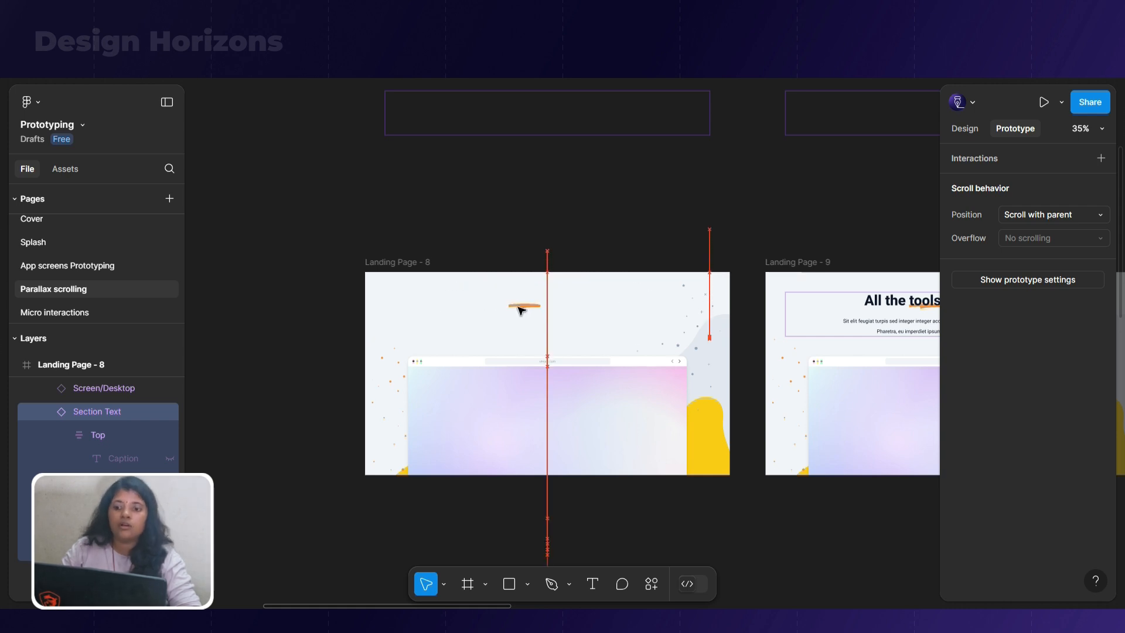
pyautogui.click(965, 130)
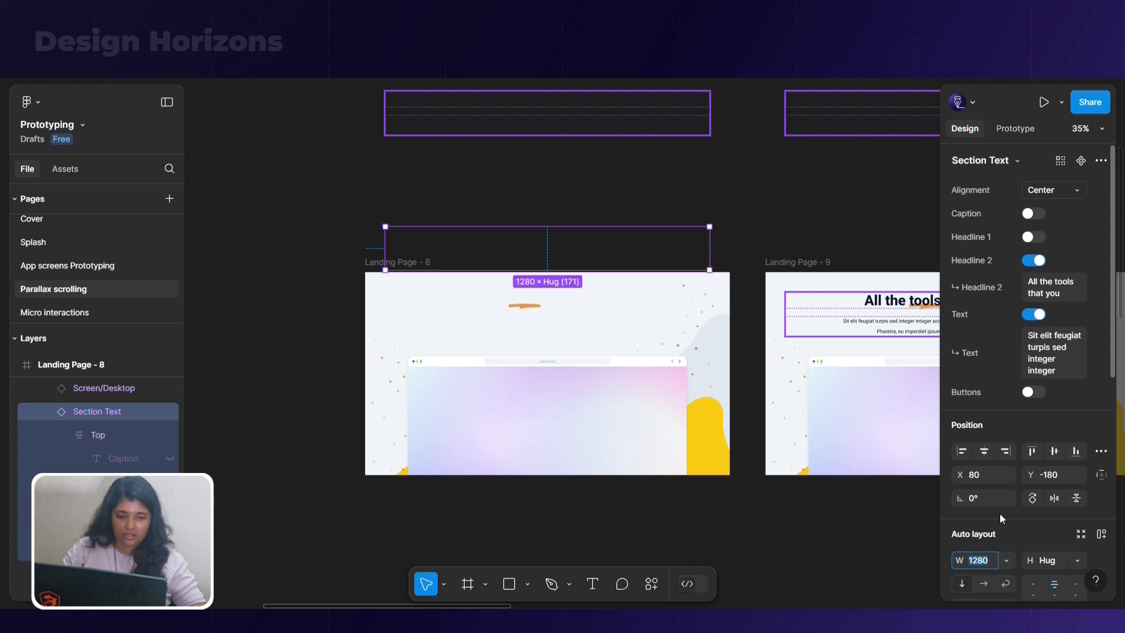
pyautogui.scroll(-4, 995, 530)
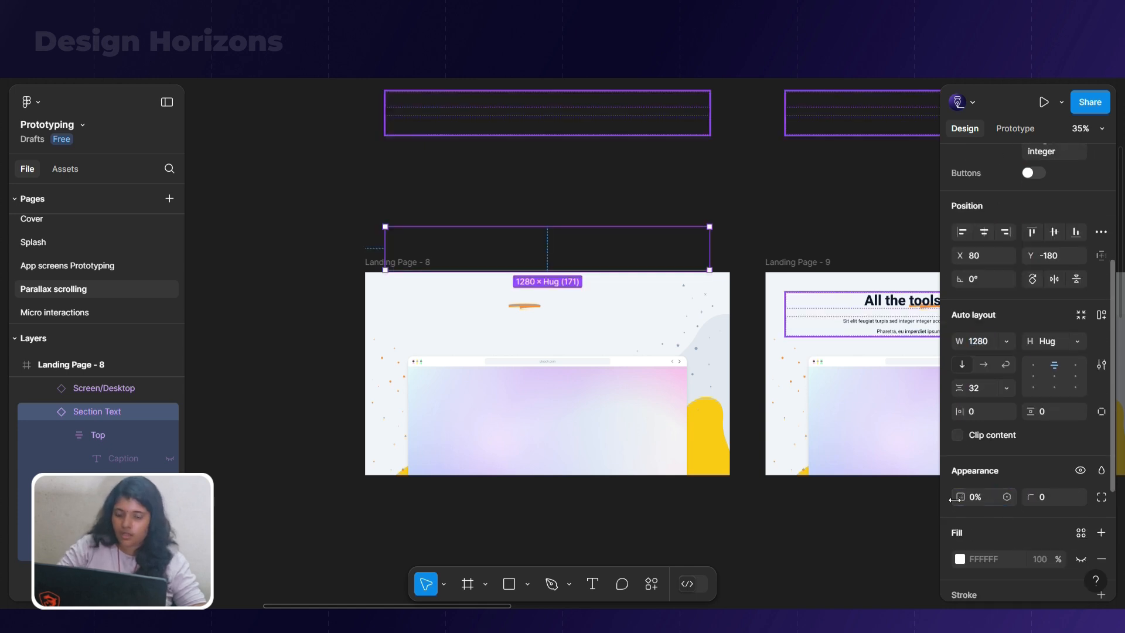
# Shift the desktop screen mockup in Landing Page - 8 down out of the frame to Y 801
pyautogui.click(602, 427)
pyautogui.hotkey('shift', 'Down')
pyautogui.hotkey('shift', 'Down')
pyautogui.hotkey('shift', 'Down')
pyautogui.hotkey('shift', 'Down')
pyautogui.hotkey('shift', 'Down')
pyautogui.hotkey('shift', 'Down')
pyautogui.hotkey('shift', 'Down')
pyautogui.hotkey('shift', 'Down')
pyautogui.hotkey('shift', 'Down')
pyautogui.hotkey('shift', 'Down')
pyautogui.hotkey('shift', 'Down')
pyautogui.hotkey('shift', 'Down')
pyautogui.hotkey('shift', 'Down')
pyautogui.hotkey('shift', 'Down')
pyautogui.hotkey('shift', 'Down')
pyautogui.hotkey('shift', 'Down')
pyautogui.hotkey('shift', 'Down')
pyautogui.hotkey('shift', 'Down')
pyautogui.hotkey('shift', 'Down')
pyautogui.hotkey('shift', 'Down')
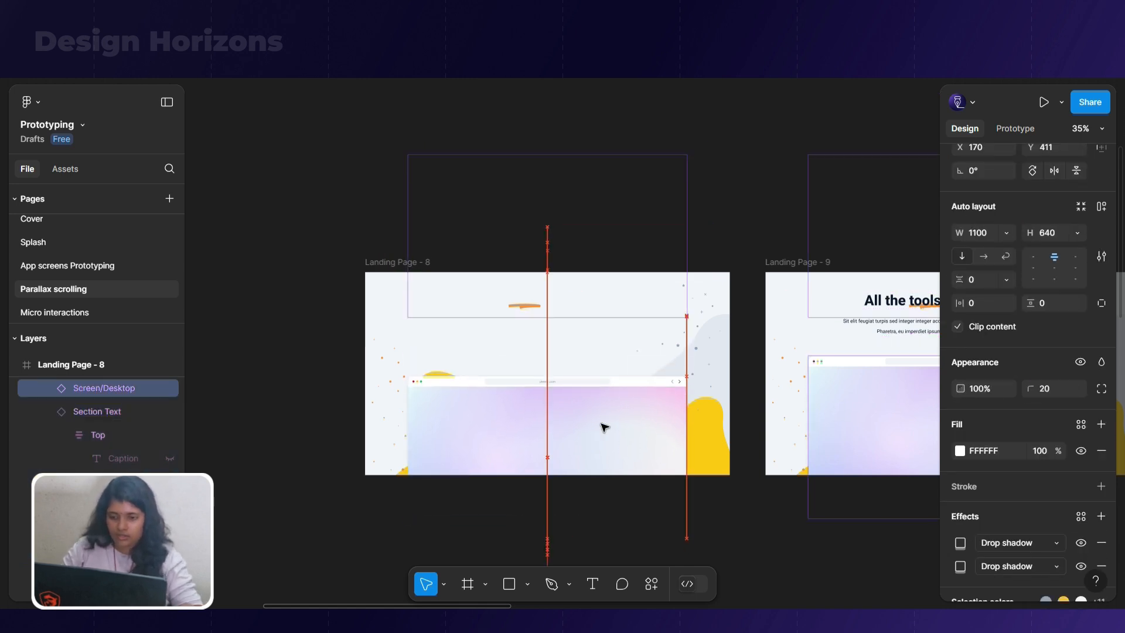
pyautogui.hotkey('shift', 'Down')
pyautogui.hotkey('shift', 'Down')
pyautogui.hotkey('shift', 'Down')
pyautogui.hotkey('shift', 'Down')
pyautogui.hotkey('shift', 'Down')
pyautogui.hotkey('shift', 'Down')
pyautogui.hotkey('shift', 'Down')
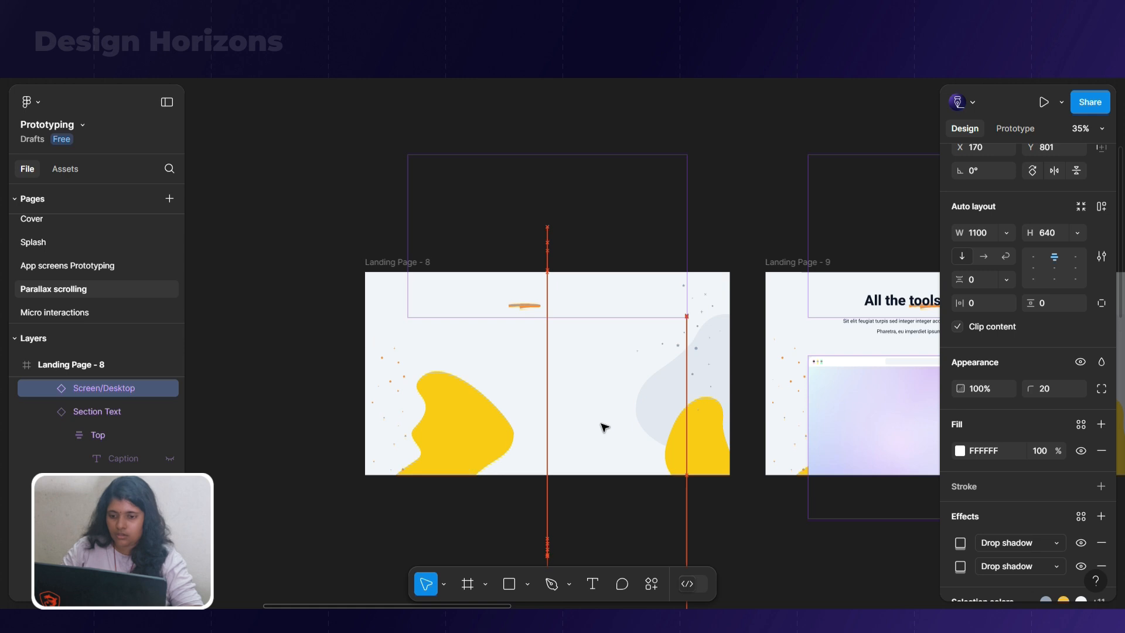
# Scale down both blob groups in Landing Page - 8 toward their outer lower corners, making the left one about 291 × 338
pyautogui.click(509, 441)
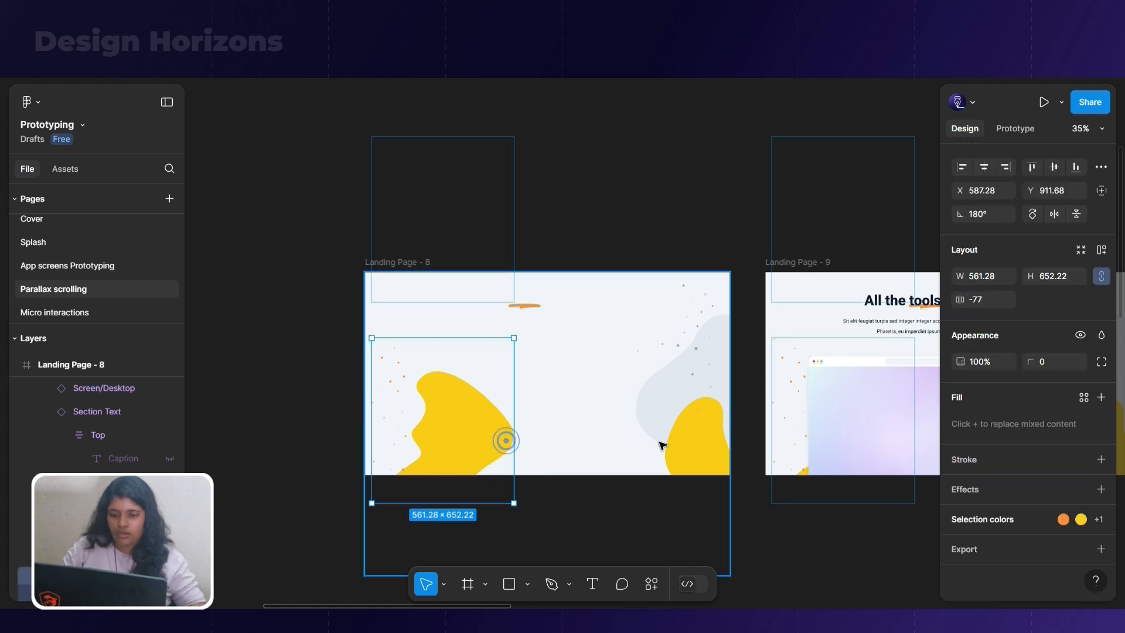
pyautogui.keyDown('shift'); pyautogui.click(667, 444); pyautogui.keyUp('shift')
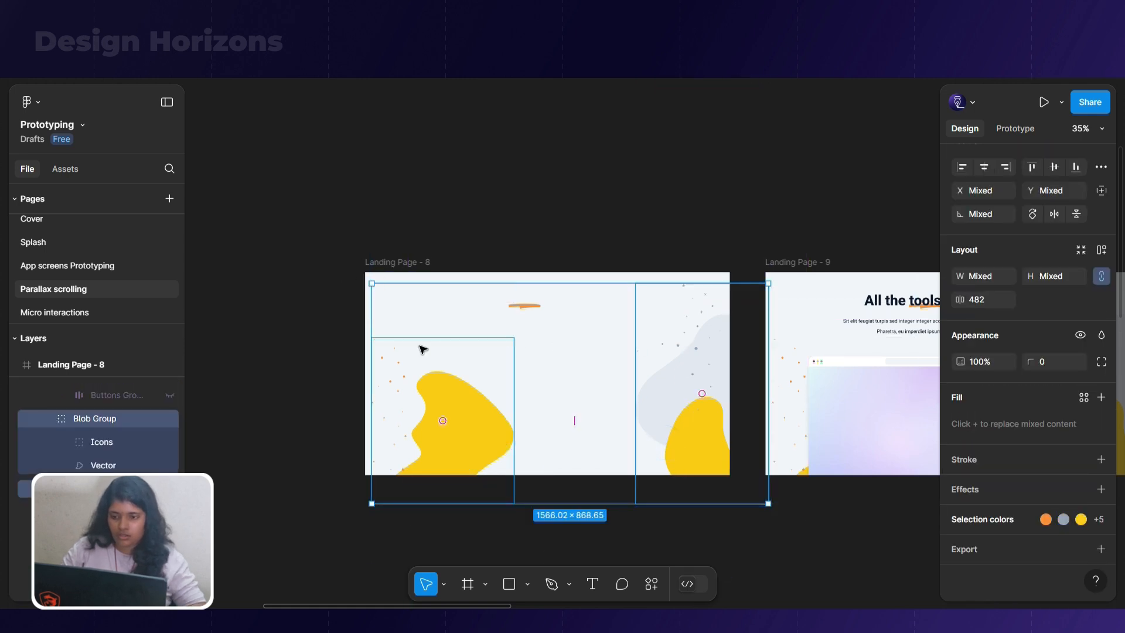
pyautogui.click(462, 375)
pyautogui.click(475, 410)
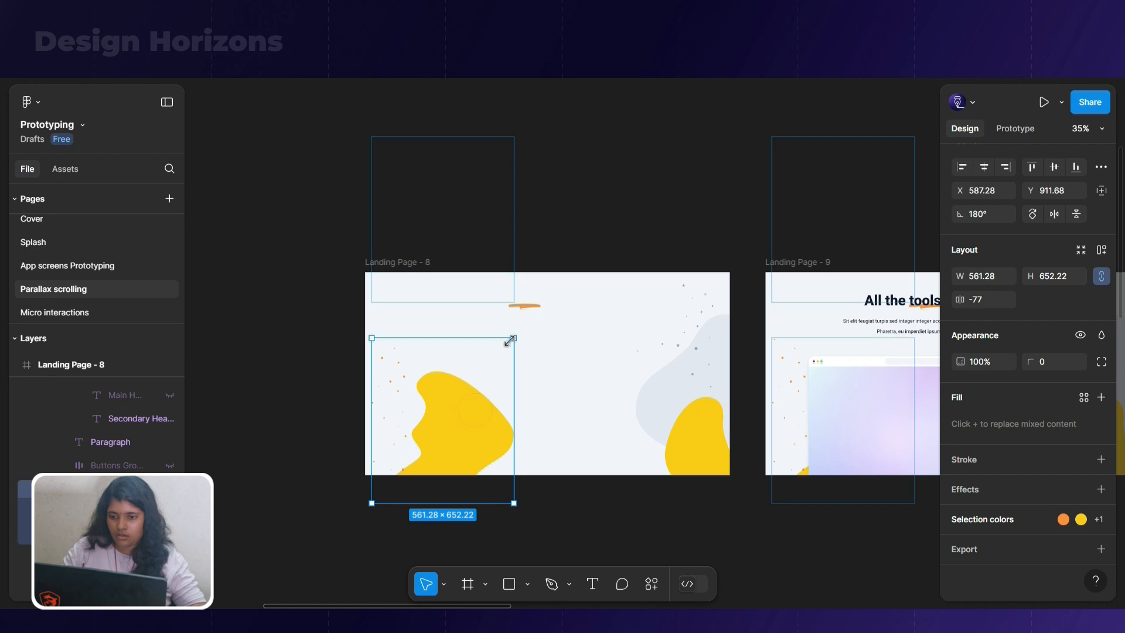
pyautogui.moveTo(459, 436); pyautogui.dragTo(447, 452)
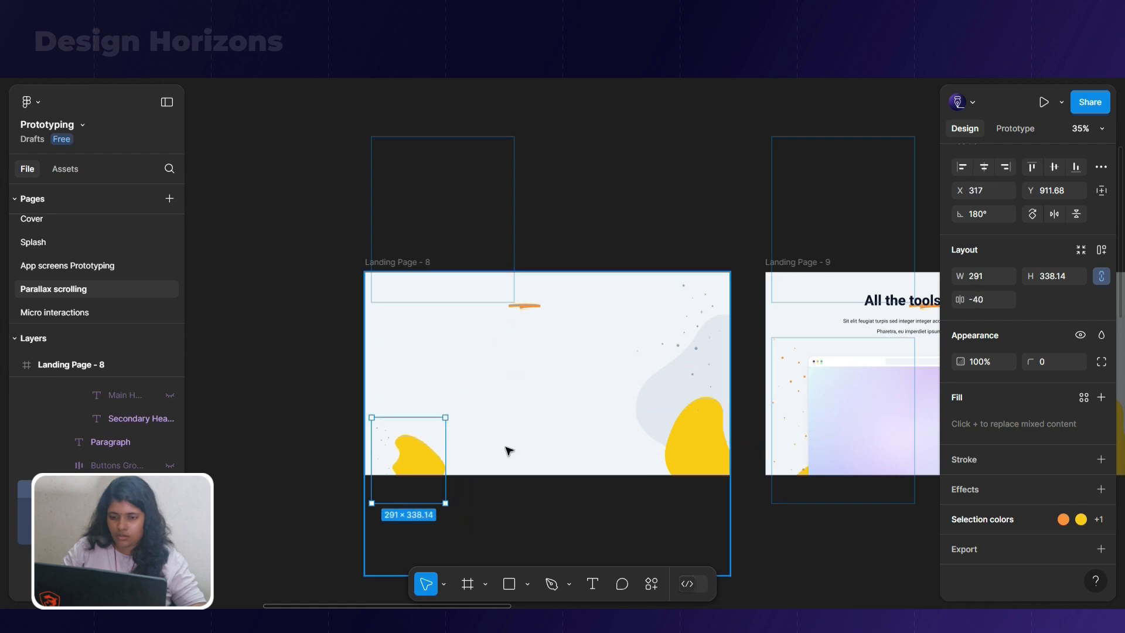
pyautogui.click(657, 406)
pyautogui.moveTo(642, 291); pyautogui.dragTo(696, 381)
# Set the opacity of both blob groups and the orange heading underline in Landing Page - 8 to 0%
pyautogui.keyDown('shift'); pyautogui.click(408, 462); pyautogui.keyUp('shift')
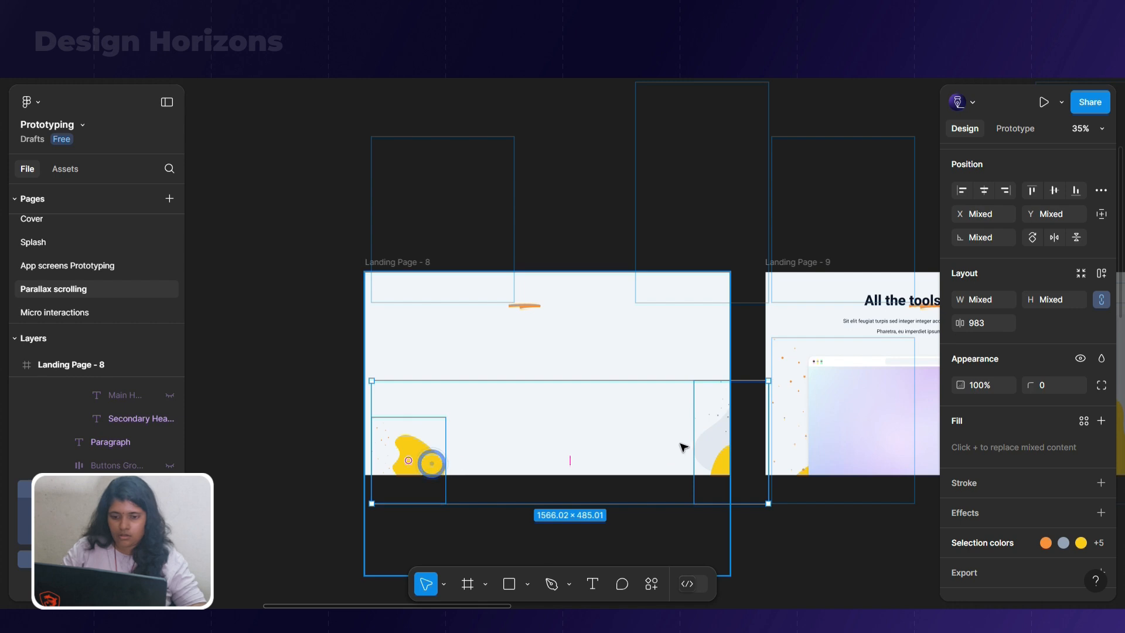
pyautogui.scroll(-1, 1027, 428)
pyautogui.click(977, 359)
pyautogui.write('0')
pyautogui.press('Return')
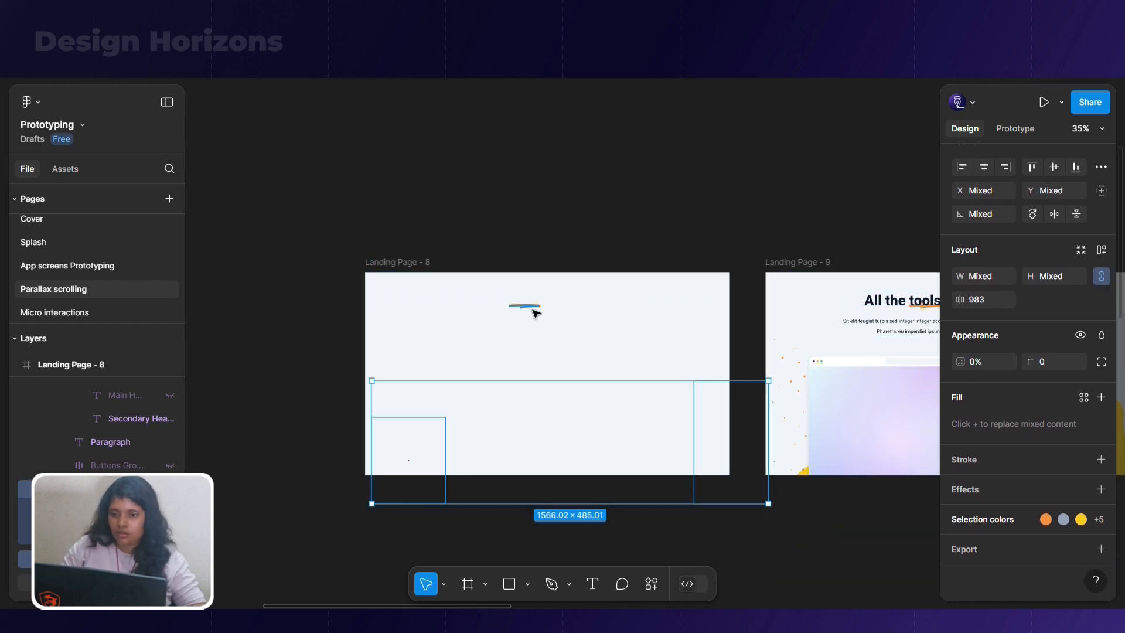
pyautogui.click(531, 305)
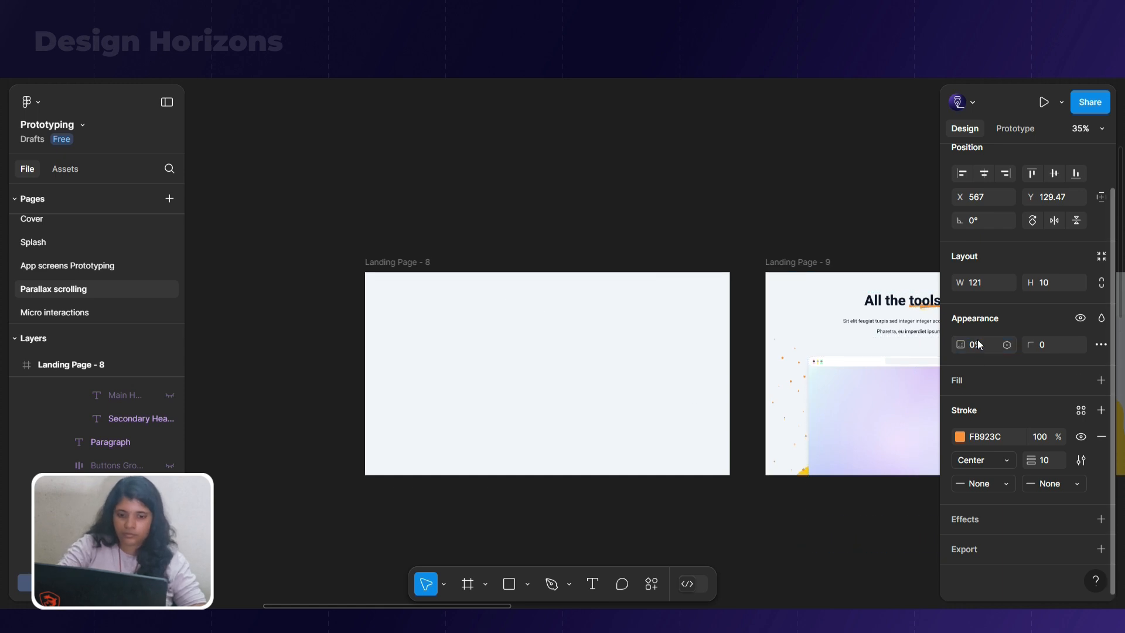
# Select the Landing Page - 8 frame and review it alongside Landing Page - 9 and the first row of frames
pyautogui.click(580, 210)
pyautogui.moveTo(835, 227); pyautogui.dragTo(737, 220)
pyautogui.click(307, 254)
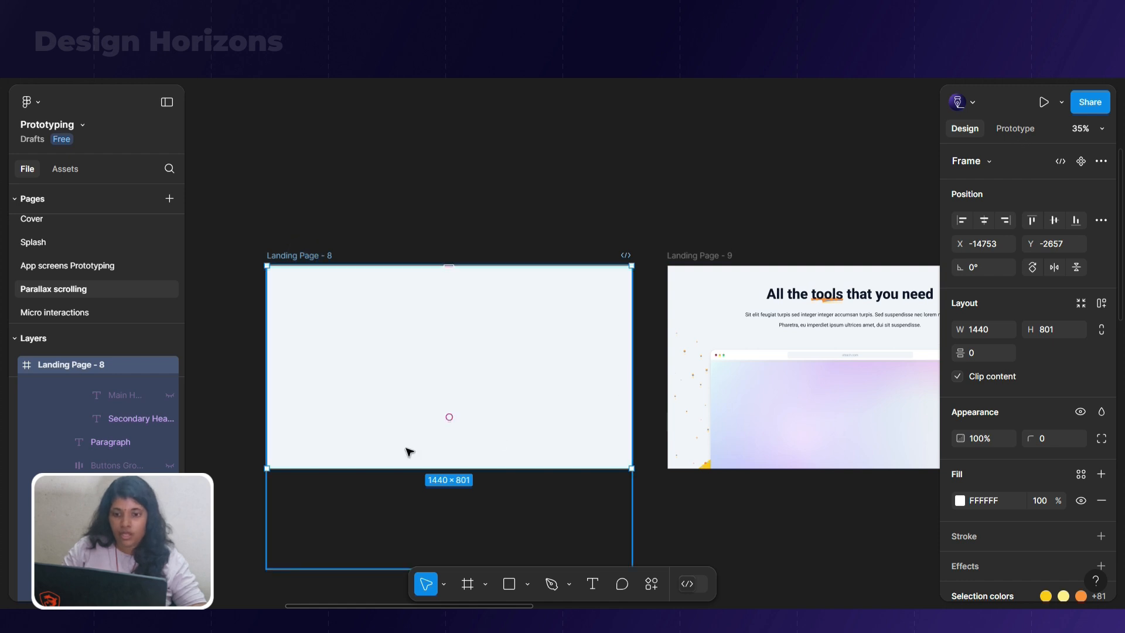
pyautogui.scroll(-4, 406, 452)
pyautogui.scroll(-1, 398, 446)
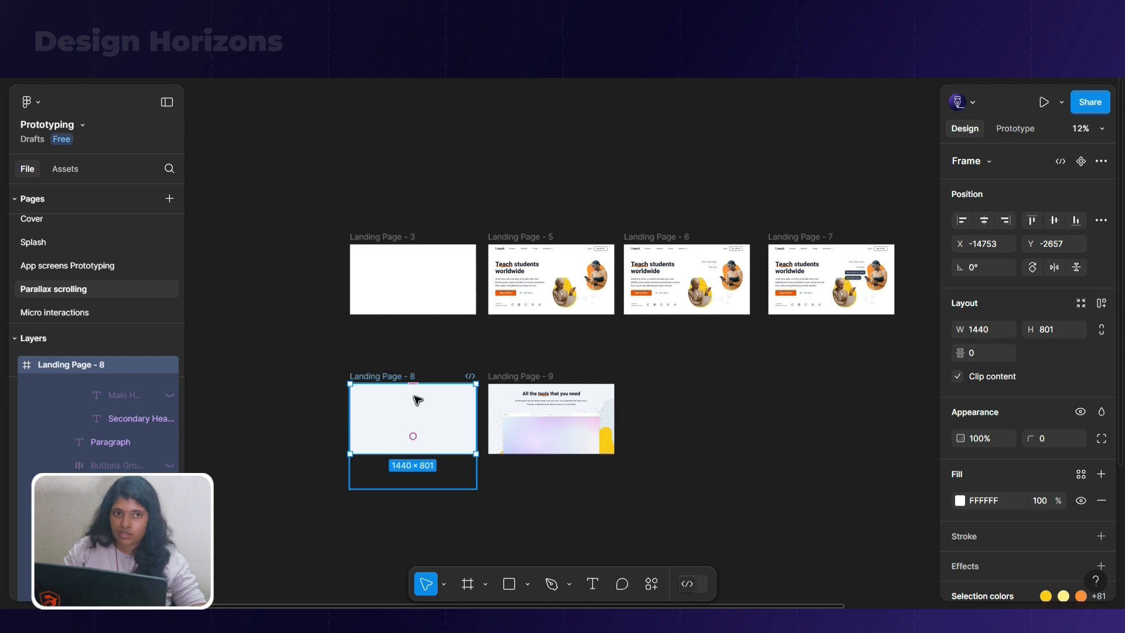
pyautogui.scroll(3, 413, 396)
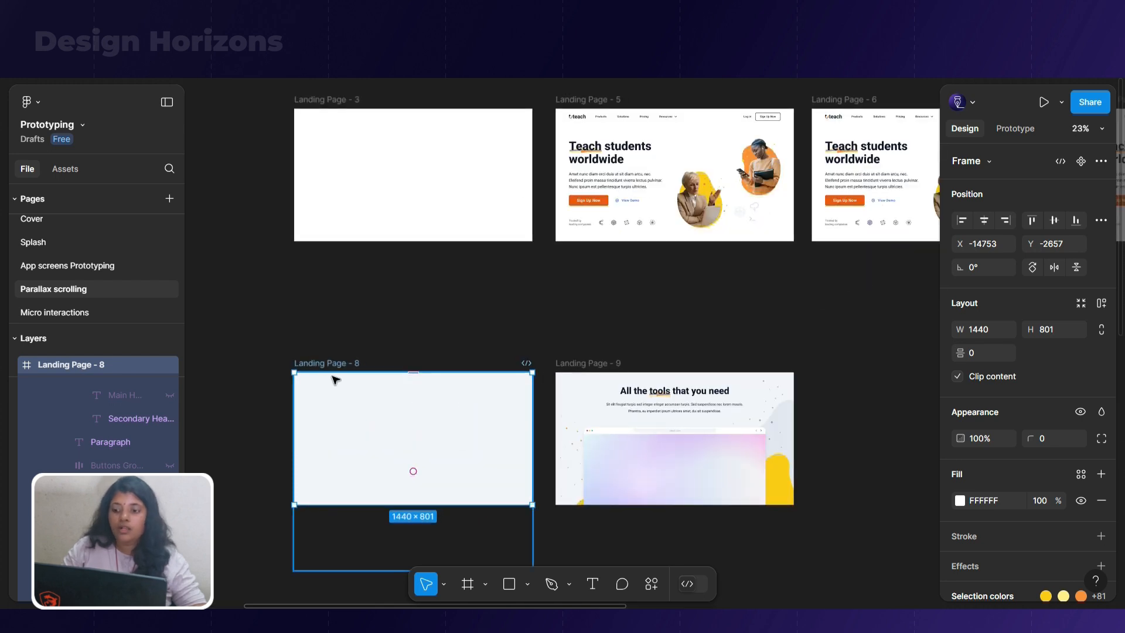
# Link the Landing Page - 8 frame to Landing Page - 9 with a prototype connection triggered After delay
pyautogui.scroll(1, 475, 543)
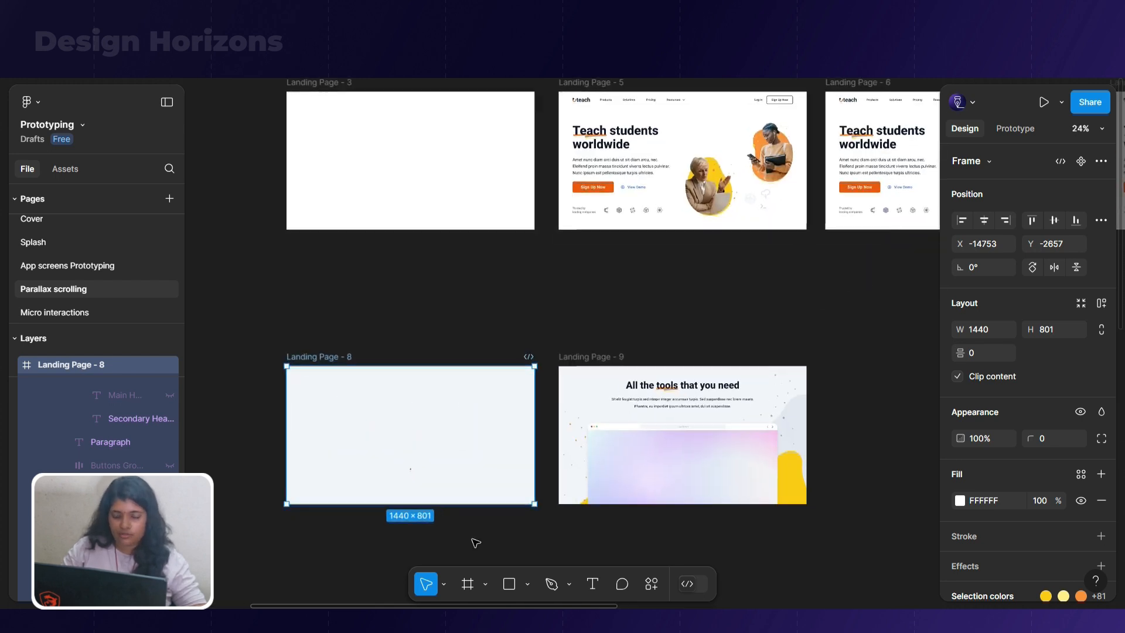
pyautogui.scroll(1, 471, 543)
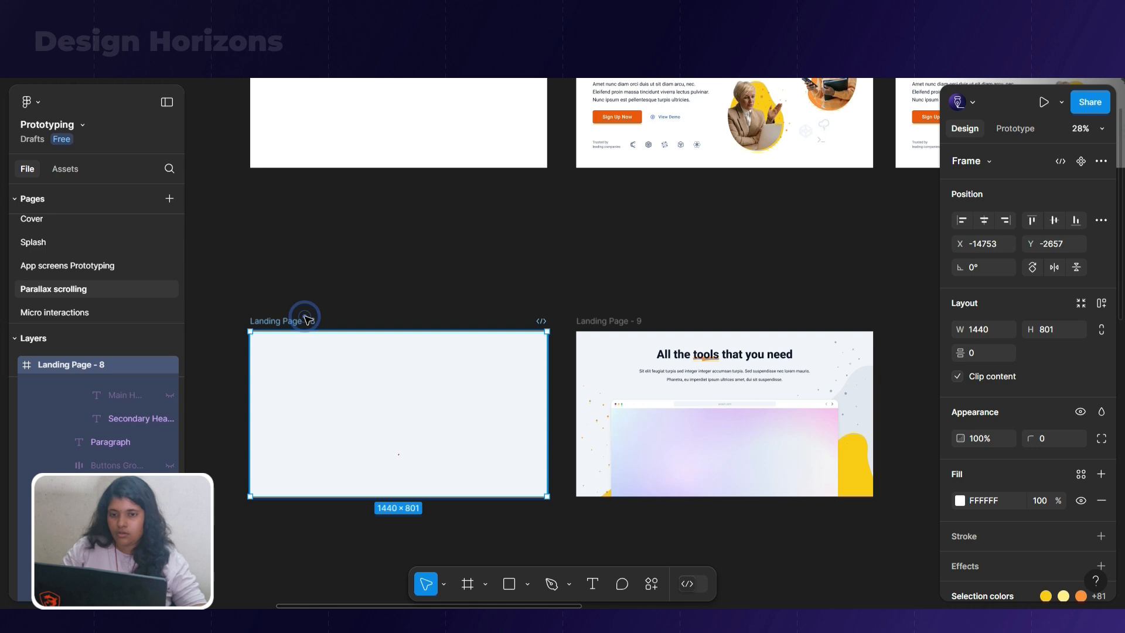
pyautogui.scroll(2, 314, 351)
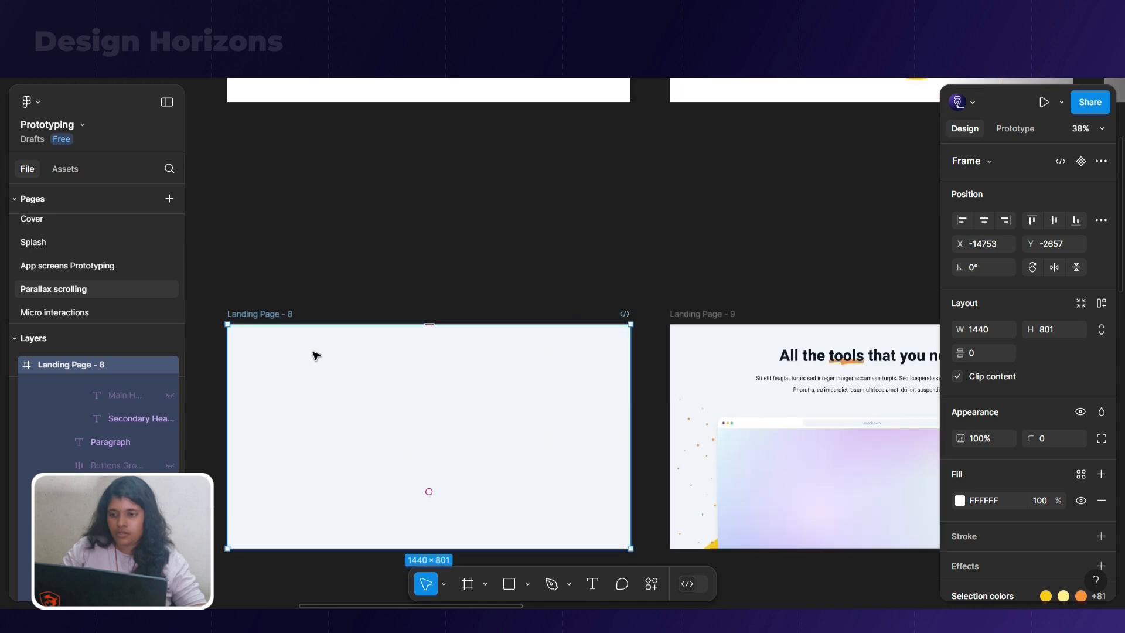
pyautogui.click(1012, 129)
pyautogui.moveTo(631, 436); pyautogui.dragTo(759, 448)
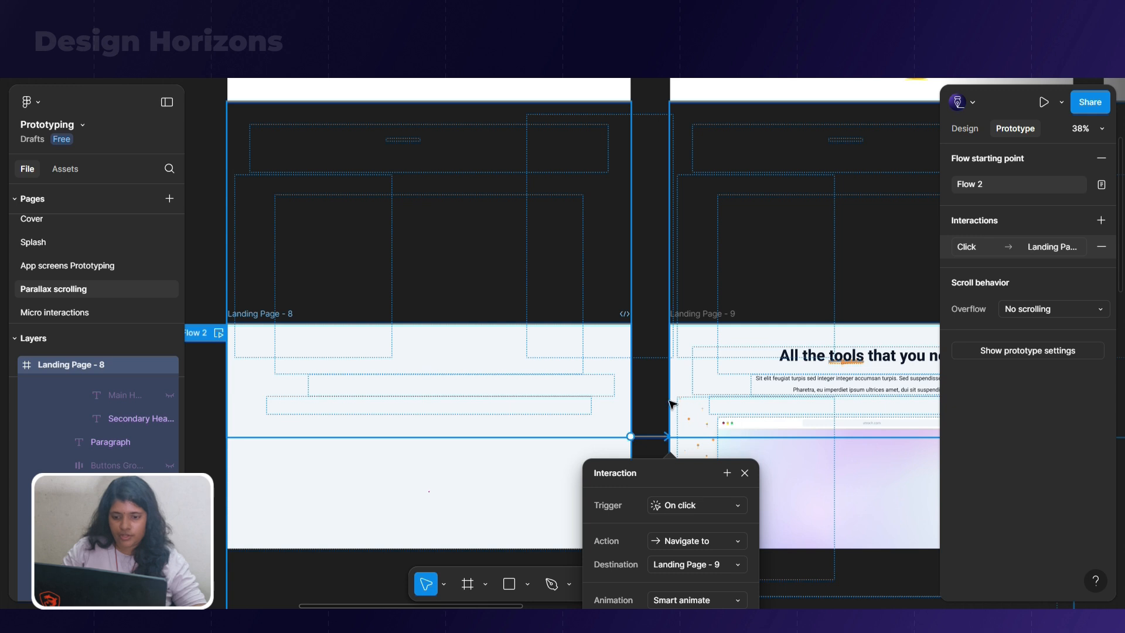
pyautogui.scroll(-2, 671, 398)
pyautogui.click(745, 432)
pyautogui.click(698, 590)
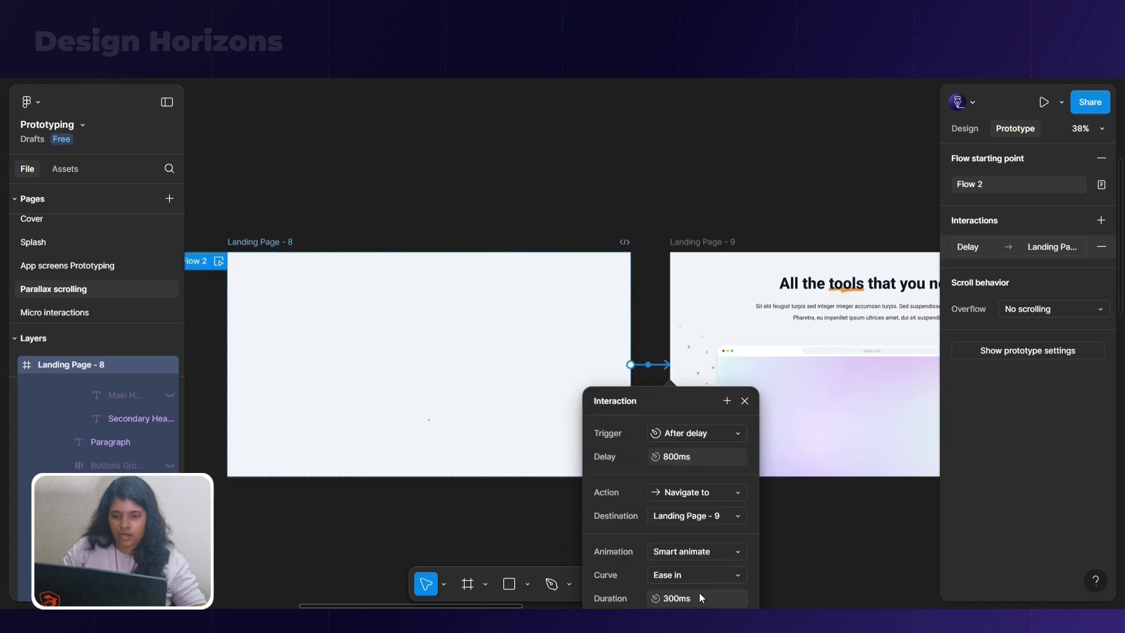
# Set the connection's delay to 500 ms and its smart-animate duration to 800 ms
pyautogui.click(673, 460)
pyautogui.write('500')
pyautogui.press('Return')
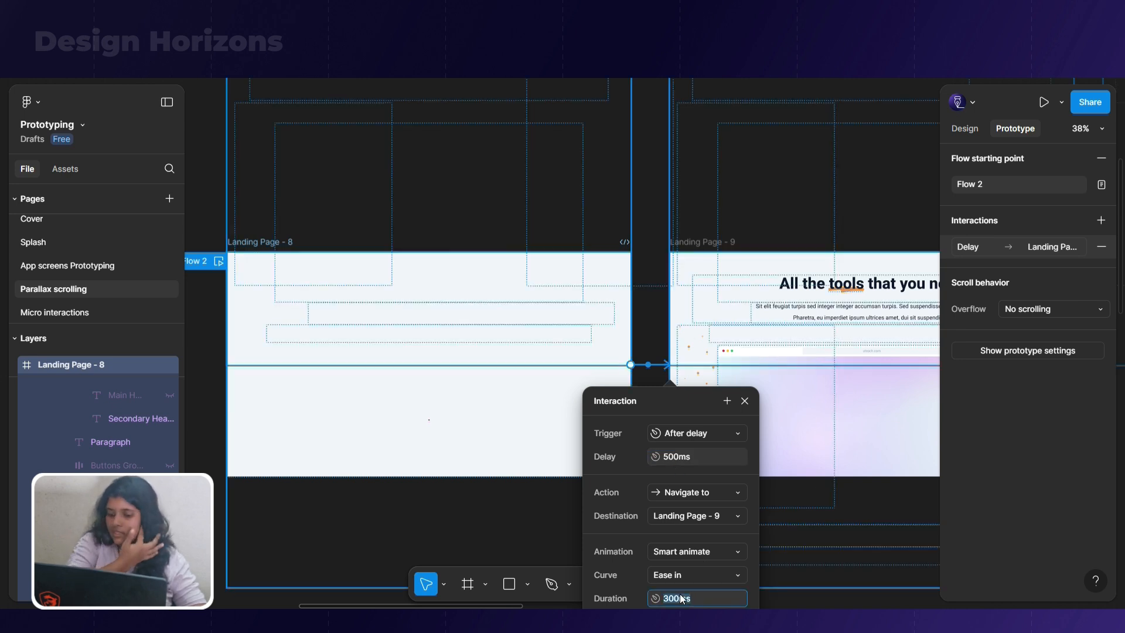
pyautogui.press('Return')
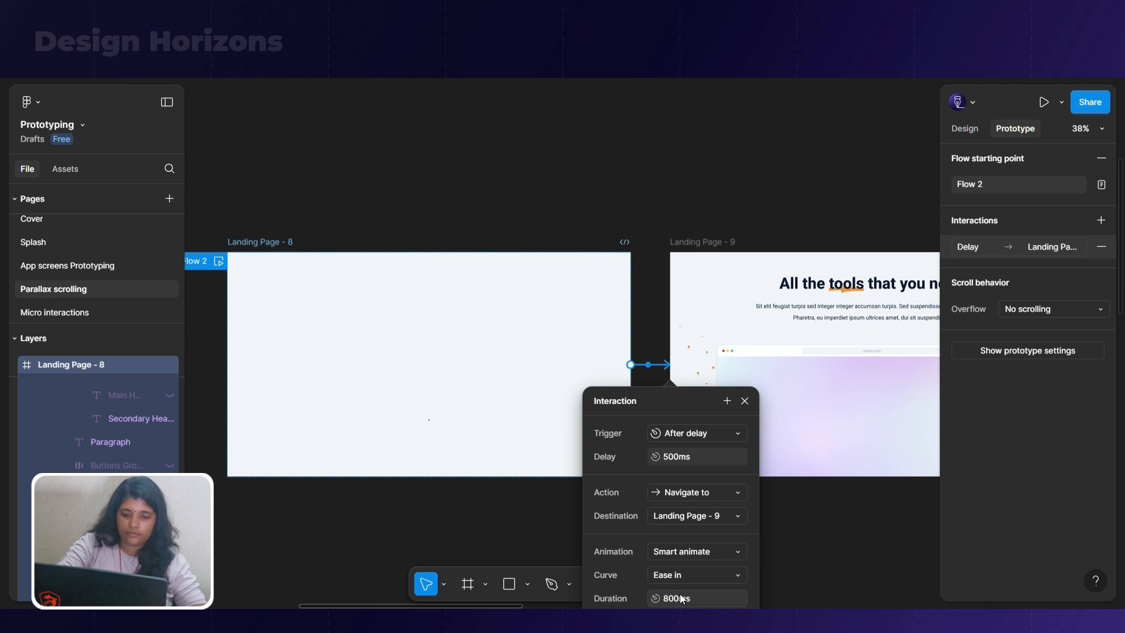
pyautogui.scroll(-3, 548, 291)
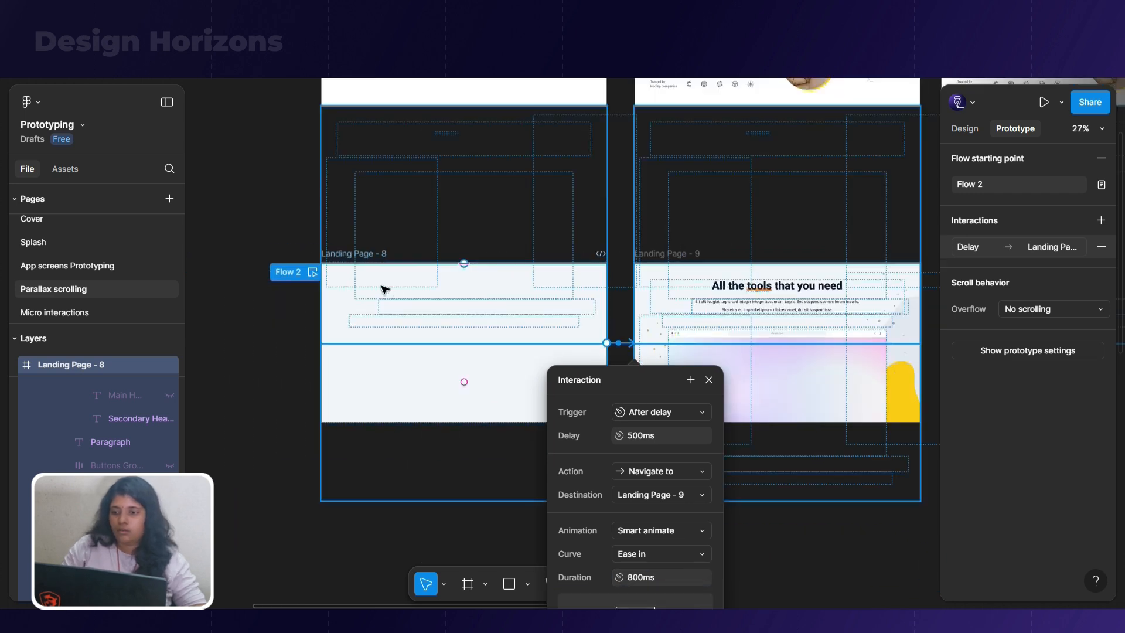
pyautogui.click(315, 277)
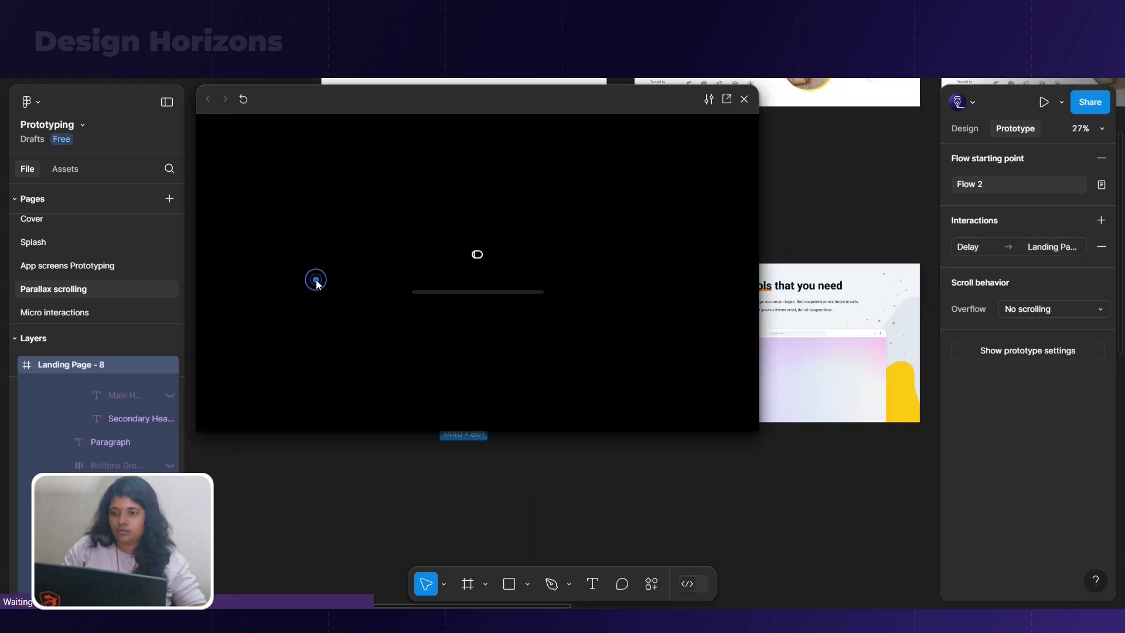
pyautogui.click(744, 101)
pyautogui.click(743, 100)
# Switch to the prototype presentation, run and restart Flow 2 to review its entrance animation, and return to the design file
pyautogui.hotkey('ctrl', 'Tab')
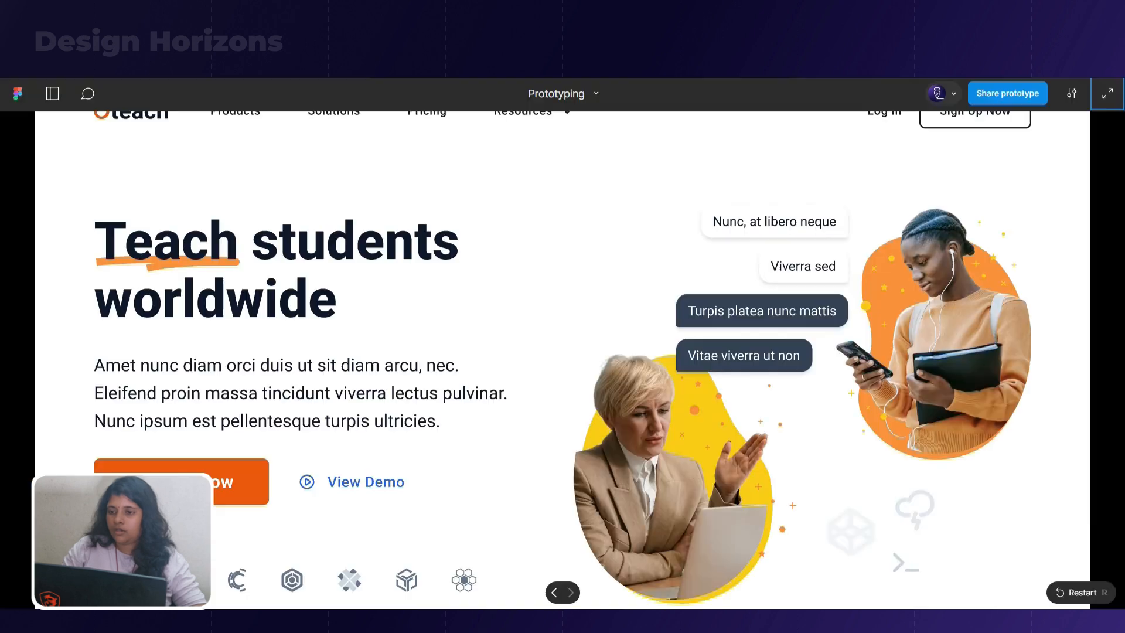
pyautogui.click(55, 101)
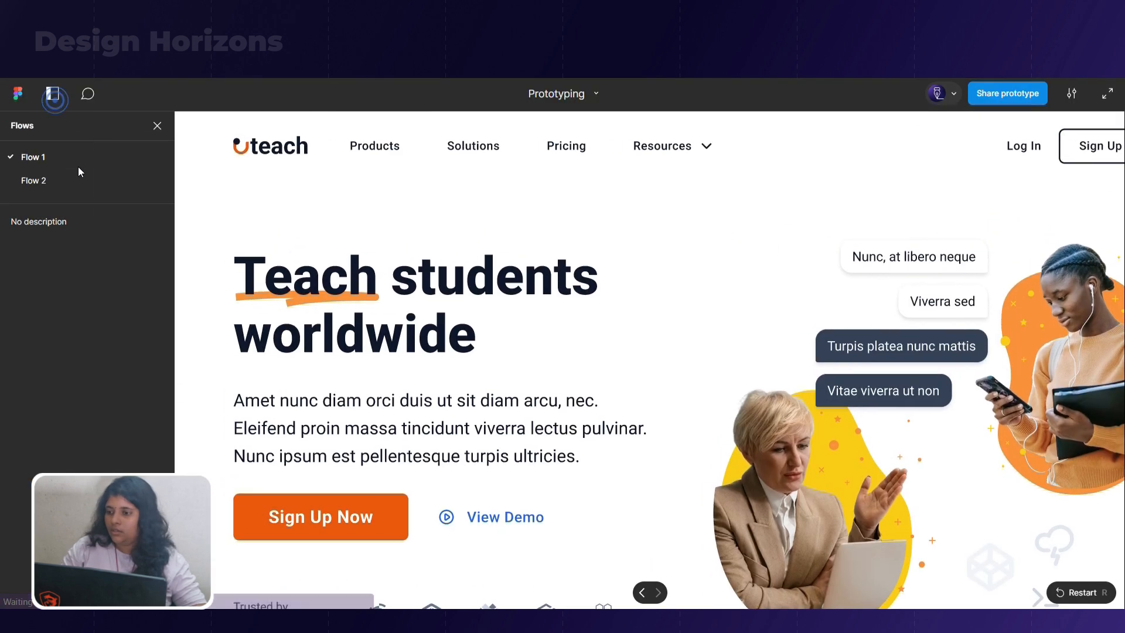
pyautogui.hotkey('ctrl', 'shift', 'Tab')
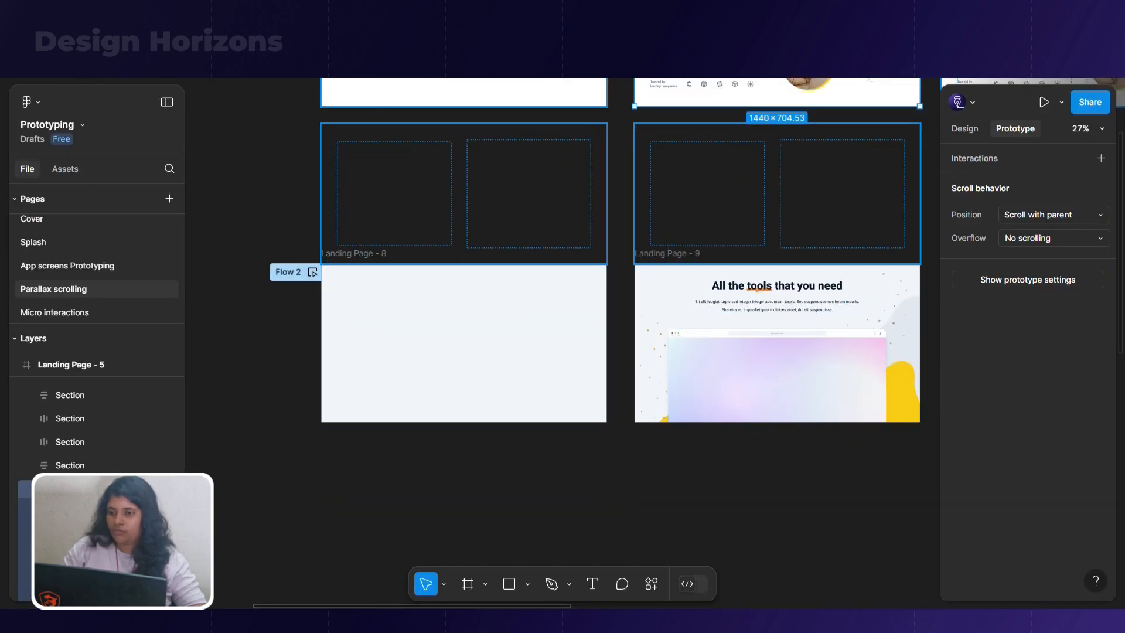
pyautogui.hotkey('ctrl', 'Tab')
pyautogui.click(69, 183)
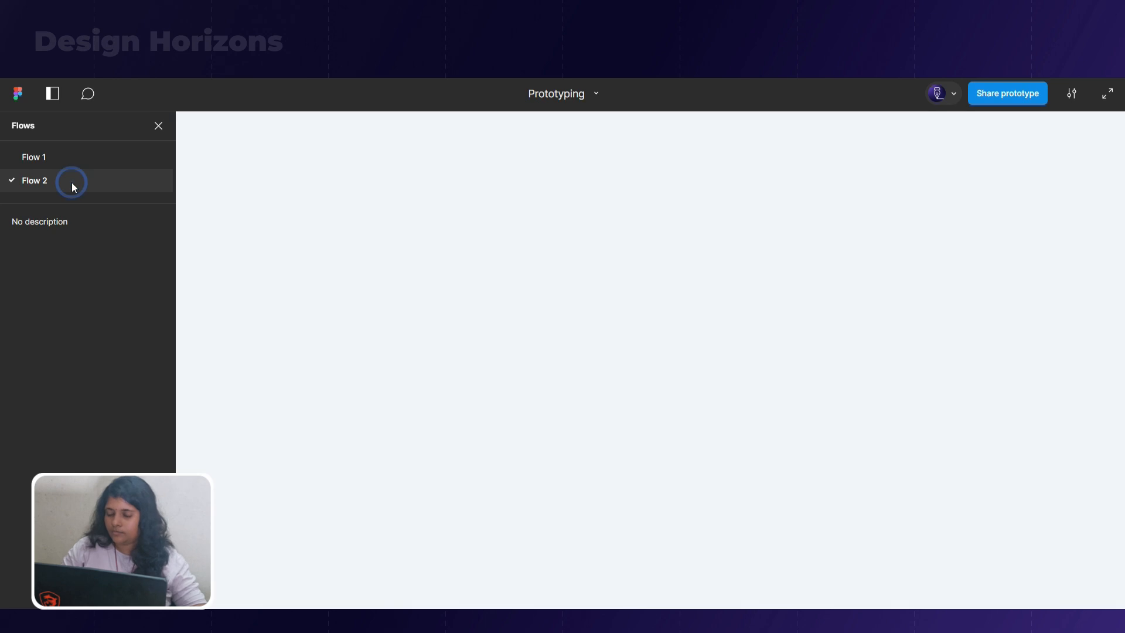
pyautogui.click(158, 126)
pyautogui.scroll(-2, 932, 256)
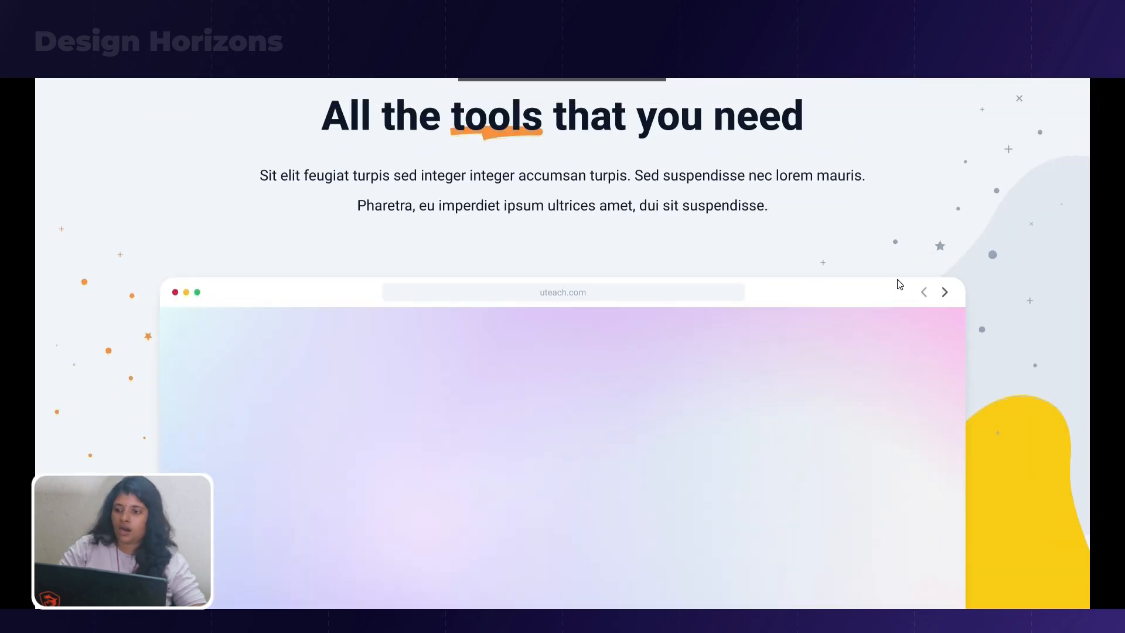
pyautogui.press('r')
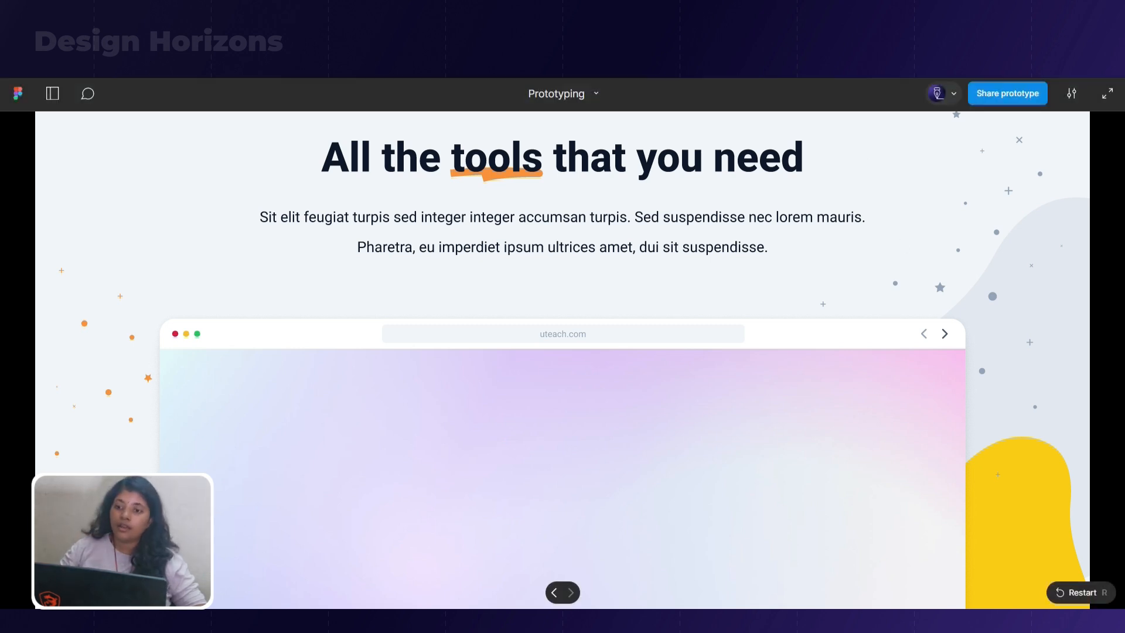
pyautogui.hotkey('ctrl', 'Tab')
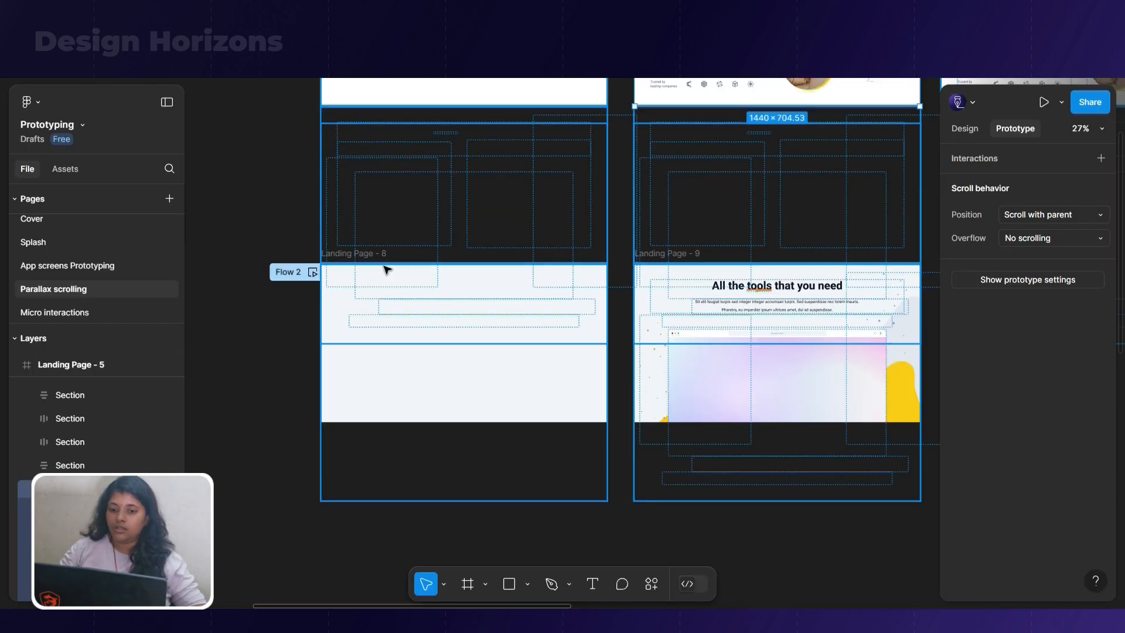
# Duplicate the Landing Page - 9 frame directly below the original
pyautogui.scroll(-3, 386, 269)
pyautogui.click(592, 584)
pyautogui.click(614, 428)
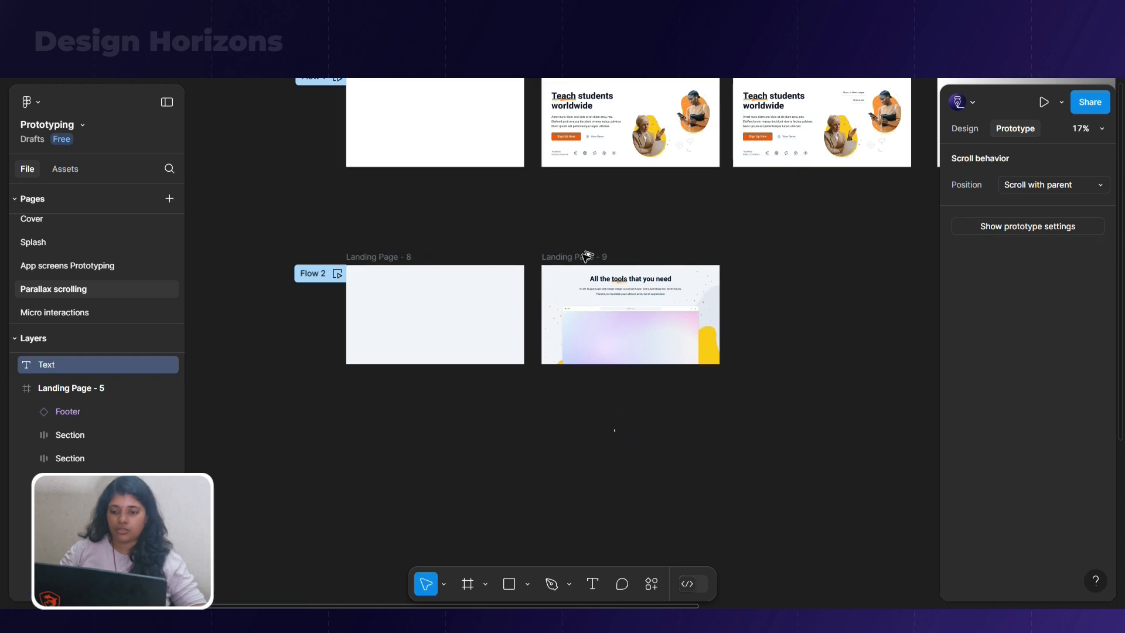
pyautogui.click(583, 253)
pyautogui.keyDown('alt'); pyautogui.moveTo(558, 258); pyautogui.dragTo(560, 421); pyautogui.keyUp('alt')
# Move all sections inside Landing Page - 10 up until the app icon row and the start of the all-in-one app section show
pyautogui.doubleClick(644, 483)
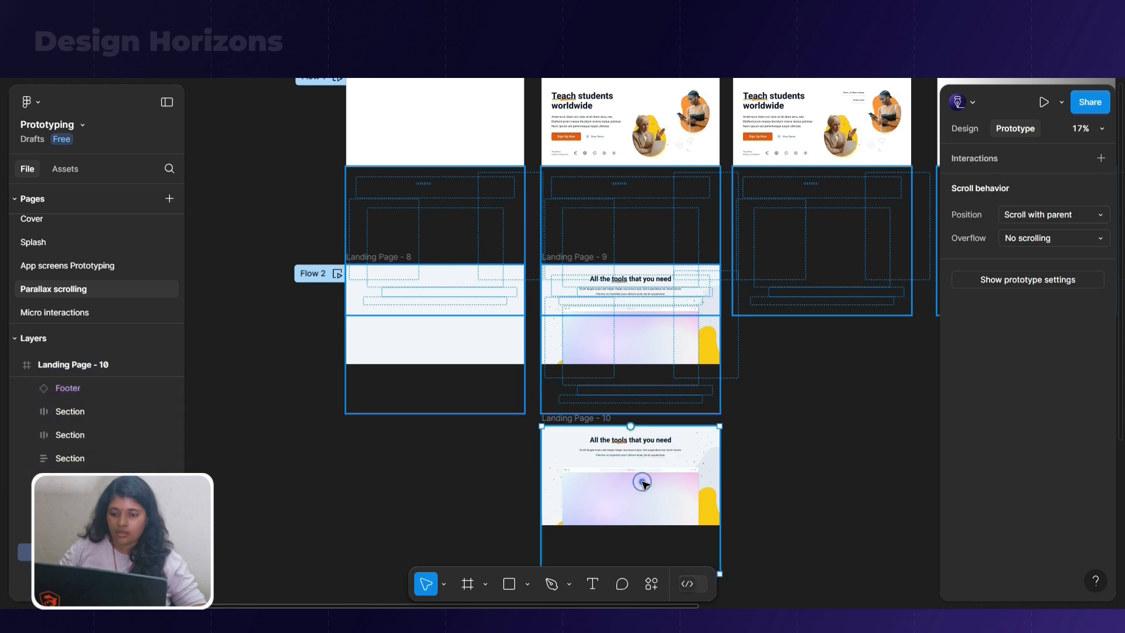
pyautogui.hotkey('ctrl', 'a')
pyautogui.scroll(-5, 673, 462)
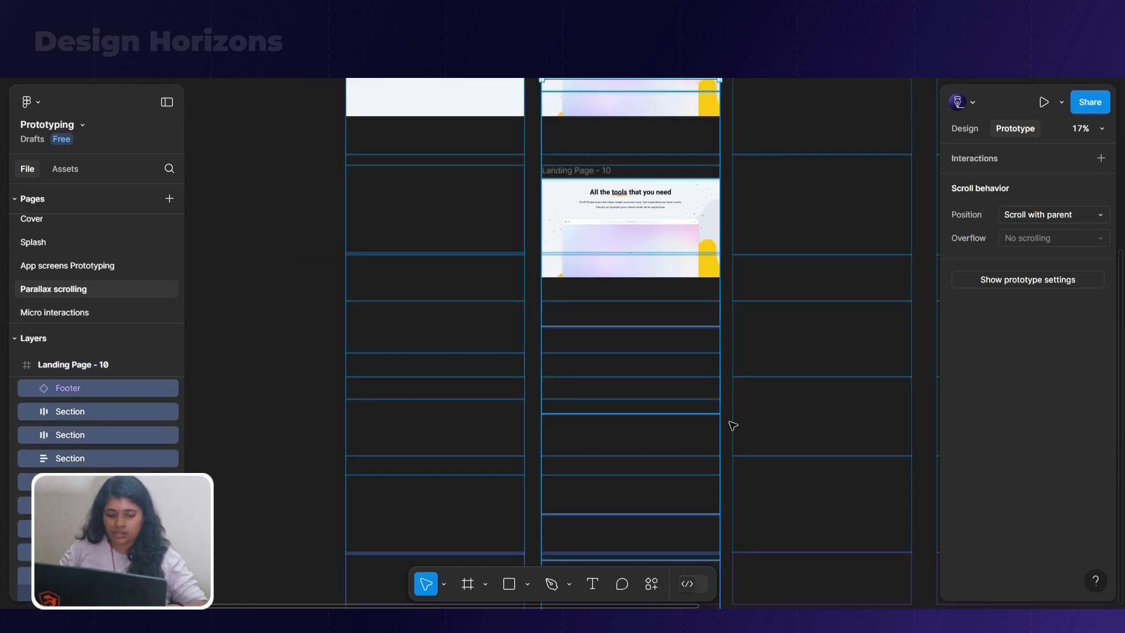
pyautogui.hotkey('shift', 'Up')
pyautogui.hotkey('shift', 'Up')
pyautogui.hotkey('shift', 'Up')
pyautogui.hotkey('shift', 'Up')
pyautogui.hotkey('shift', 'Up')
pyautogui.hotkey('shift', 'Up')
pyautogui.hotkey('shift', 'Up')
pyautogui.hotkey('shift', 'Up')
pyautogui.hotkey('shift', 'Up')
pyautogui.hotkey('shift', 'Up')
pyautogui.hotkey('shift', 'Up')
pyautogui.hotkey('shift', 'Up')
pyautogui.hotkey('shift', 'Up')
pyautogui.hotkey('shift', 'Up')
pyautogui.hotkey('shift', 'Up')
pyautogui.hotkey('shift', 'Up')
pyautogui.hotkey('shift', 'Up')
pyautogui.hotkey('shift', 'Up')
pyautogui.hotkey('shift', 'Up')
pyautogui.hotkey('shift', 'Up')
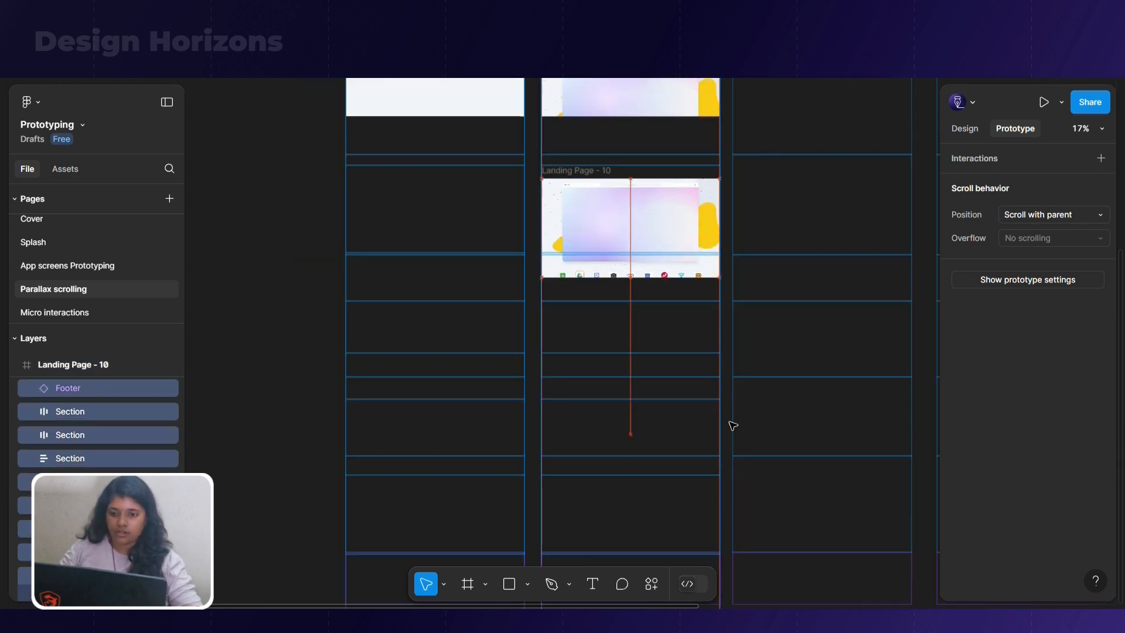
pyautogui.hotkey('shift', 'Up')
pyautogui.hotkey('shift', 'Up')
pyautogui.hotkey('shift', 'Up')
pyautogui.hotkey('shift', 'Up')
pyautogui.hotkey('shift', 'Up')
pyautogui.hotkey('shift', 'Up')
pyautogui.hotkey('shift', 'Up')
pyautogui.hotkey('shift', 'Up')
pyautogui.hotkey('shift', 'Up')
pyautogui.hotkey('shift', 'Up')
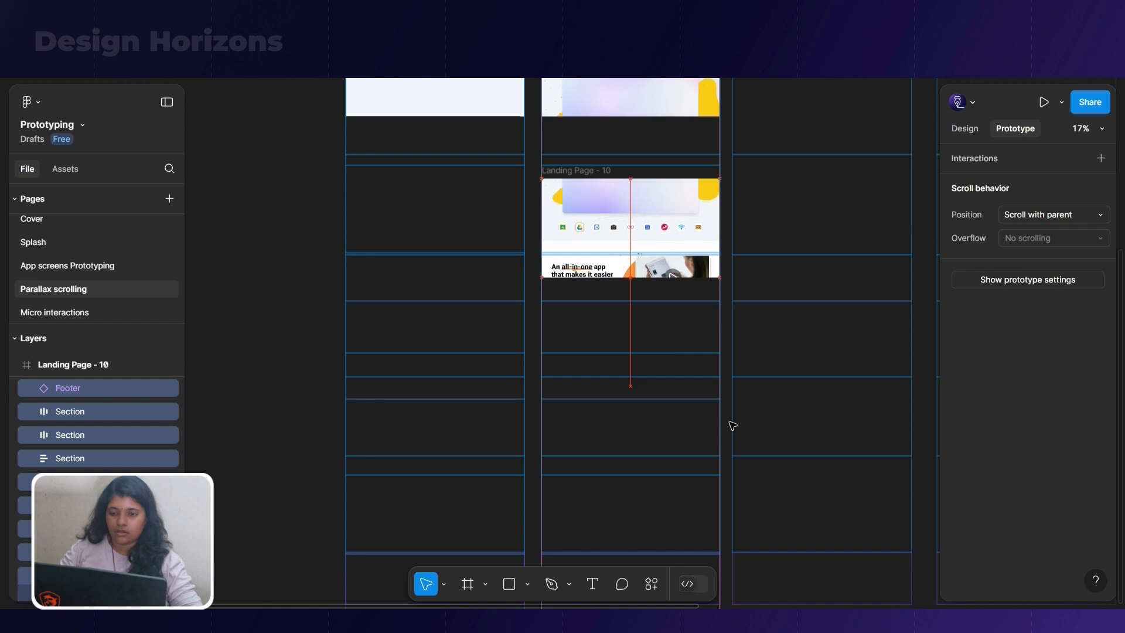
pyautogui.scroll(2, 733, 425)
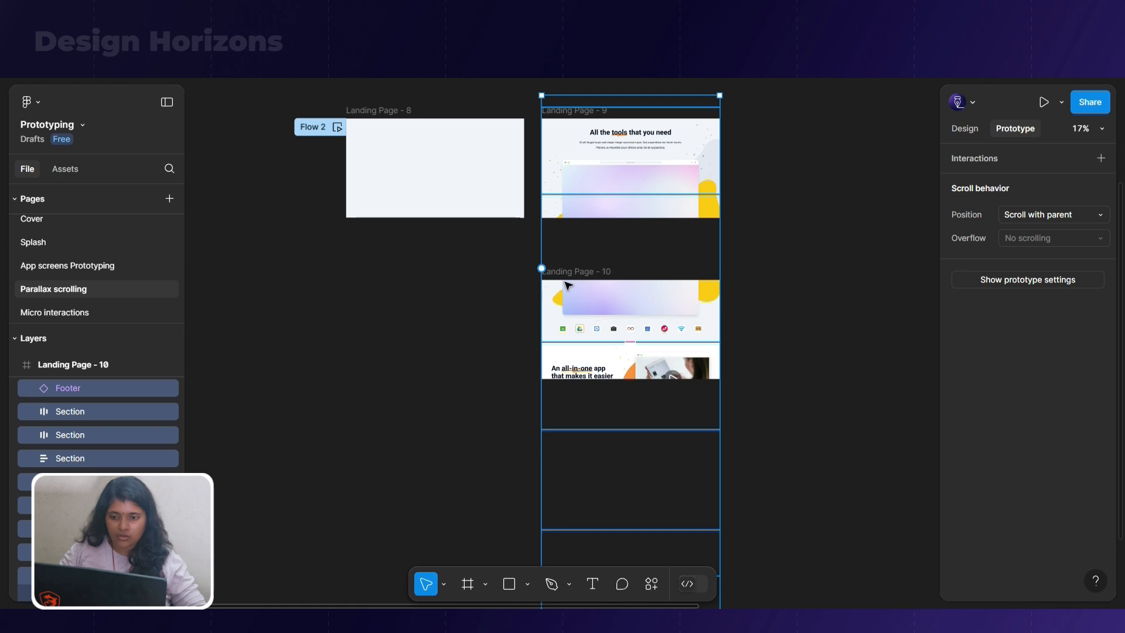
pyautogui.scroll(5, 588, 309)
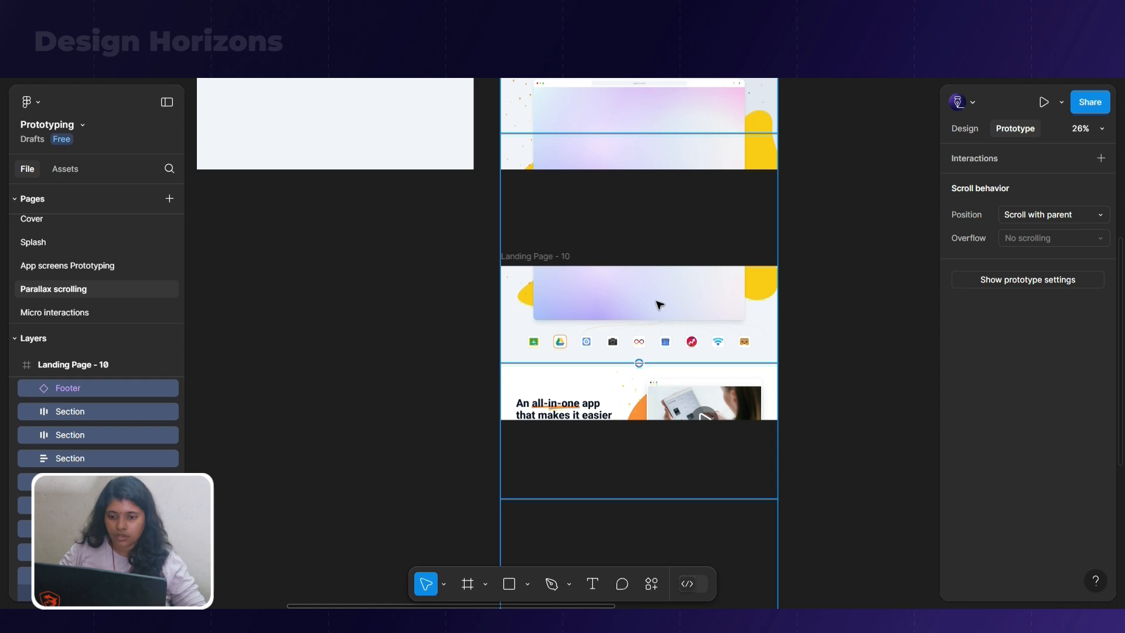
pyautogui.click(401, 332)
# Duplicate the Landing Page - 10 frame to its left, below Landing Page - 8
pyautogui.scroll(-5, 575, 344)
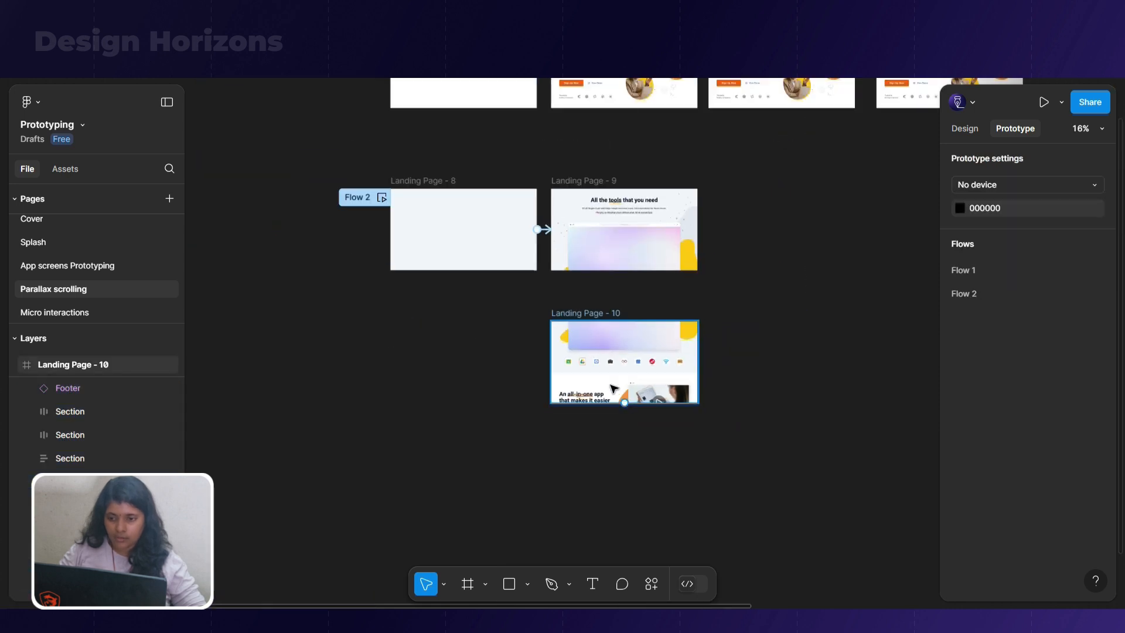
pyautogui.click(584, 313)
pyautogui.moveTo(585, 312); pyautogui.dragTo(427, 317)
pyautogui.scroll(4, 427, 320)
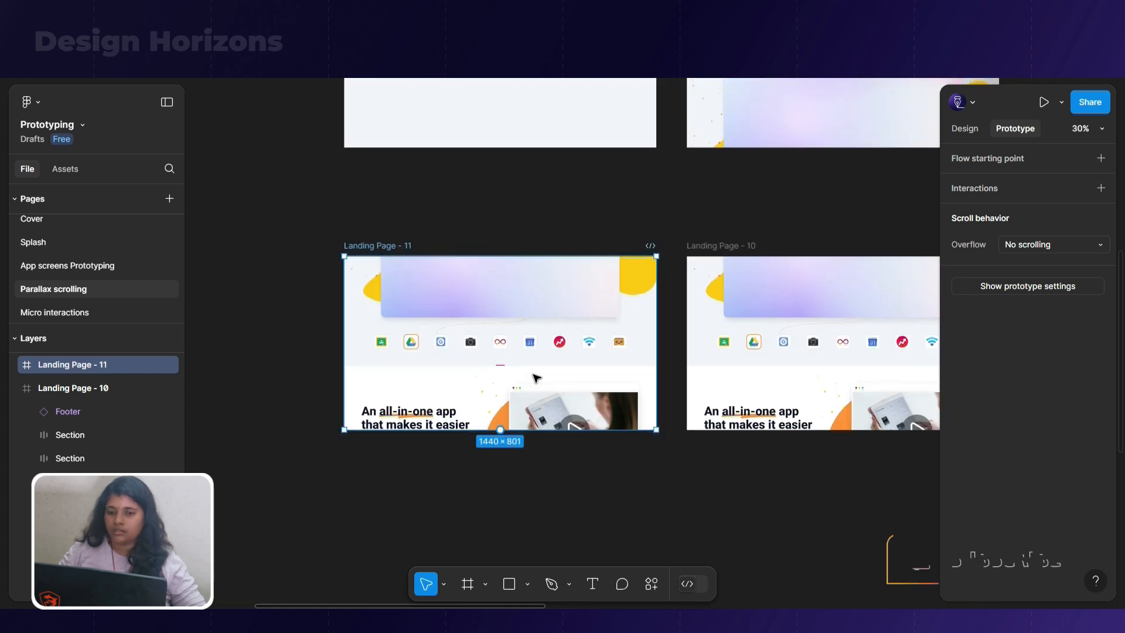
pyautogui.scroll(3, 536, 378)
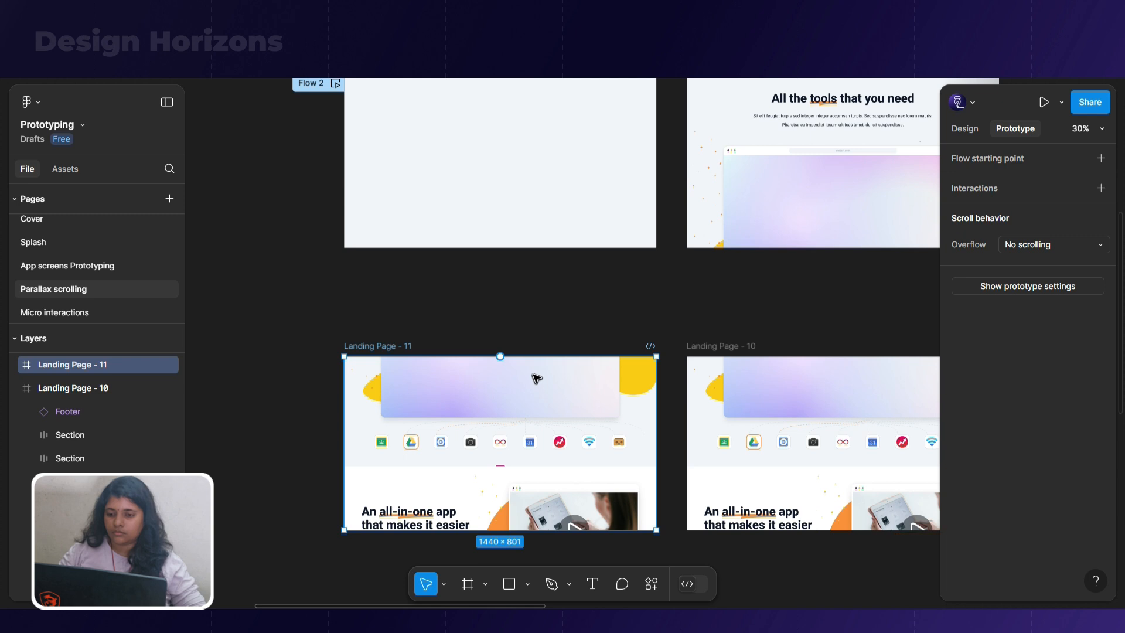
# Select the desktop screen mockup and both yellow blob groups in Landing Page - 11 and nudge them up toward the frame's upper edge
pyautogui.keyDown('ctrl'); pyautogui.click(535, 392); pyautogui.keyUp('ctrl')
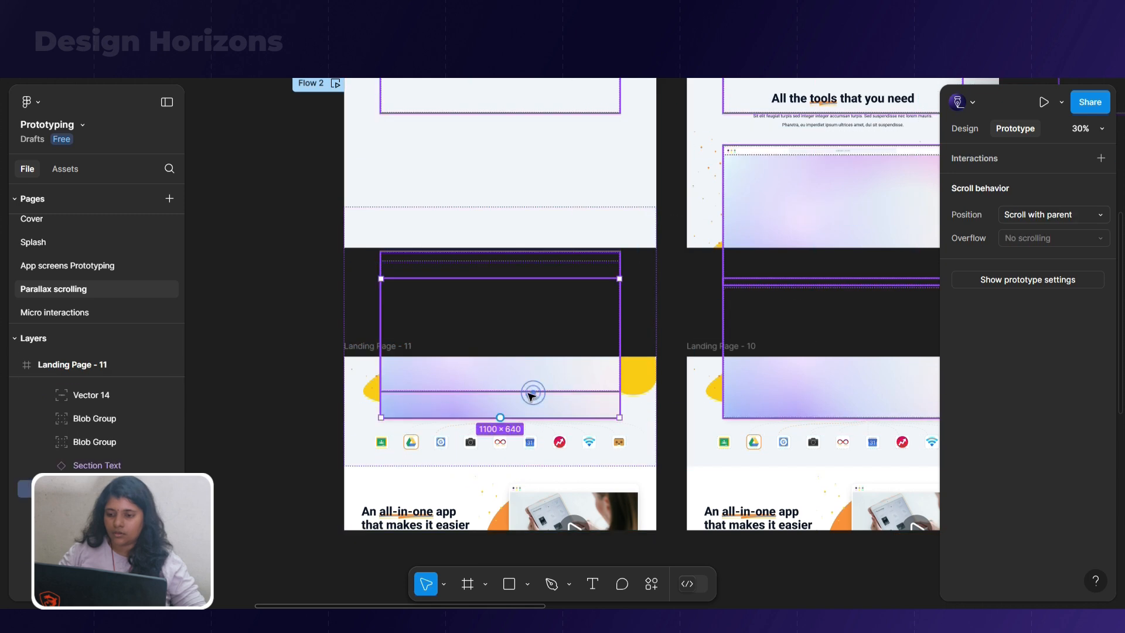
pyautogui.keyDown('shift'); pyautogui.click(373, 387); pyautogui.keyUp('shift')
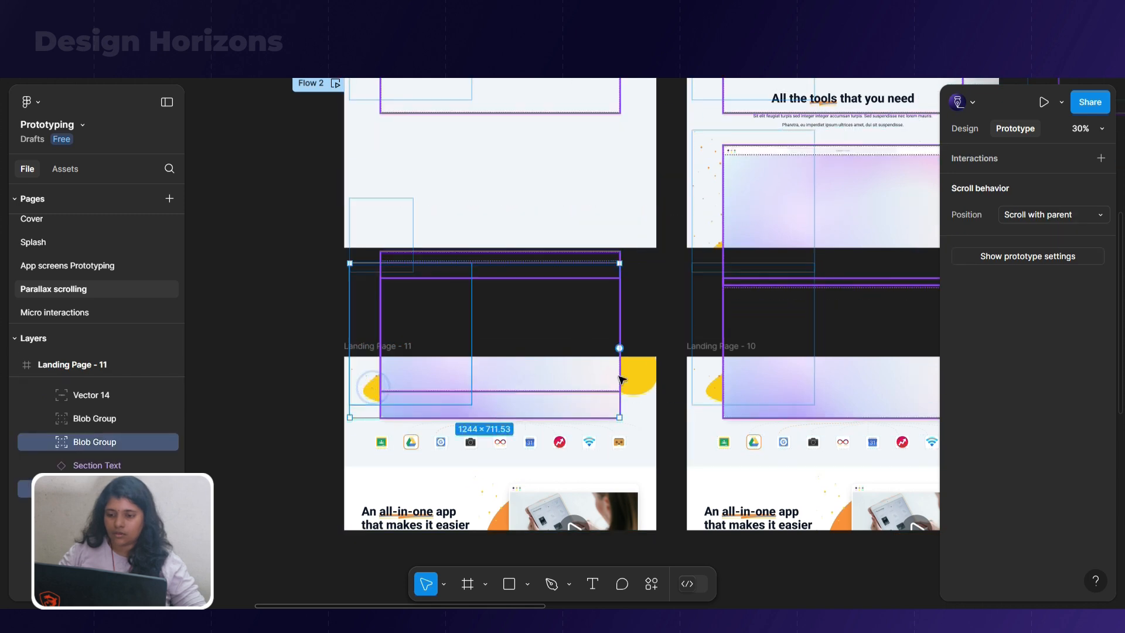
pyautogui.keyDown('shift'); pyautogui.click(640, 380); pyautogui.keyUp('shift')
pyautogui.hotkey('shift', 'Up')
pyautogui.hotkey('shift', 'Up')
pyautogui.hotkey('shift', 'Up')
pyautogui.hotkey('shift', 'Up')
pyautogui.hotkey('shift', 'Up')
pyautogui.hotkey('shift', 'Up')
pyautogui.hotkey('shift', 'Up')
pyautogui.hotkey('shift', 'Up')
pyautogui.hotkey('shift', 'Up')
pyautogui.hotkey('shift', 'Up')
pyautogui.hotkey('shift', 'Up')
pyautogui.hotkey('shift', 'Up')
pyautogui.hotkey('shift', 'Up')
pyautogui.hotkey('shift', 'Up')
pyautogui.hotkey('shift', 'Up')
pyautogui.hotkey('shift', 'Up')
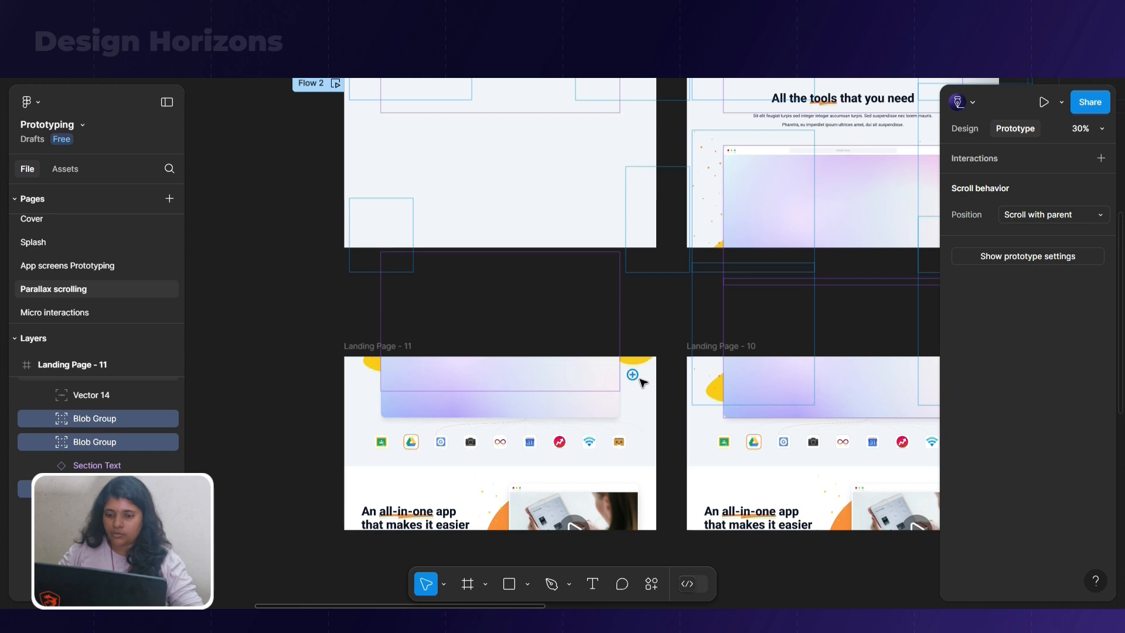
# Try to nudge only the desktop screen mockup in Landing Page - 11 upward, and undo the move
pyautogui.keyDown('ctrl'); pyautogui.click(605, 382); pyautogui.keyUp('ctrl')
pyautogui.hotkey('shift', 'Up')
pyautogui.hotkey('shift', 'Up')
pyautogui.hotkey('shift', 'Up')
pyautogui.hotkey('shift', 'Up')
pyautogui.hotkey('shift', 'Up')
pyautogui.hotkey('shift', 'Up')
pyautogui.hotkey('shift', 'Up')
pyautogui.hotkey('shift', 'Up')
pyautogui.hotkey('shift', 'Up')
pyautogui.hotkey('shift', 'Up')
pyautogui.hotkey('shift', 'Up')
pyautogui.hotkey('shift', 'Up')
pyautogui.hotkey('shift', 'Up')
pyautogui.hotkey('shift', 'Up')
pyautogui.hotkey('shift', 'Up')
pyautogui.hotkey('shift', 'Up')
pyautogui.hotkey('shift', 'Up')
pyautogui.hotkey('shift', 'Up')
pyautogui.hotkey('shift', 'Up')
pyautogui.hotkey('shift', 'Up')
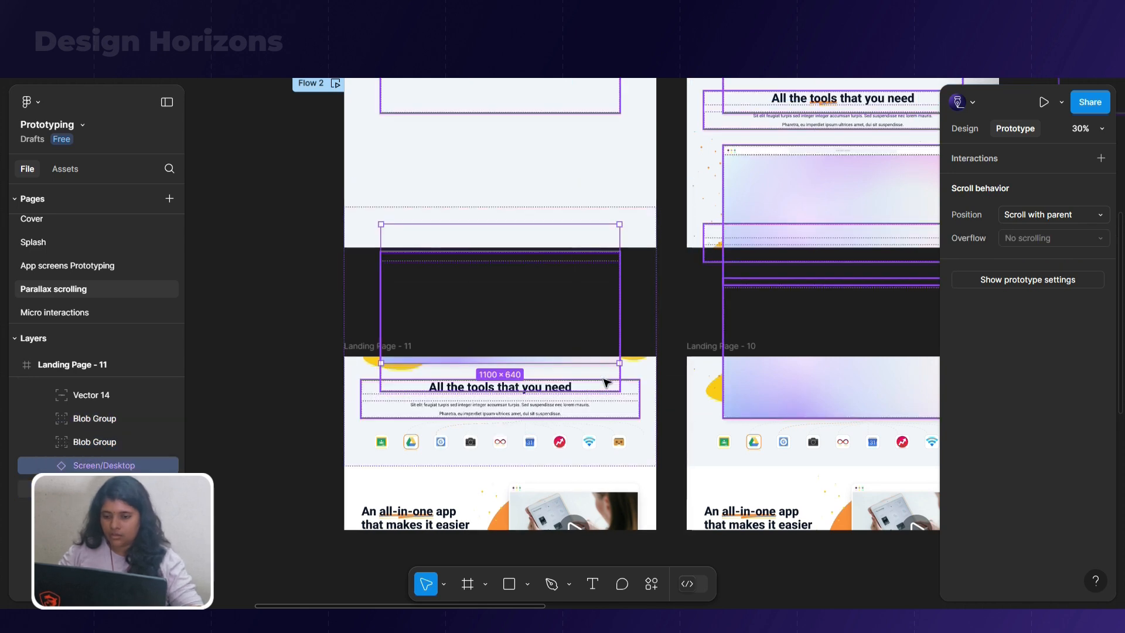
pyautogui.hotkey('ctrl', 'z')
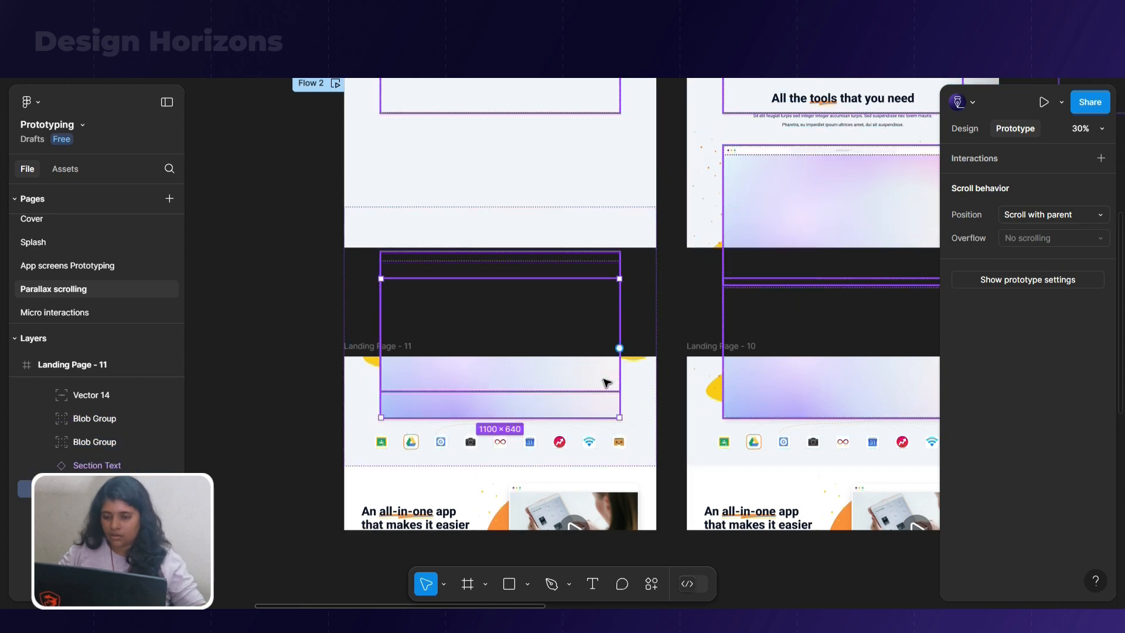
# Detach the desktop screen mockup instance in Landing Page - 11 from its component and select the Section Text layer
pyautogui.click(641, 420)
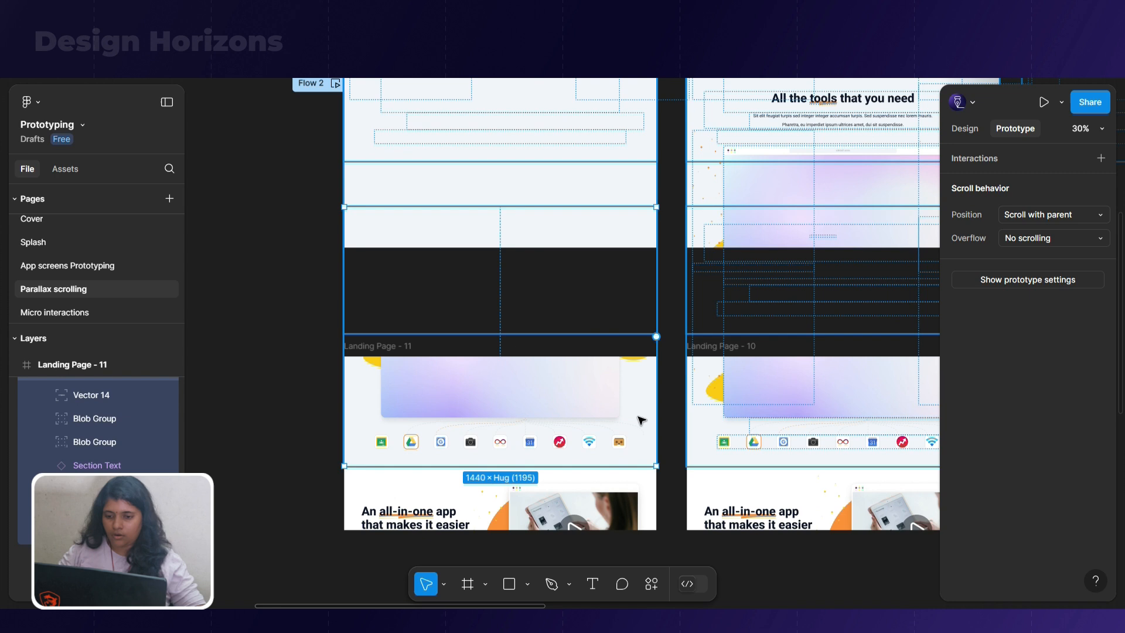
pyautogui.click(576, 410)
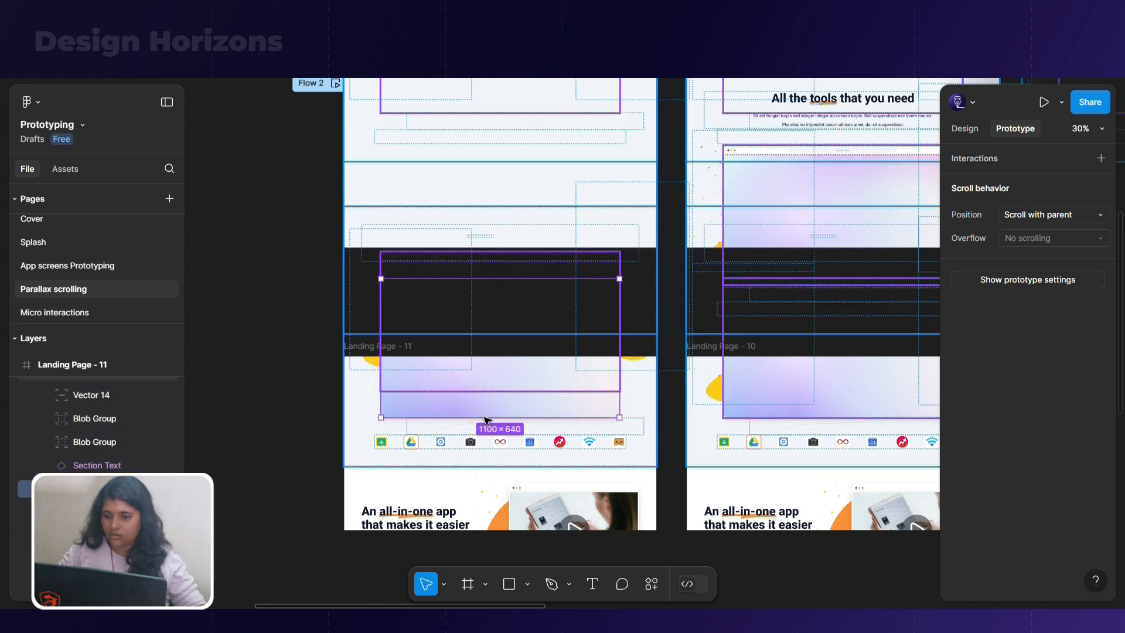
pyautogui.rightClick(548, 388)
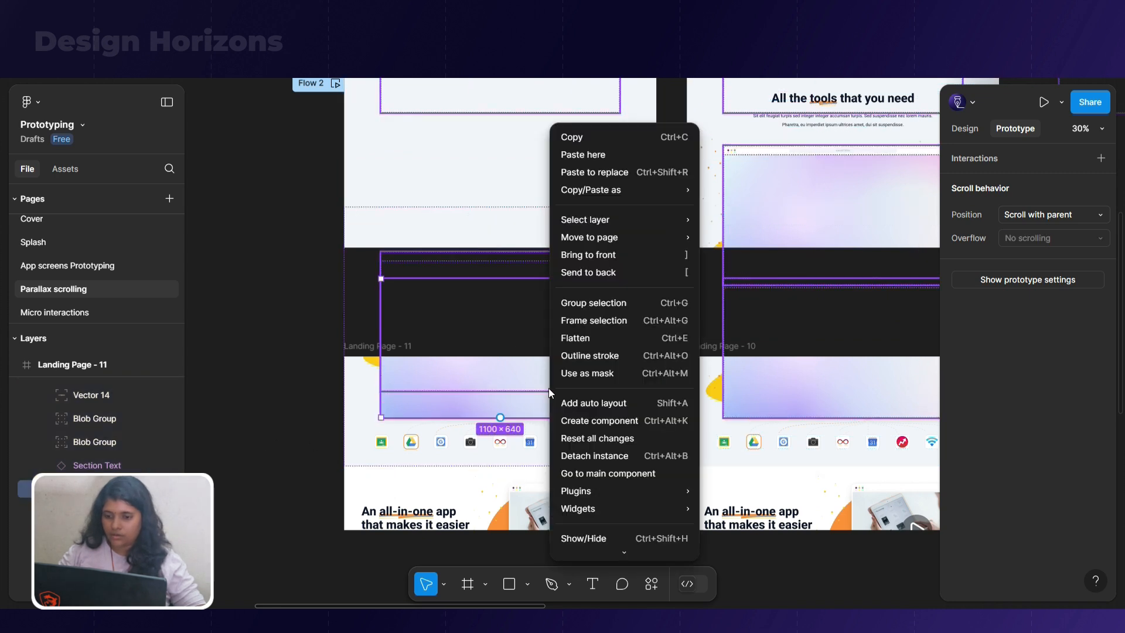
pyautogui.click(582, 457)
pyautogui.click(105, 465)
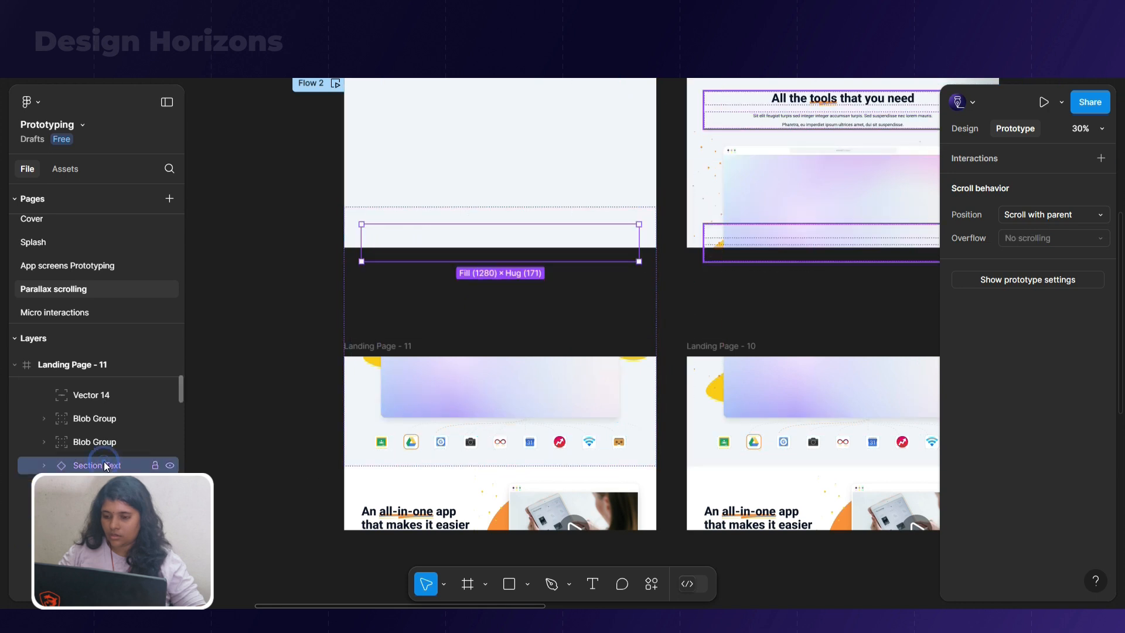
# Select the detached desktop screen mockup in Landing Page - 11 and nudge it upward until it sits completely outside the frame
pyautogui.click(359, 410)
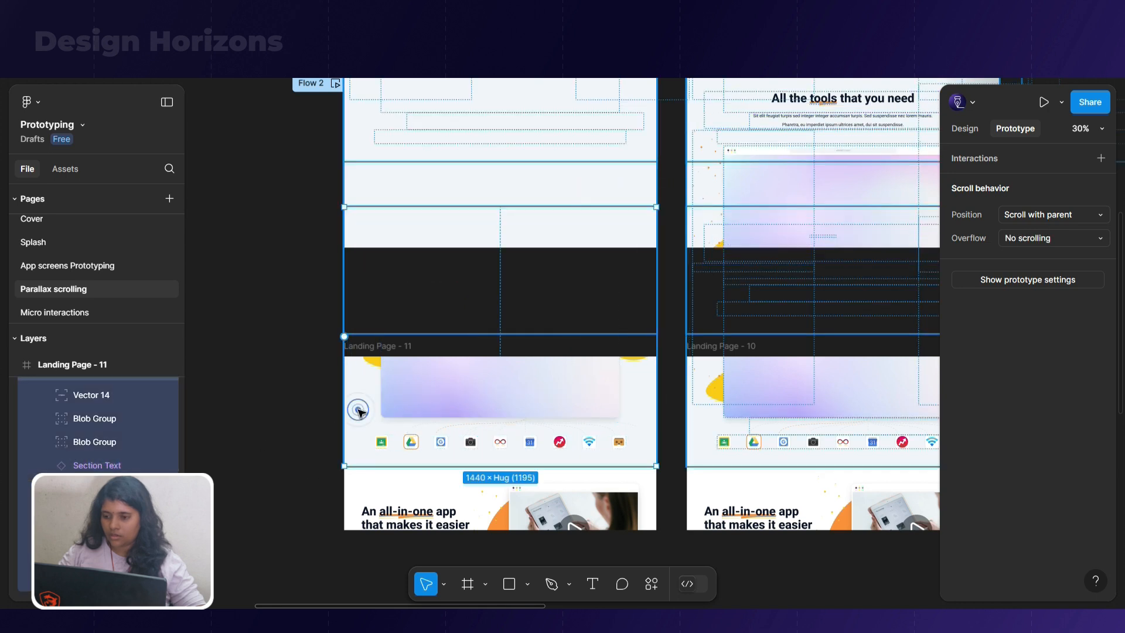
pyautogui.scroll(5, 80, 459)
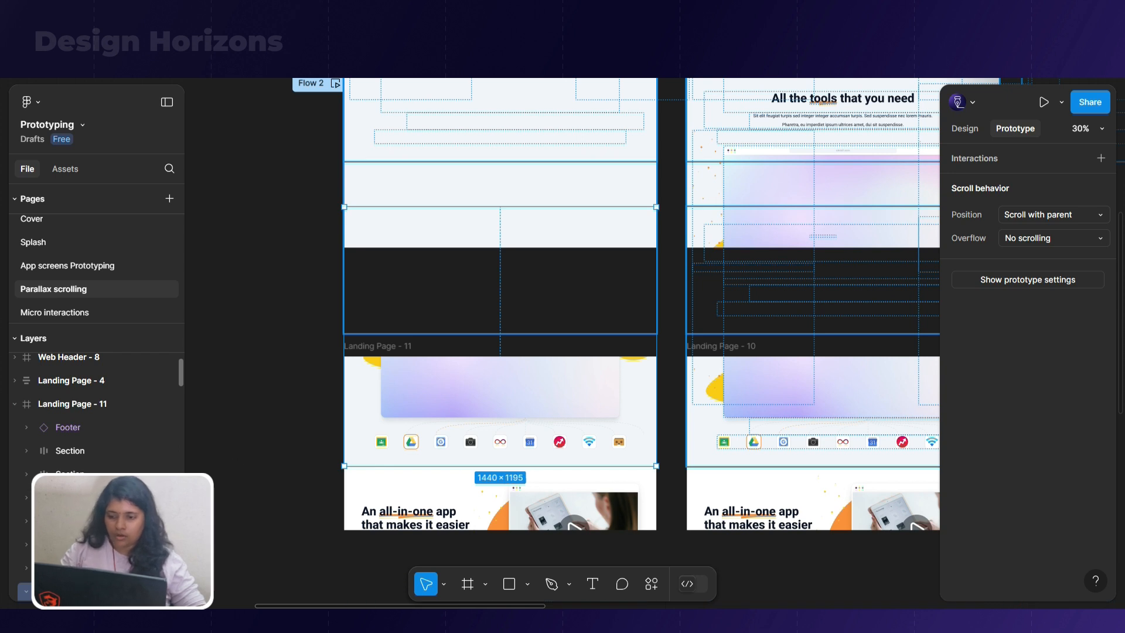
pyautogui.click(413, 406)
pyautogui.hotkey('shift', 'Up')
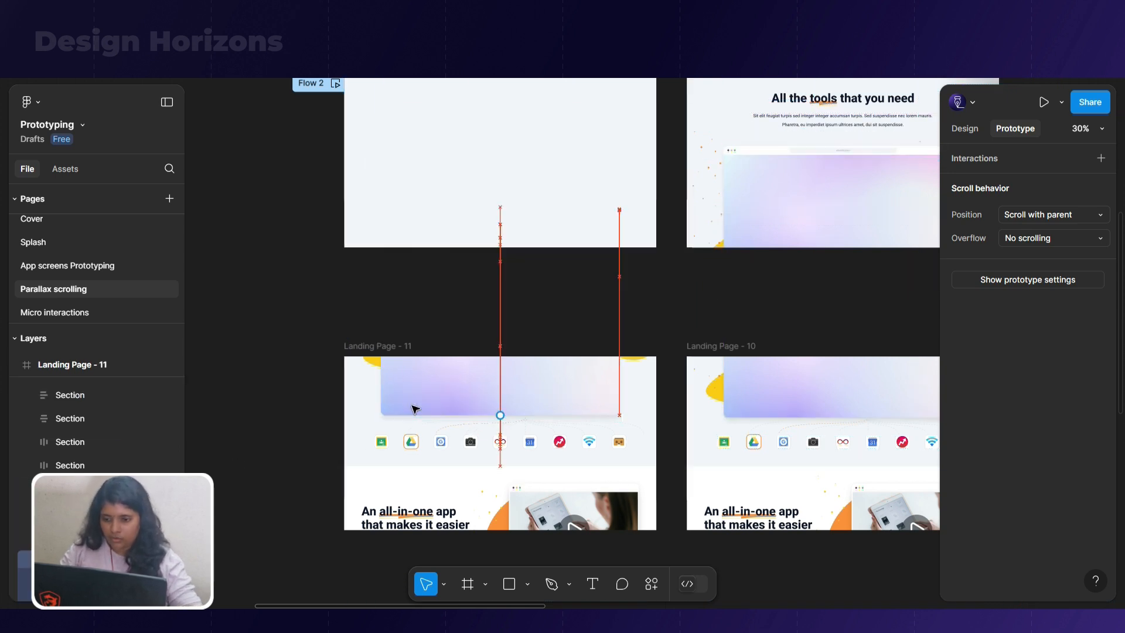
pyautogui.hotkey('shift', 'Up')
pyautogui.hotkey('shift', 'Up')
pyautogui.hotkey('shift', 'Up')
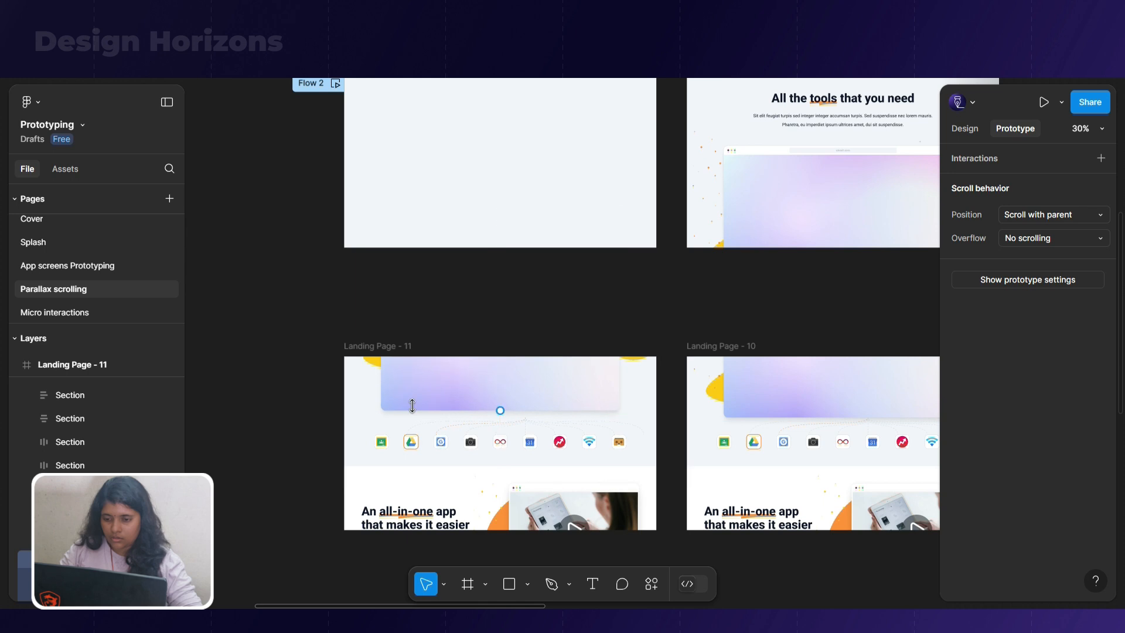
pyautogui.hotkey('shift', 'Up')
pyautogui.hotkey('shift', 'Up')
pyautogui.hotkey('shift', 'Up')
pyautogui.hotkey('shift', 'Up')
pyautogui.hotkey('shift', 'Up')
pyautogui.hotkey('shift', 'Up')
pyautogui.hotkey('shift', 'Up')
pyautogui.hotkey('shift', 'Up')
pyautogui.hotkey('shift', 'Up')
pyautogui.hotkey('shift', 'Up')
pyautogui.hotkey('shift', 'Up')
pyautogui.hotkey('shift', 'Up')
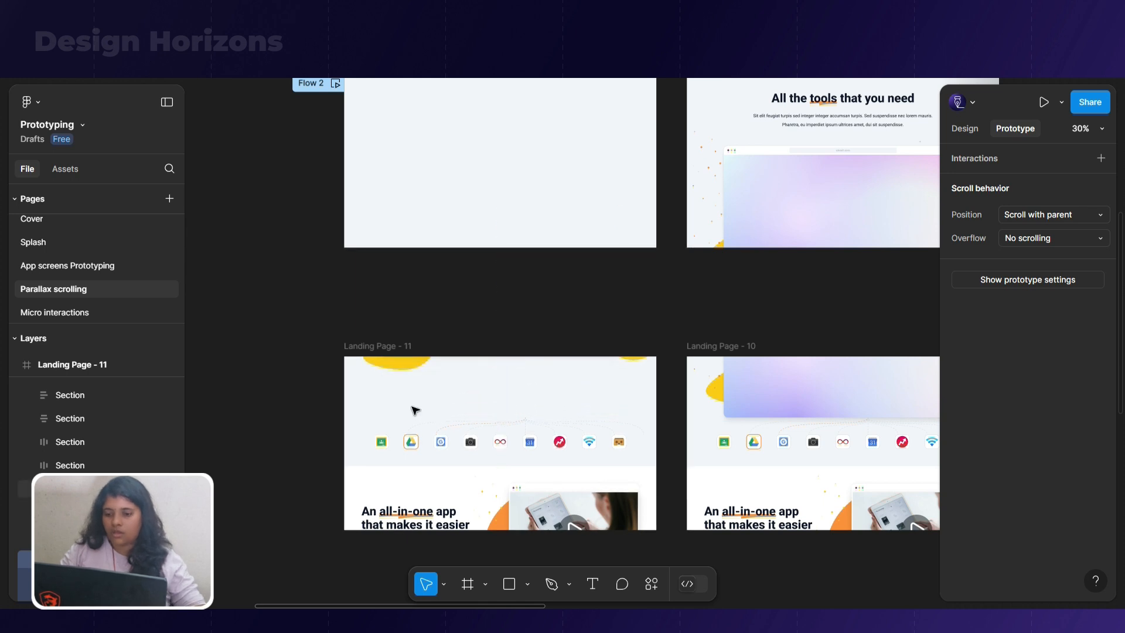
# Select the dashed connector lines and the app icon row in Landing Page - 11 and set their opacity to 0%
pyautogui.scroll(5, 441, 446)
pyautogui.click(651, 378)
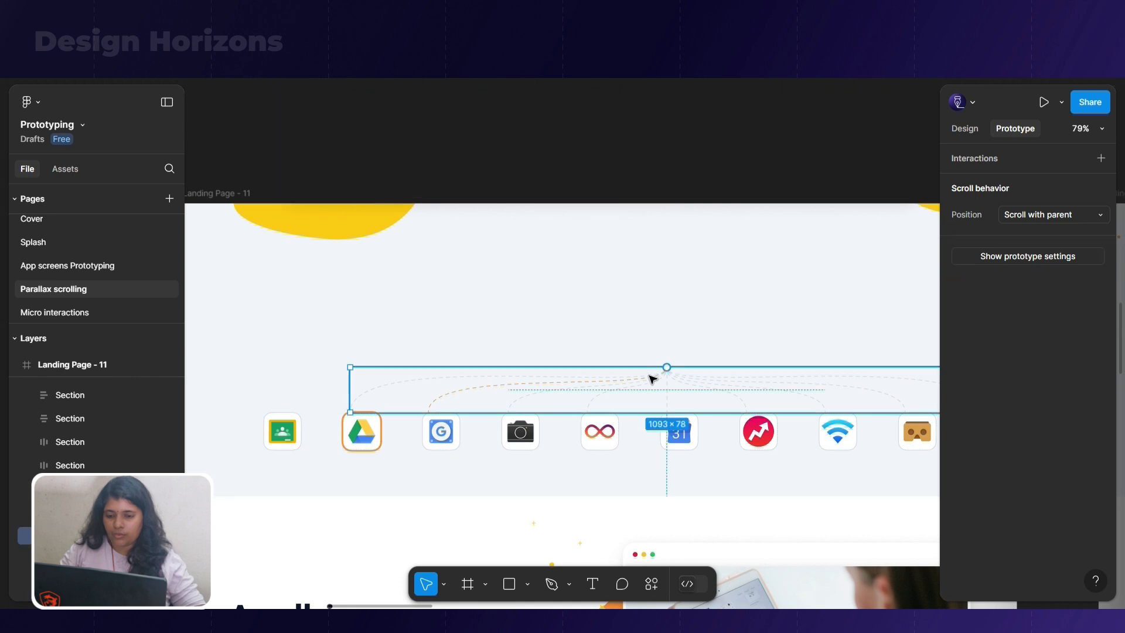
pyautogui.scroll(-3, 586, 311)
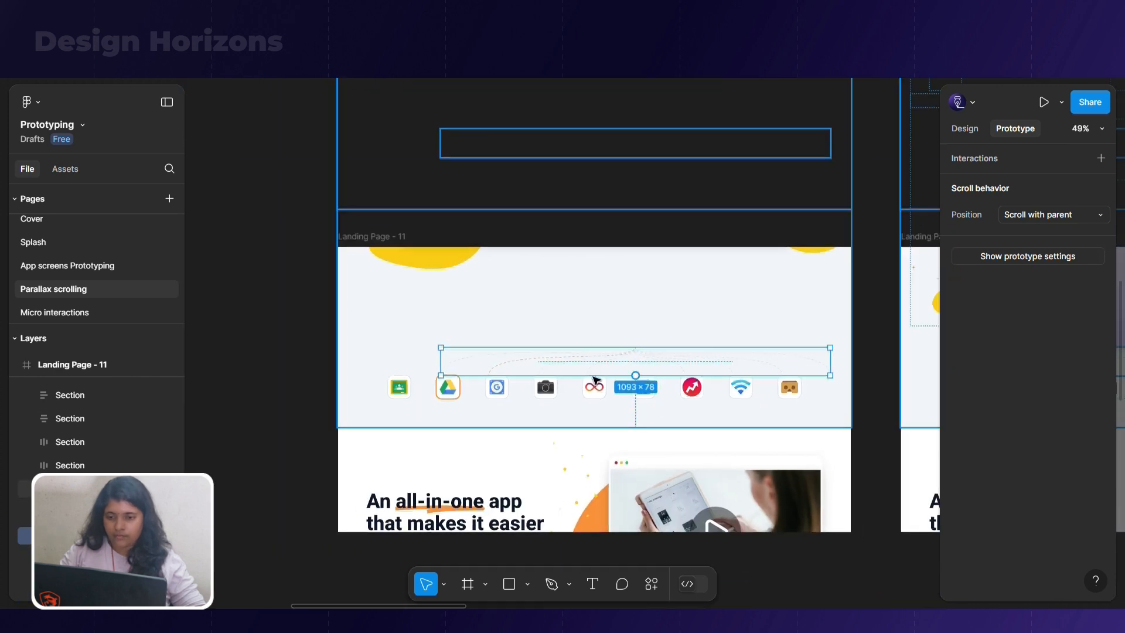
pyautogui.click(814, 400)
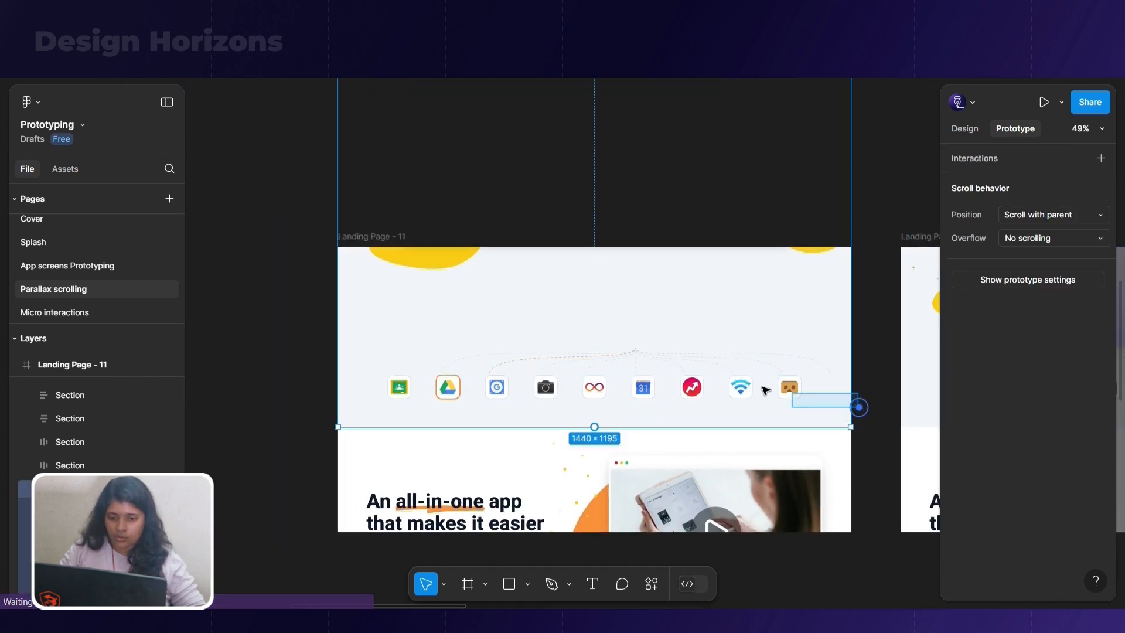
pyautogui.click(447, 374)
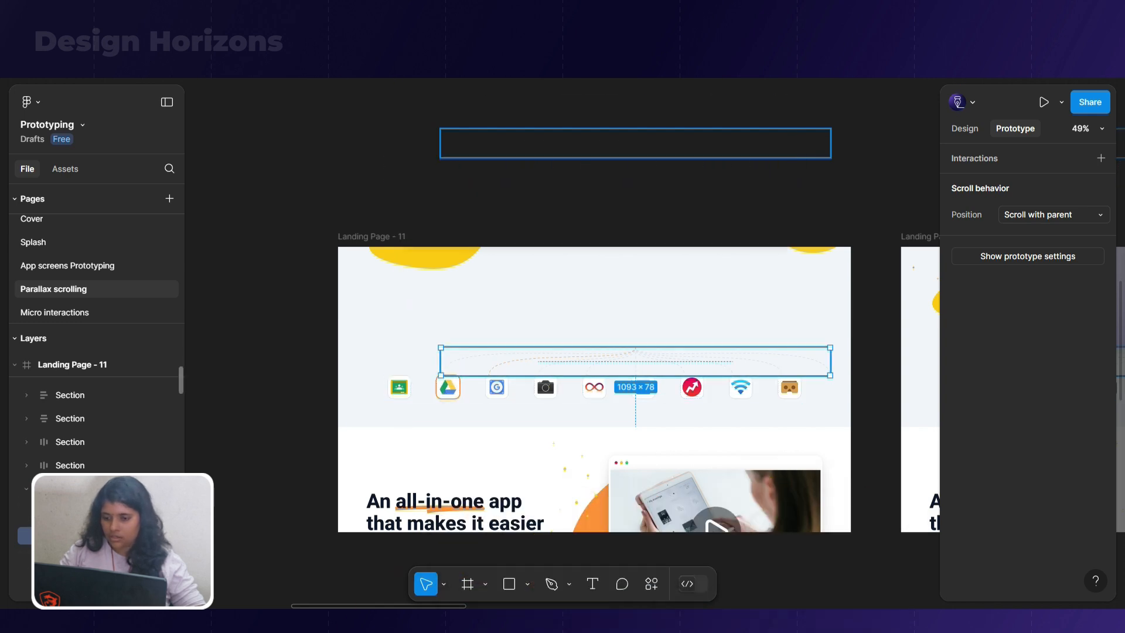
pyautogui.keyDown('shift'); pyautogui.click(93, 512); pyautogui.keyUp('shift')
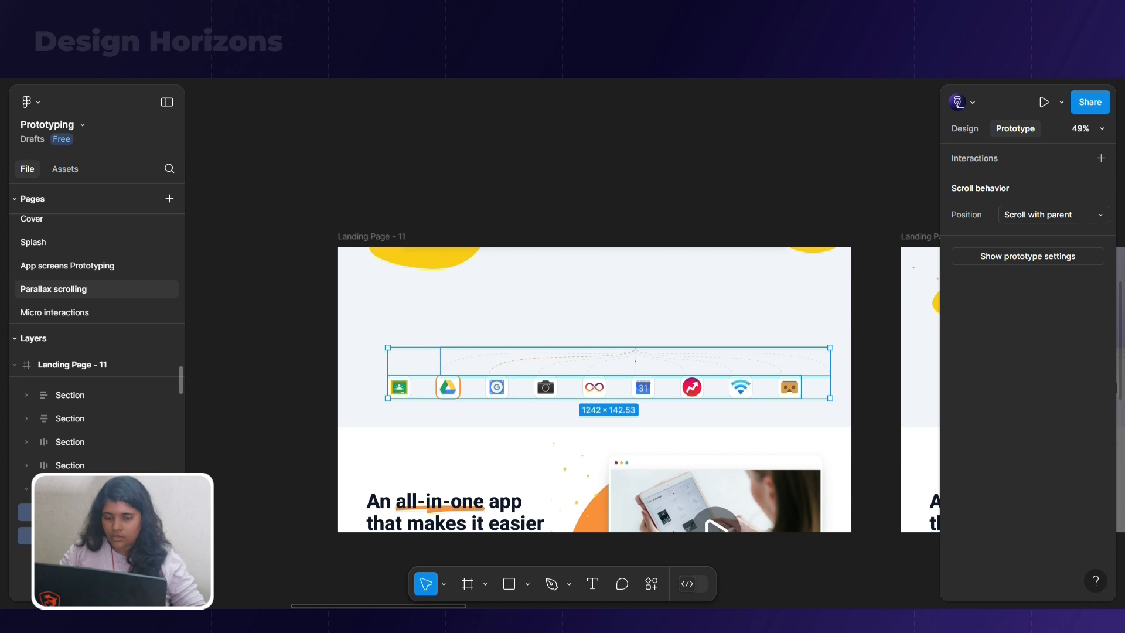
pyautogui.click(965, 128)
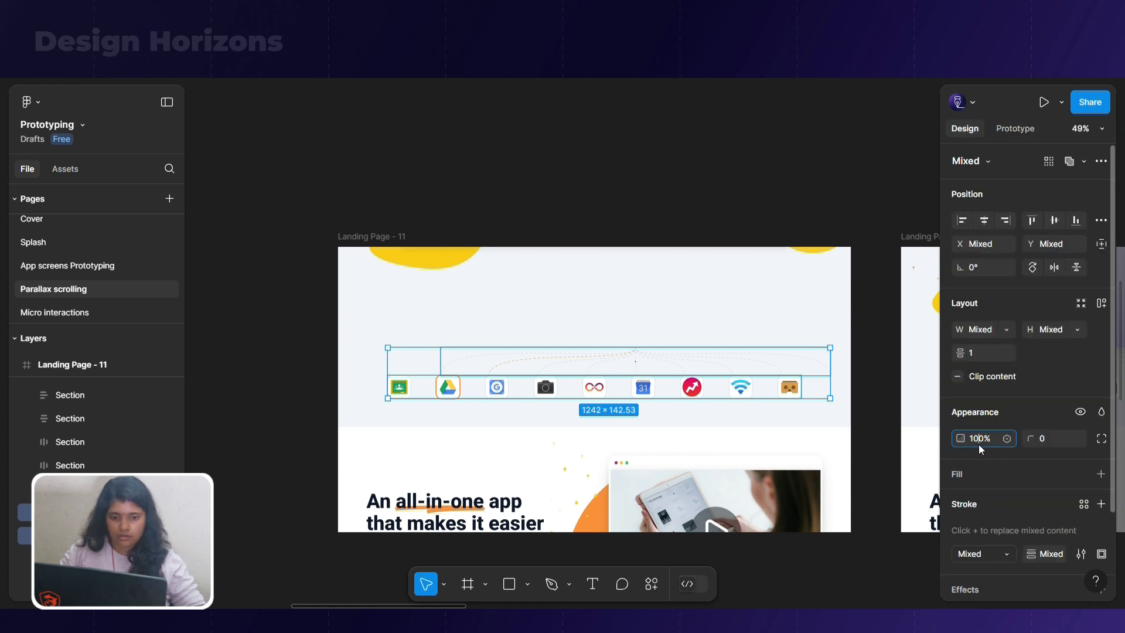
pyautogui.press('BackSpace')
pyautogui.press('BackSpace')
pyautogui.press('Return')
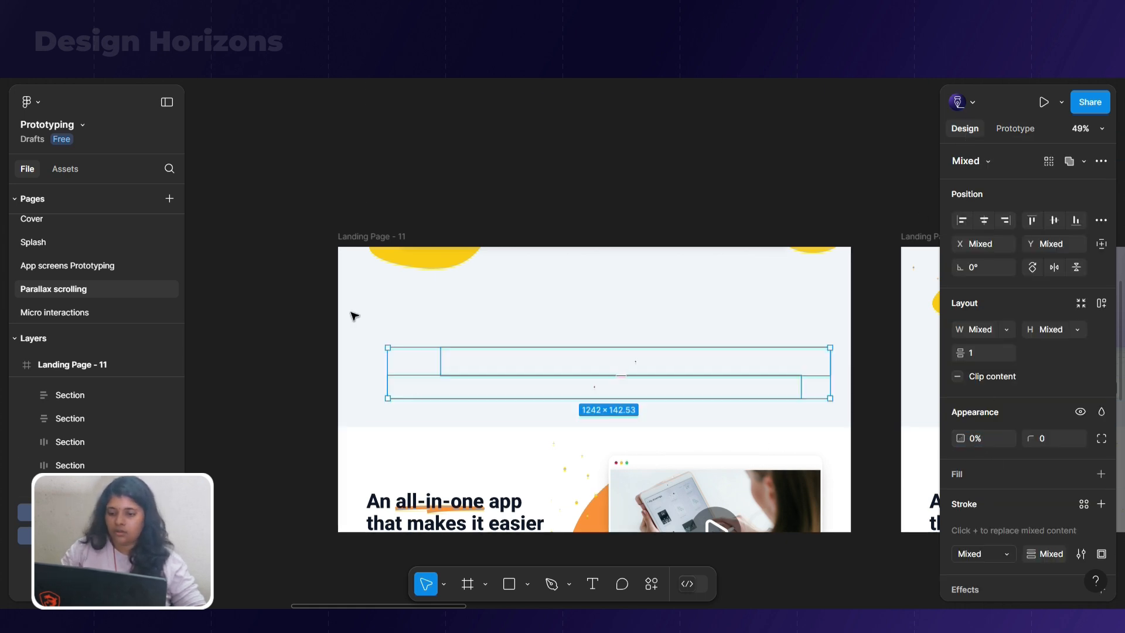
# Nudge the "An all-in-one app" section in Landing Page - 11 down to Y 755.53, so its content leaves the frame
pyautogui.scroll(-5, 398, 181)
pyautogui.click(478, 340)
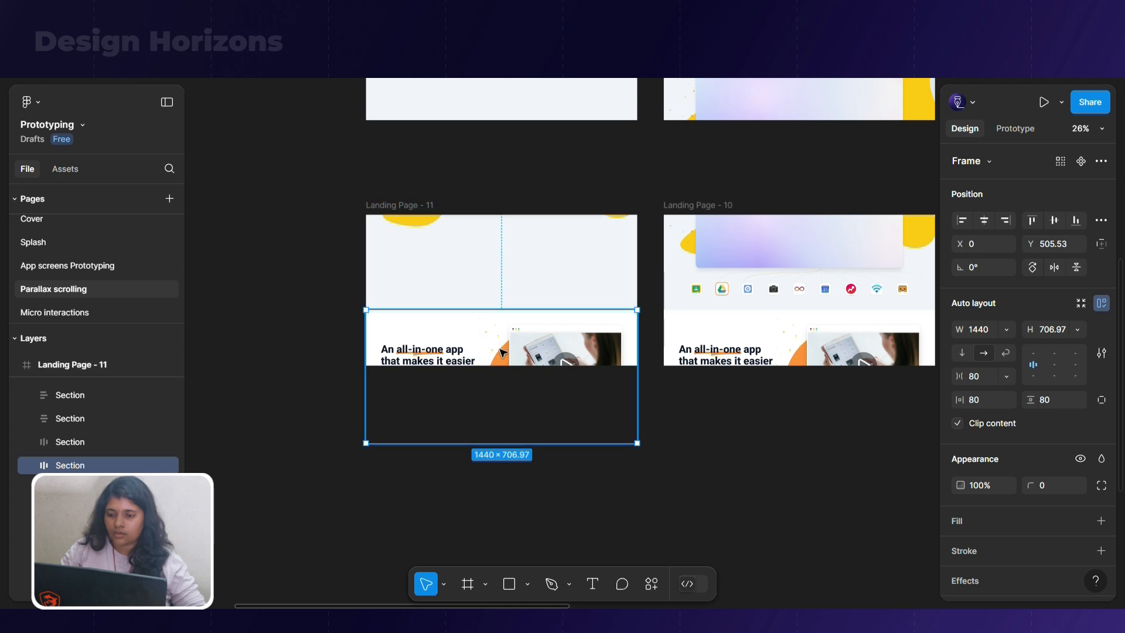
pyautogui.scroll(-3, 502, 351)
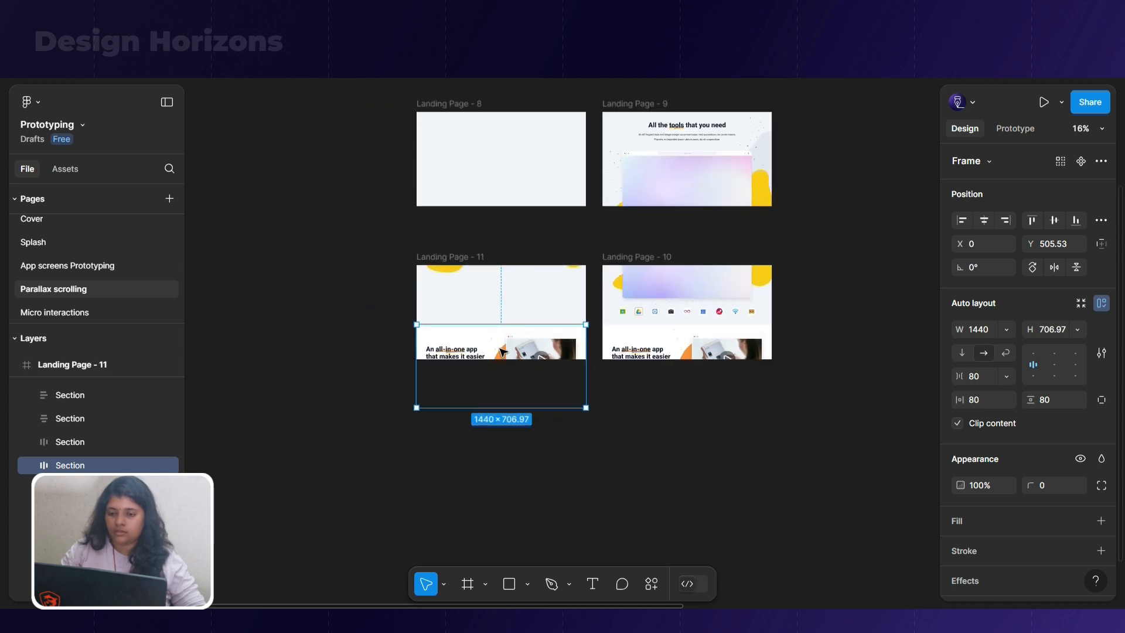
pyautogui.scroll(5, 570, 244)
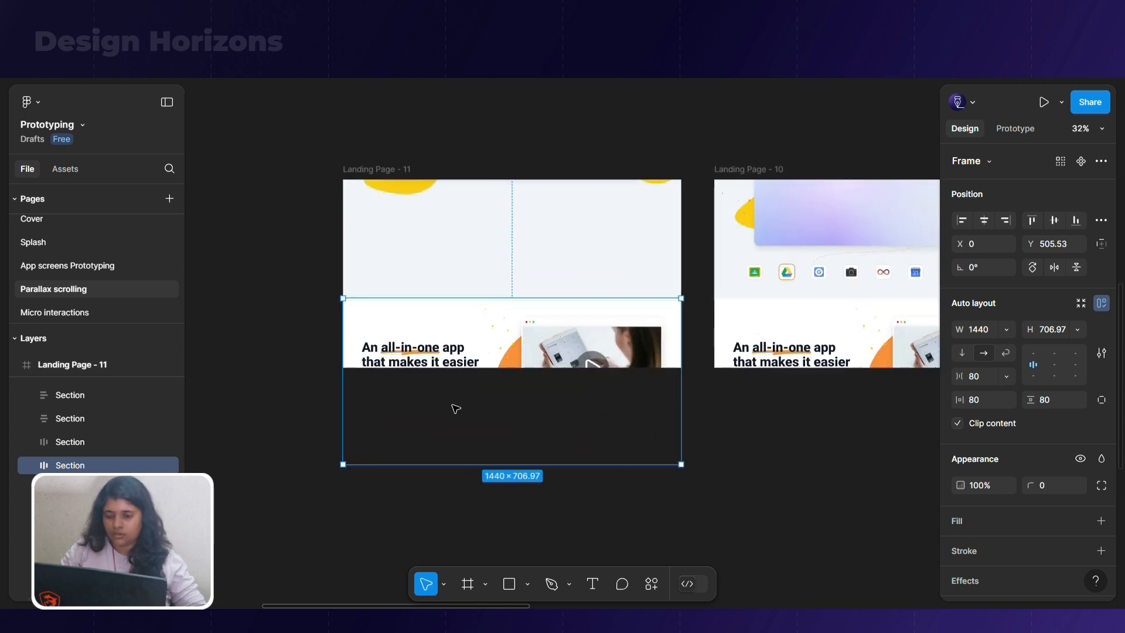
pyautogui.hotkey('shift', 'Down')
pyautogui.hotkey('shift', 'Down')
pyautogui.hotkey('shift', 'Down')
pyautogui.hotkey('shift', 'Down')
pyautogui.hotkey('shift', 'Down')
pyautogui.hotkey('shift', 'Down')
pyautogui.hotkey('shift', 'Down')
pyautogui.hotkey('shift', 'Down')
pyautogui.hotkey('shift', 'Down')
pyautogui.hotkey('shift', 'Down')
pyautogui.hotkey('shift', 'Down')
pyautogui.hotkey('shift', 'Down')
pyautogui.hotkey('shift', 'Down')
pyautogui.hotkey('shift', 'Down')
pyautogui.hotkey('shift', 'Down')
pyautogui.hotkey('shift', 'Down')
pyautogui.hotkey('shift', 'Down')
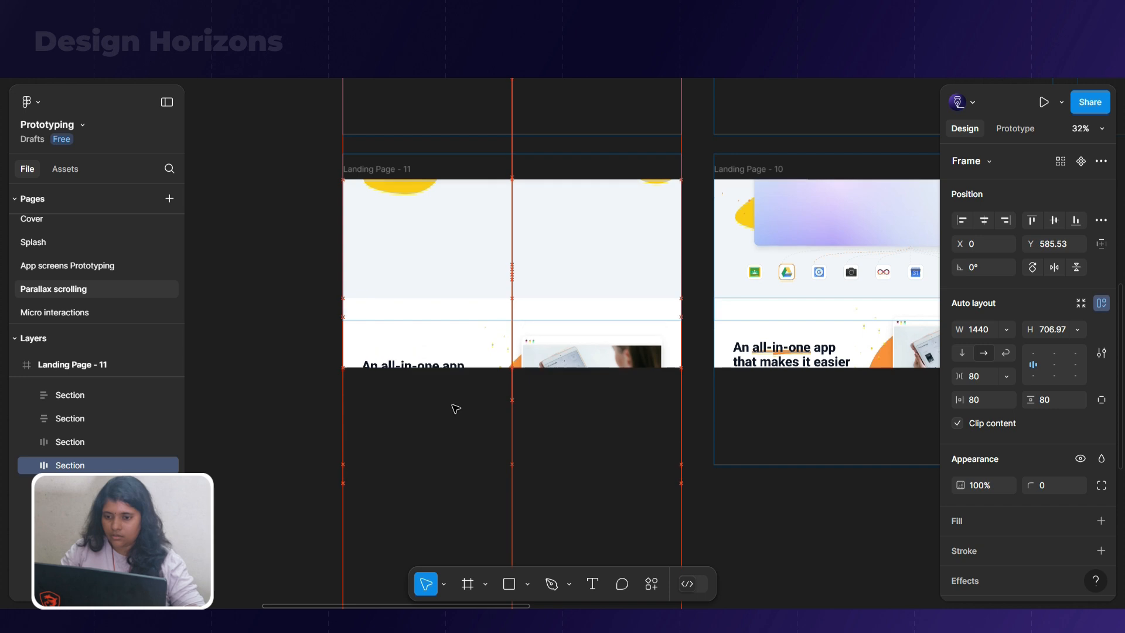
pyautogui.hotkey('shift', 'Down')
pyautogui.hotkey('shift', 'Down')
pyautogui.hotkey('shift', 'Down')
pyautogui.hotkey('shift', 'Down')
pyautogui.hotkey('shift', 'Down')
pyautogui.hotkey('shift', 'Down')
pyautogui.hotkey('shift', 'Down')
pyautogui.hotkey('shift', 'Down')
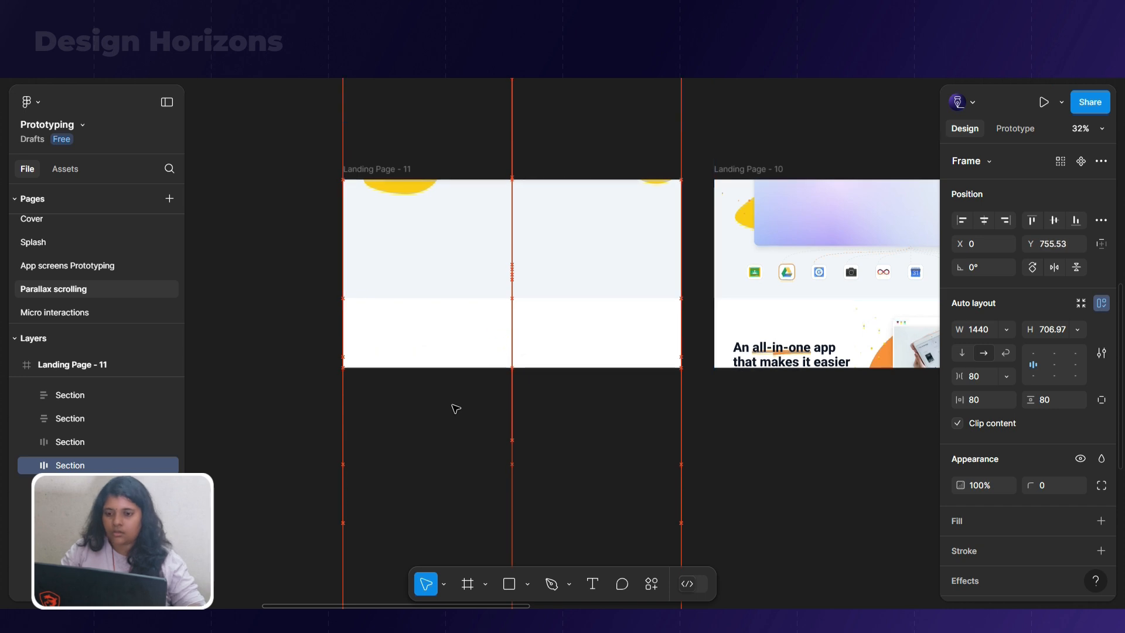
# Connect Landing Page - 11 to Landing Page - 10 with an After delay trigger and a 300 ms delay
pyautogui.click(363, 169)
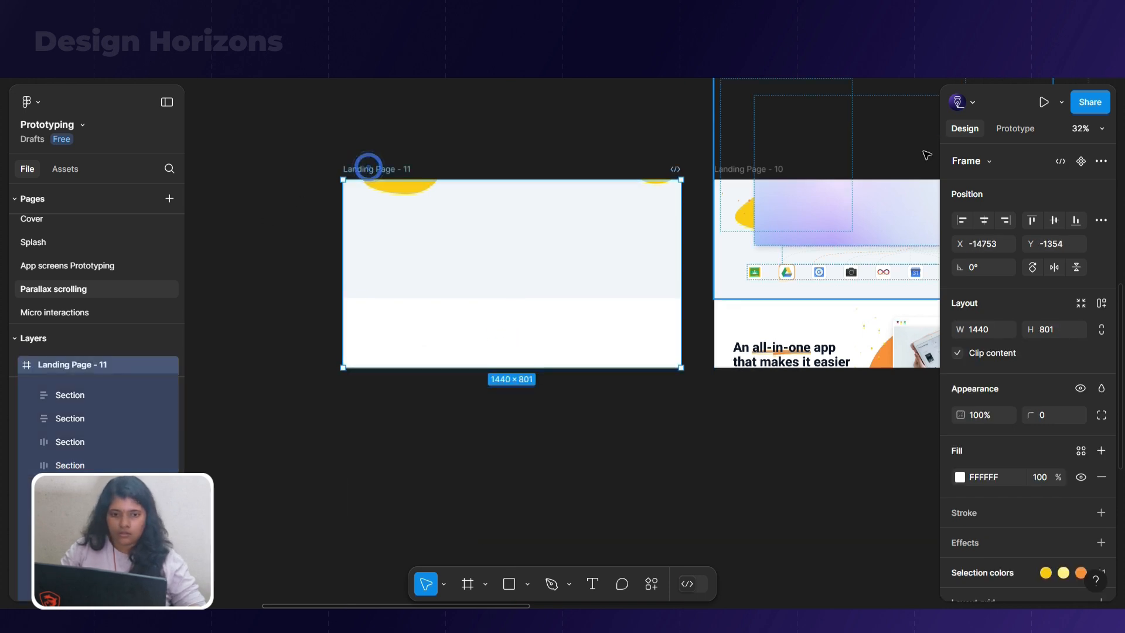
pyautogui.click(994, 130)
pyautogui.moveTo(681, 273); pyautogui.dragTo(750, 278)
pyautogui.click(750, 343)
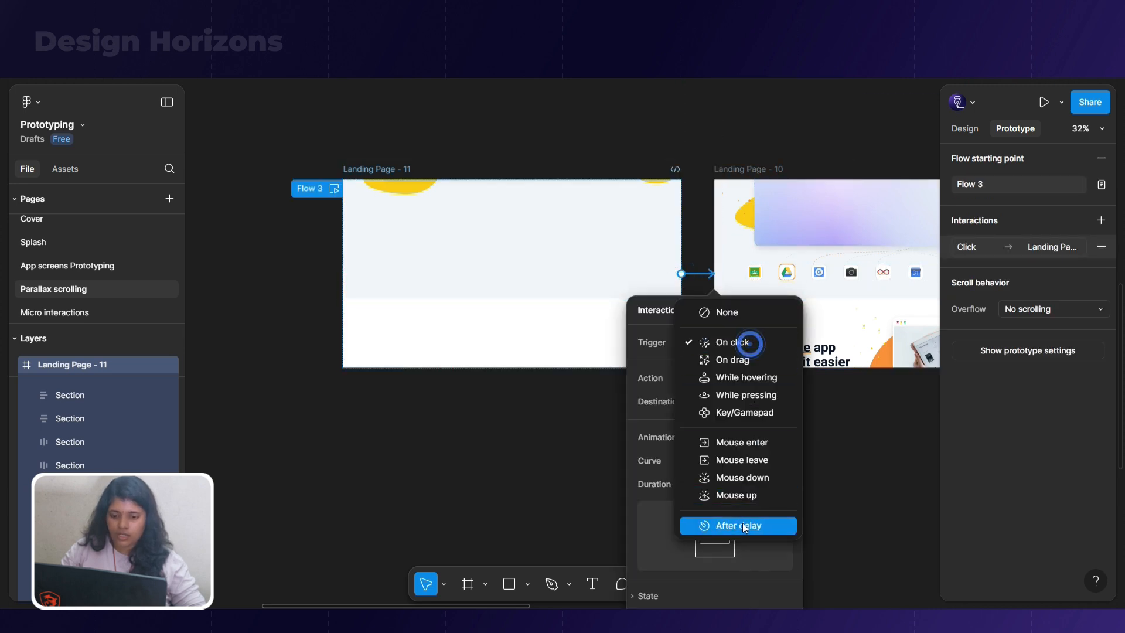
pyautogui.click(743, 523)
pyautogui.click(733, 365)
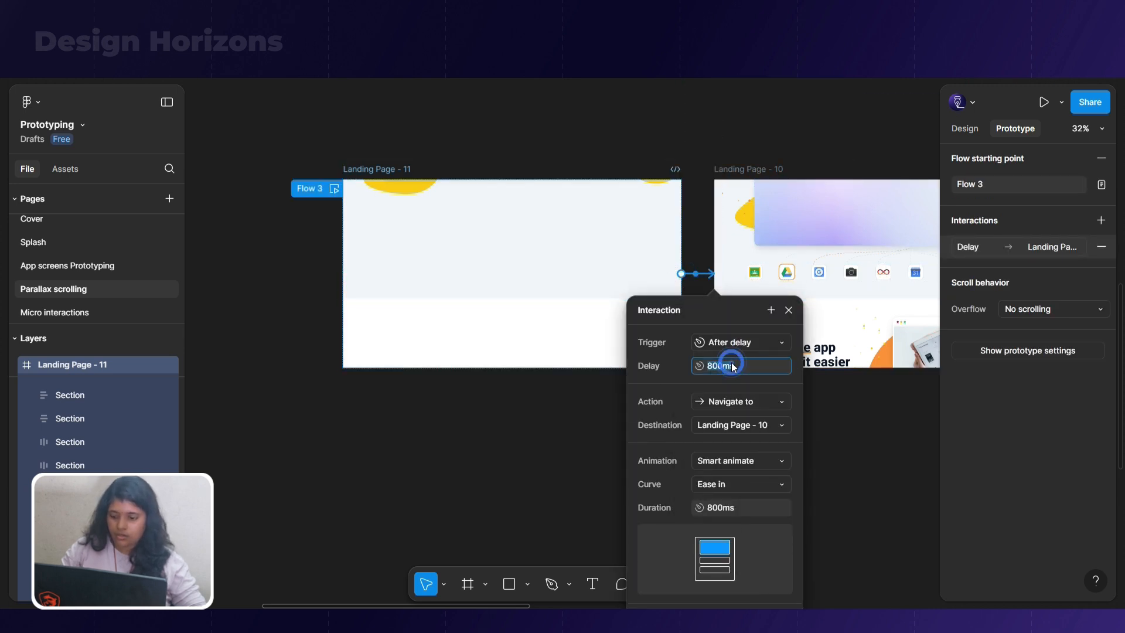
pyautogui.write('300')
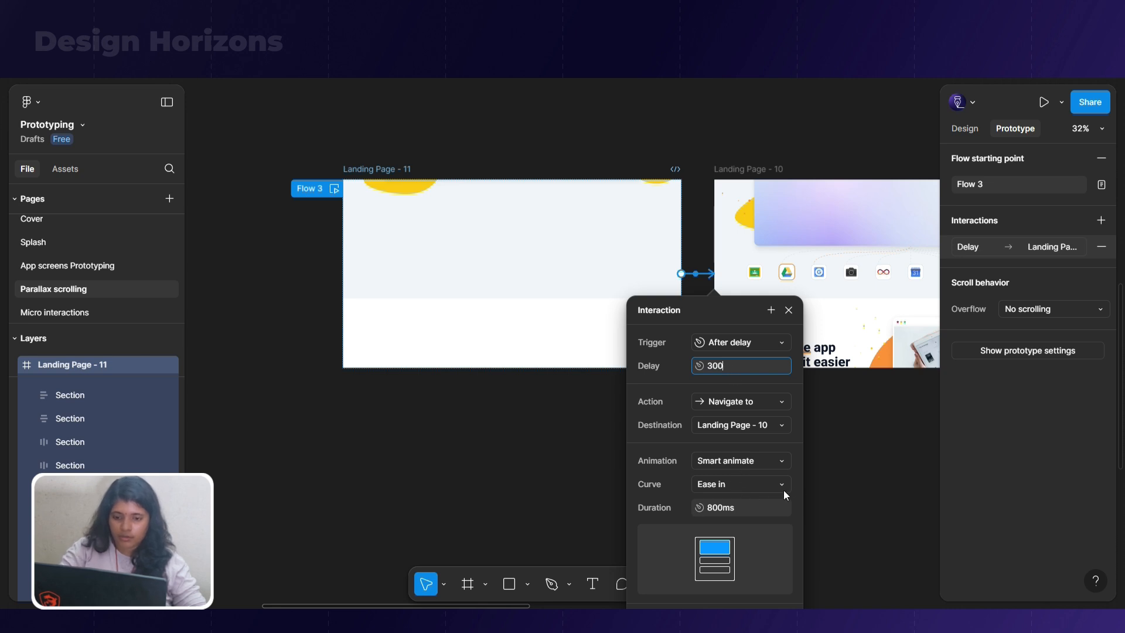
pyautogui.click(857, 480)
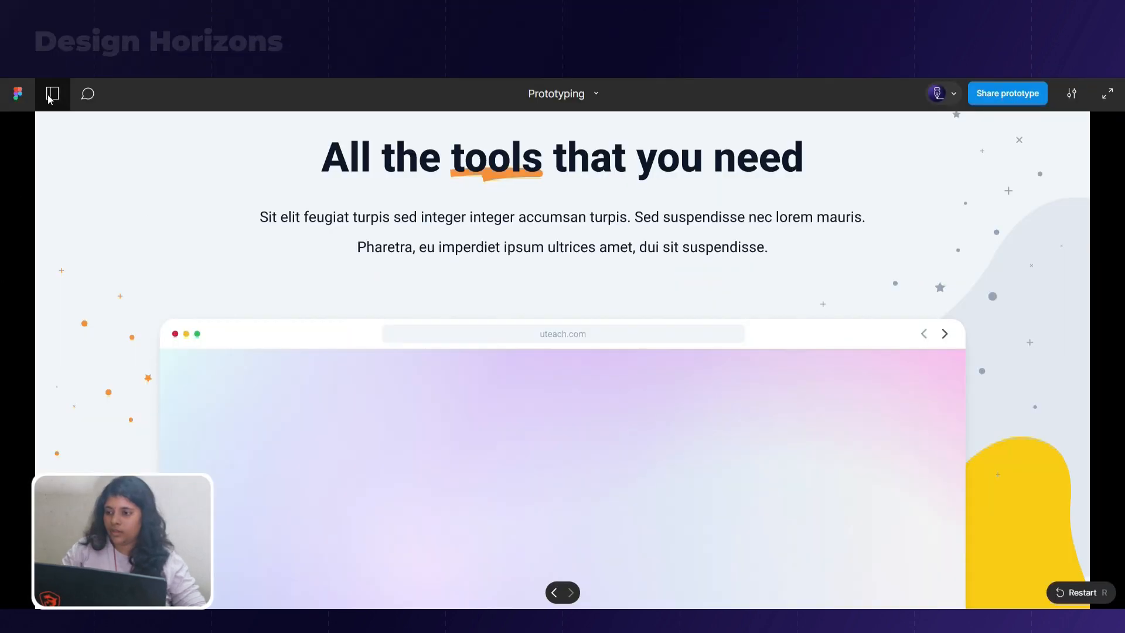
# Switch to the prototype preview, play Flow 3 with the flows list closed, and restart it to check the transition
pyautogui.click(52, 94)
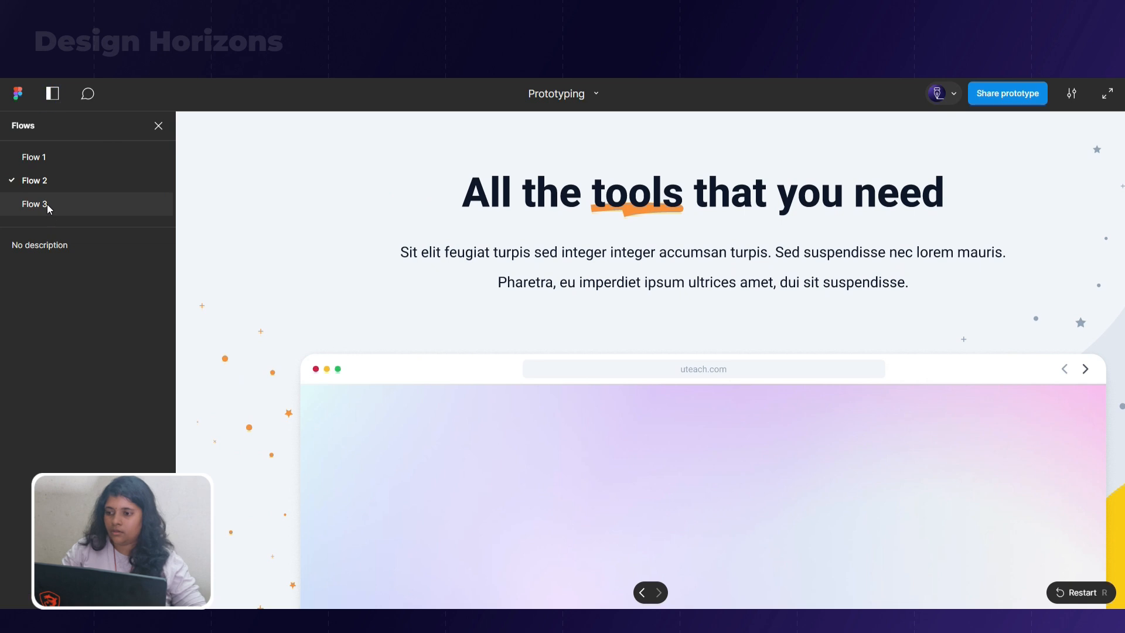
pyautogui.click(35, 203)
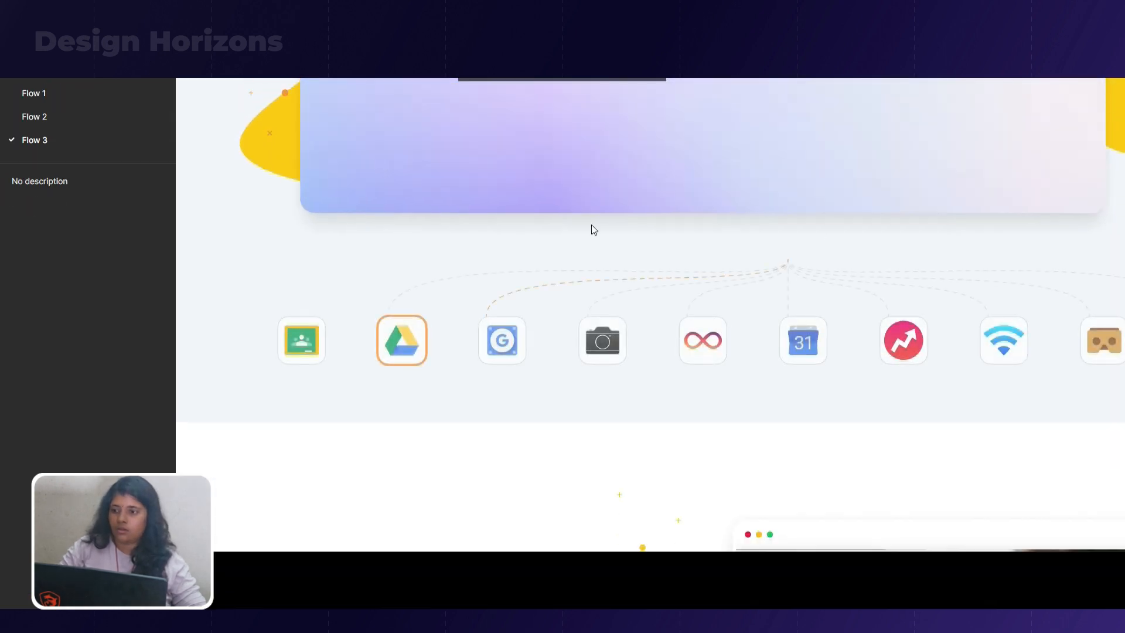
pyautogui.click(162, 66)
pyautogui.press('r')
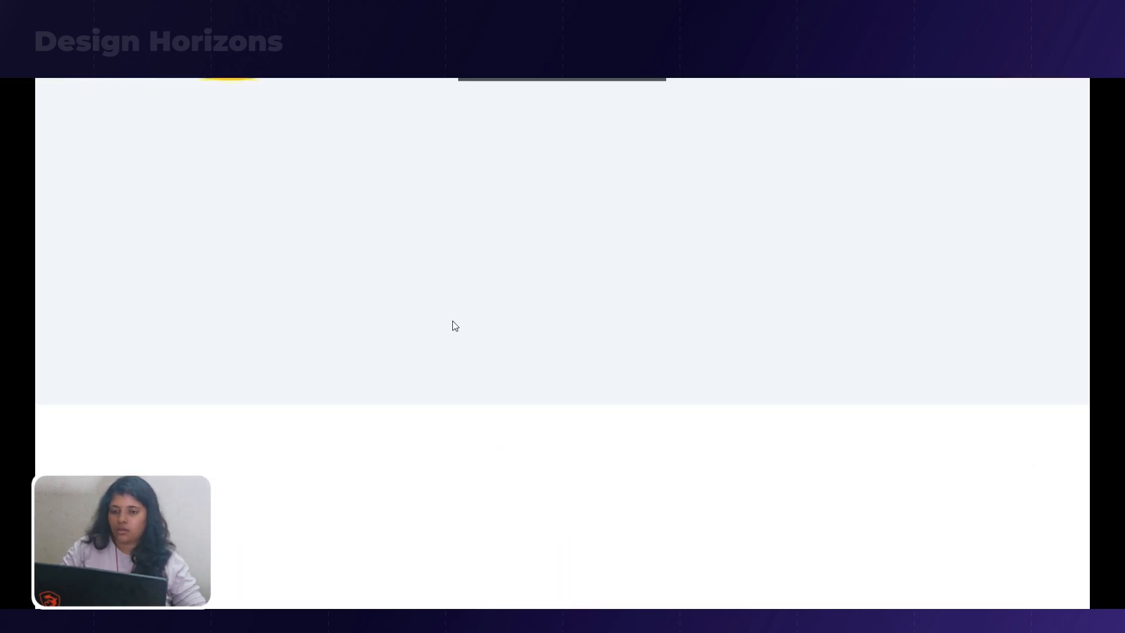
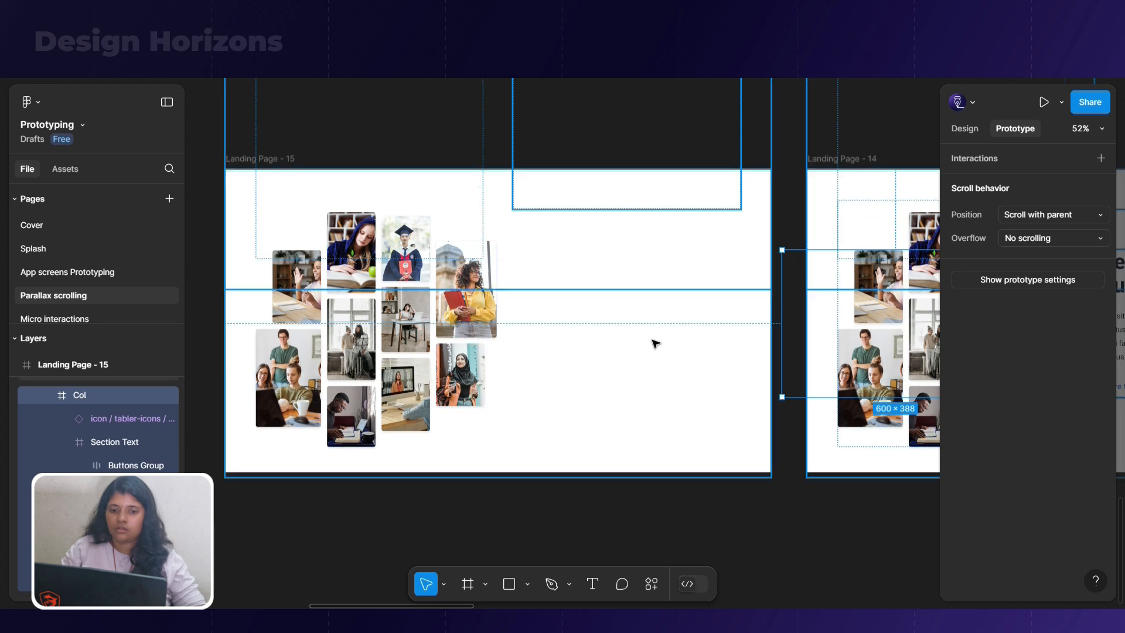
# Set the opacity of the text column moved outside Landing Page - 15 to 0%
pyautogui.click(958, 129)
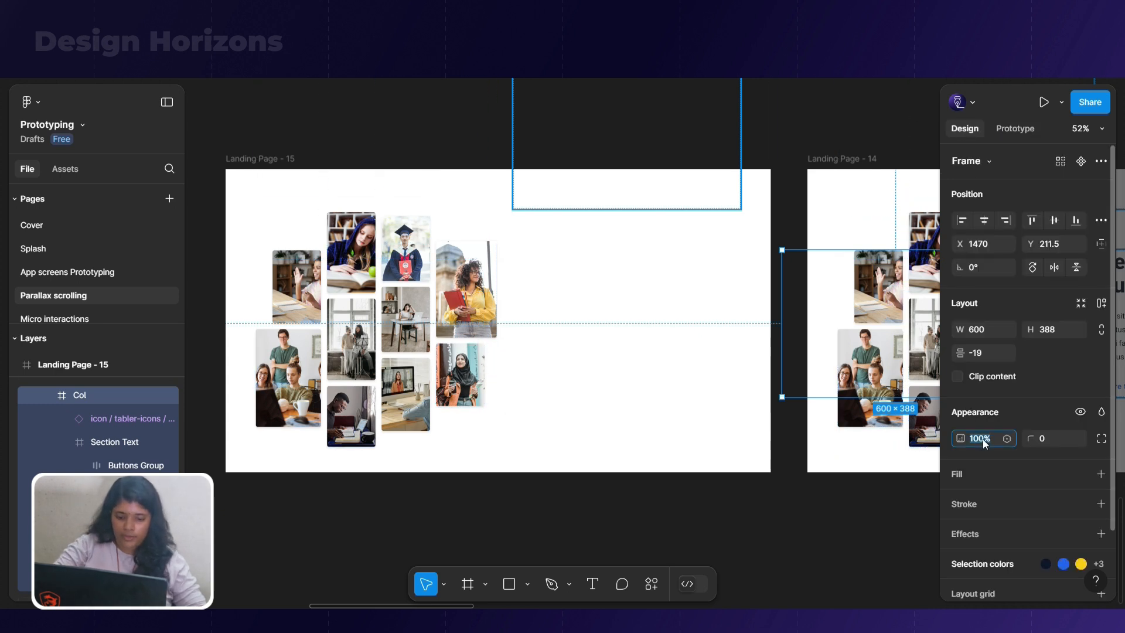
pyautogui.write('0')
pyautogui.click(763, 489)
# Remove auto layout from the "Meet international students & teachers" section and its text column in Landing Page - 14
pyautogui.moveTo(810, 483); pyautogui.dragTo(316, 481)
pyautogui.click(710, 320)
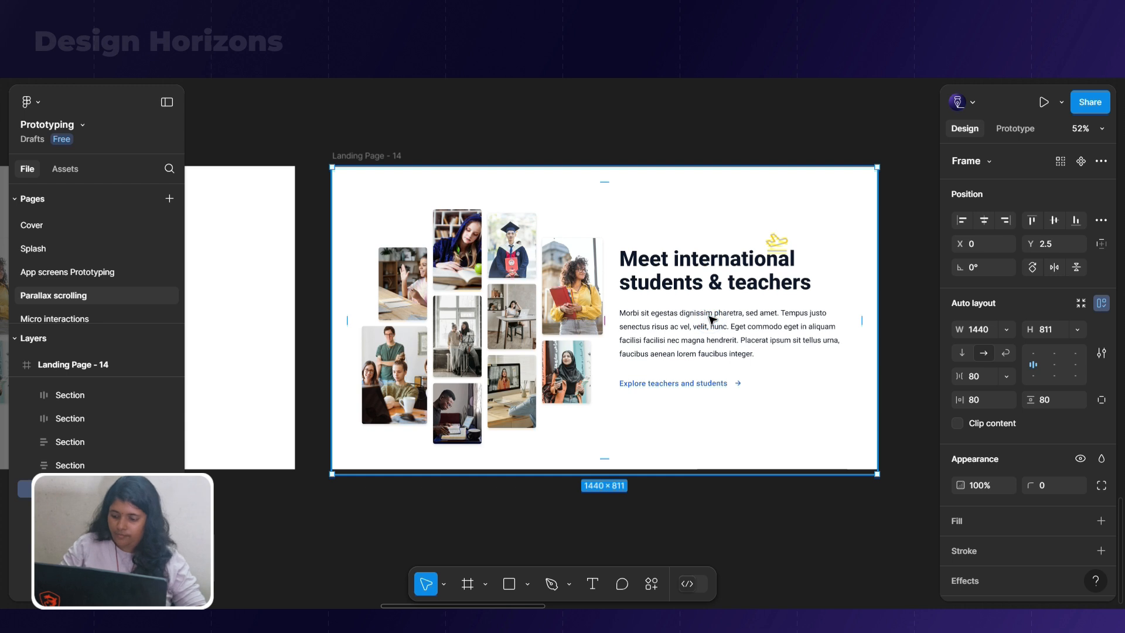
pyautogui.hotkey('shift', 'alt', 'a')
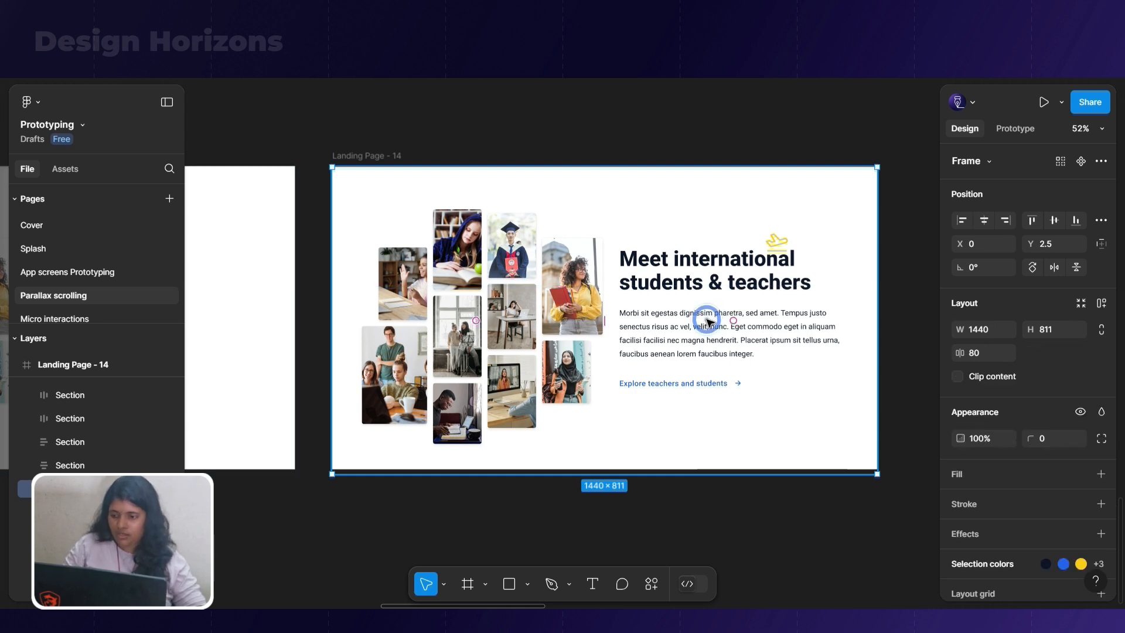
pyautogui.click(709, 320)
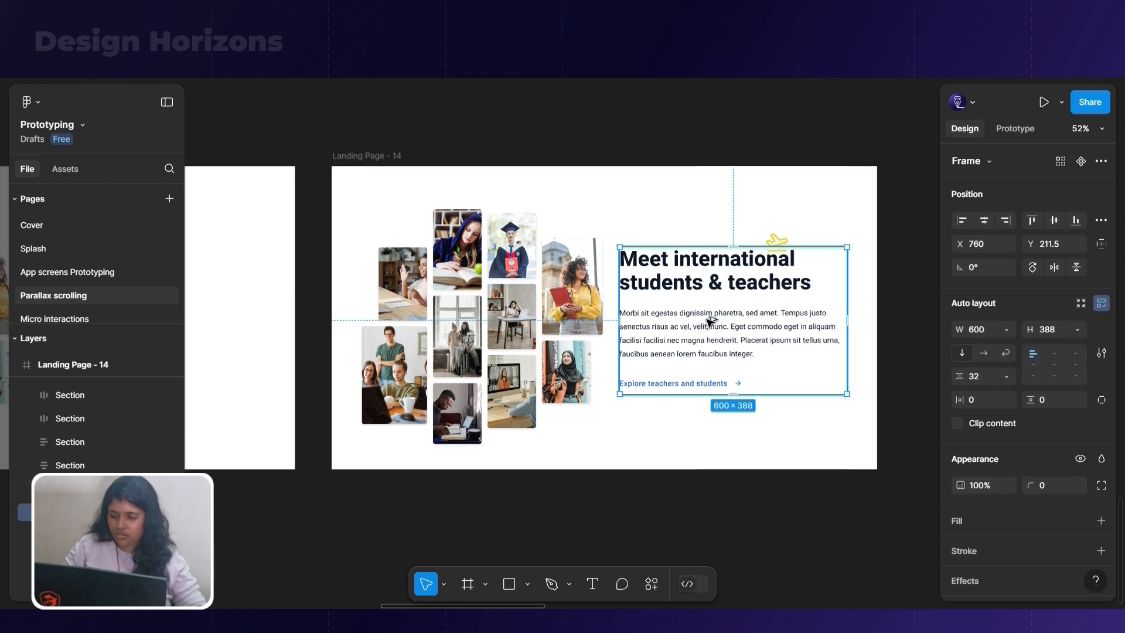
pyautogui.hotkey('shift', 'alt', 'a')
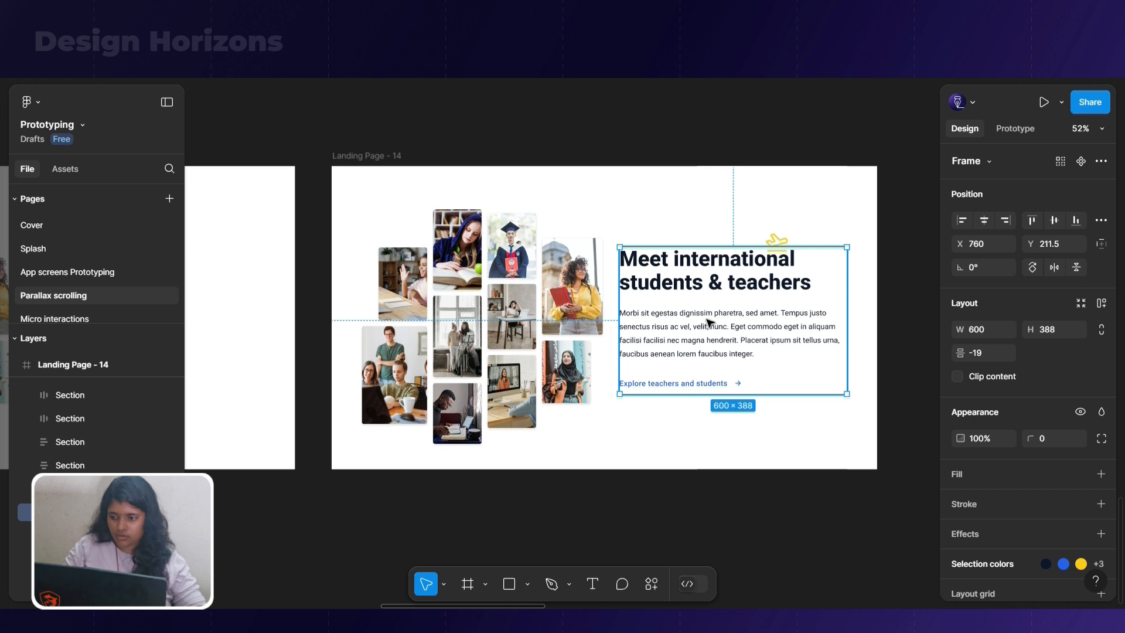
# Detach the Section Text instance in Landing Page - 14 and remove its auto layout
pyautogui.click(709, 321)
pyautogui.rightClick(709, 321)
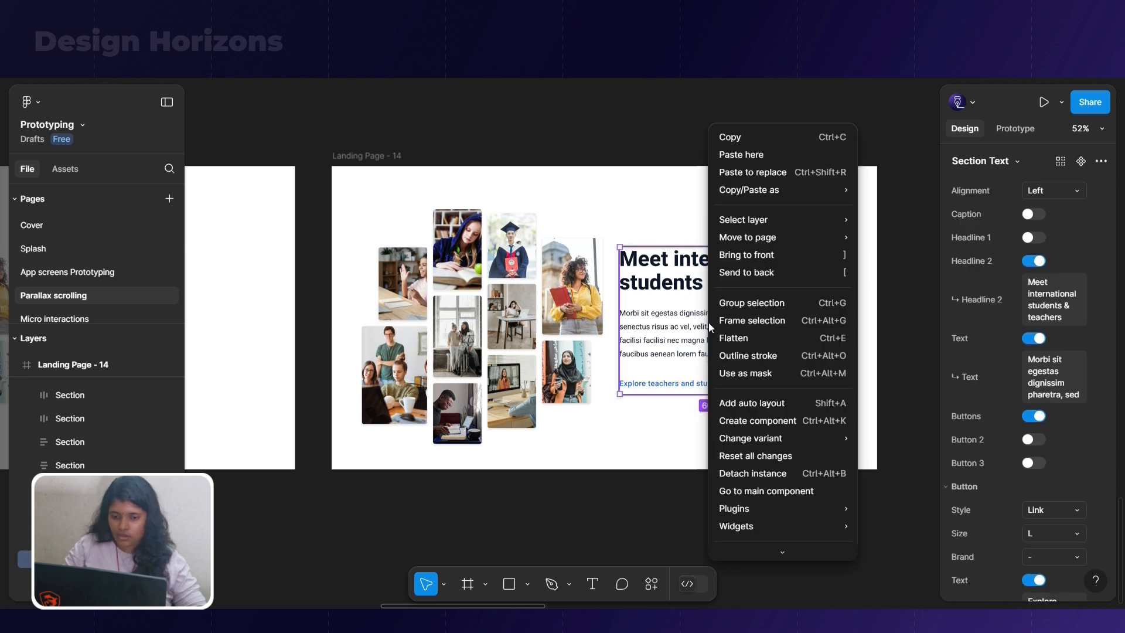
pyautogui.click(770, 472)
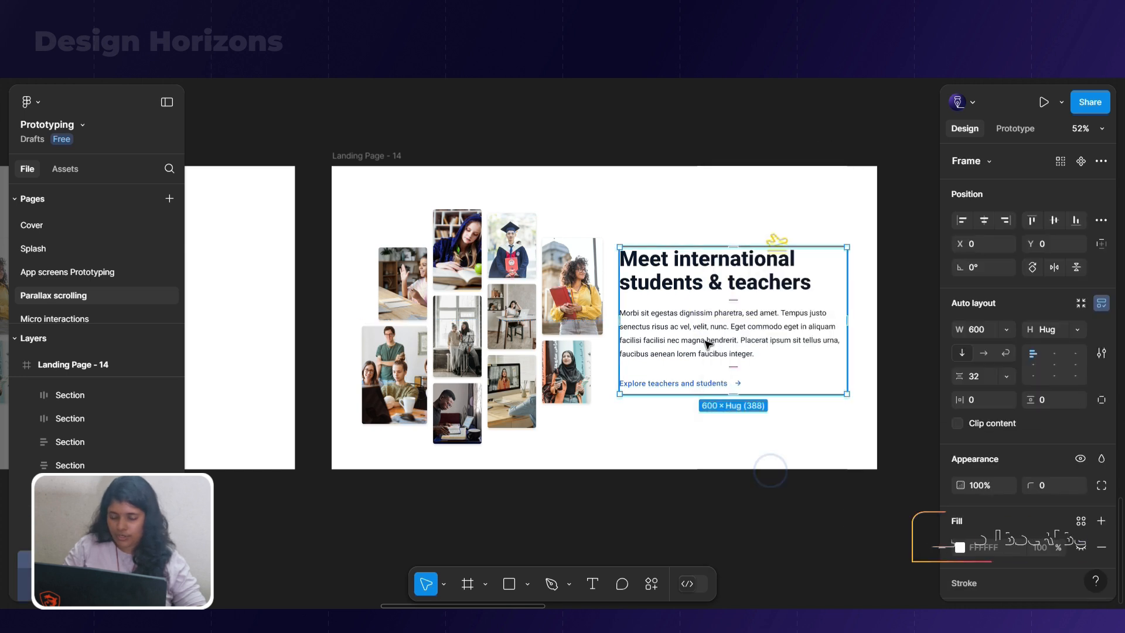
pyautogui.click(707, 342)
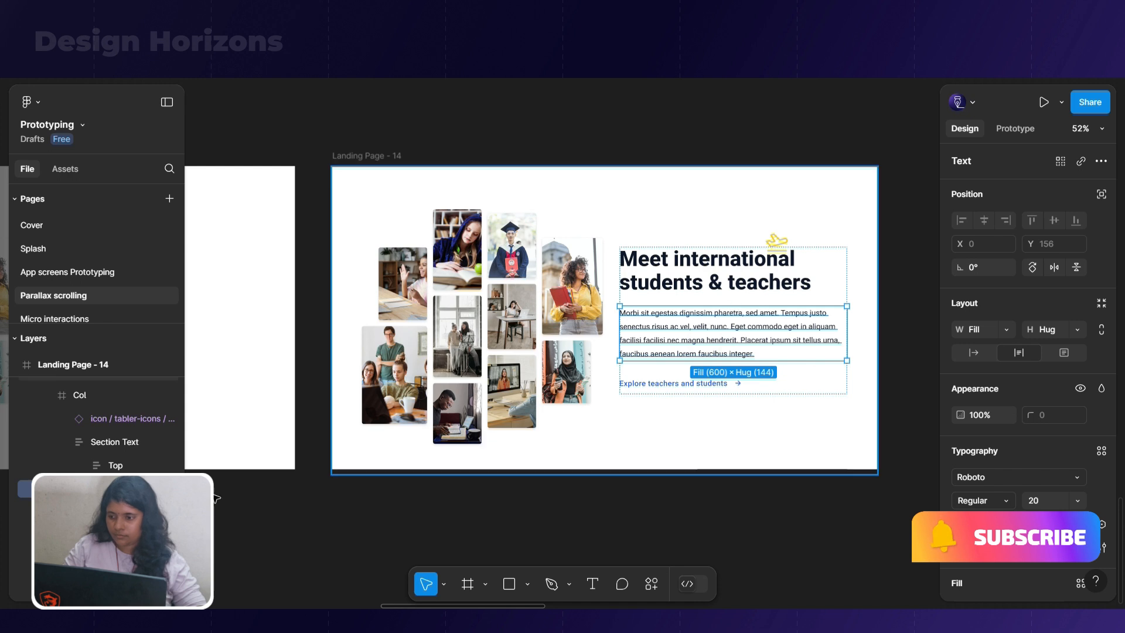
pyautogui.click(122, 440)
pyautogui.rightClick(122, 441)
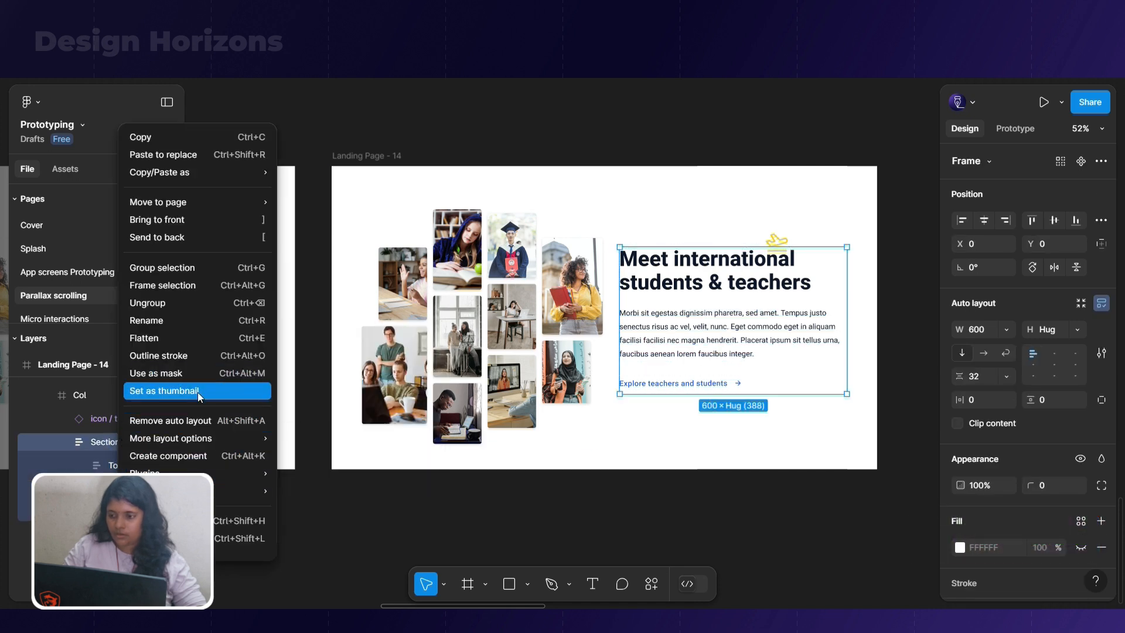
pyautogui.rightClick(750, 343)
pyautogui.moveTo(807, 457)
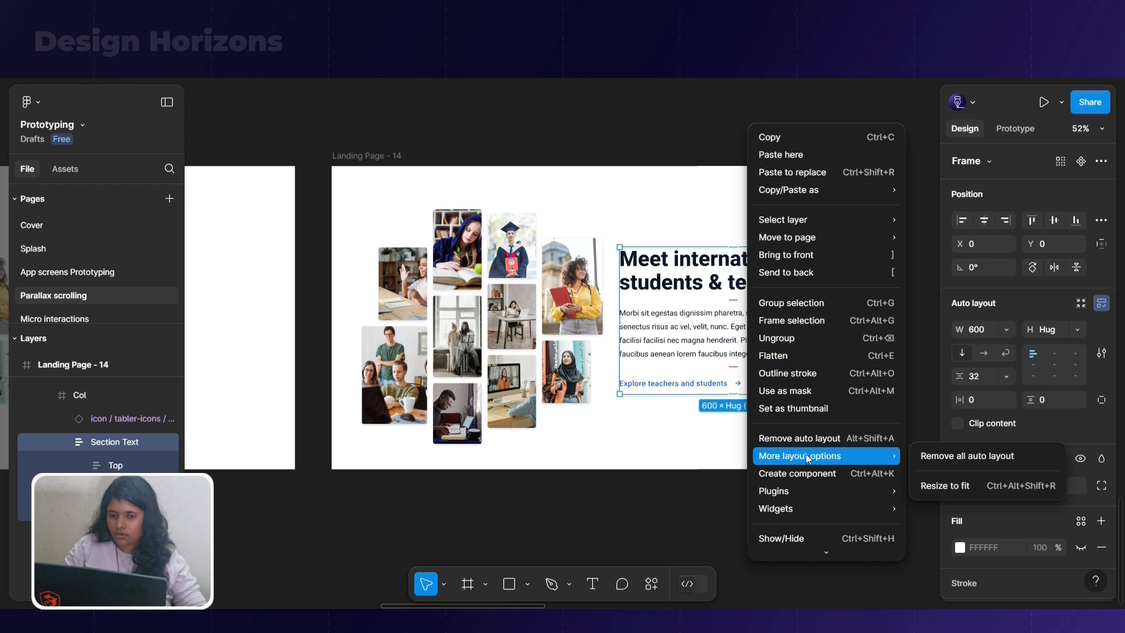
pyautogui.hotkey('alt', 'shift', 'a')
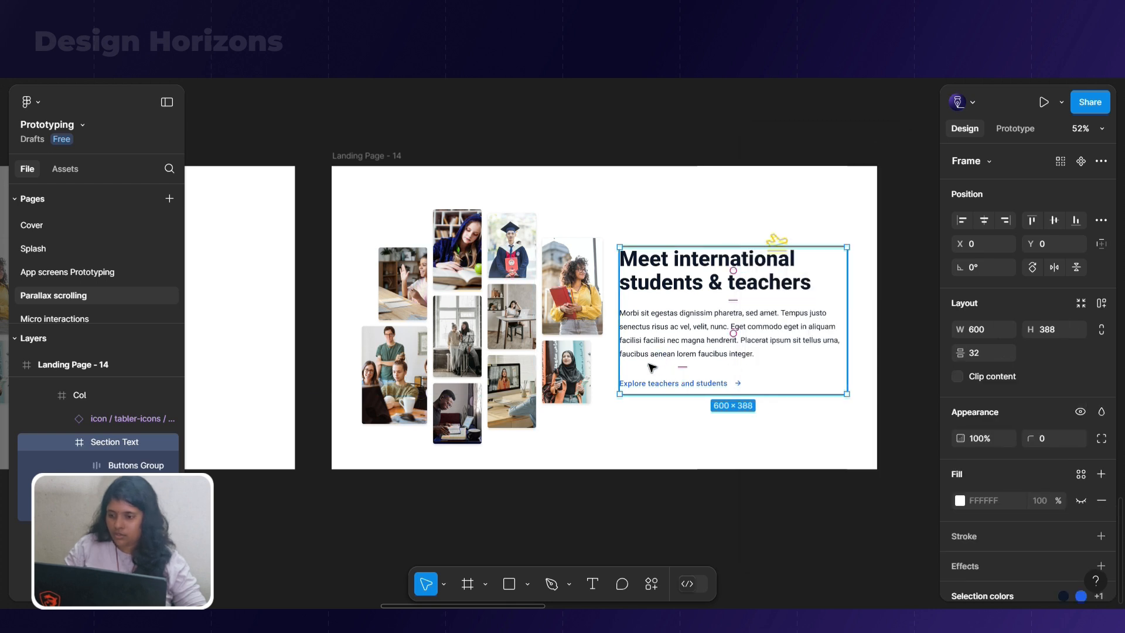
pyautogui.doubleClick(678, 344)
pyautogui.click(682, 277)
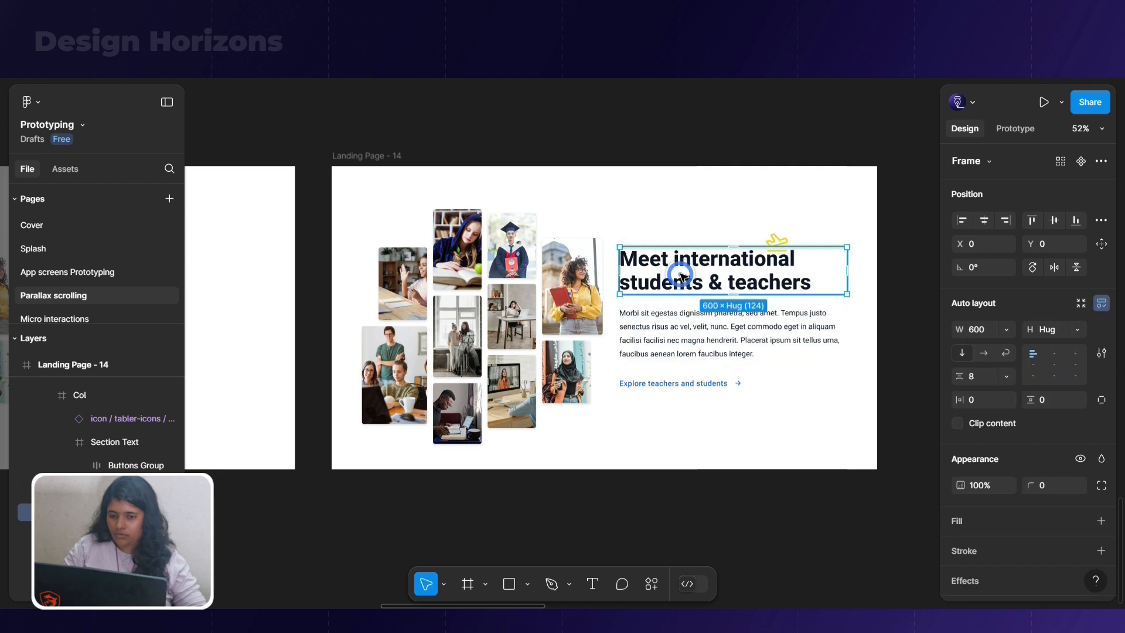
pyautogui.click(735, 380)
pyautogui.click(785, 247)
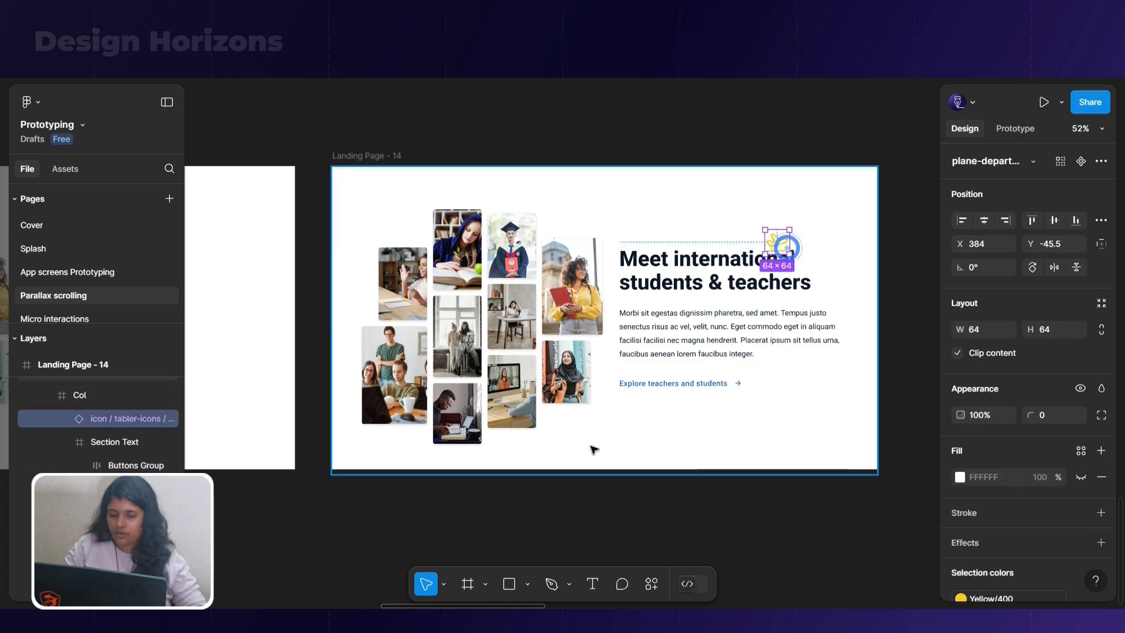
# Remove auto layout from the individual image columns of the photo collage in Landing Page - 14
pyautogui.doubleClick(497, 354)
pyautogui.click(582, 494)
pyautogui.doubleClick(551, 399)
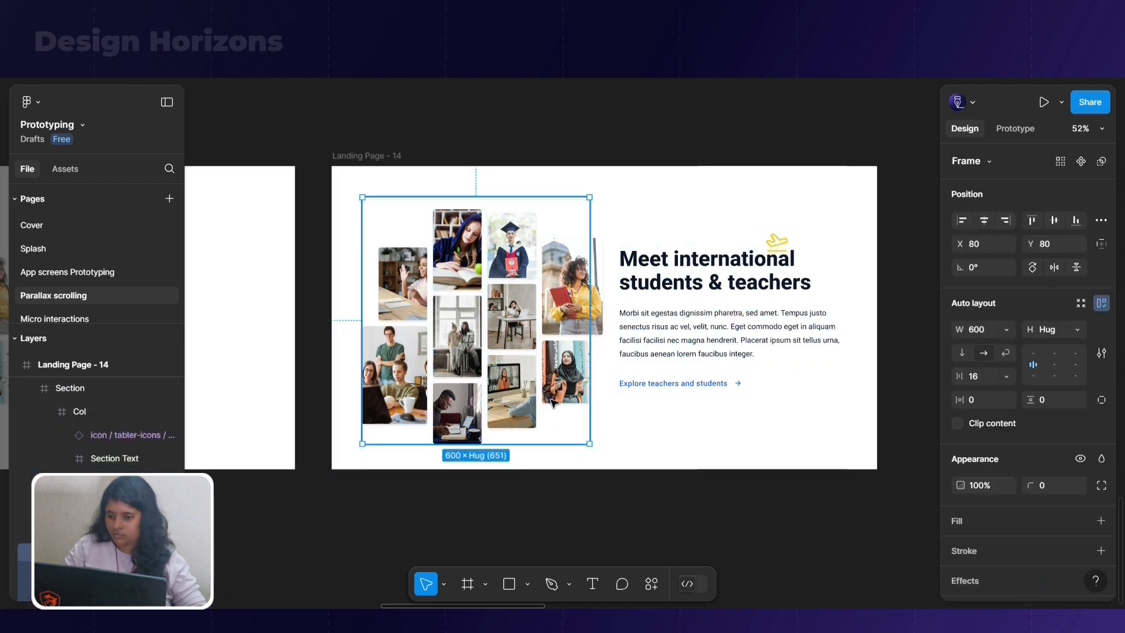
pyautogui.click(117, 575)
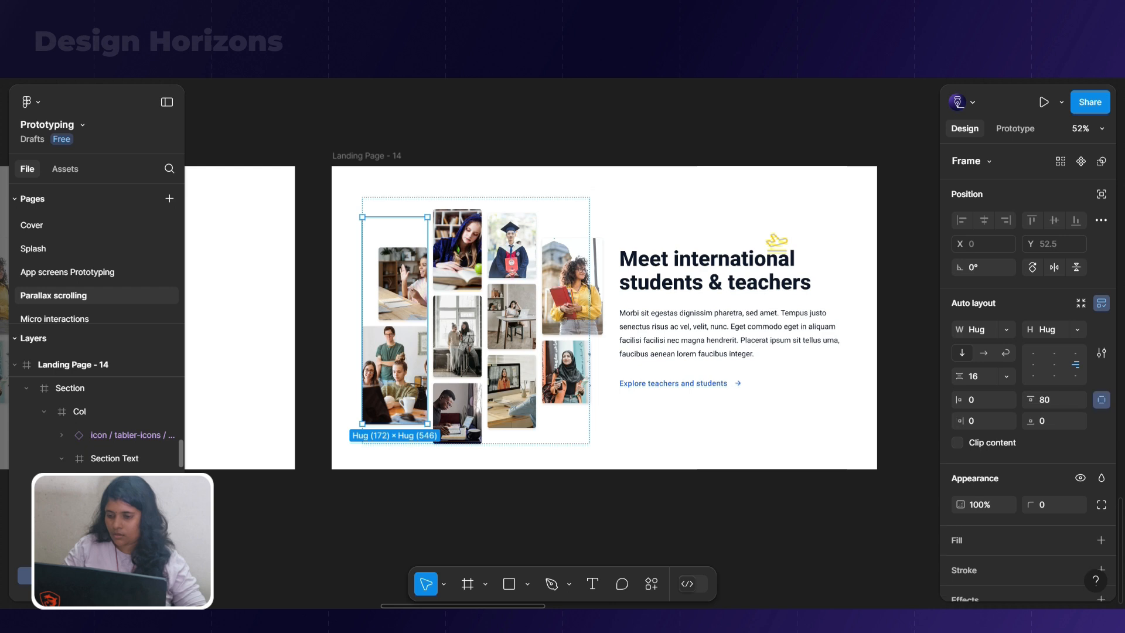
pyautogui.hotkey('shift', 'space')
pyautogui.hotkey('shift', 'space')
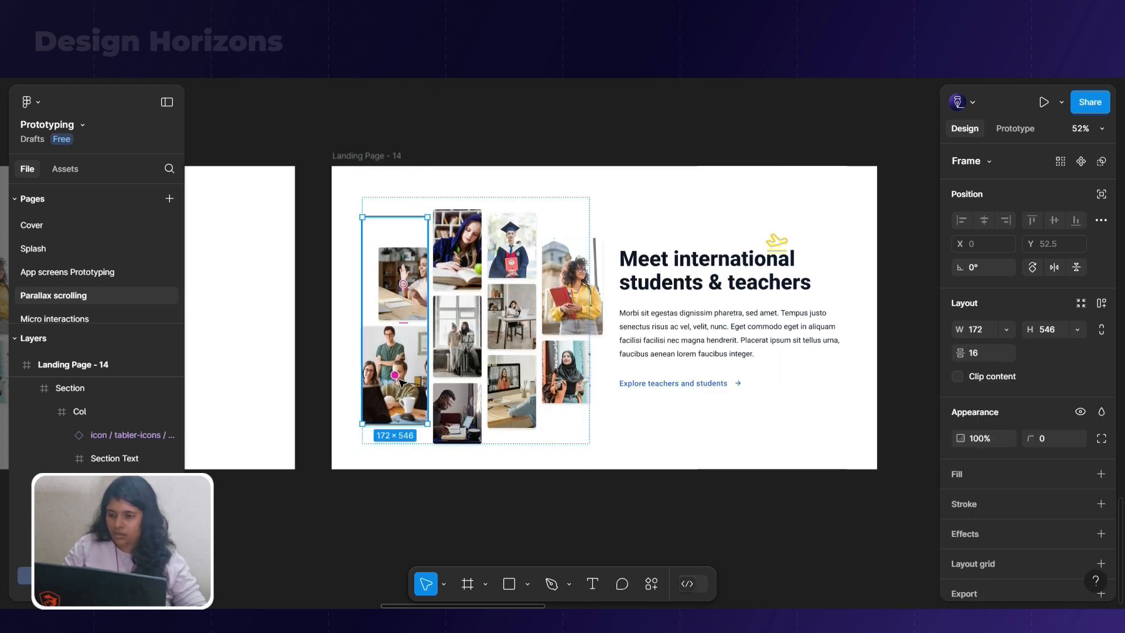
pyautogui.click(450, 375)
pyautogui.click(512, 354)
pyautogui.hotkey('alt', 'shift', 'a')
pyautogui.click(562, 342)
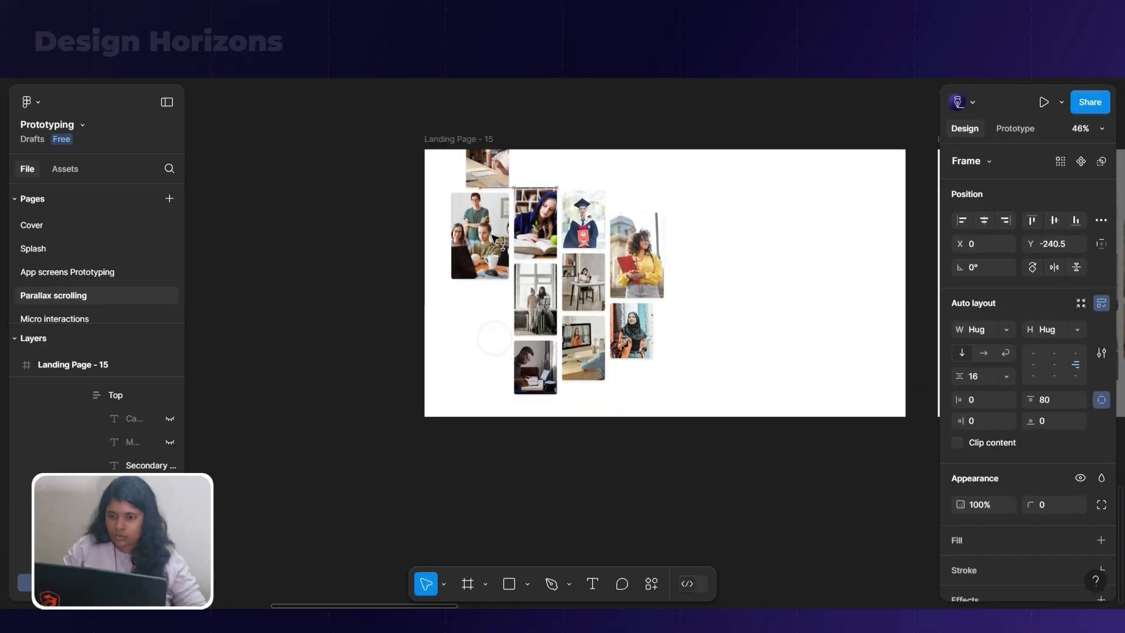
# In Landing Page - 15, shift the first and fourth image columns up past the frame's upper edge and the third down to about Y 600
pyautogui.moveTo(492, 235); pyautogui.dragTo(493, 164)
pyautogui.doubleClick(579, 242)
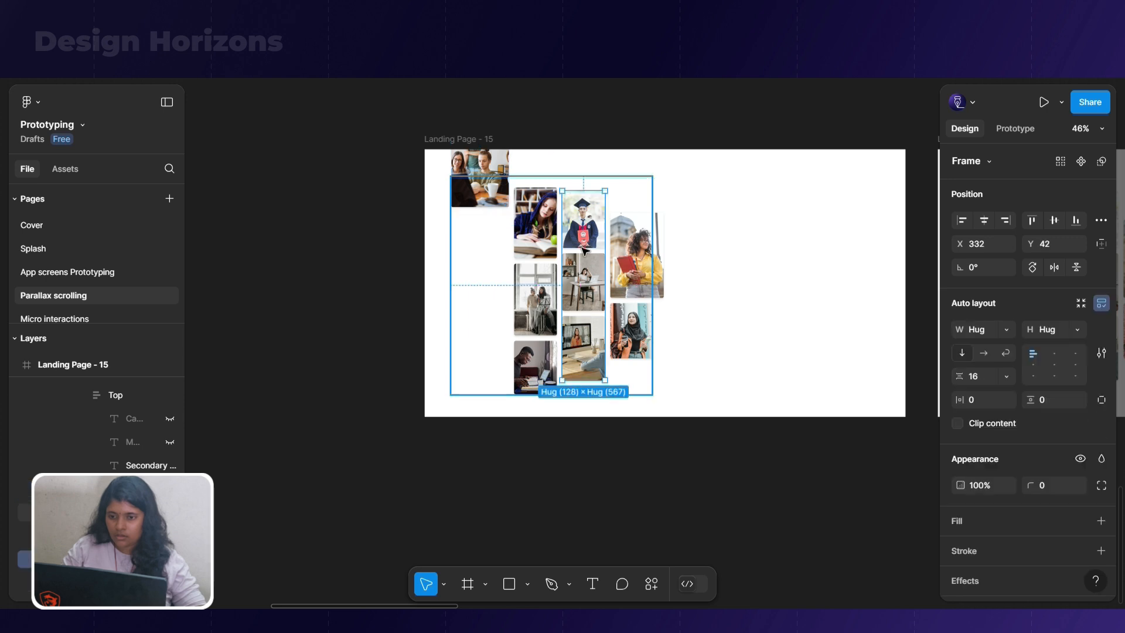
pyautogui.moveTo(579, 242); pyautogui.dragTo(582, 400)
pyautogui.click(531, 362)
pyautogui.click(533, 366)
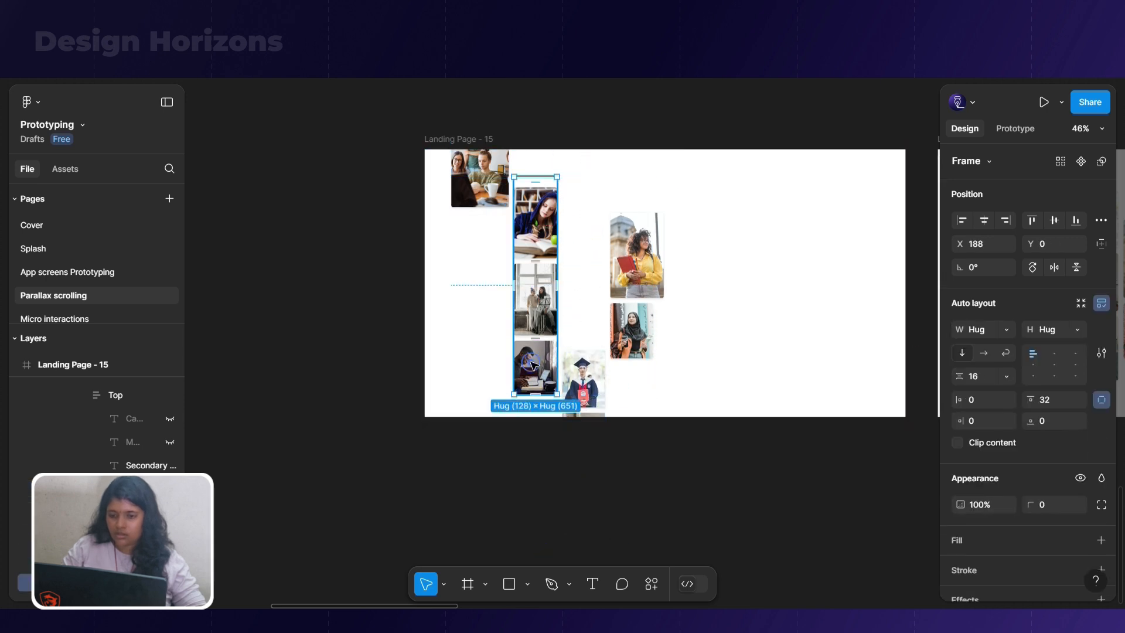
pyautogui.click(637, 326)
pyautogui.moveTo(637, 326); pyautogui.dragTo(630, 194)
pyautogui.doubleClick(529, 261)
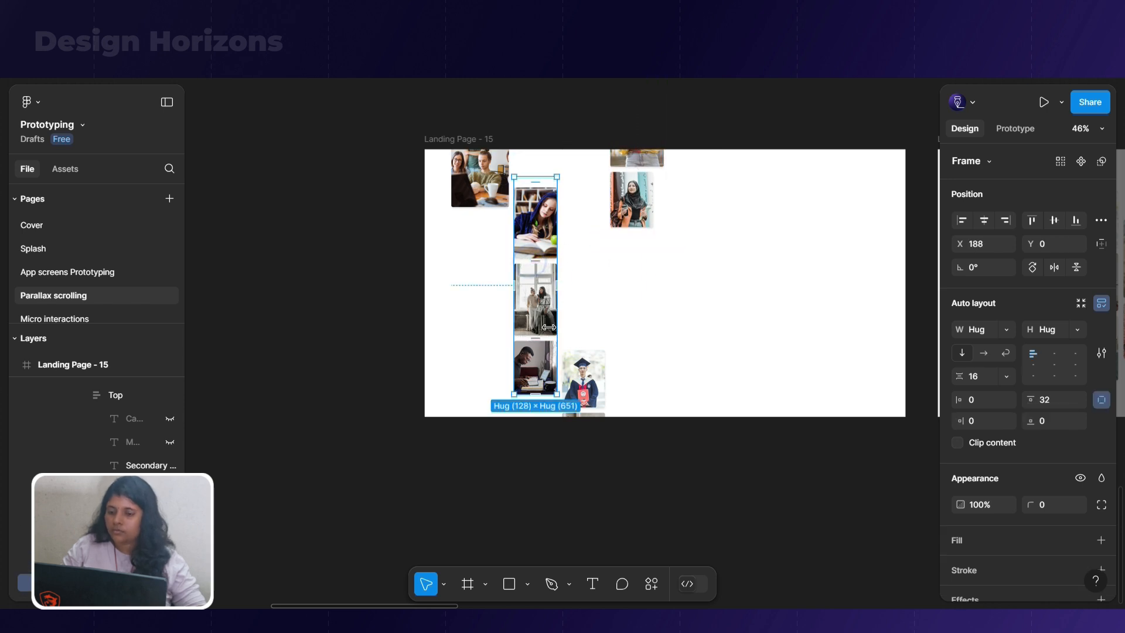
pyautogui.moveTo(557, 397); pyautogui.dragTo(546, 359)
pyautogui.hotkey('ctrl', 'z')
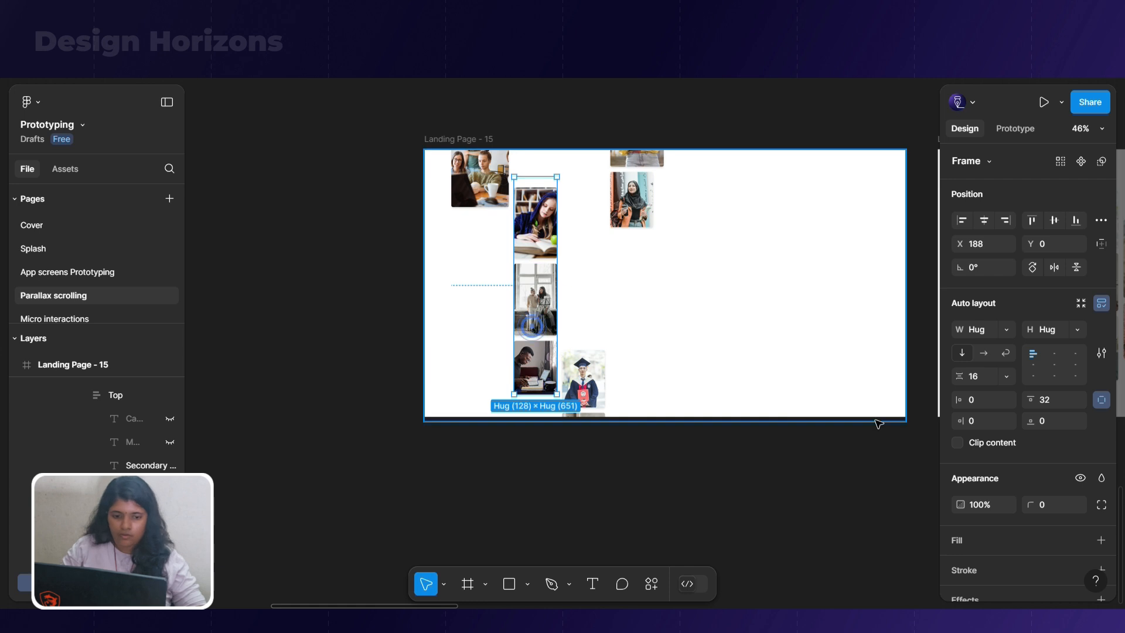
# Set the second and third image columns in Landing Page - 15 to 0% opacity
pyautogui.write('0')
pyautogui.click(589, 388)
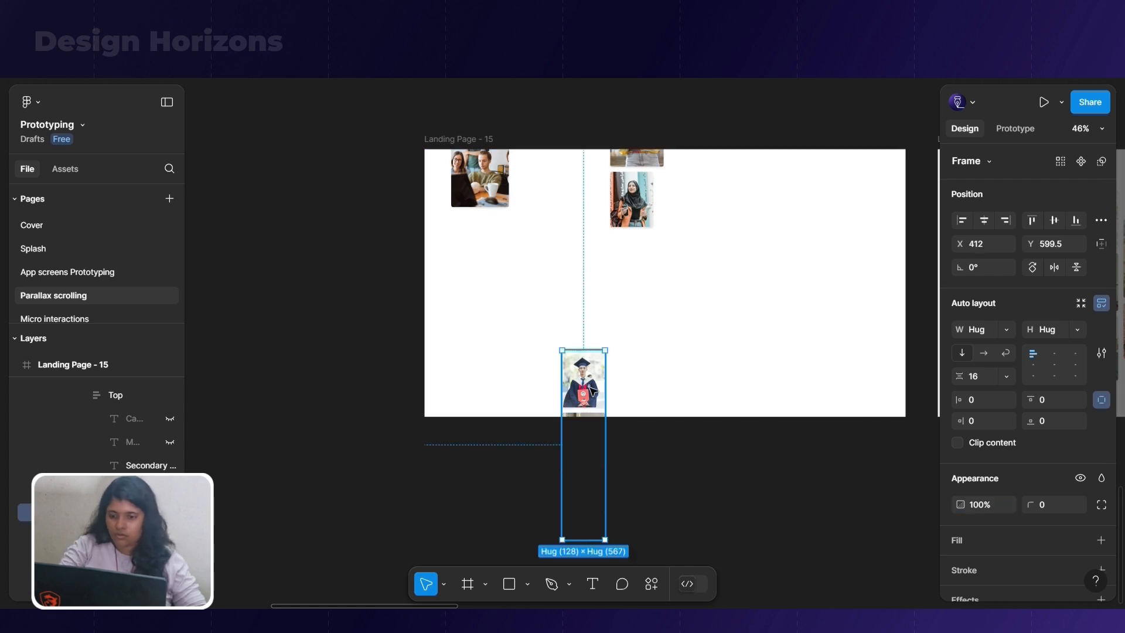
pyautogui.press('0')
pyautogui.press('0')
# Set the fourth and first image columns in Landing Page - 15 to 0% opacity
pyautogui.click(635, 222)
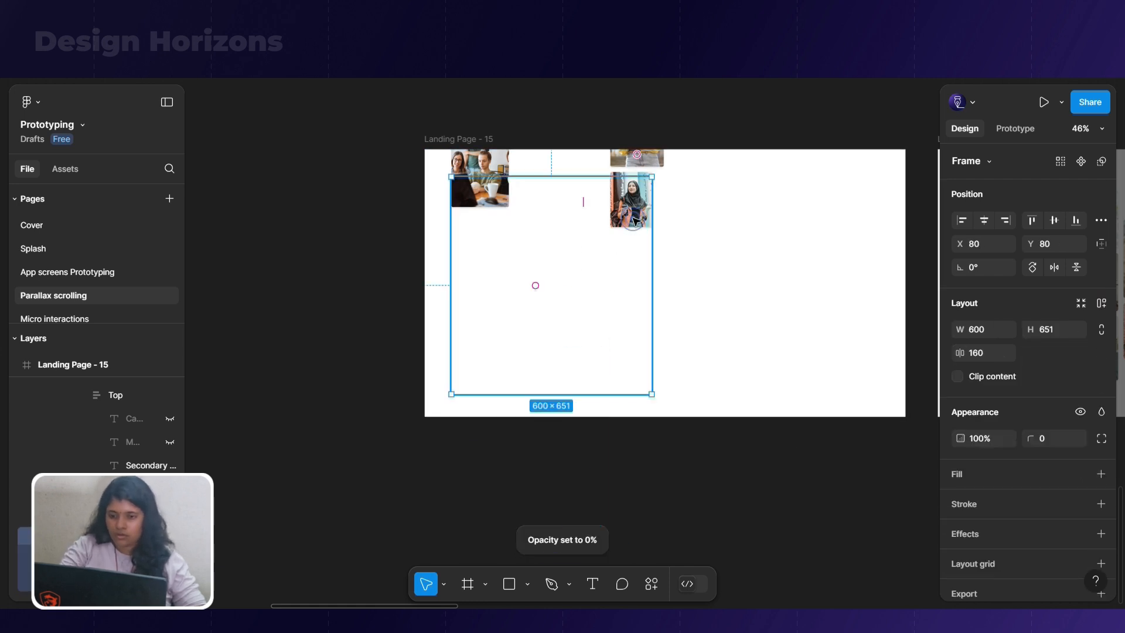
pyautogui.click(636, 207)
pyautogui.press('0')
pyautogui.press('0')
pyautogui.click(491, 199)
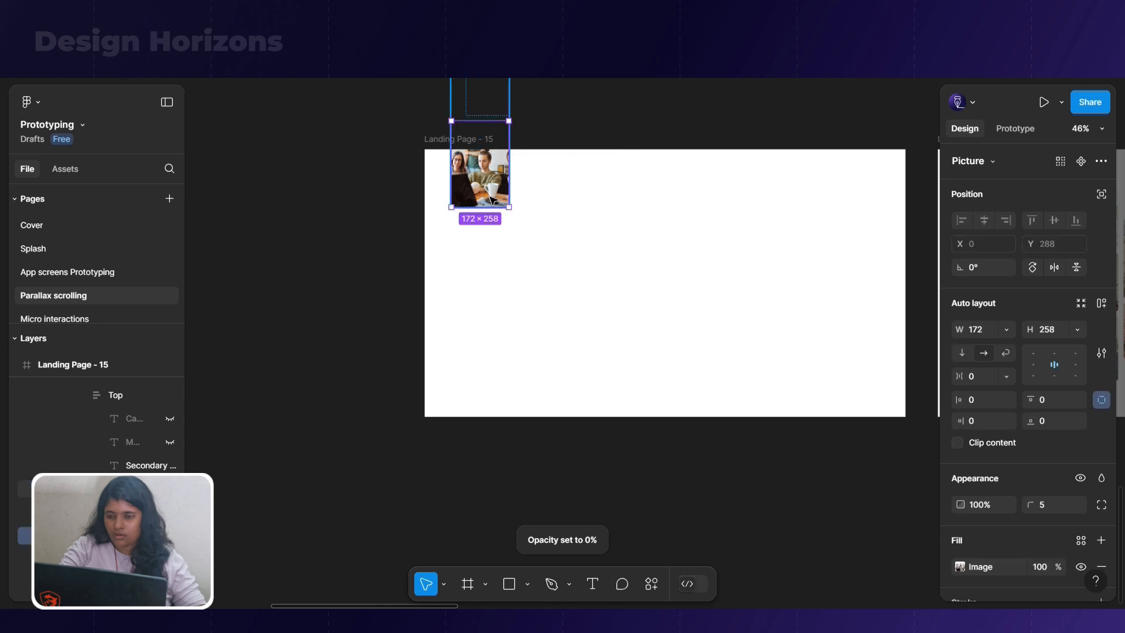
pyautogui.click(454, 249)
pyautogui.doubleClick(489, 193)
pyautogui.press('0')
pyautogui.press('0')
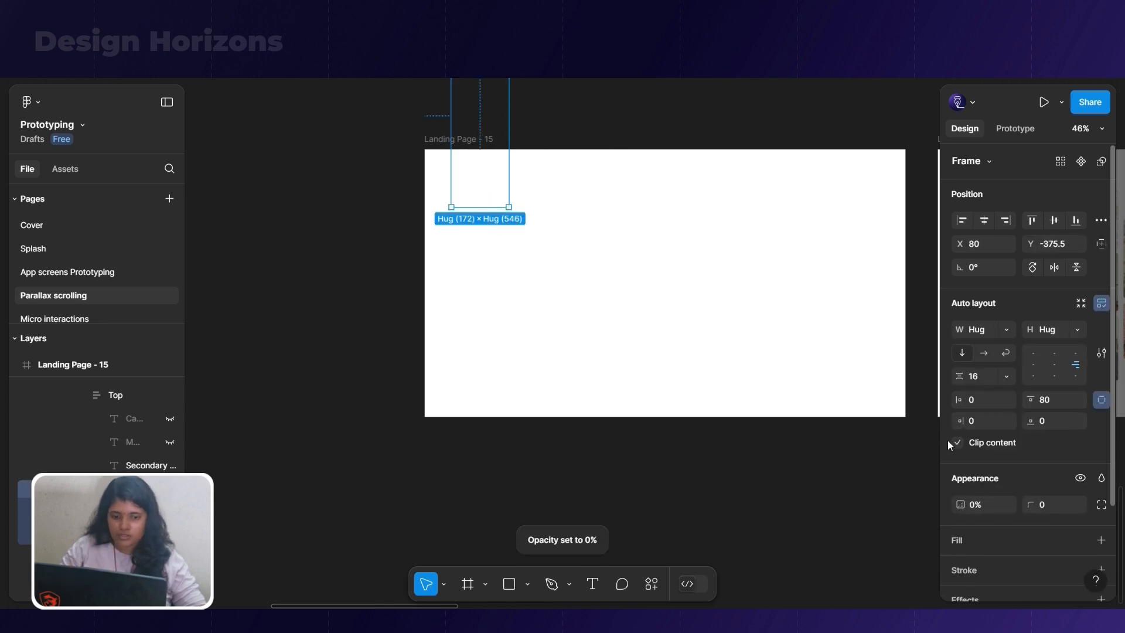
pyautogui.click(576, 479)
# Connect Landing Page - 15 to Landing Page - 14 with an After delay trigger and an 800 ms delay
pyautogui.click(447, 138)
pyautogui.scroll(-3, 347, 159)
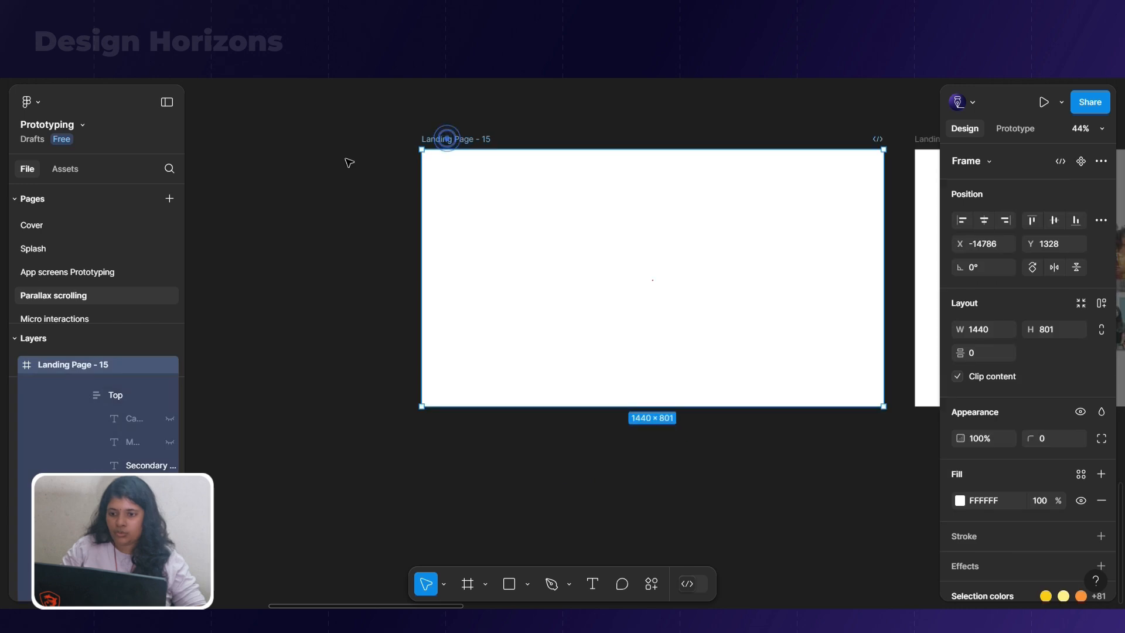
pyautogui.click(1022, 129)
pyautogui.scroll(1, 737, 174)
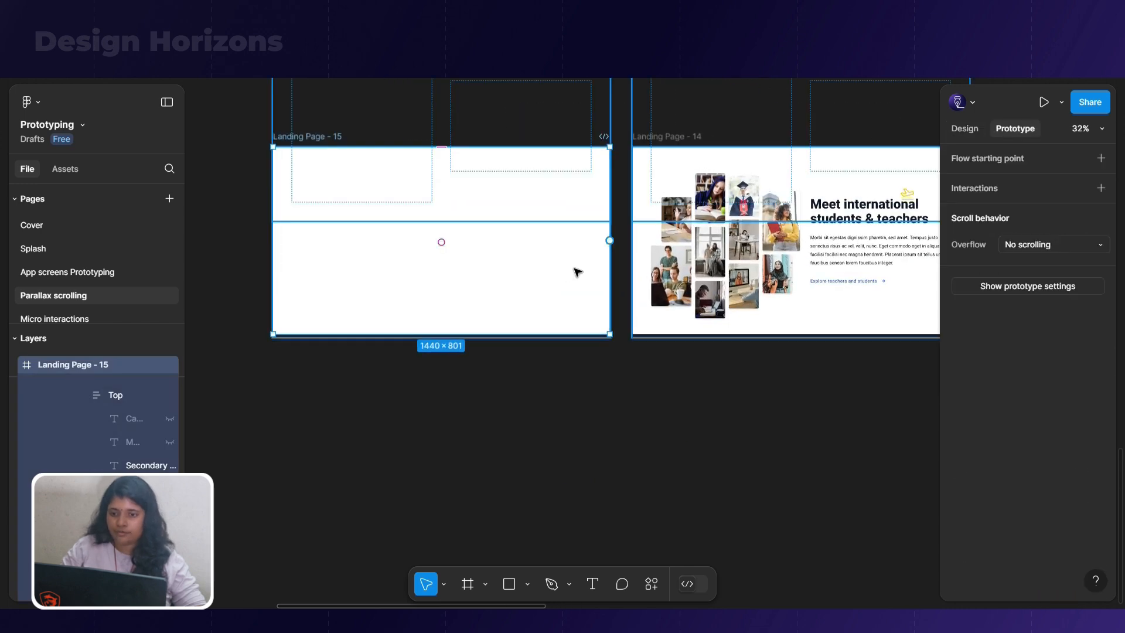
pyautogui.moveTo(610, 240); pyautogui.dragTo(650, 282)
pyautogui.click(655, 312)
pyautogui.click(639, 488)
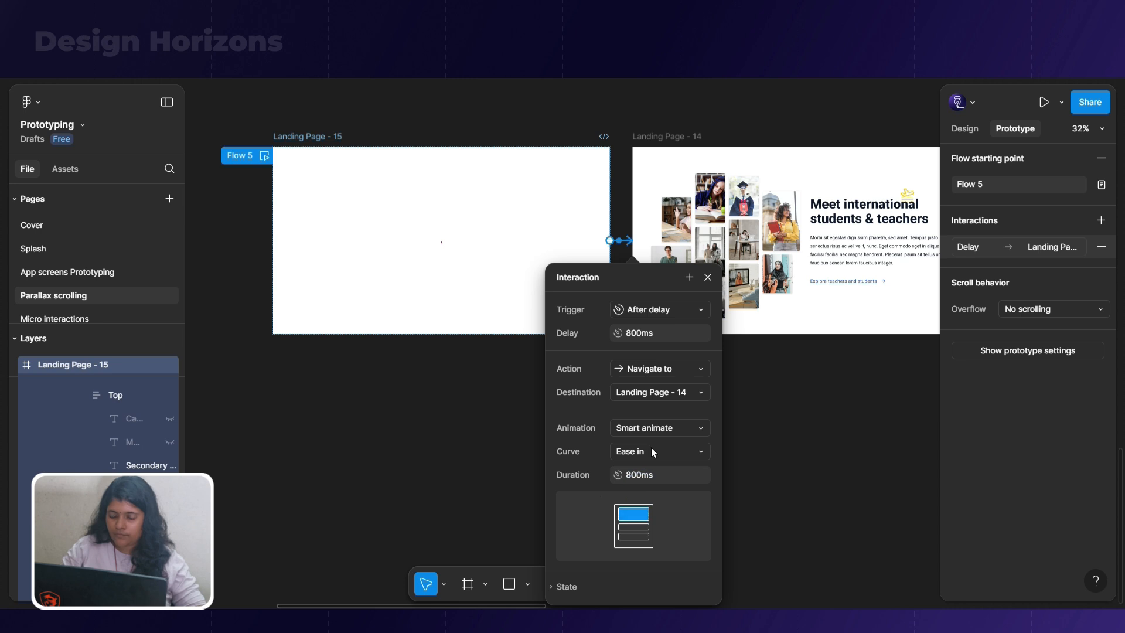
pyautogui.click(482, 459)
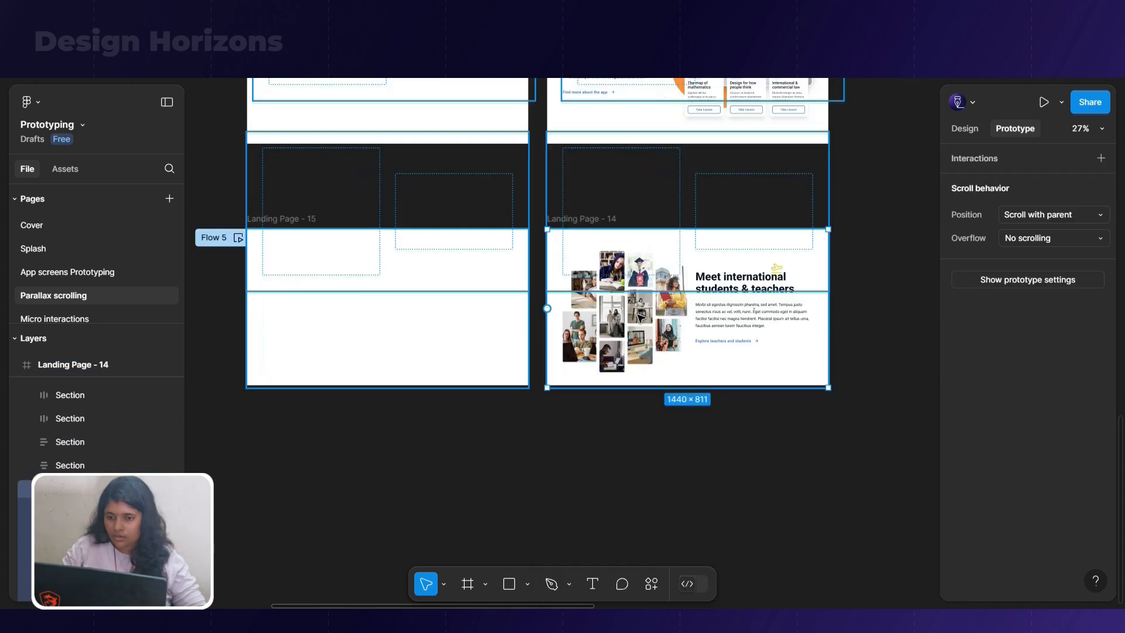
# Ungroup the heading and paragraph text column in Landing Page - 14 and replay the prototype preview
pyautogui.doubleClick(638, 314)
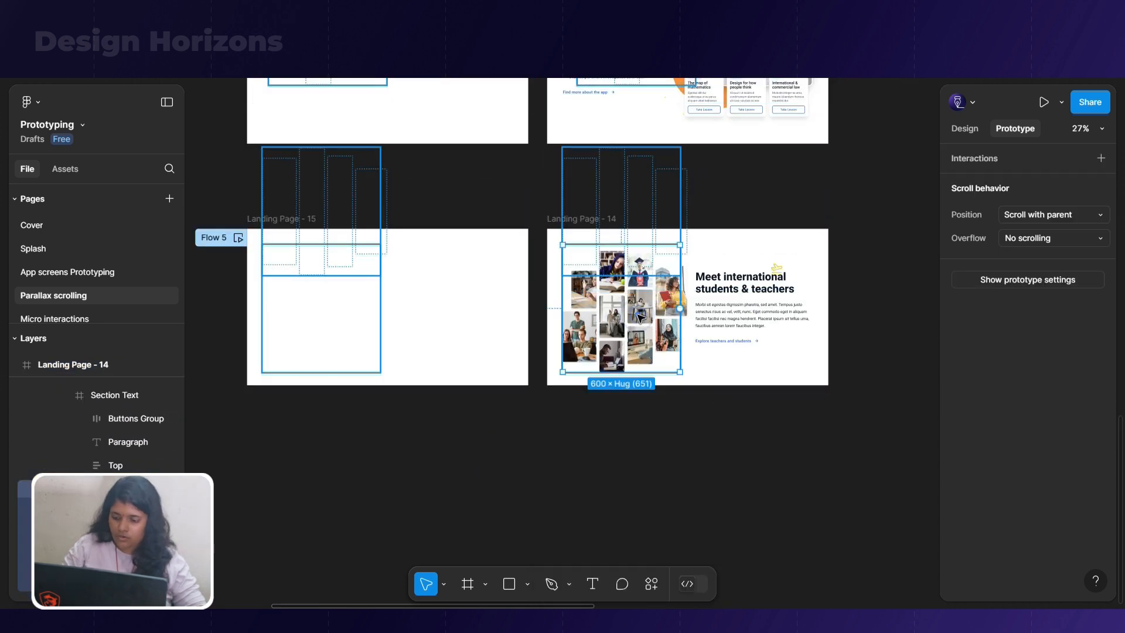
pyautogui.click(685, 405)
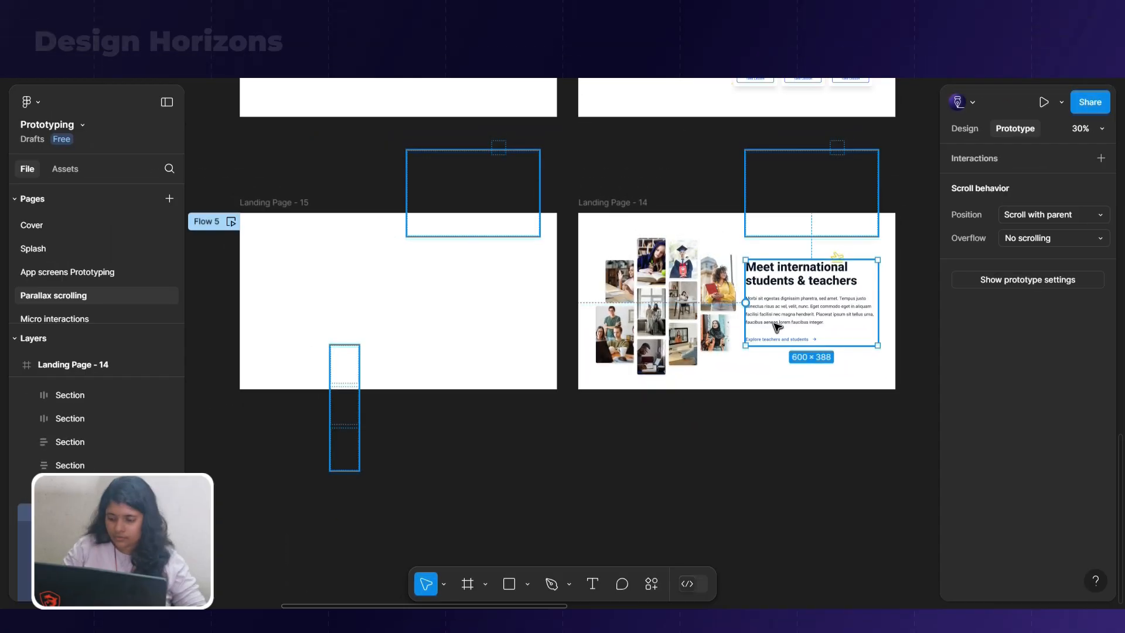
pyautogui.rightClick(774, 323)
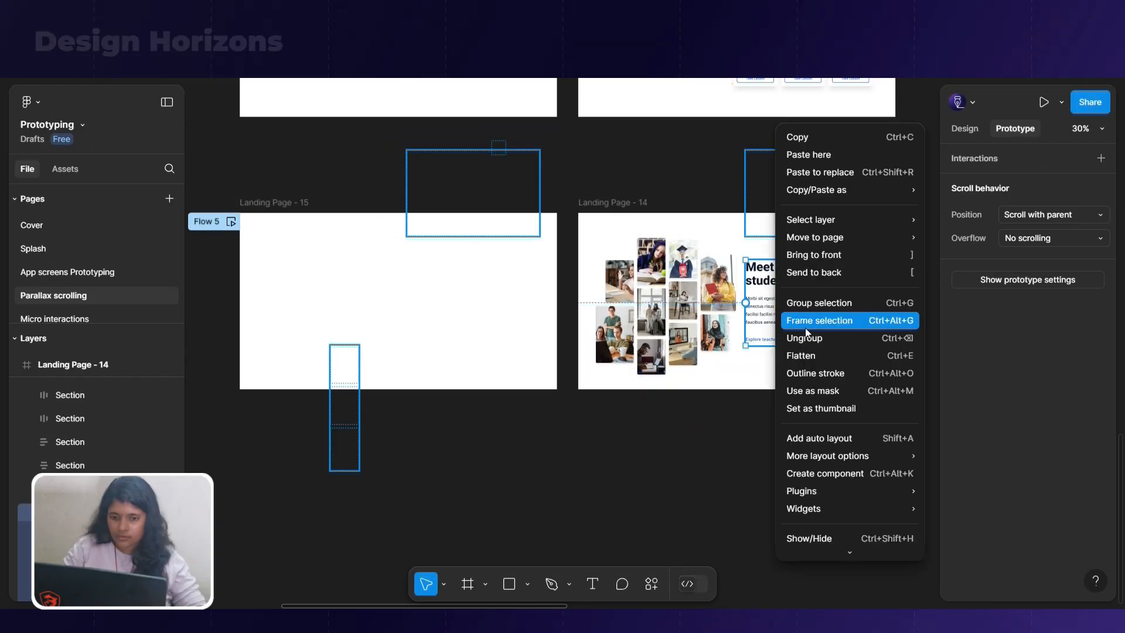
pyautogui.click(820, 339)
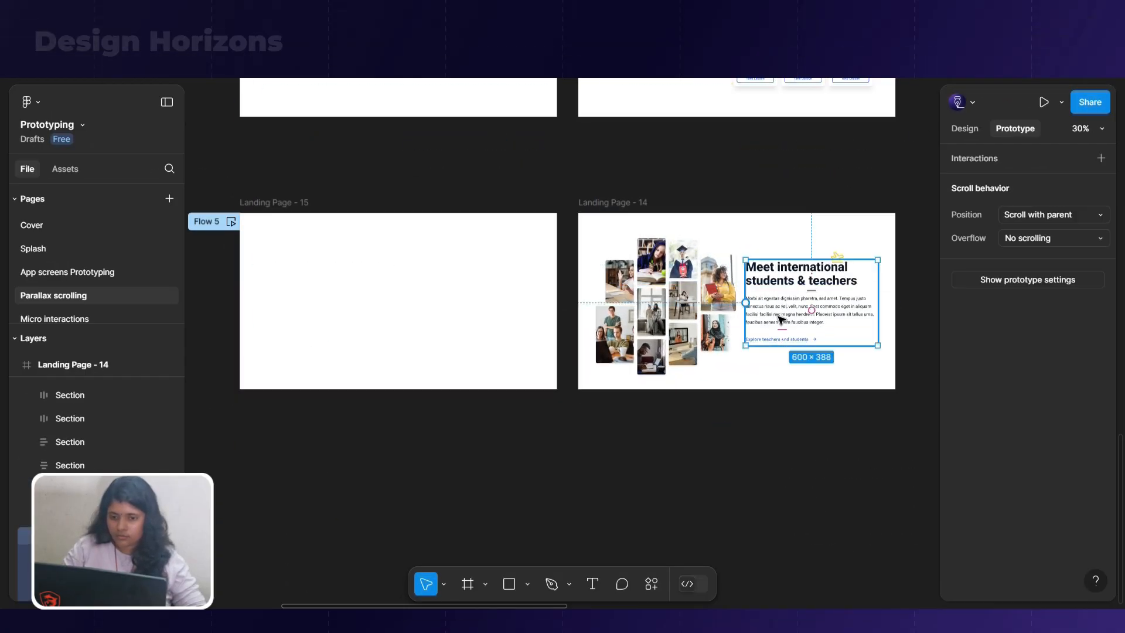
pyautogui.click(363, 11)
pyautogui.press('r')
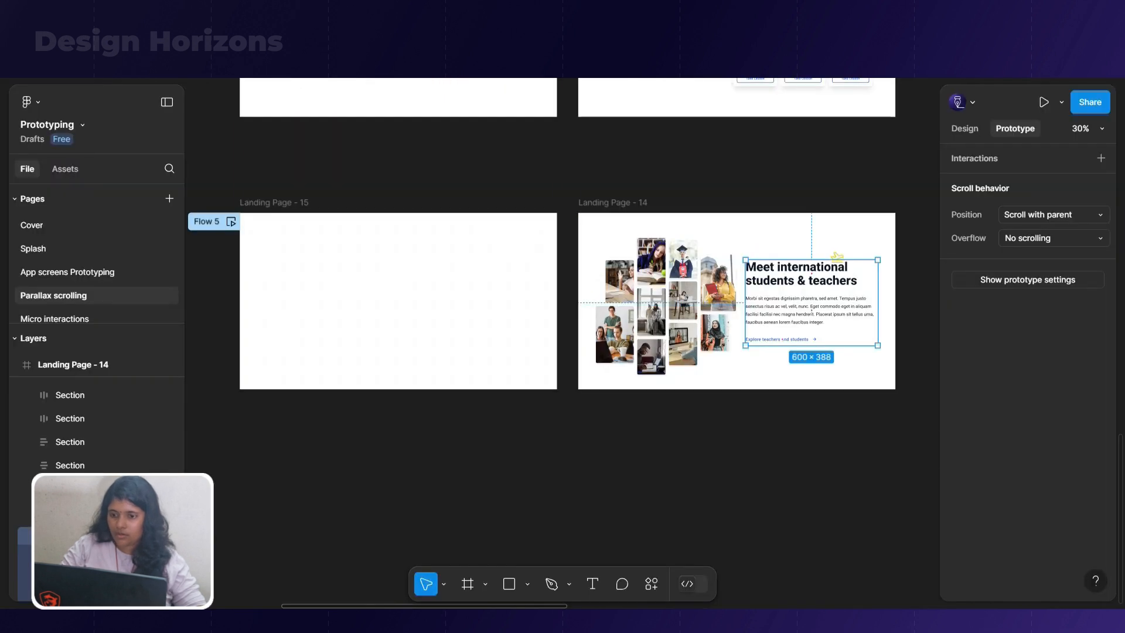
# Ungroup the Col layer that holds the section text in Landing Page - 15
pyautogui.click(530, 310)
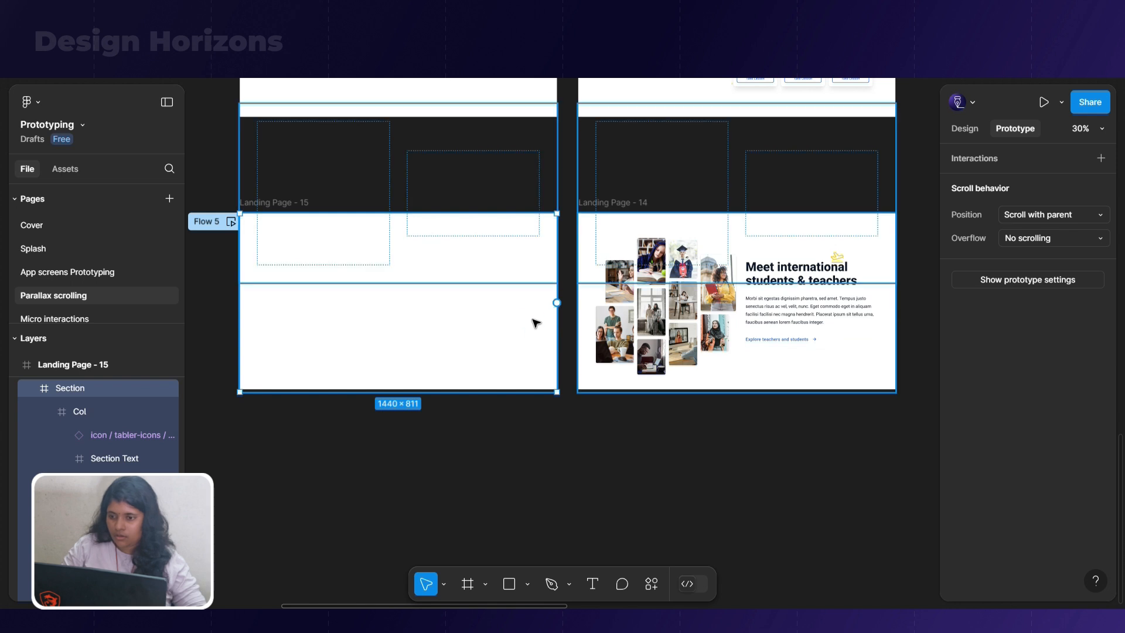
pyautogui.click(97, 411)
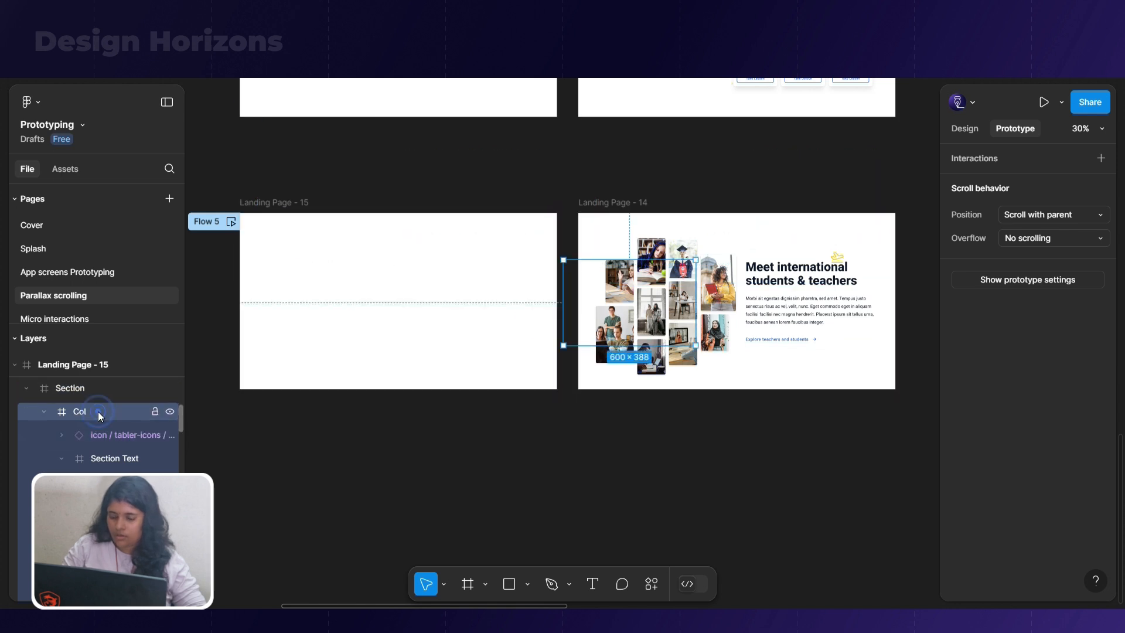
pyautogui.rightClick(98, 411)
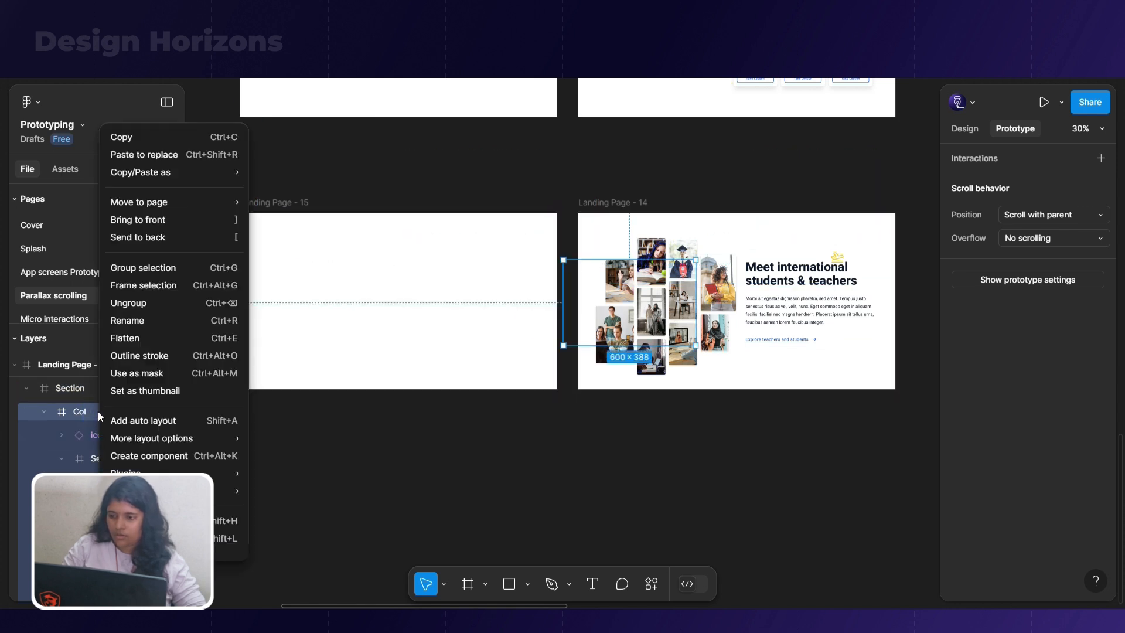
pyautogui.click(136, 304)
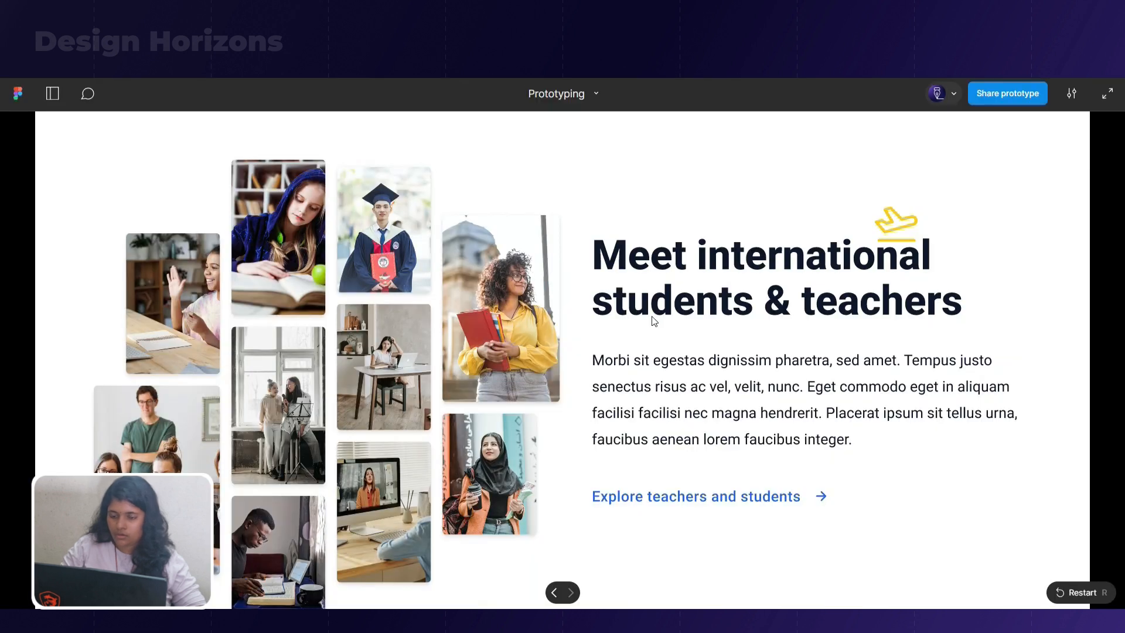
# Replay the international students section's transition in the prototype preview and return to the design canvas
pyautogui.press('r')
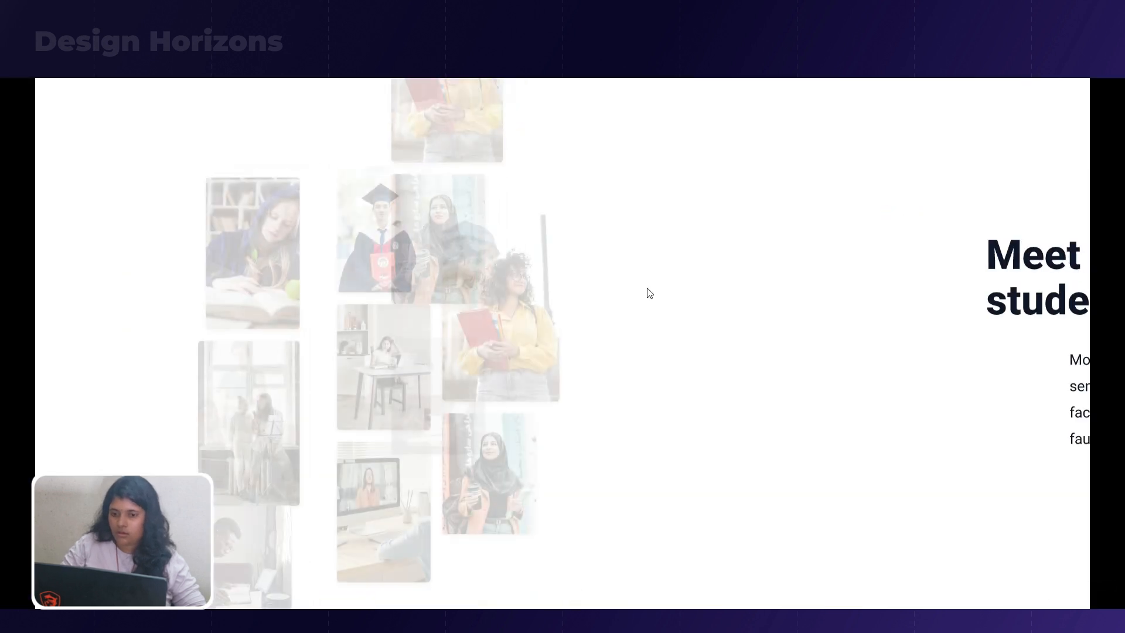
pyautogui.press('r')
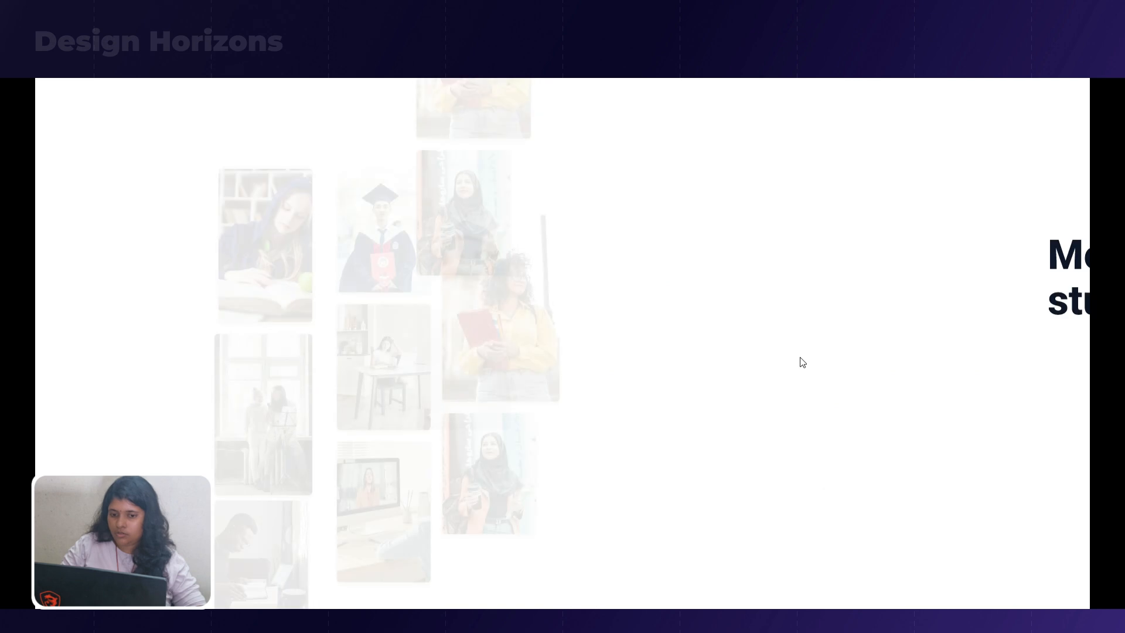
pyautogui.press('r')
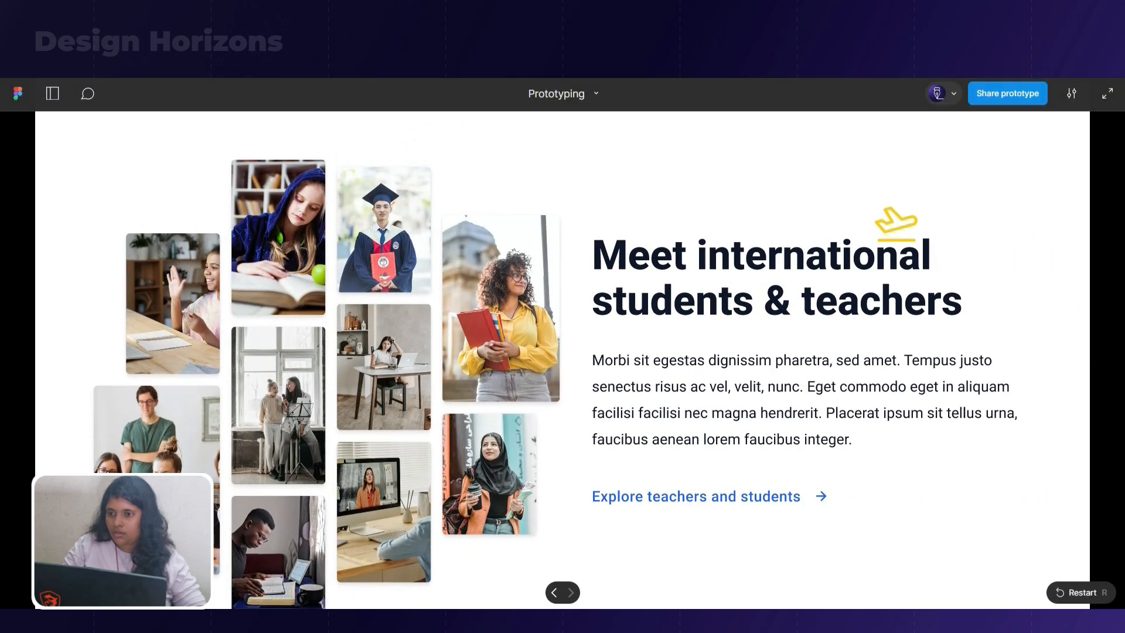
pyautogui.press('Escape')
pyautogui.click(361, 454)
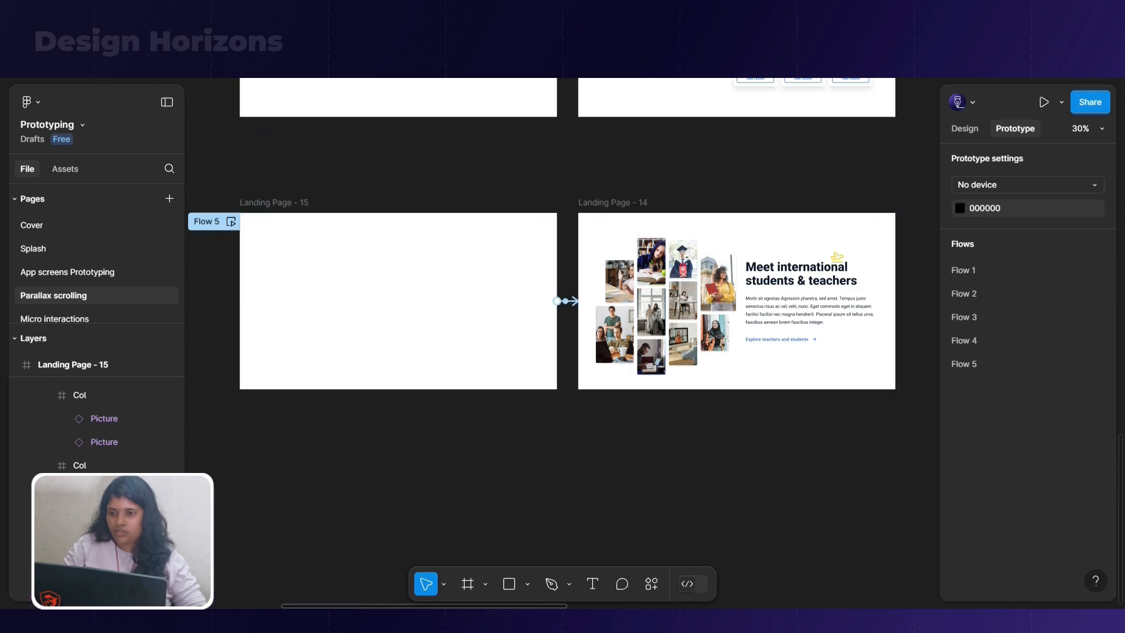
# Preview Flow 5 from its starting point, replay it in full screen, and return to the design canvas
pyautogui.click(231, 222)
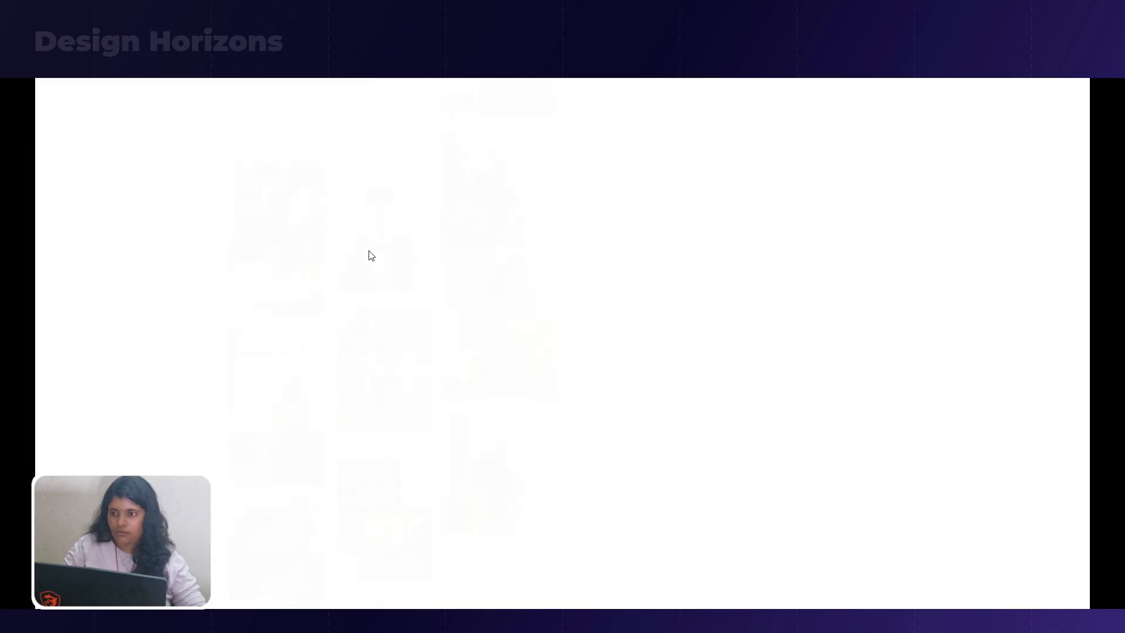
pyautogui.click(95, 92)
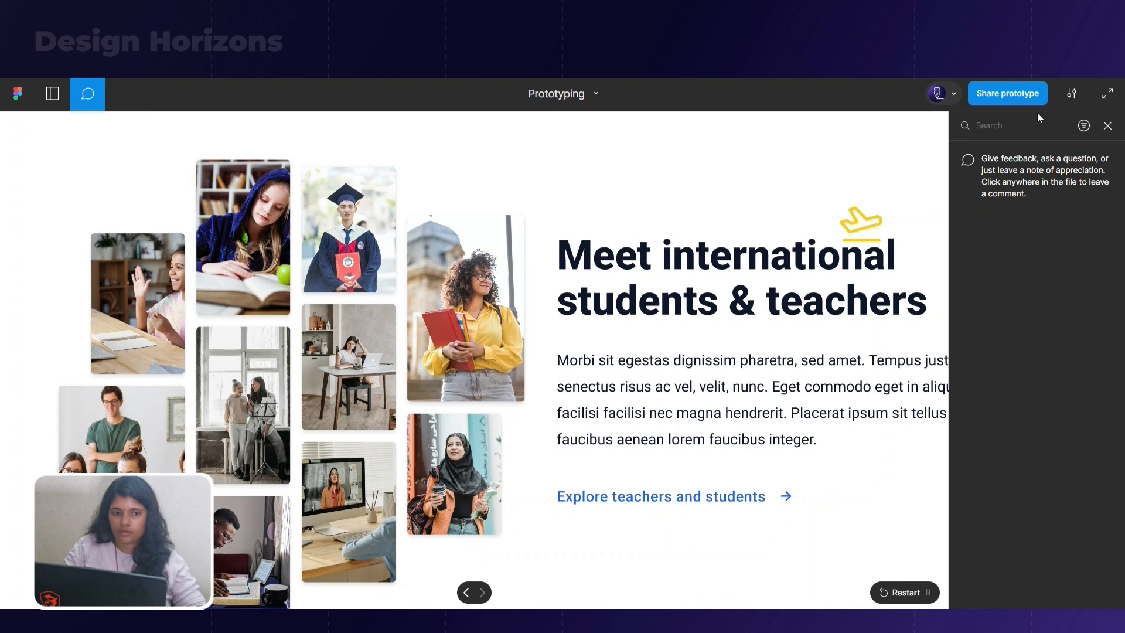
pyautogui.click(1107, 125)
pyautogui.click(53, 94)
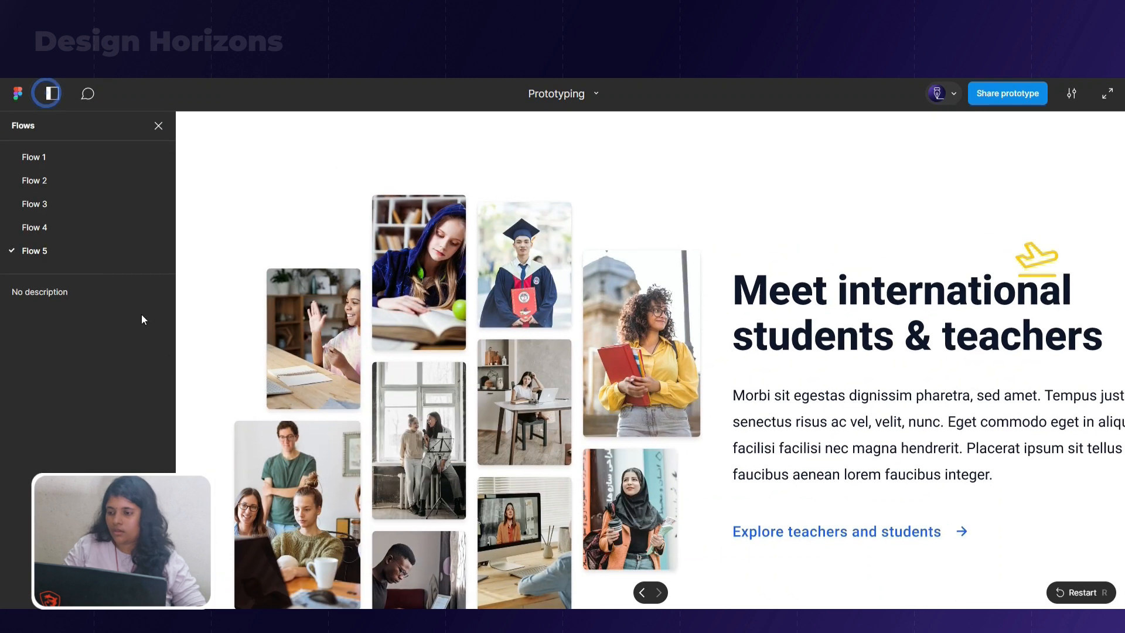
pyautogui.click(82, 250)
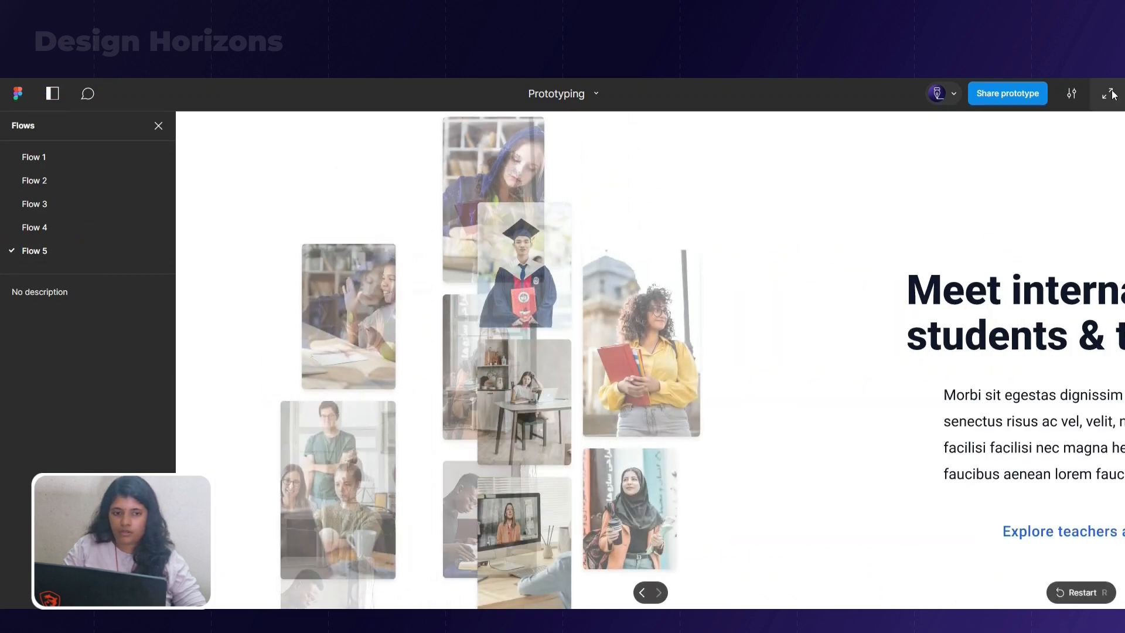
pyautogui.click(1109, 94)
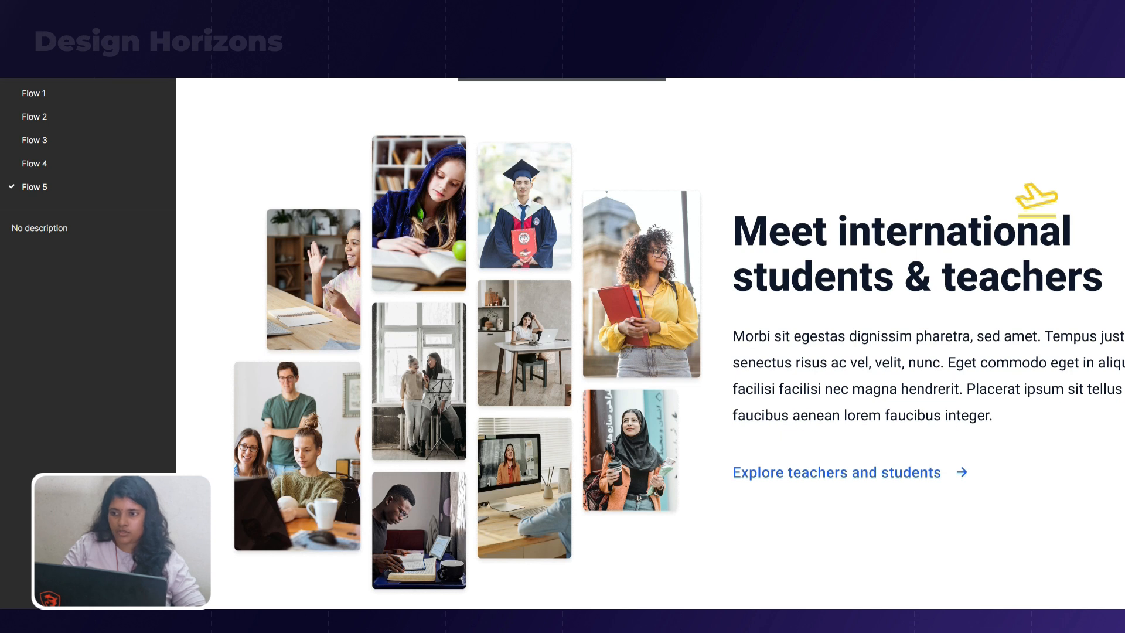
pyautogui.click(52, 30)
pyautogui.press('r')
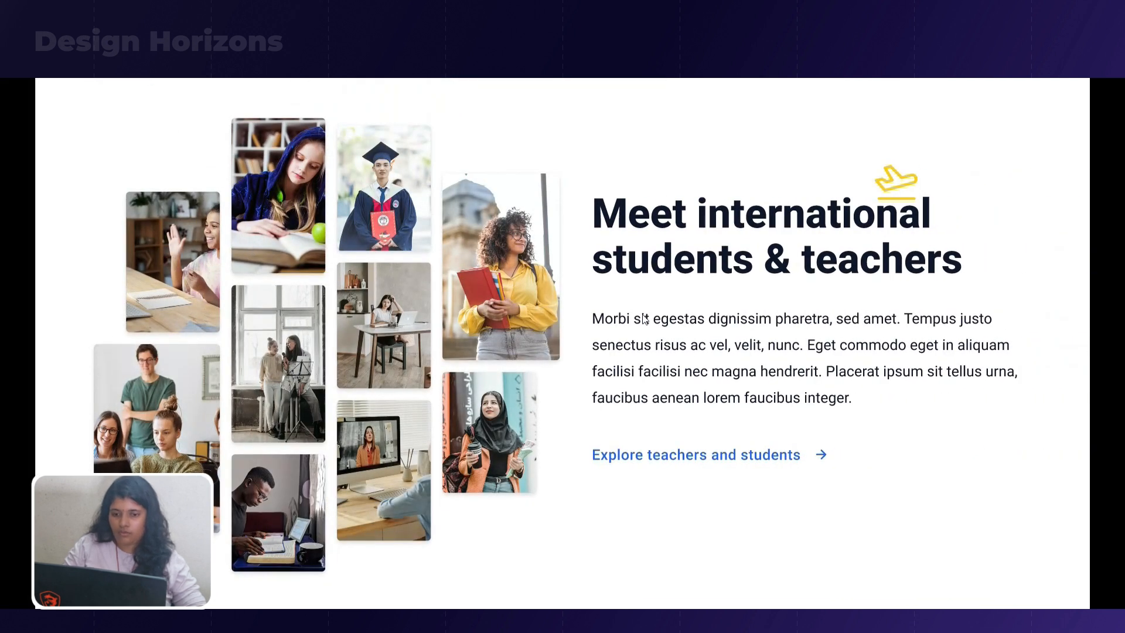
pyautogui.press('Escape')
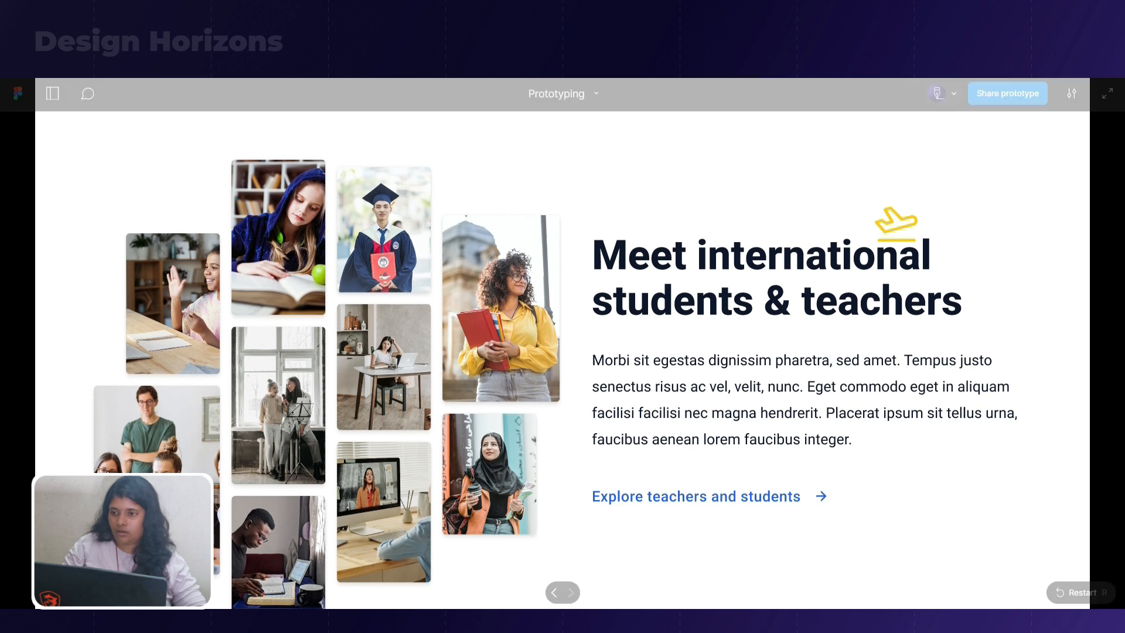
pyautogui.click(409, 11)
# Duplicate Landing Page - 14 below itself and shift the copy's sections up until the dark statistics band reaches the frame's upper edge
pyautogui.scroll(-2, 412, 189)
pyautogui.moveTo(562, 201); pyautogui.dragTo(563, 399)
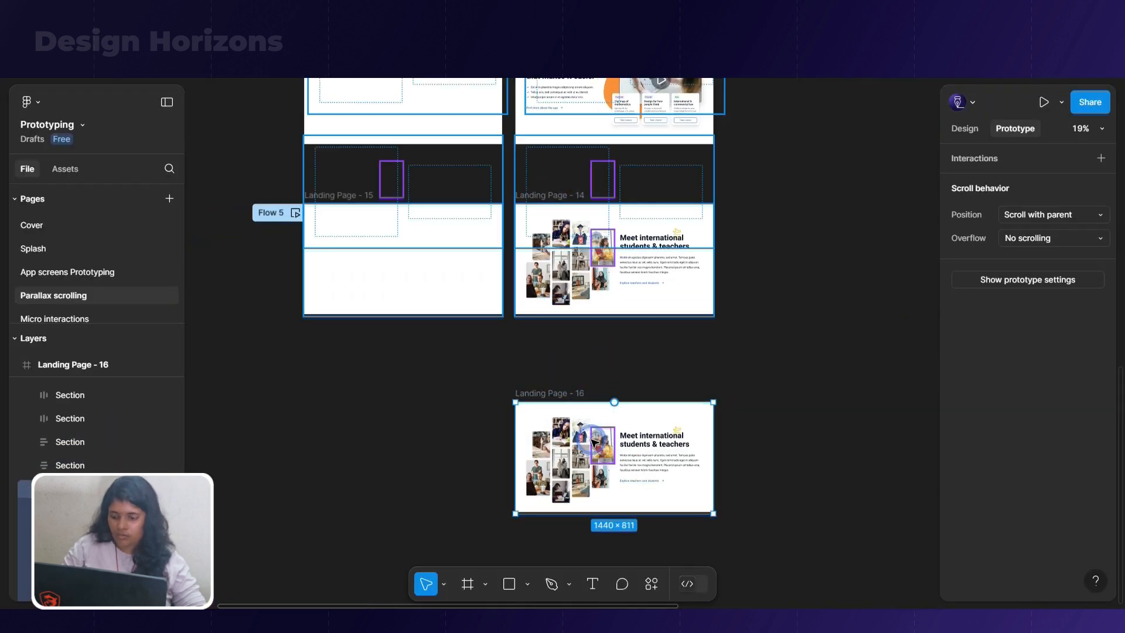
pyautogui.press('Return')
pyautogui.hotkey('shift', 'Up')
pyautogui.hotkey('shift', 'Up')
pyautogui.hotkey('shift', 'Up')
pyautogui.hotkey('shift', 'Up')
pyautogui.hotkey('shift', 'Up')
pyautogui.hotkey('shift', 'Up')
pyautogui.hotkey('shift', 'Up')
pyautogui.hotkey('shift', 'Up')
pyautogui.hotkey('shift', 'Up')
pyautogui.hotkey('shift', 'Up')
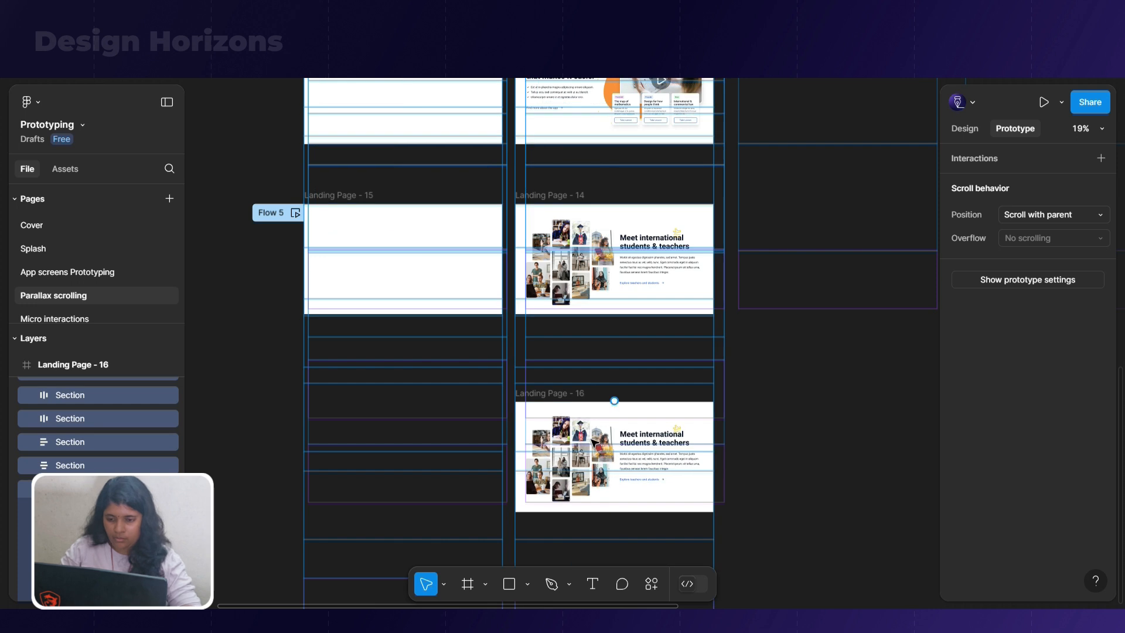
pyautogui.hotkey('shift', 'Up')
pyautogui.hotkey('shift', 'Up')
pyautogui.hotkey('shift', 'Up')
pyautogui.hotkey('shift', 'Up')
pyautogui.hotkey('shift', 'Up')
pyautogui.hotkey('shift', 'Up')
pyautogui.hotkey('shift', 'Up')
pyautogui.hotkey('shift', 'Up')
pyautogui.hotkey('shift', 'Up')
pyautogui.hotkey('shift', 'Up')
pyautogui.hotkey('shift', 'Up')
pyautogui.hotkey('shift', 'Up')
pyautogui.hotkey('shift', 'Up')
pyautogui.hotkey('shift', 'Up')
pyautogui.hotkey('shift', 'Up')
pyautogui.hotkey('shift', 'Up')
pyautogui.hotkey('shift', 'Up')
pyautogui.hotkey('shift', 'Up')
pyautogui.hotkey('shift', 'Up')
pyautogui.hotkey('shift', 'Up')
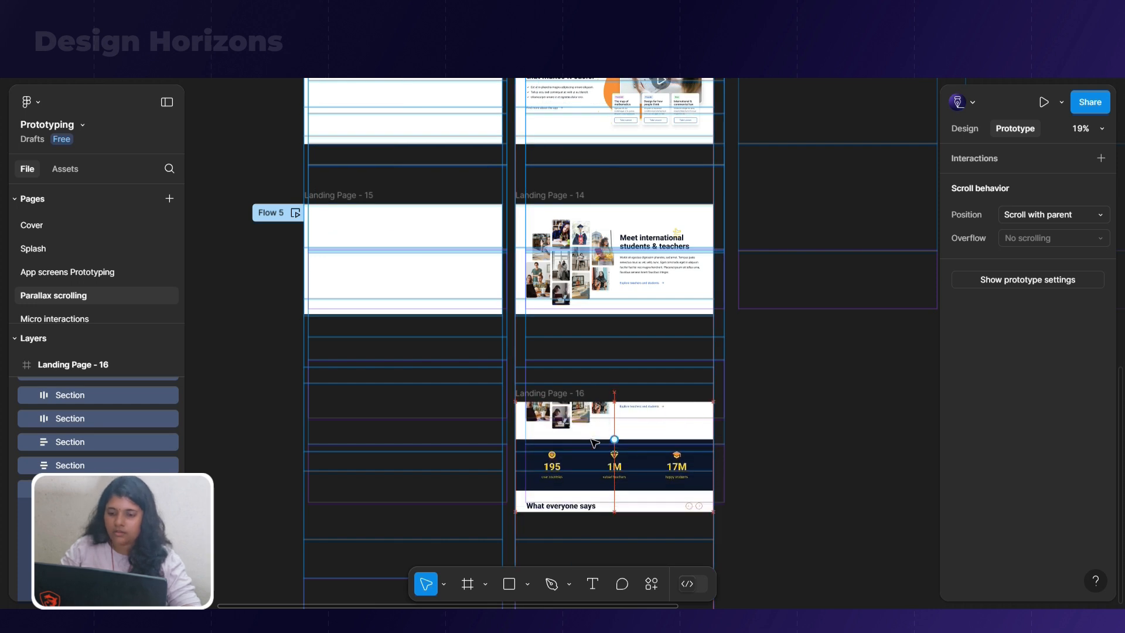
pyautogui.hotkey('shift', 'Up')
pyautogui.hotkey('shift', 'Up')
pyautogui.hotkey('shift', 'Up')
pyautogui.hotkey('shift', 'Up')
pyautogui.hotkey('shift', 'Up')
pyautogui.hotkey('shift', 'Up')
pyautogui.hotkey('shift', 'Up')
pyautogui.hotkey('shift', 'Up')
pyautogui.hotkey('shift', 'Up')
pyautogui.hotkey('shift', 'Up')
pyautogui.hotkey('shift', 'Up')
pyautogui.hotkey('shift', 'Up')
pyautogui.hotkey('shift', 'Up')
pyautogui.hotkey('shift', 'Up')
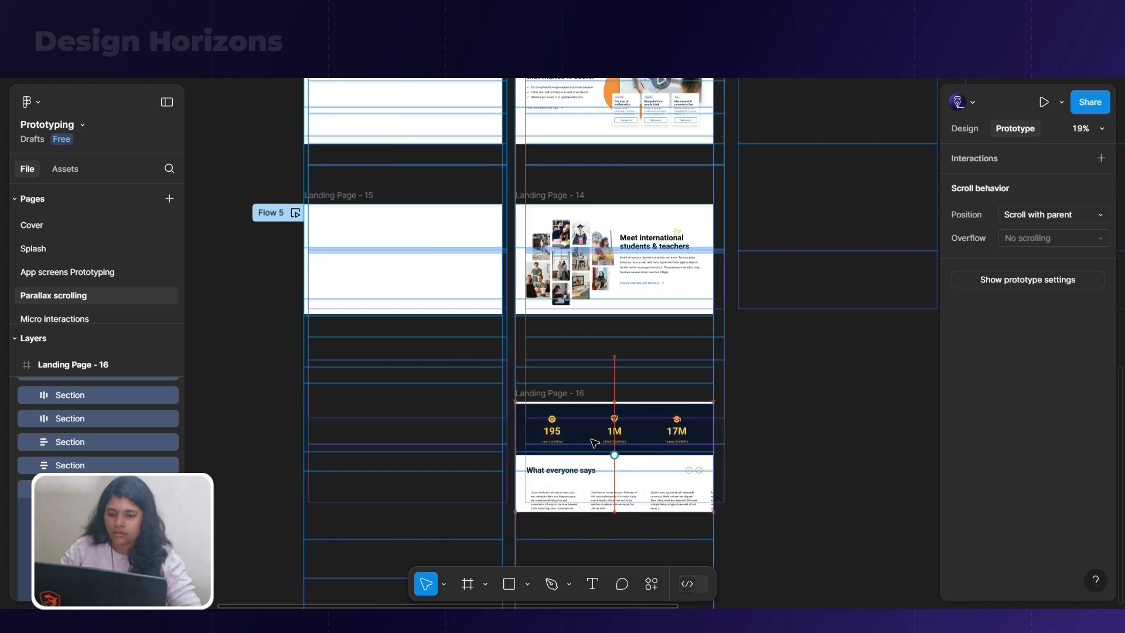
pyautogui.hotkey('shift', 'Up')
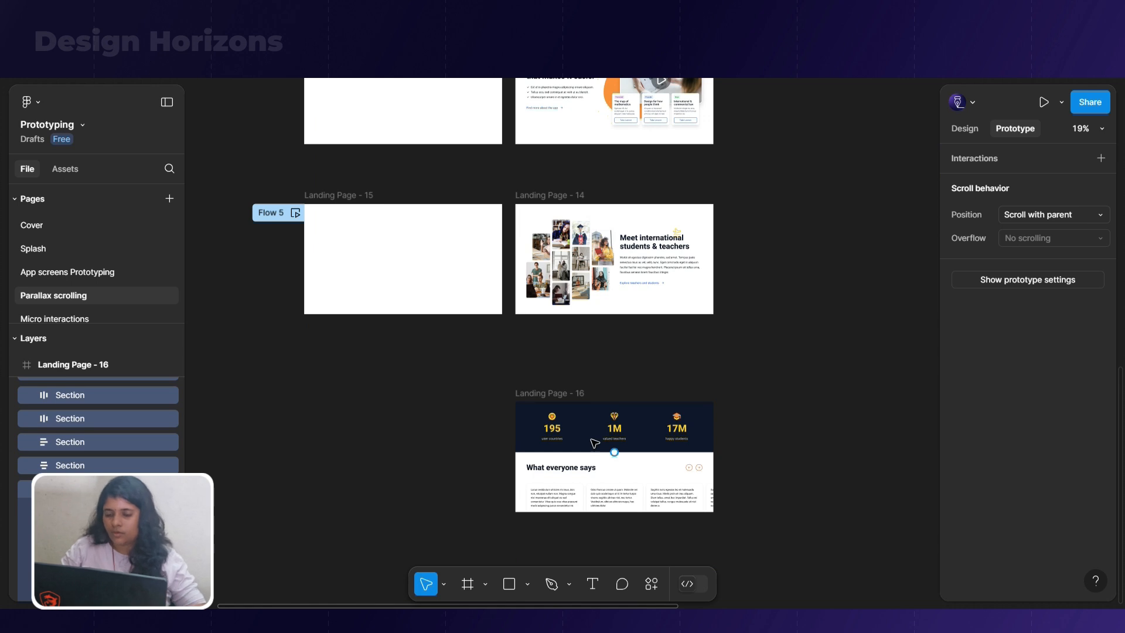
pyautogui.keyDown('alt'); pyautogui.moveTo(579, 387); pyautogui.dragTo(334, 387); pyautogui.keyUp('alt')
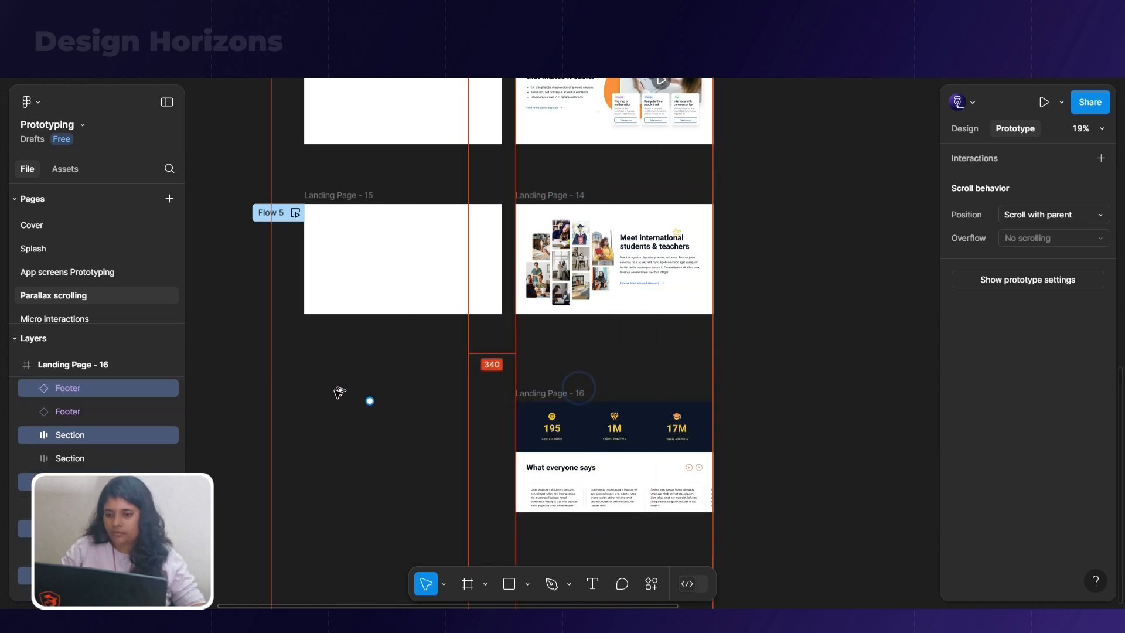
pyautogui.hotkey('ctrl', 'z')
pyautogui.click(485, 397)
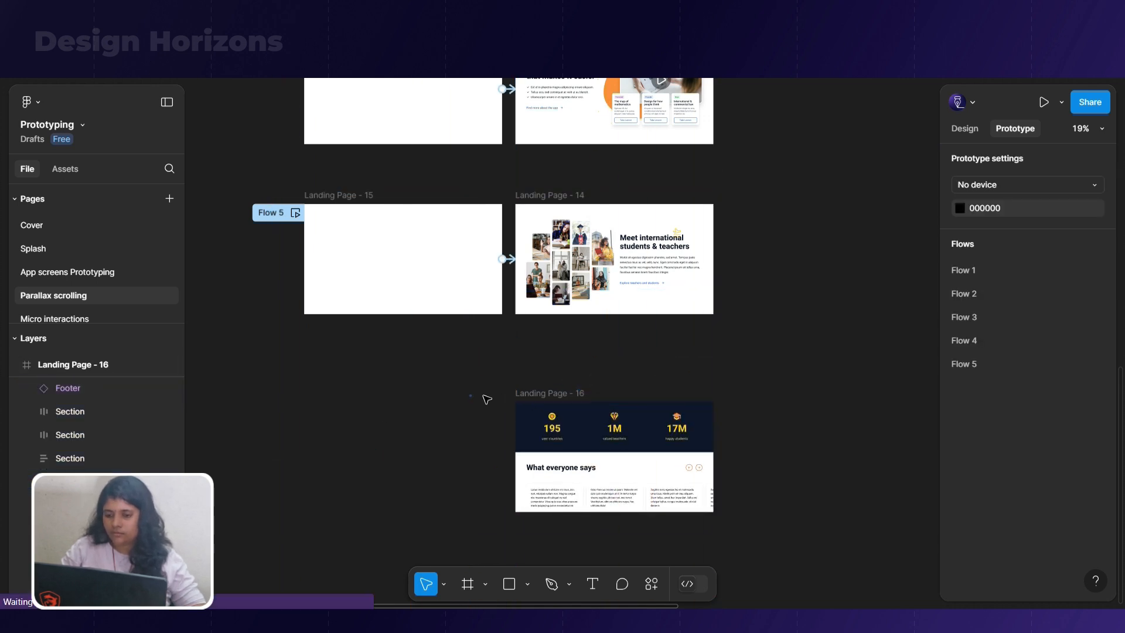
pyautogui.click(515, 393)
pyautogui.keyDown('alt'); pyautogui.moveTo(515, 393); pyautogui.dragTo(304, 393); pyautogui.keyUp('alt')
pyautogui.scroll(-1, 426, 382)
pyautogui.scroll(-2, 426, 382)
pyautogui.hotkey('ctrl', 'z')
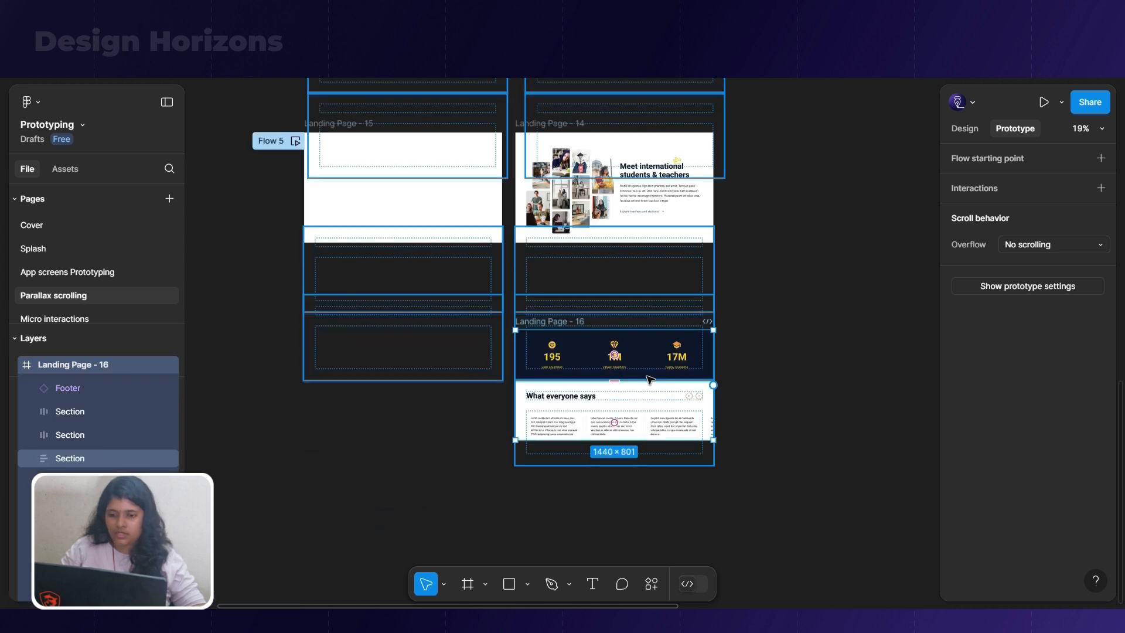
# Inspect the nested layers of the statistics band and the "What everyone says" section in Landing Page - 16
pyautogui.scroll(2, 726, 374)
pyautogui.click(622, 356)
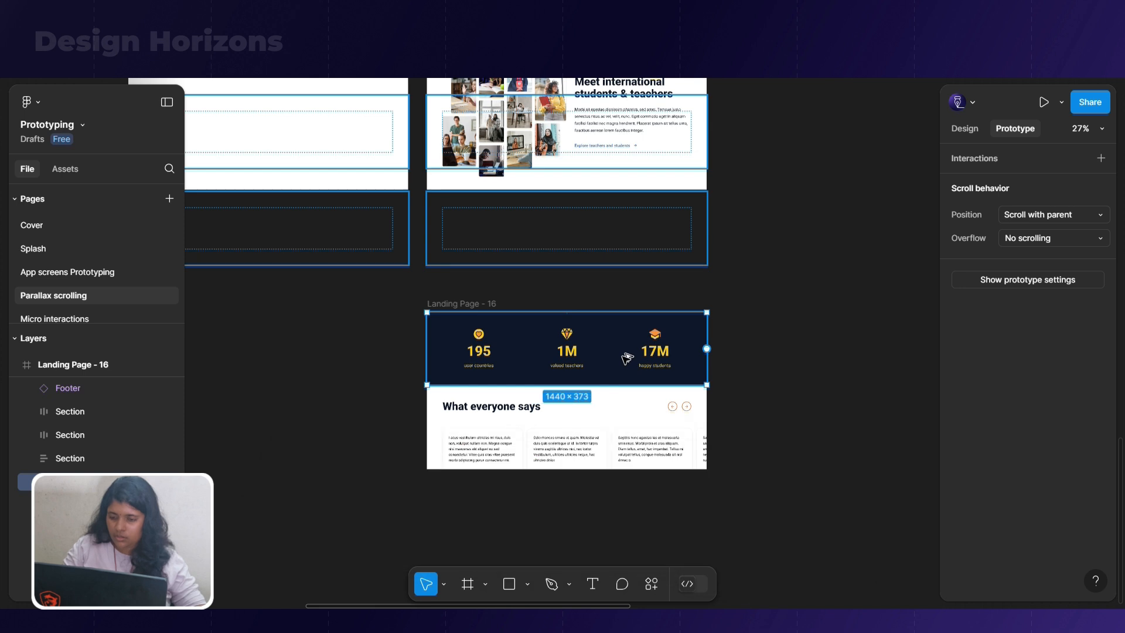
pyautogui.click(633, 426)
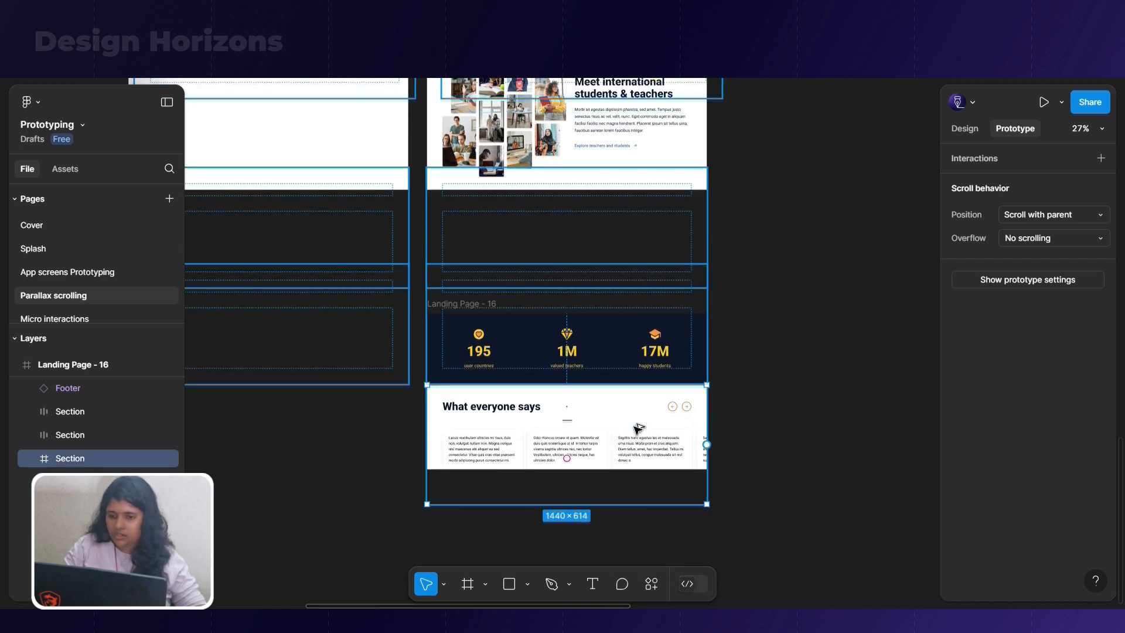
pyautogui.doubleClick(551, 431)
pyautogui.scroll(1, 606, 463)
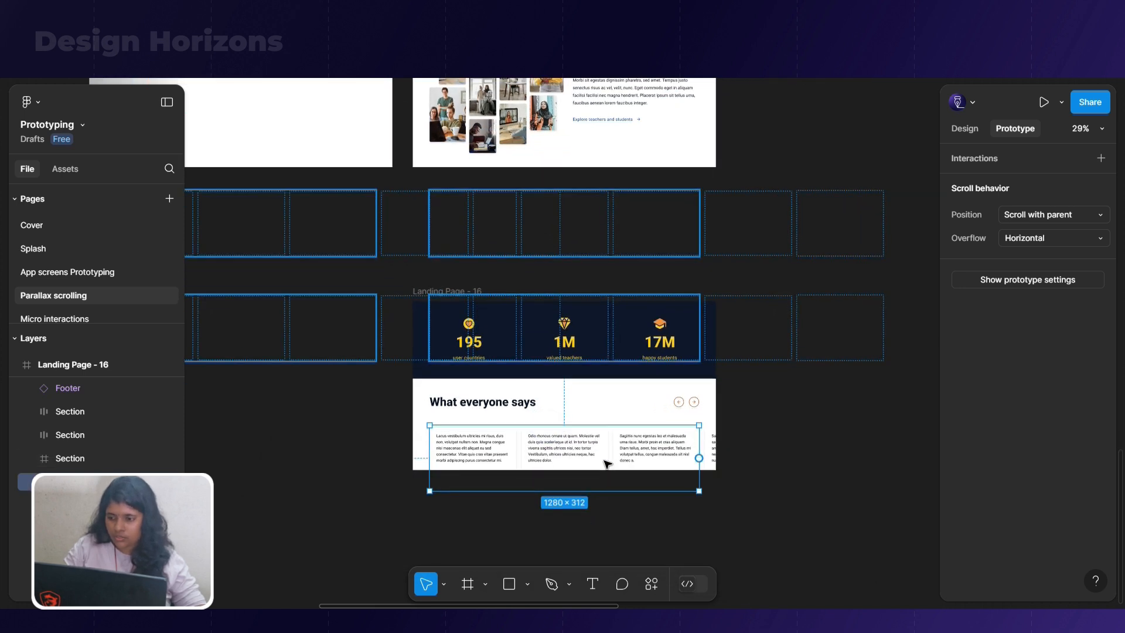
pyautogui.click(482, 407)
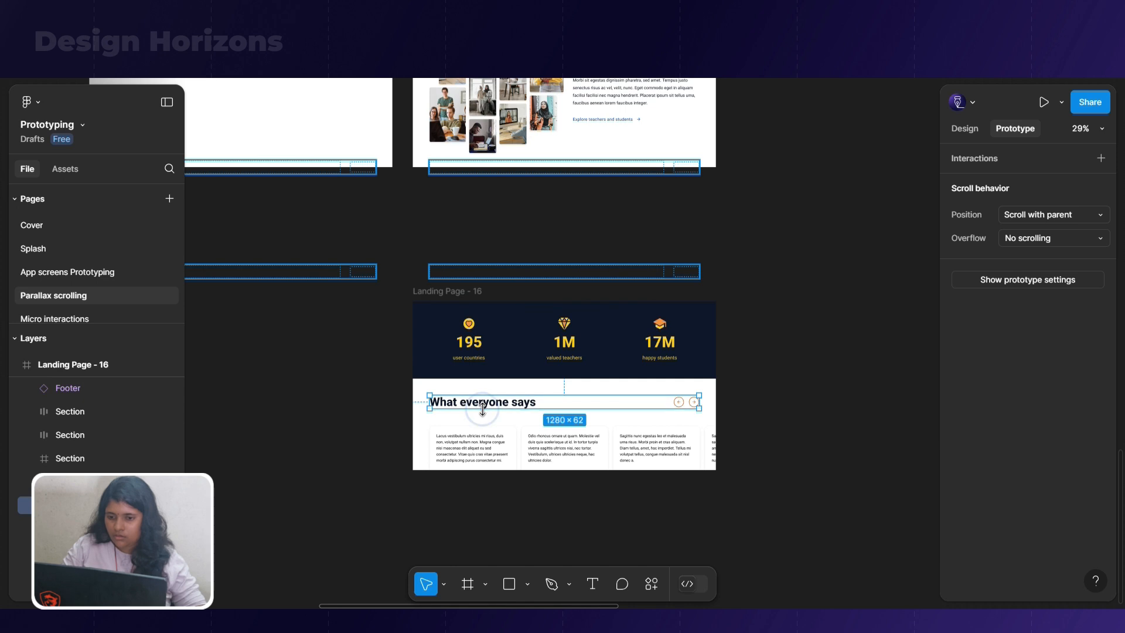
pyautogui.click(580, 334)
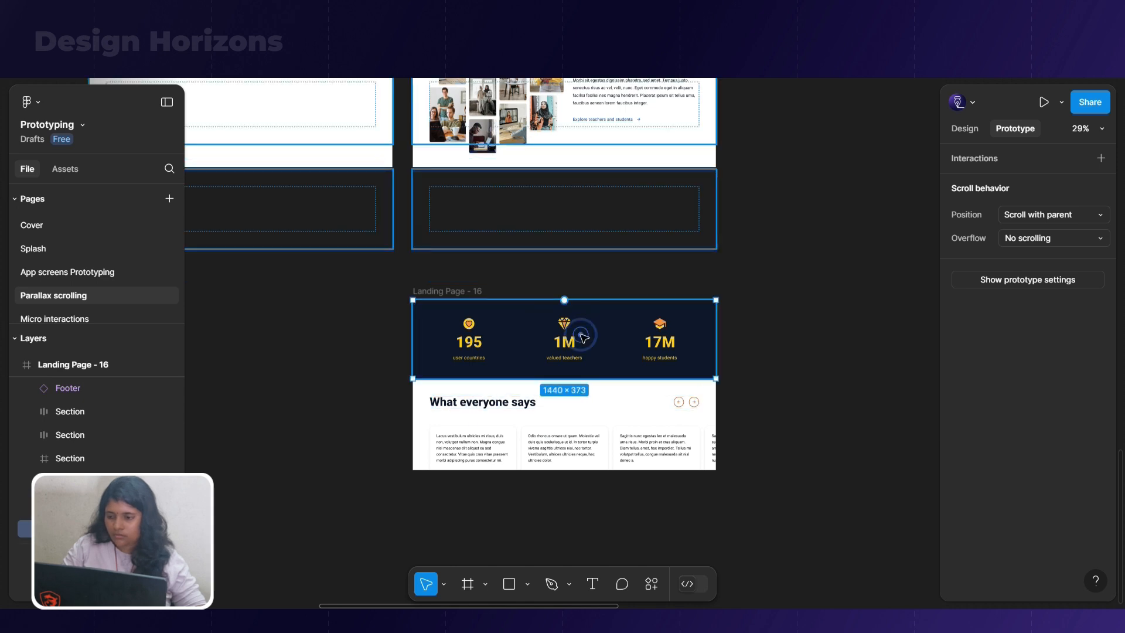
pyautogui.click(582, 336)
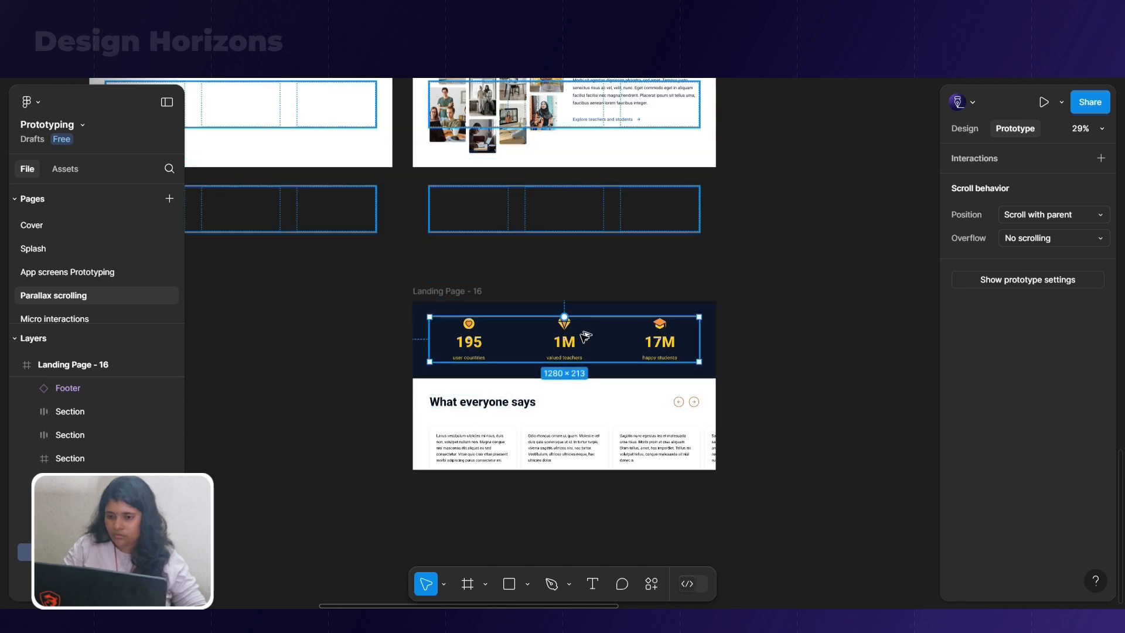
pyautogui.click(589, 347)
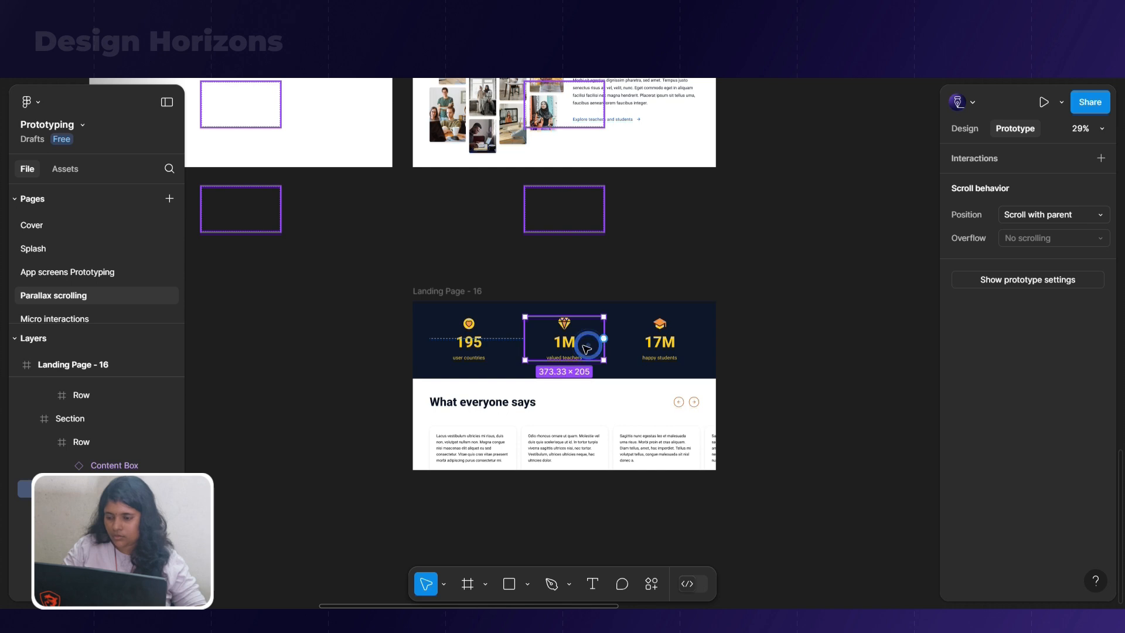
# Duplicate Landing Page - 16 into the empty space beside it, directly below Landing Page - 15
pyautogui.click(480, 344)
pyautogui.click(578, 343)
pyautogui.scroll(-3, 814, 335)
pyautogui.click(593, 303)
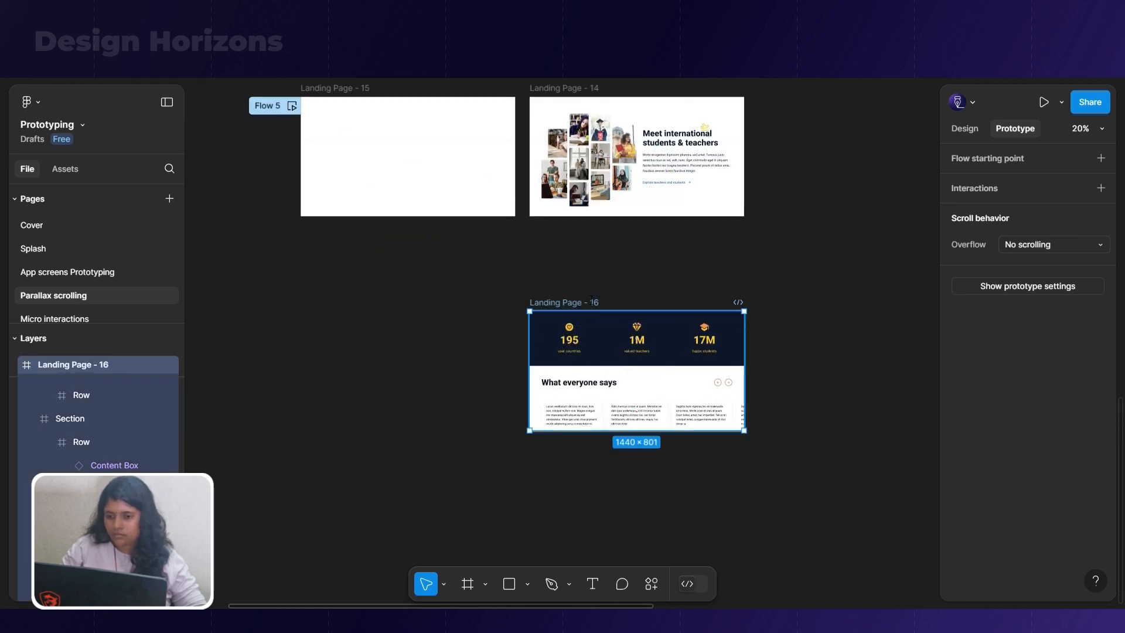
pyautogui.click(409, 302)
pyautogui.moveTo(562, 302); pyautogui.dragTo(340, 304)
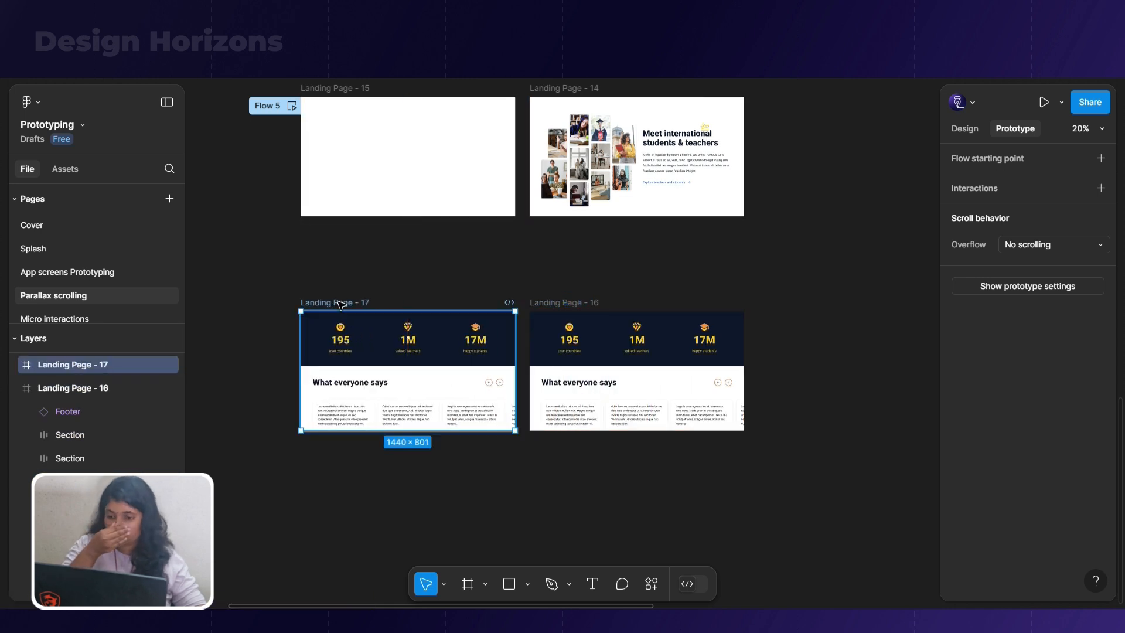
# In Landing Page - 17, move the "195 user countries" box straight up until it leaves the dark statistics band
pyautogui.scroll(3, 341, 424)
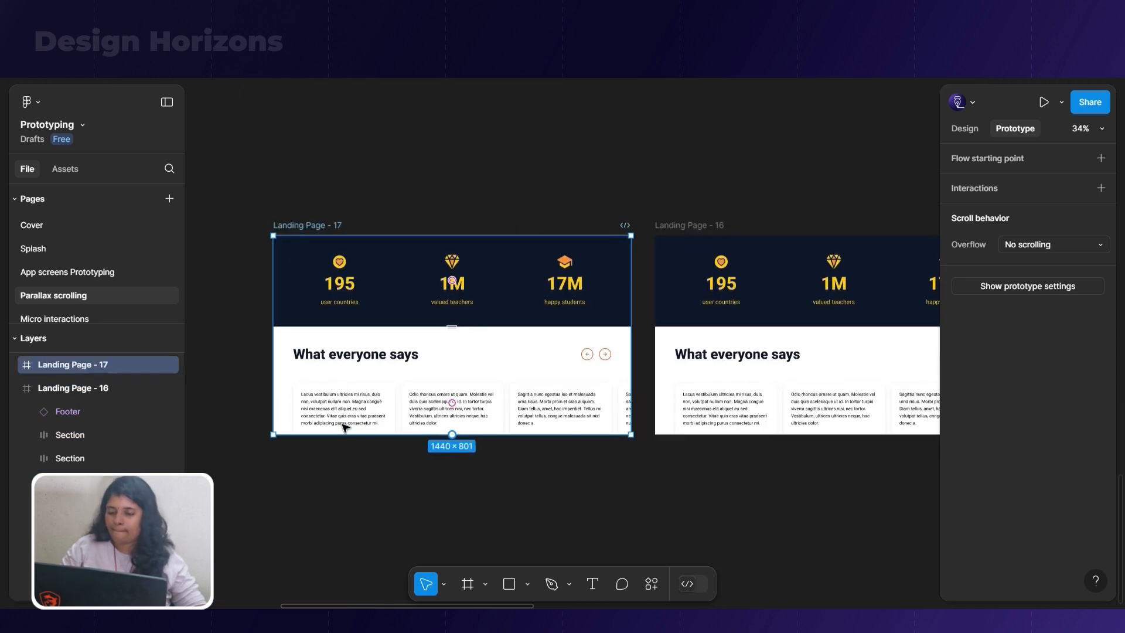
pyautogui.press('ctrl')
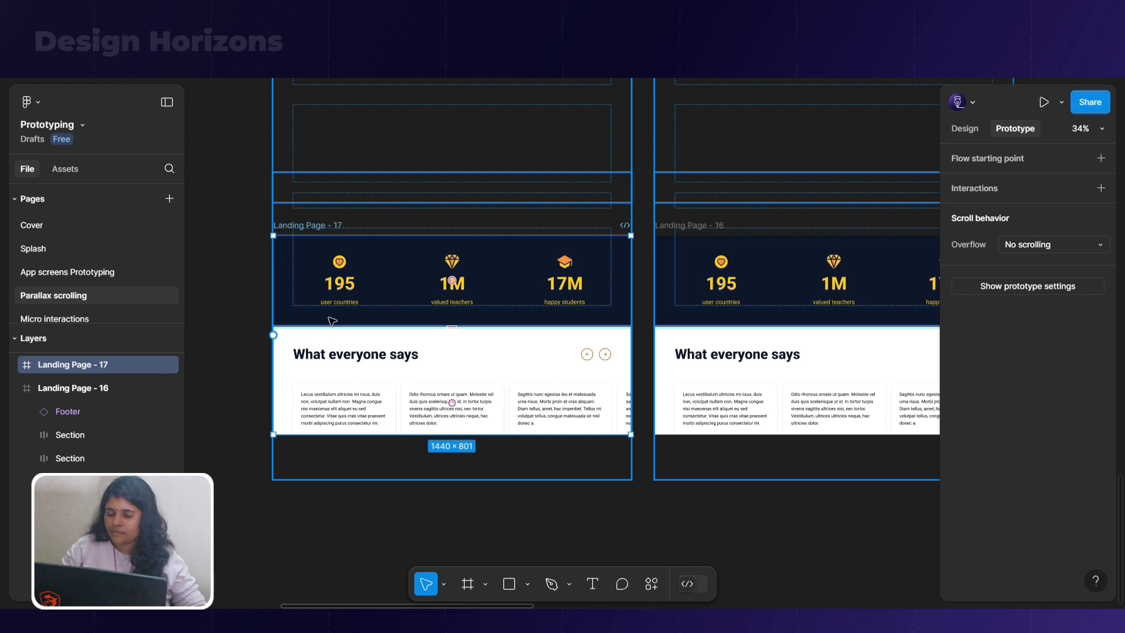
pyautogui.scroll(3, 426, 317)
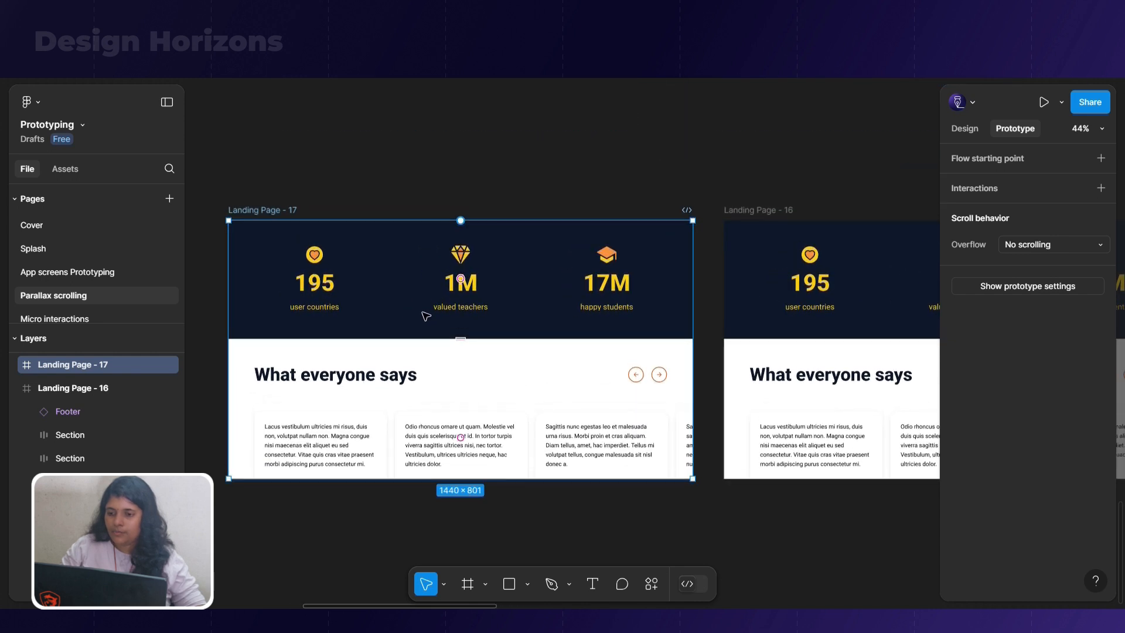
pyautogui.doubleClick(325, 294)
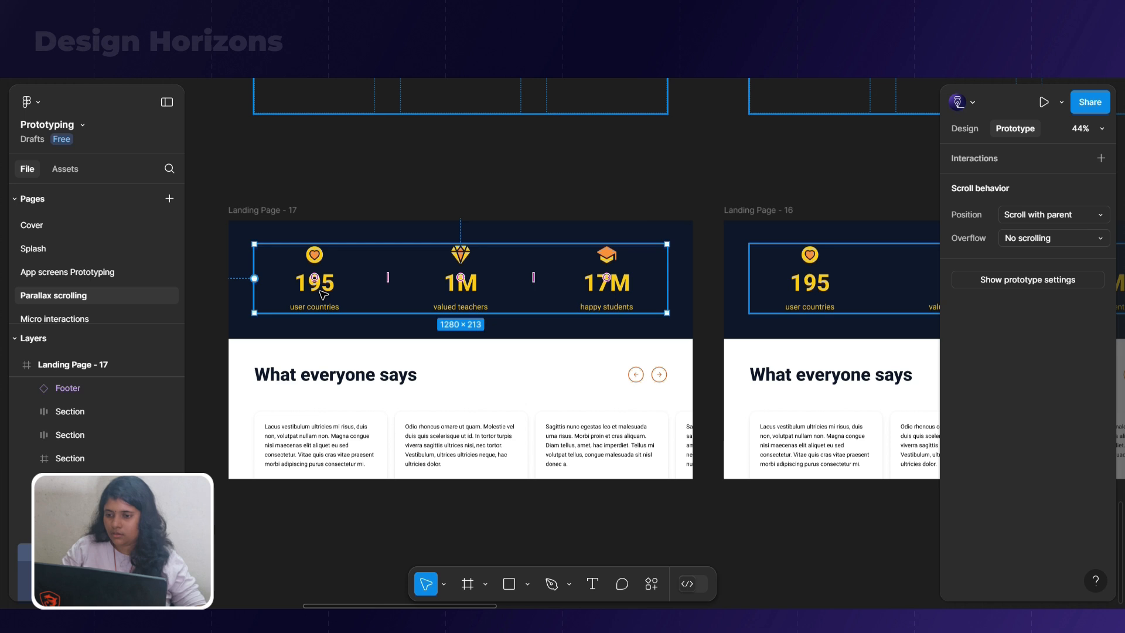
pyautogui.doubleClick(339, 285)
pyautogui.hotkey('shift', 'Up')
pyautogui.hotkey('shift', 'Up')
pyautogui.hotkey('shift', 'Up')
pyautogui.hotkey('shift', 'Up')
pyautogui.hotkey('shift', 'Up')
pyautogui.hotkey('shift', 'Up')
pyautogui.hotkey('shift', 'Up')
pyautogui.hotkey('shift', 'Up')
pyautogui.hotkey('shift', 'Up')
pyautogui.hotkey('shift', 'Up')
pyautogui.hotkey('shift', 'Up')
pyautogui.hotkey('shift', 'Up')
pyautogui.hotkey('shift', 'Up')
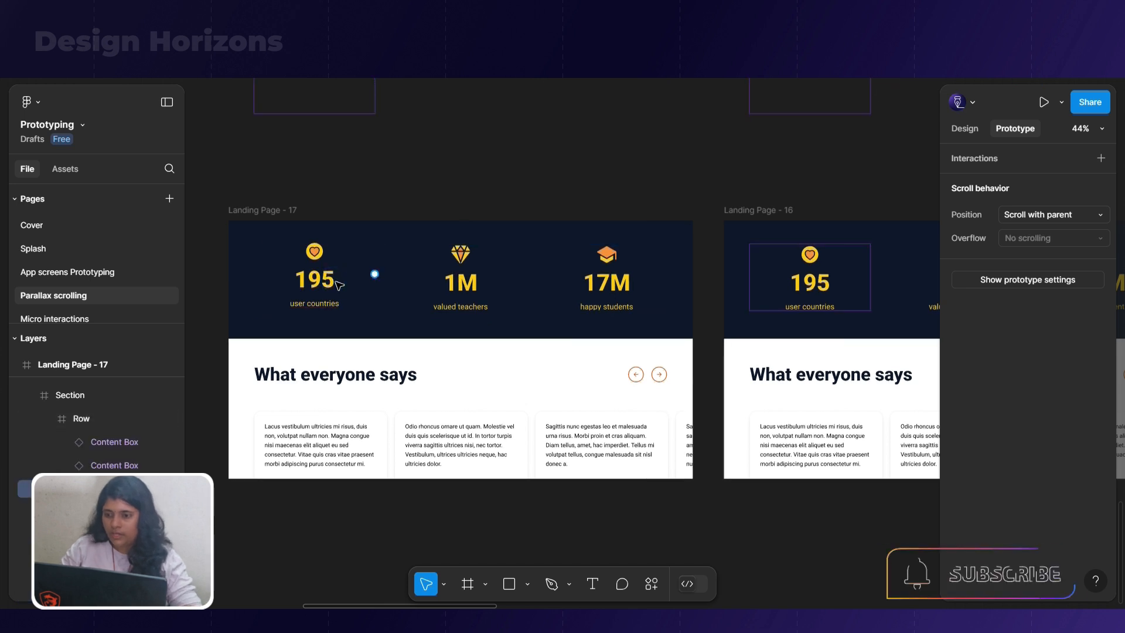
pyautogui.hotkey('shift', 'Up')
pyautogui.hotkey('shift', 'Up')
pyautogui.hotkey('shift', 'Up')
pyautogui.hotkey('shift', 'Up')
pyautogui.hotkey('shift', 'Up')
pyautogui.hotkey('shift', 'Up')
pyautogui.hotkey('shift', 'Up')
pyautogui.hotkey('shift', 'Up')
pyautogui.hotkey('shift', 'Up')
pyautogui.hotkey('shift', 'Up')
pyautogui.hotkey('shift', 'Up')
pyautogui.hotkey('shift', 'Up')
pyautogui.hotkey('shift', 'Up')
pyautogui.hotkey('shift', 'Up')
pyautogui.hotkey('shift', 'Up')
pyautogui.hotkey('shift', 'Up')
pyautogui.hotkey('shift', 'Up')
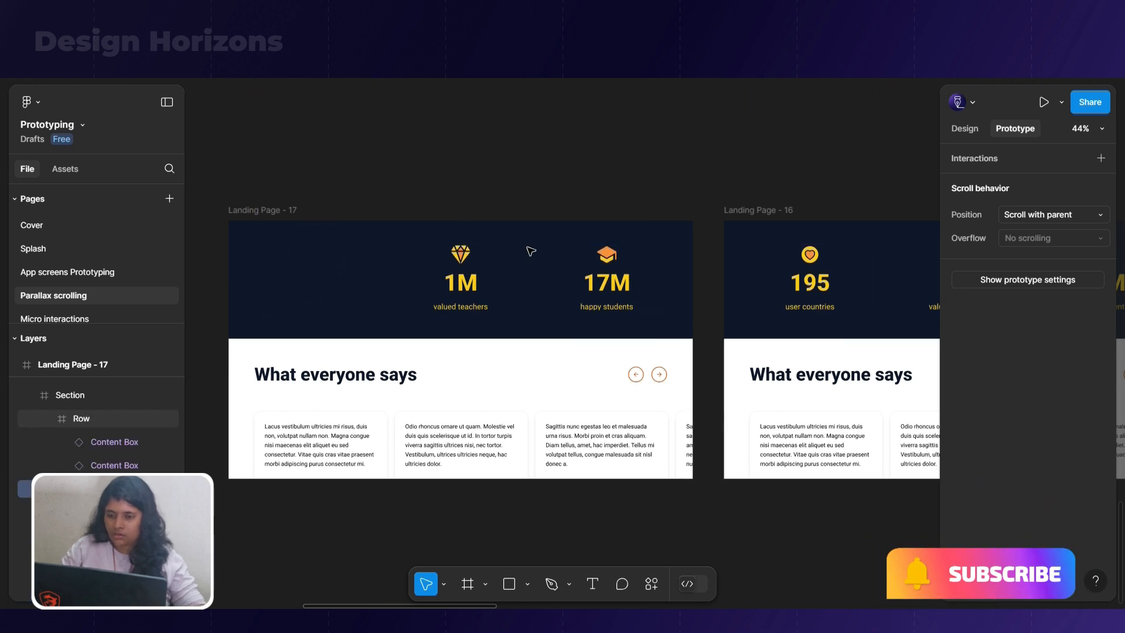
# Shift the "1M valued teachers" and "17M happy students" boxes up by different amounts toward the frame's upper edge
pyautogui.click(482, 285)
pyautogui.hotkey('shift', 'Up')
pyautogui.hotkey('shift', 'Up')
pyautogui.hotkey('shift', 'Up')
pyautogui.hotkey('shift', 'Up')
pyautogui.hotkey('shift', 'Up')
pyautogui.hotkey('shift', 'Up')
pyautogui.hotkey('shift', 'Up')
pyautogui.hotkey('shift', 'Up')
pyautogui.hotkey('shift', 'Up')
pyautogui.hotkey('shift', 'Up')
pyautogui.hotkey('shift', 'Up')
pyautogui.hotkey('shift', 'Up')
pyautogui.hotkey('shift', 'Up')
pyautogui.hotkey('shift', 'Up')
pyautogui.hotkey('shift', 'Up')
pyautogui.hotkey('shift', 'Up')
pyautogui.hotkey('shift', 'Up')
pyautogui.hotkey('shift', 'Up')
pyautogui.hotkey('shift', 'Up')
pyautogui.hotkey('shift', 'Up')
pyautogui.hotkey('shift', 'Up')
pyautogui.hotkey('shift', 'Up')
pyautogui.click(607, 280)
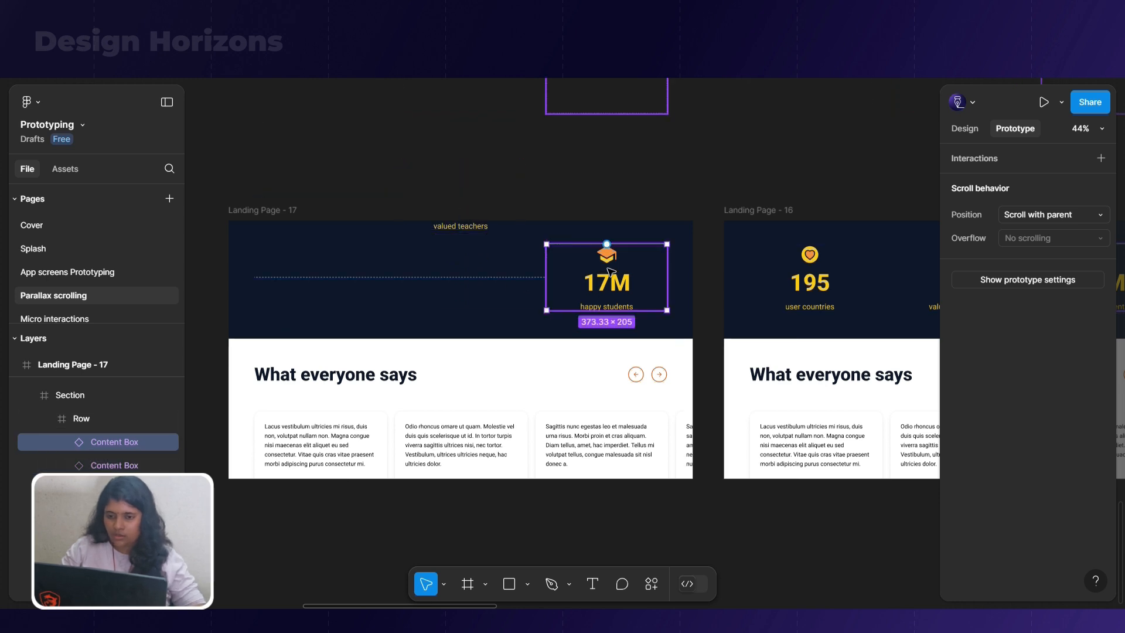
pyautogui.hotkey('shift', 'Up')
pyautogui.hotkey('shift', 'Up')
# Enable Clip content on the statistics row and move the "17M happy students" box up until it is fully outside the row
pyautogui.click(434, 255)
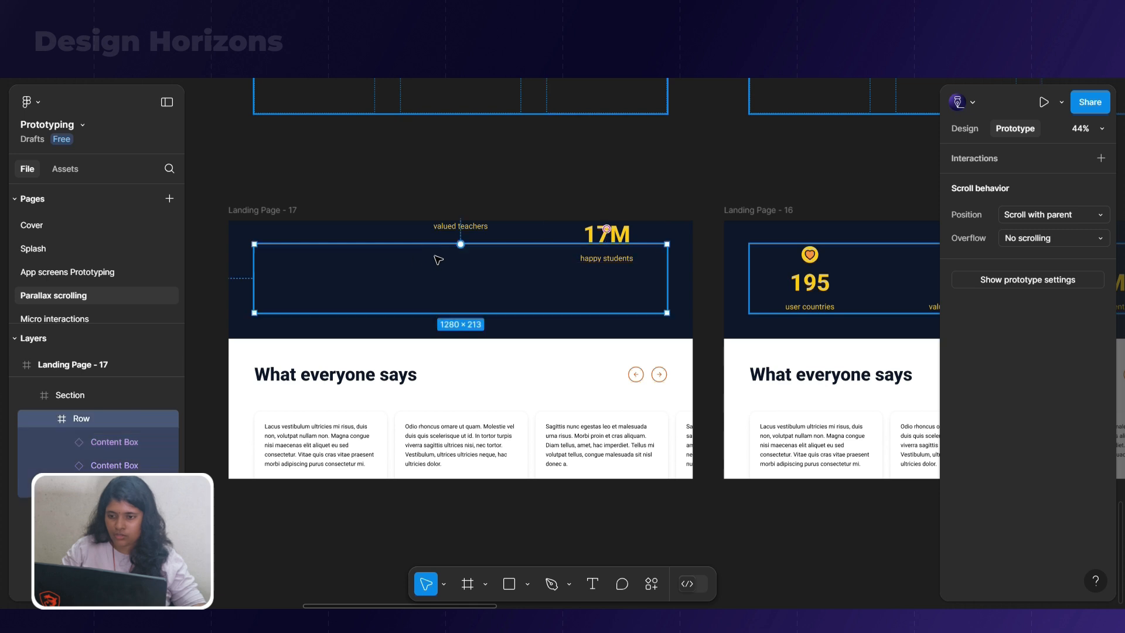
pyautogui.click(963, 128)
pyautogui.click(957, 377)
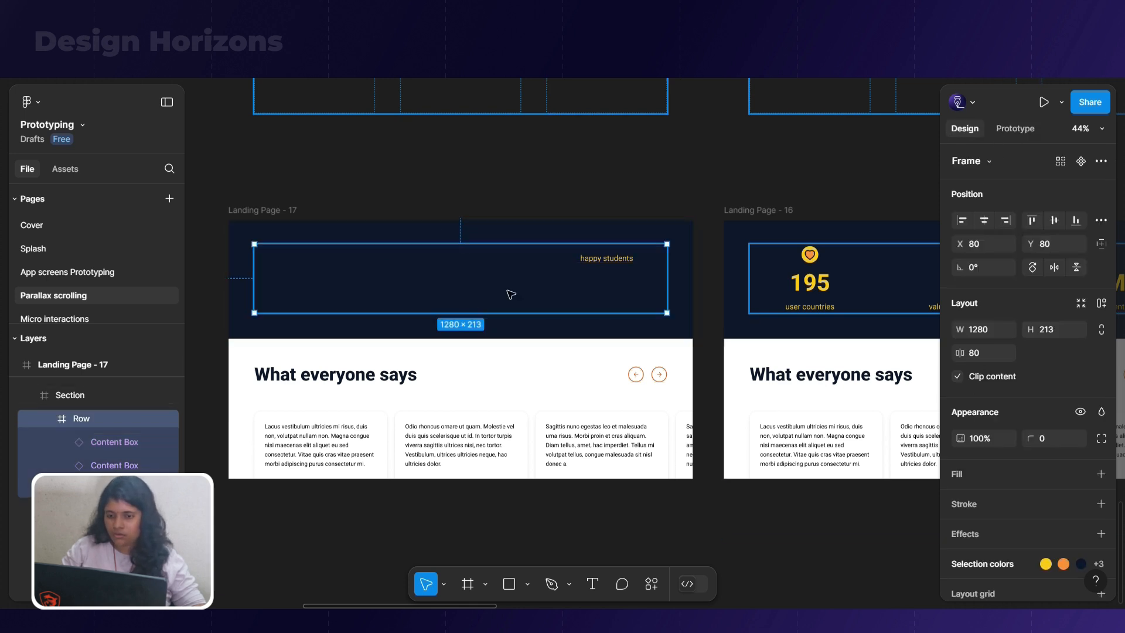
pyautogui.doubleClick(591, 262)
pyautogui.hotkey('shift', 'Up')
pyautogui.hotkey('shift', 'Up')
pyautogui.hotkey('shift', 'Up')
pyautogui.hotkey('shift', 'Up')
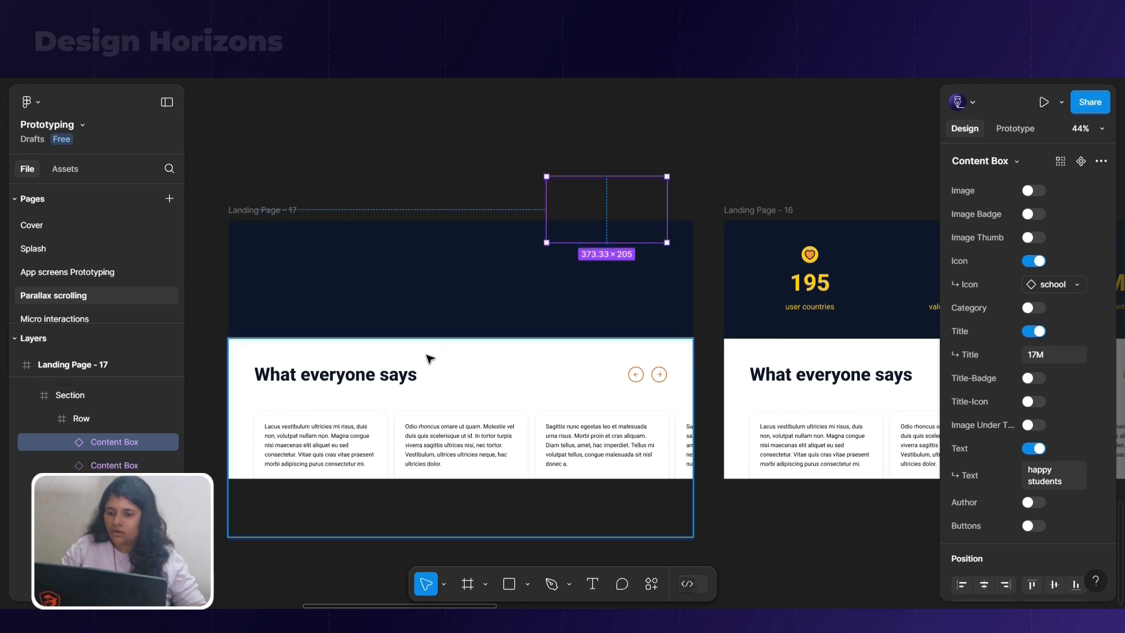
# Set the opacity of the "What everyone says" heading row in Landing Page - 17 to 0%
pyautogui.click(430, 368)
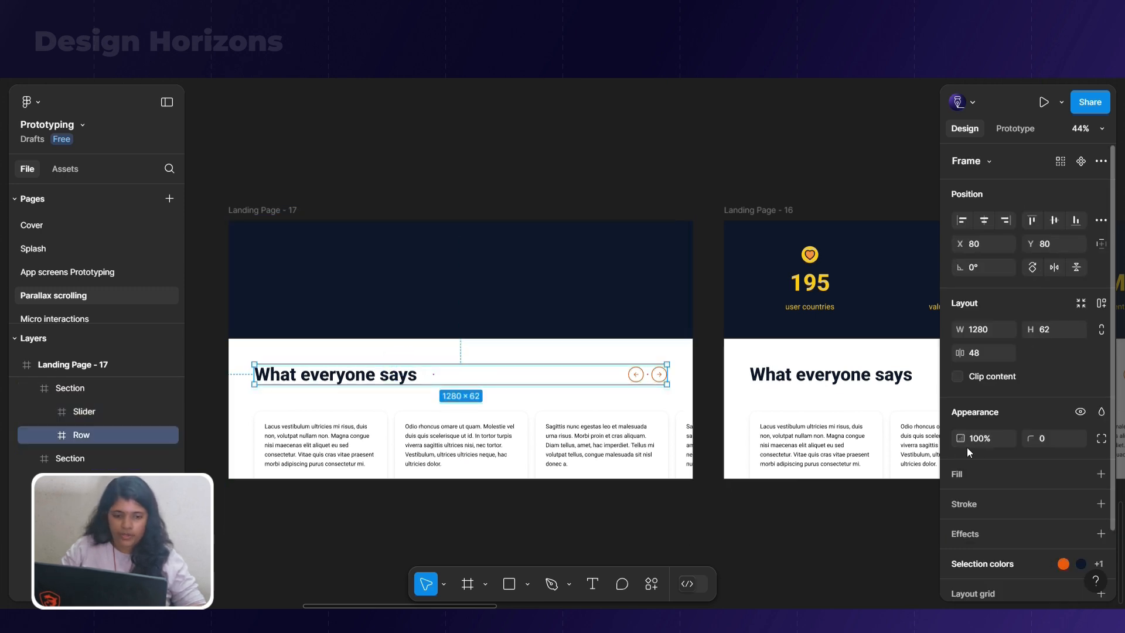
pyautogui.click(985, 438)
pyautogui.write('0')
pyautogui.press('Return')
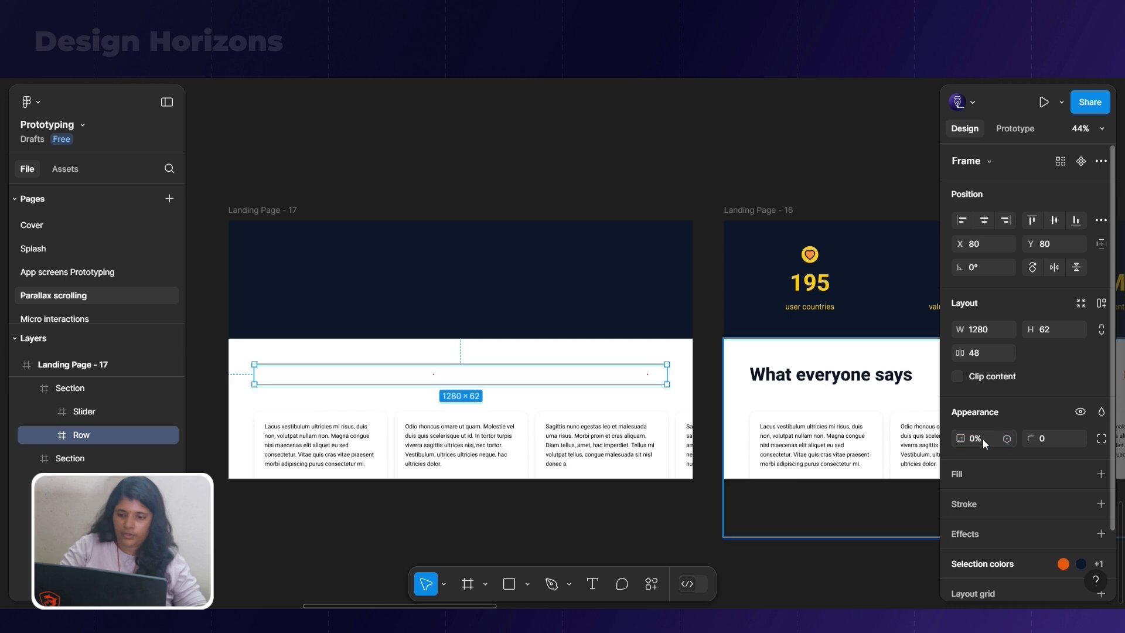
# Move the whole testimonial Slider in Landing Page - 17 horizontally out of the frame to about X 1410
pyautogui.click(462, 442)
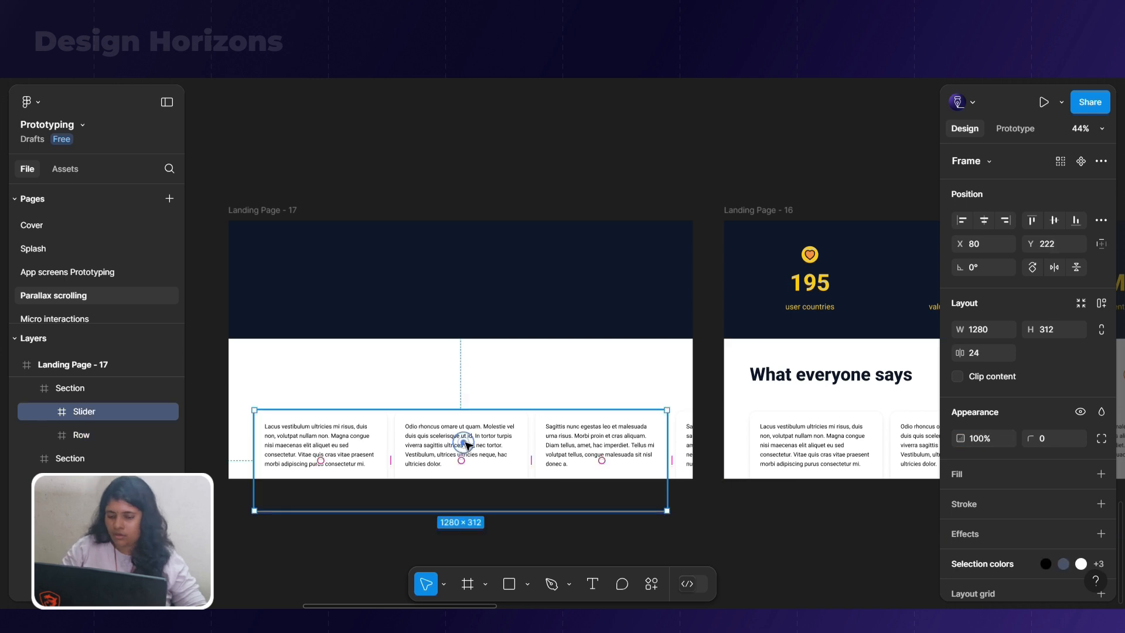
pyautogui.doubleClick(632, 453)
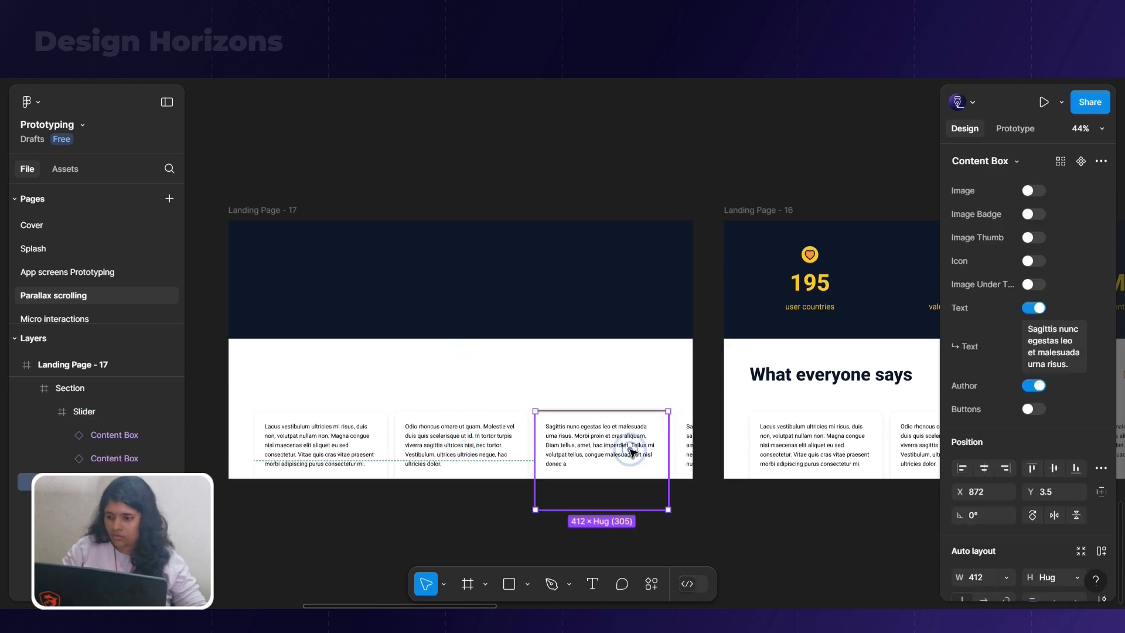
pyautogui.click(379, 448)
pyautogui.press('Tab')
pyautogui.press('Tab')
pyautogui.press('Tab')
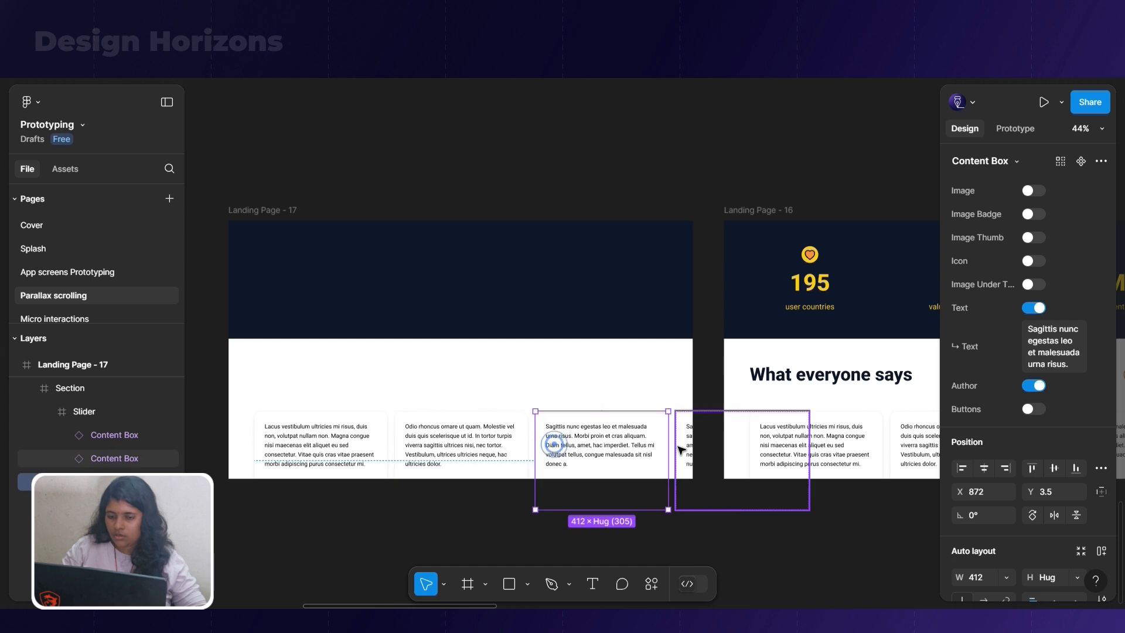
pyautogui.click(338, 439)
pyautogui.click(340, 440)
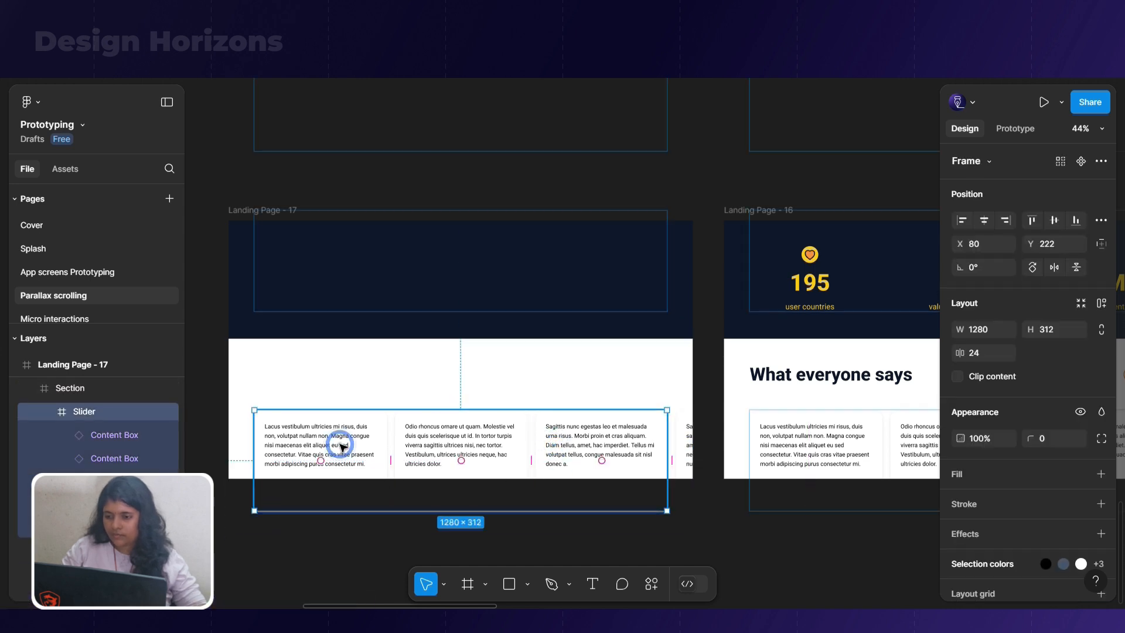
pyautogui.hotkey('shift', 'Right')
pyautogui.hotkey('shift', 'Right')
pyautogui.hotkey('shift', 'Right')
pyautogui.hotkey('shift', 'Right')
pyautogui.hotkey('shift', 'Right')
pyautogui.hotkey('shift', 'Right')
pyautogui.hotkey('shift', 'Right')
pyautogui.hotkey('shift', 'Right')
pyautogui.hotkey('shift', 'Right')
pyautogui.hotkey('shift', 'Right')
pyautogui.hotkey('shift', 'Right')
pyautogui.hotkey('shift', 'Right')
pyautogui.hotkey('shift', 'Right')
pyautogui.hotkey('shift', 'Right')
pyautogui.hotkey('shift', 'Right')
pyautogui.hotkey('shift', 'Right')
pyautogui.hotkey('shift', 'Right')
pyautogui.hotkey('shift', 'Right')
pyautogui.hotkey('shift', 'Right')
pyautogui.hotkey('shift', 'Right')
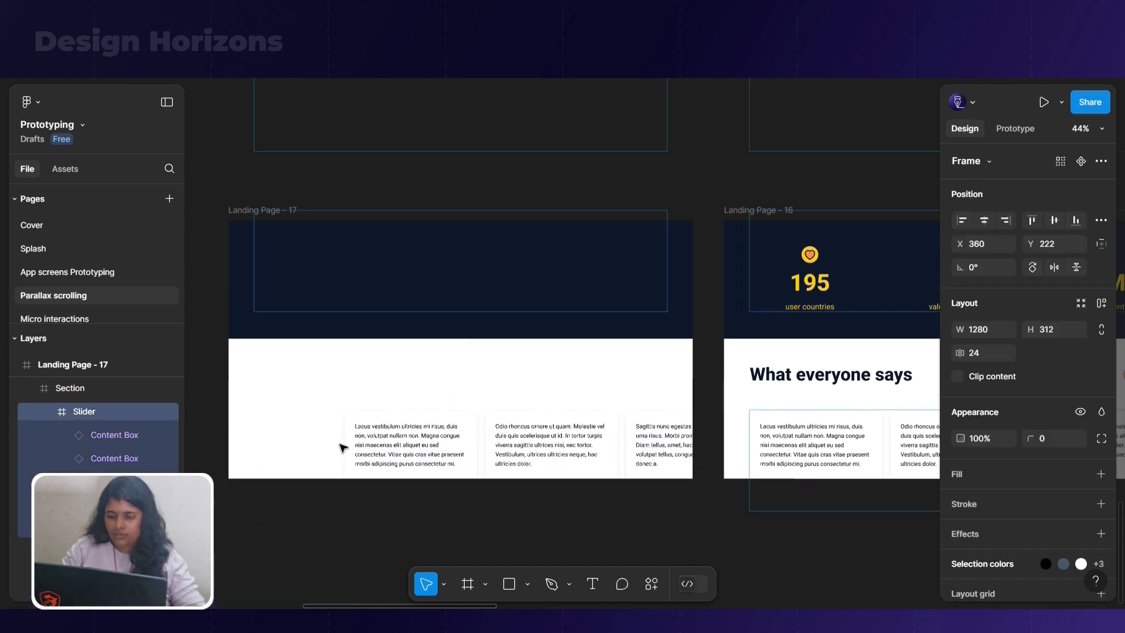
pyautogui.hotkey('shift', 'Right')
pyautogui.hotkey('shift', 'Right')
pyautogui.hotkey('shift', 'Right')
pyautogui.hotkey('shift', 'Right')
pyautogui.hotkey('shift', 'Right')
pyautogui.hotkey('shift', 'Right')
pyautogui.hotkey('shift', 'Right')
pyautogui.hotkey('shift', 'Right')
pyautogui.hotkey('shift', 'Right')
pyautogui.hotkey('shift', 'Right')
pyautogui.hotkey('shift', 'Right')
pyautogui.hotkey('shift', 'Right')
pyautogui.hotkey('shift', 'Right')
pyautogui.hotkey('shift', 'Right')
pyautogui.hotkey('shift', 'Right')
pyautogui.hotkey('shift', 'Right')
pyautogui.hotkey('shift', 'Right')
pyautogui.hotkey('shift', 'Right')
pyautogui.hotkey('shift', 'Right')
pyautogui.hotkey('shift', 'Right')
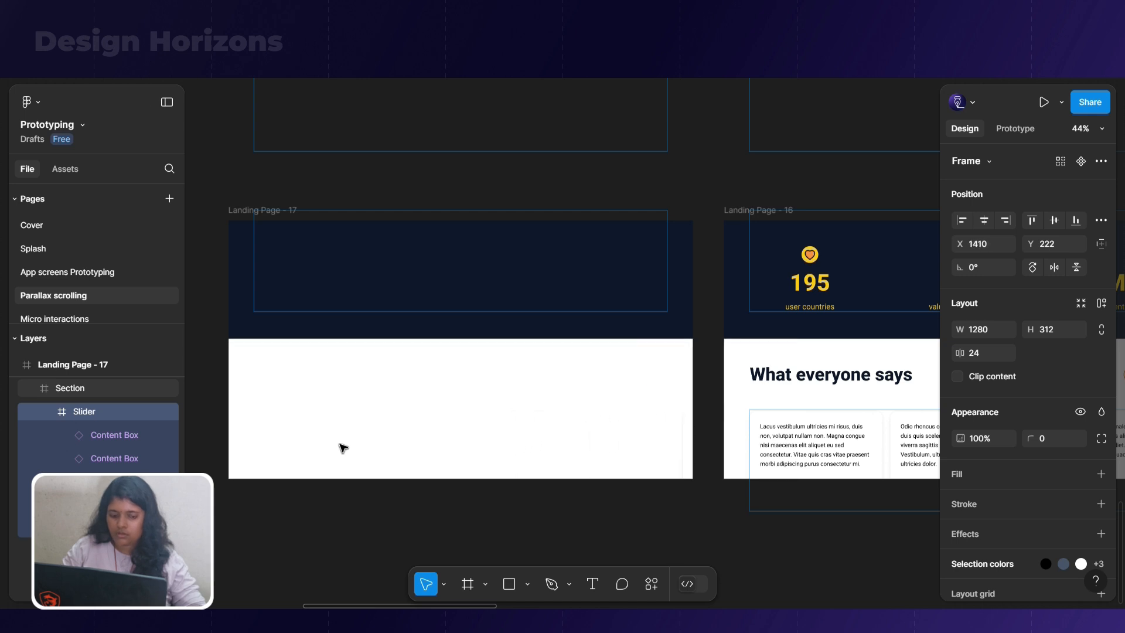
# Link Landing Page - 17 to Landing Page - 16 with a smart-animate transition triggered after a 300 ms delay
pyautogui.click(268, 209)
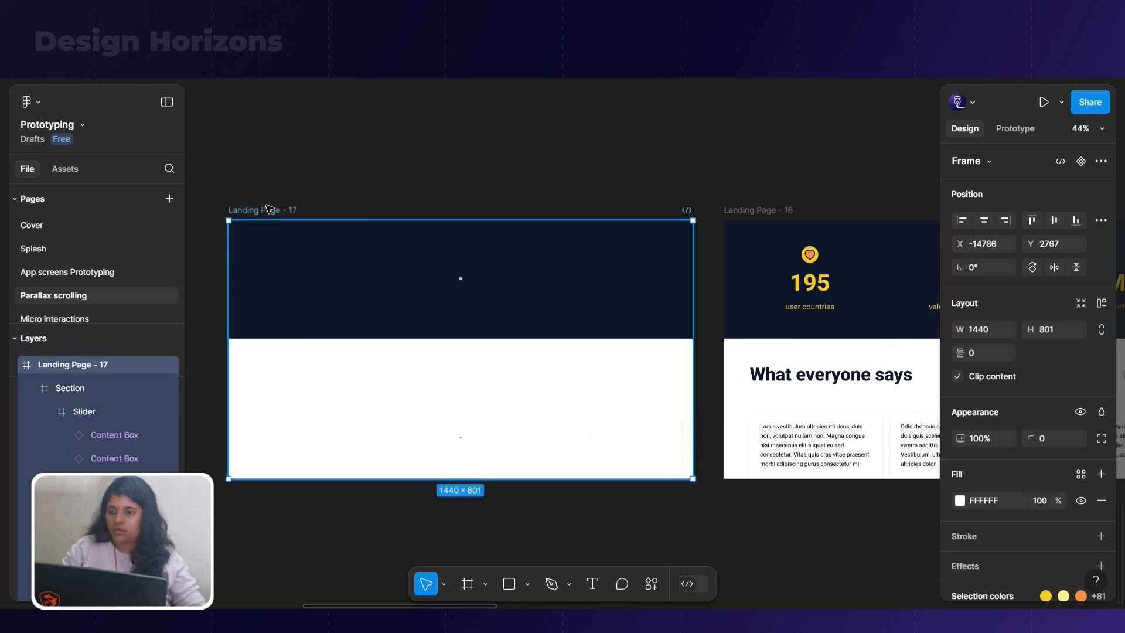
pyautogui.click(267, 209)
pyautogui.click(1015, 130)
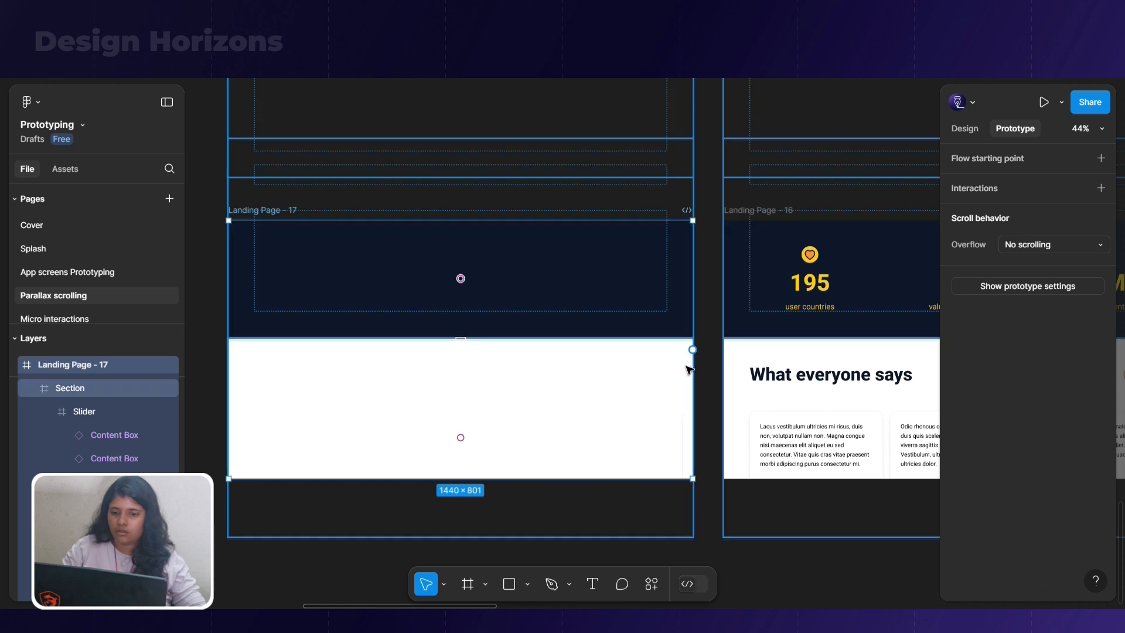
pyautogui.moveTo(717, 354); pyautogui.dragTo(743, 357)
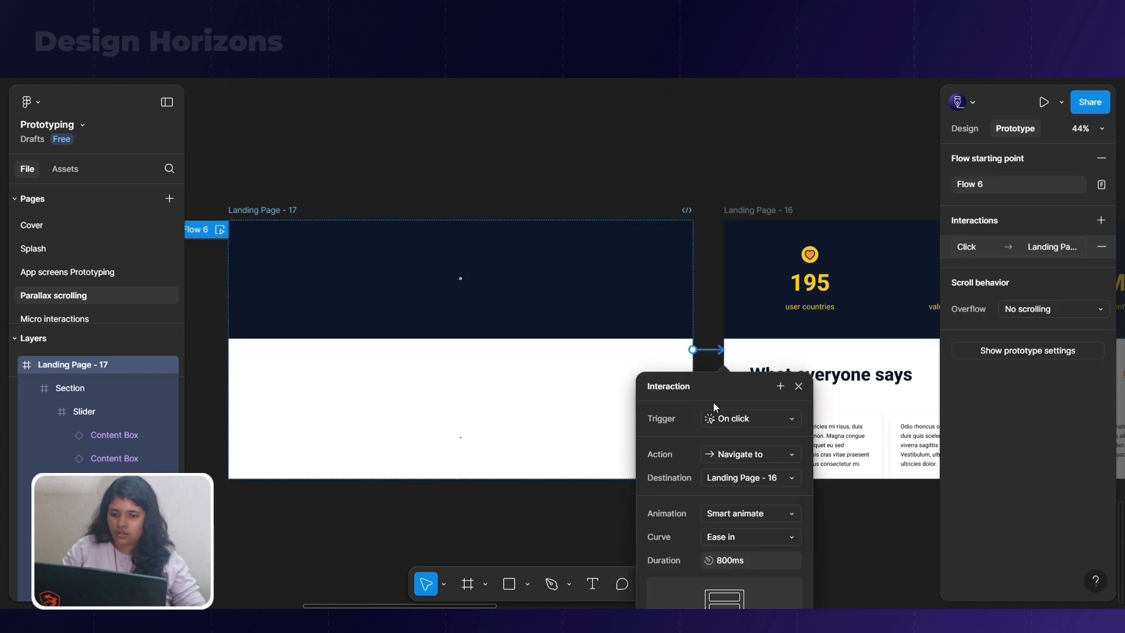
pyautogui.click(723, 418)
pyautogui.click(748, 589)
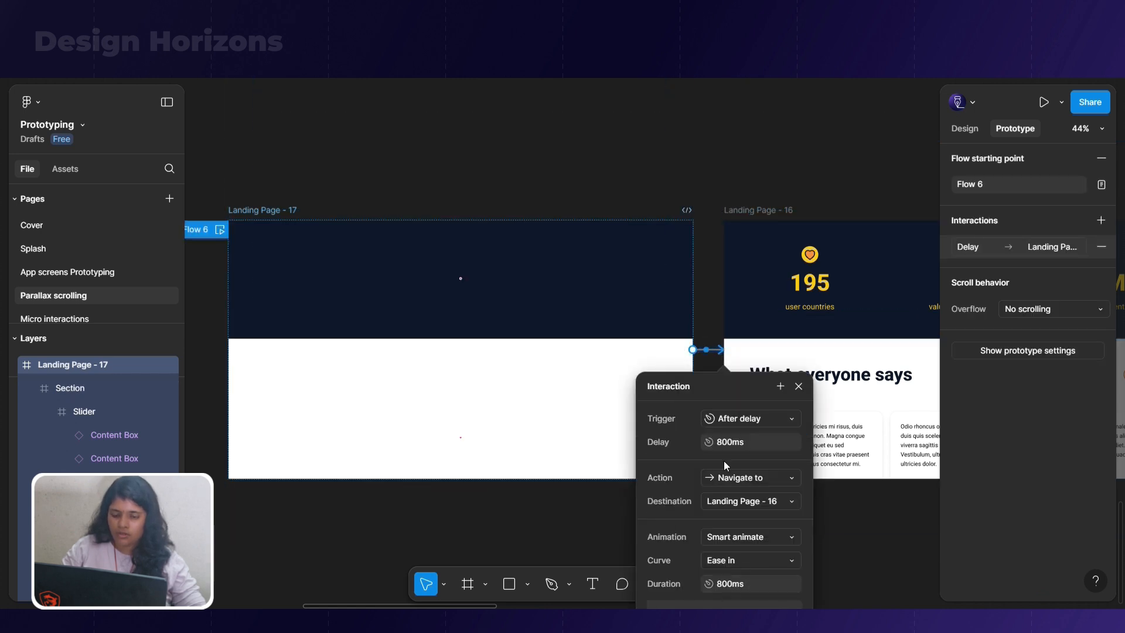
pyautogui.doubleClick(759, 440)
pyautogui.write('3')
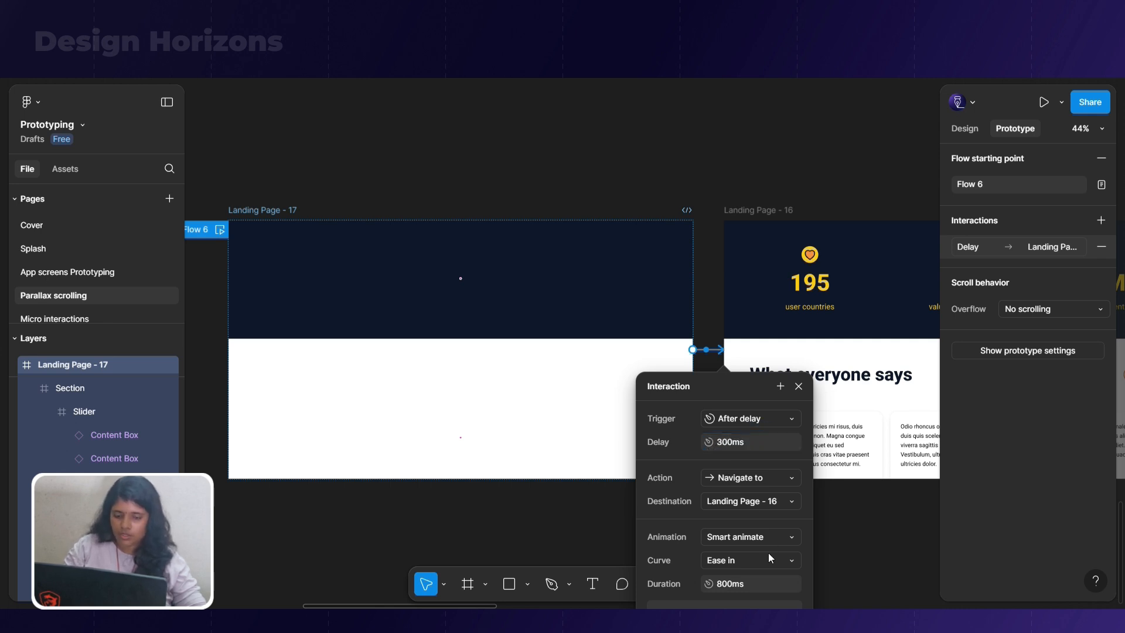
pyautogui.click(854, 509)
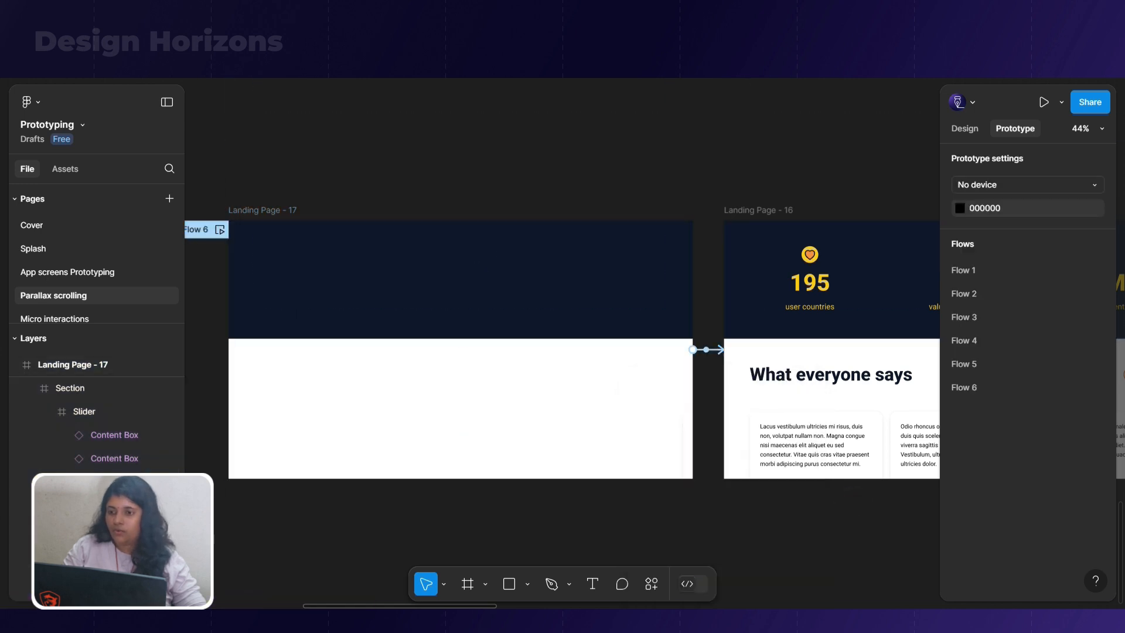
# Preview Flow 6 in full screen, replay its transition several times, and return to the design canvas
pyautogui.hotkey('ctrl', 'alt', 'Return')
pyautogui.click(53, 94)
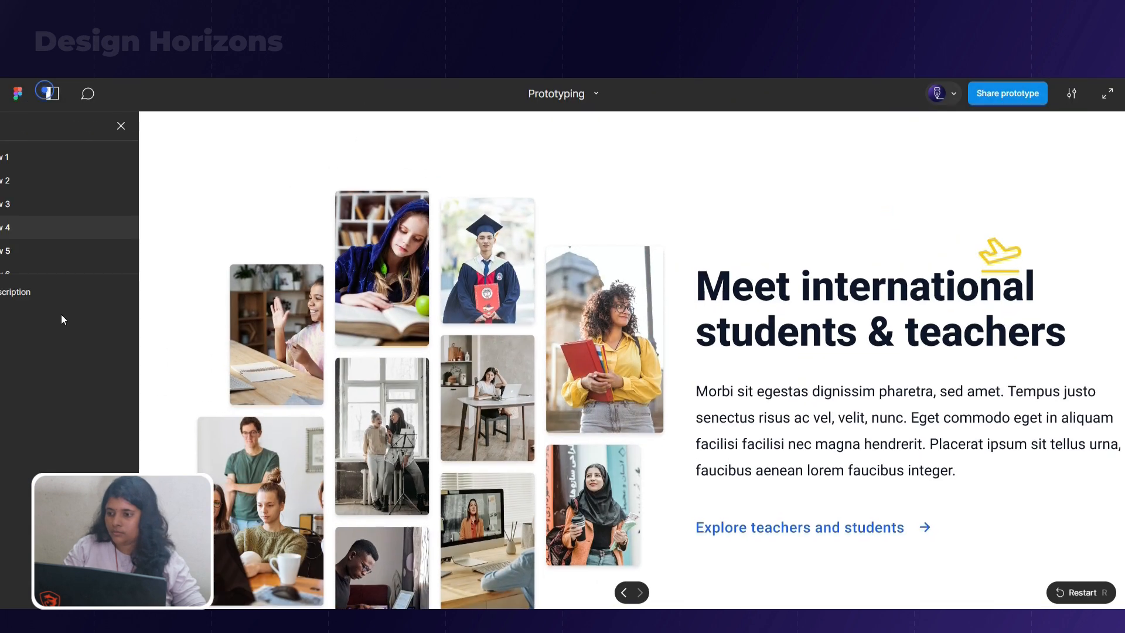
pyautogui.click(62, 262)
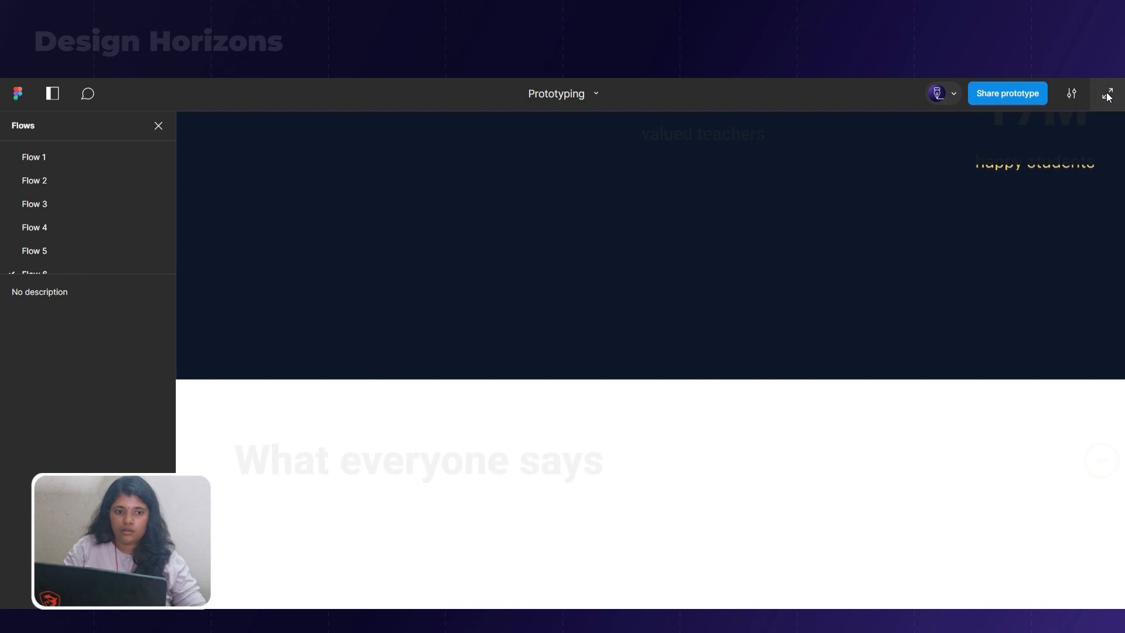
pyautogui.click(1108, 95)
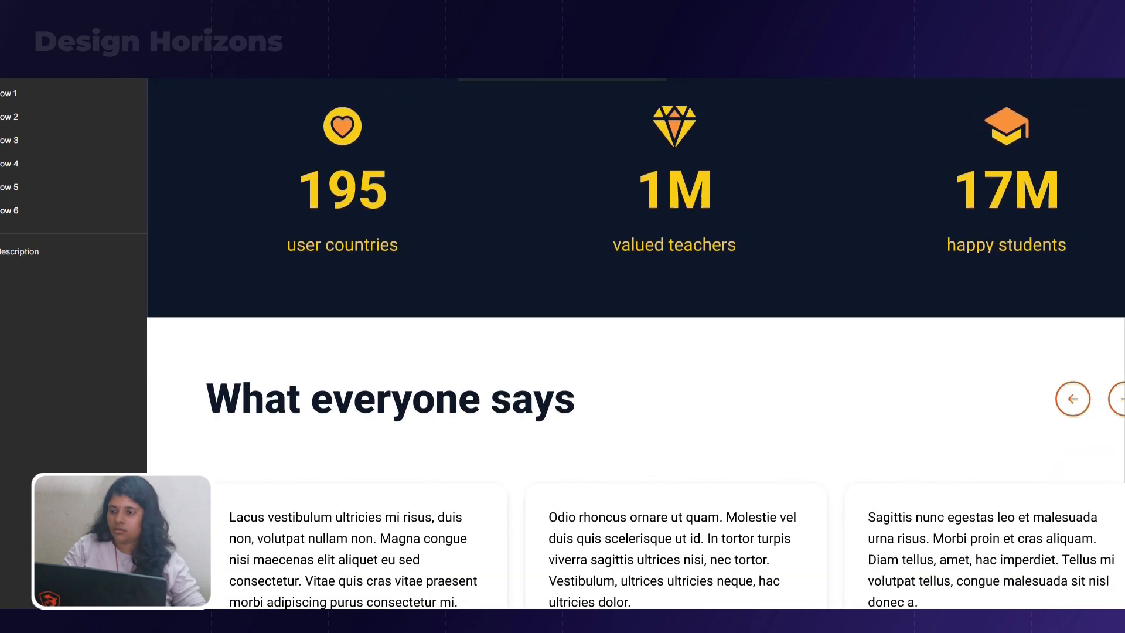
pyautogui.press('r')
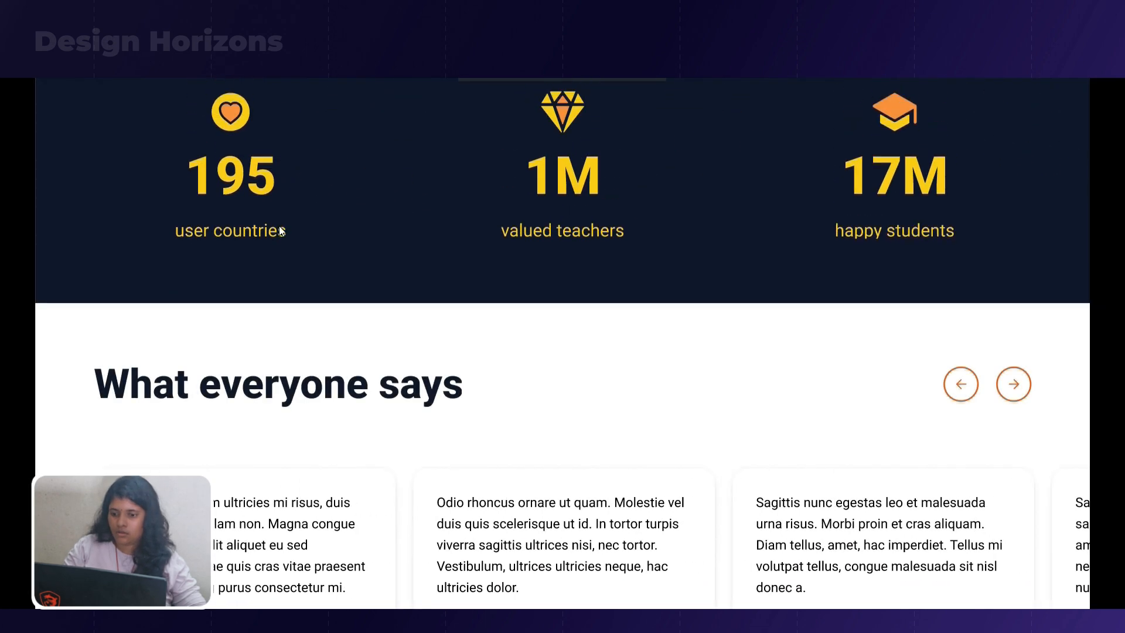
pyautogui.press('r')
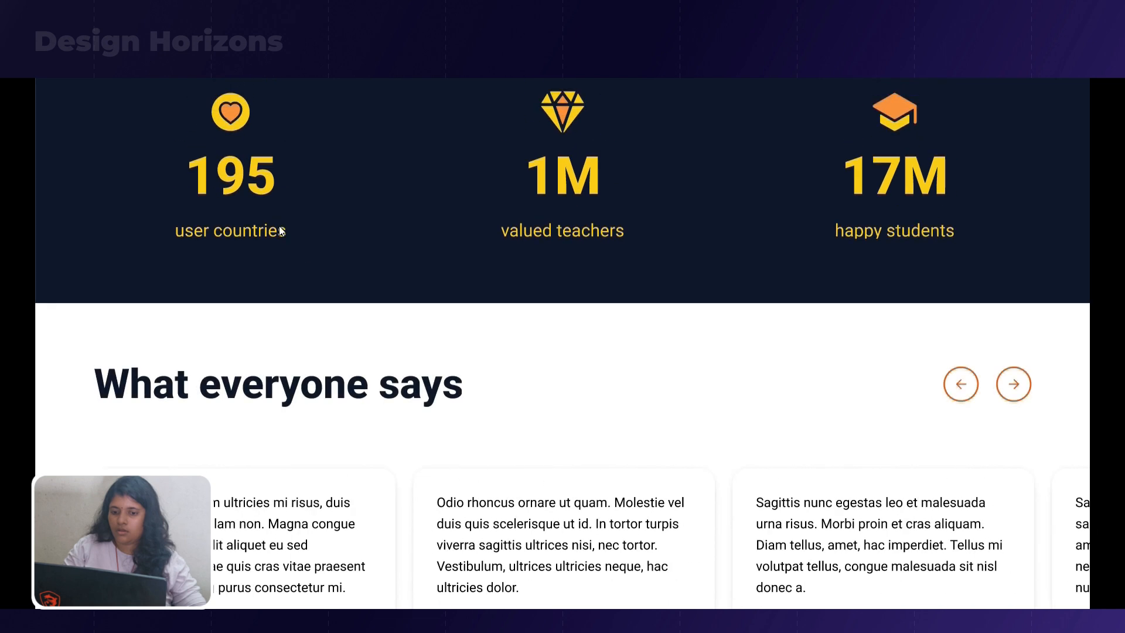
pyautogui.press('r')
pyautogui.scroll(1, 656, 495)
pyautogui.click(387, 64)
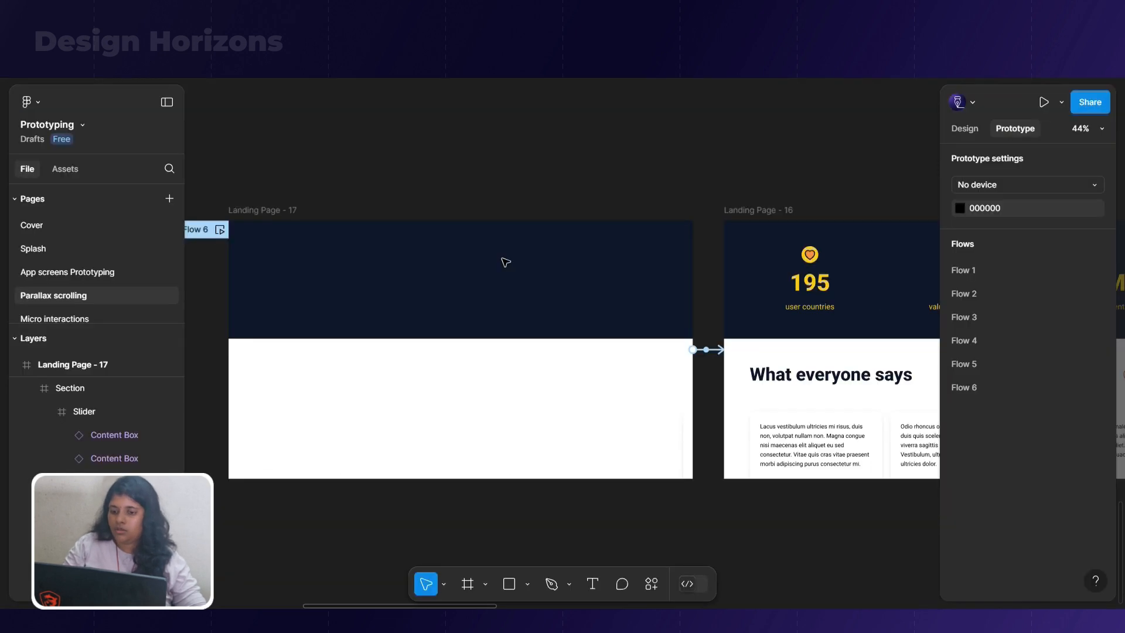
# Lengthen the smart-animate duration between Landing Page - 17 and Landing Page - 16 and replay the transition in the prototype preview
pyautogui.click(707, 349)
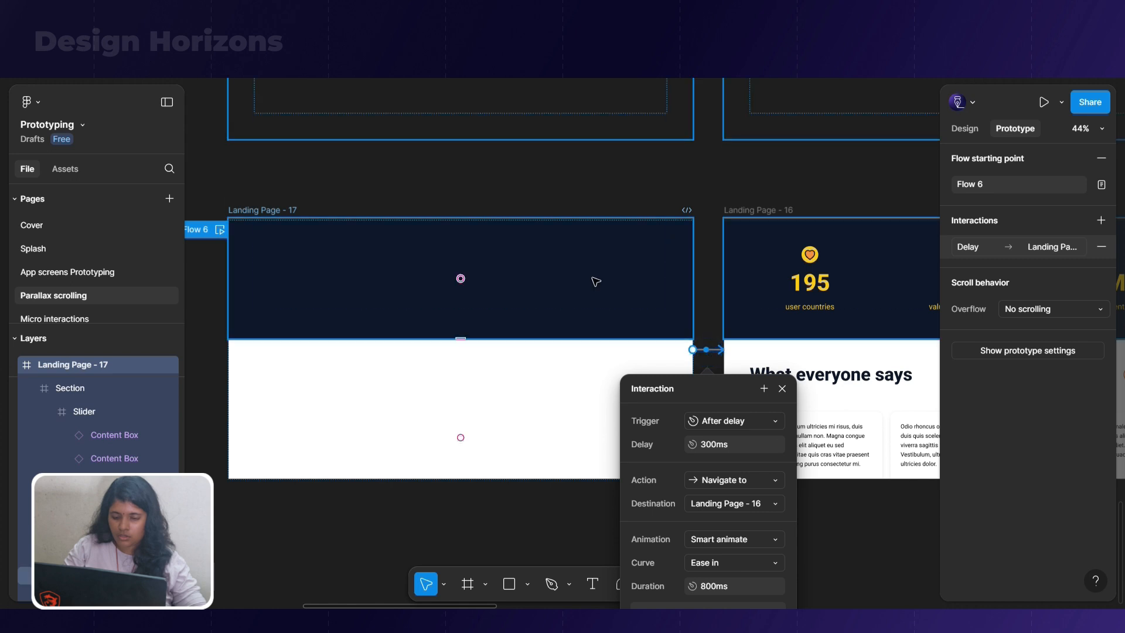
pyautogui.click(715, 592)
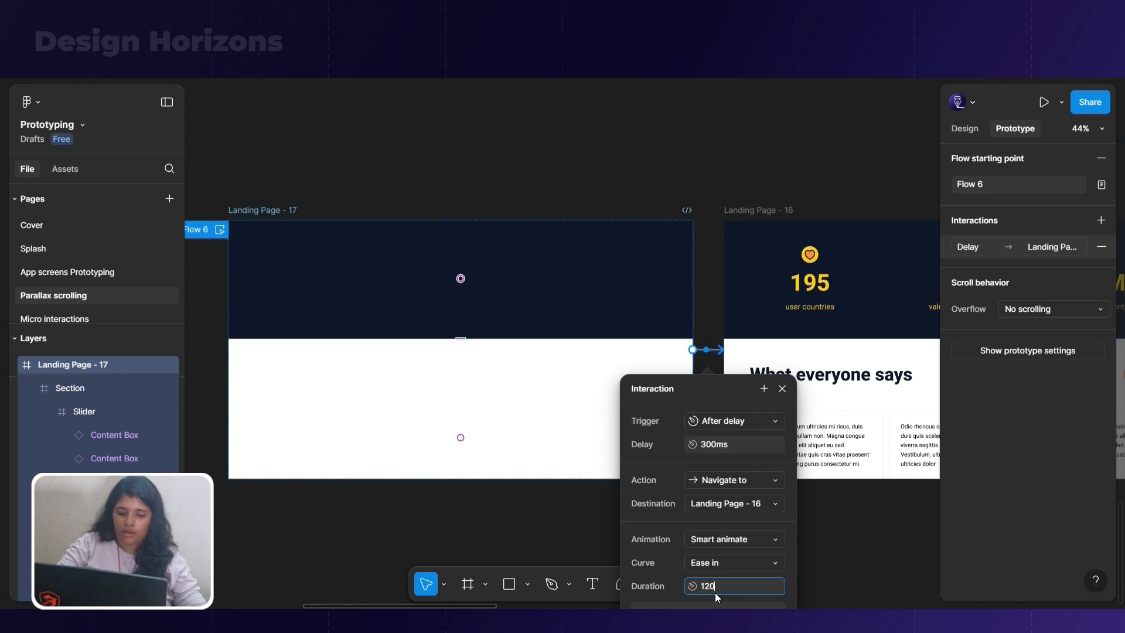
pyautogui.press('Return')
pyautogui.click(468, 13)
pyautogui.press('r')
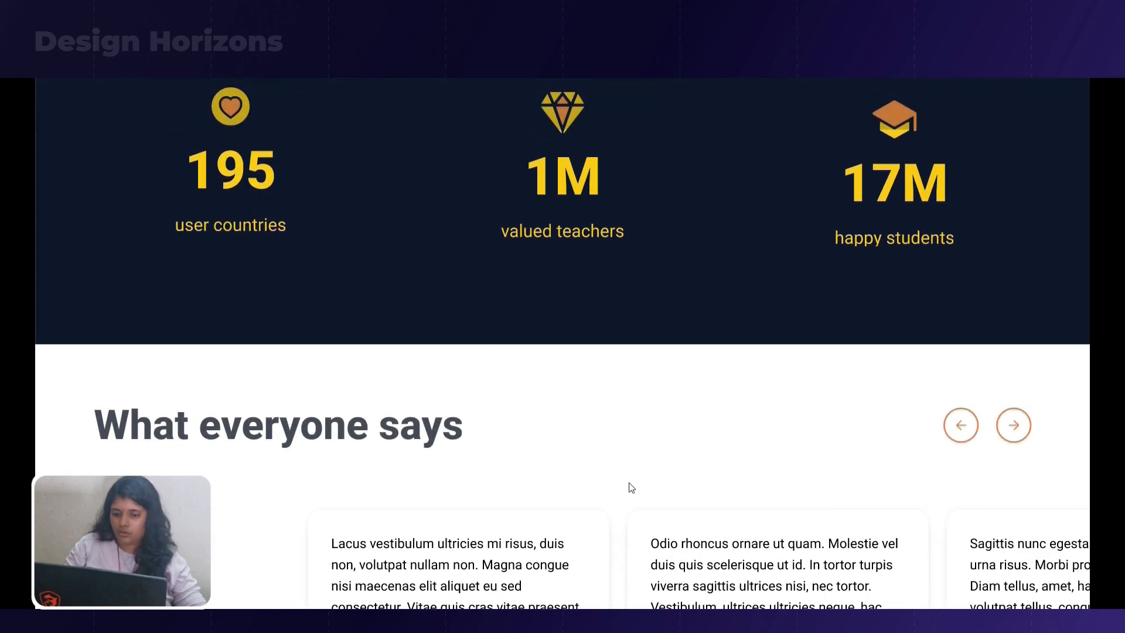
# Replay the testimonial slider transition in the prototype preview and return to the design canvas
pyautogui.press('r')
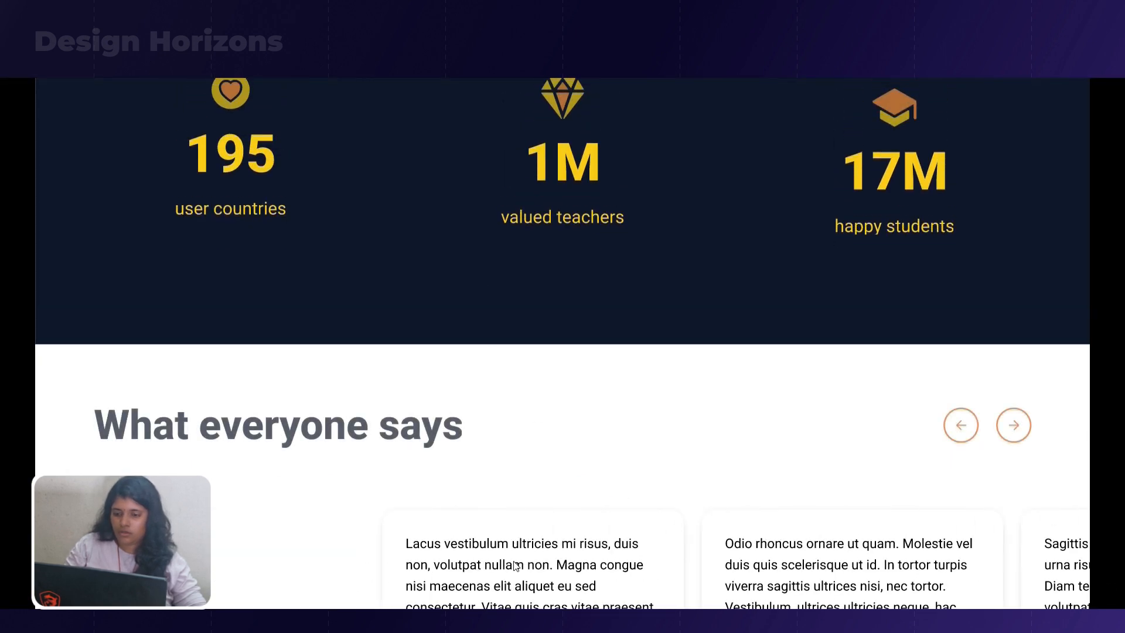
pyautogui.click(299, 13)
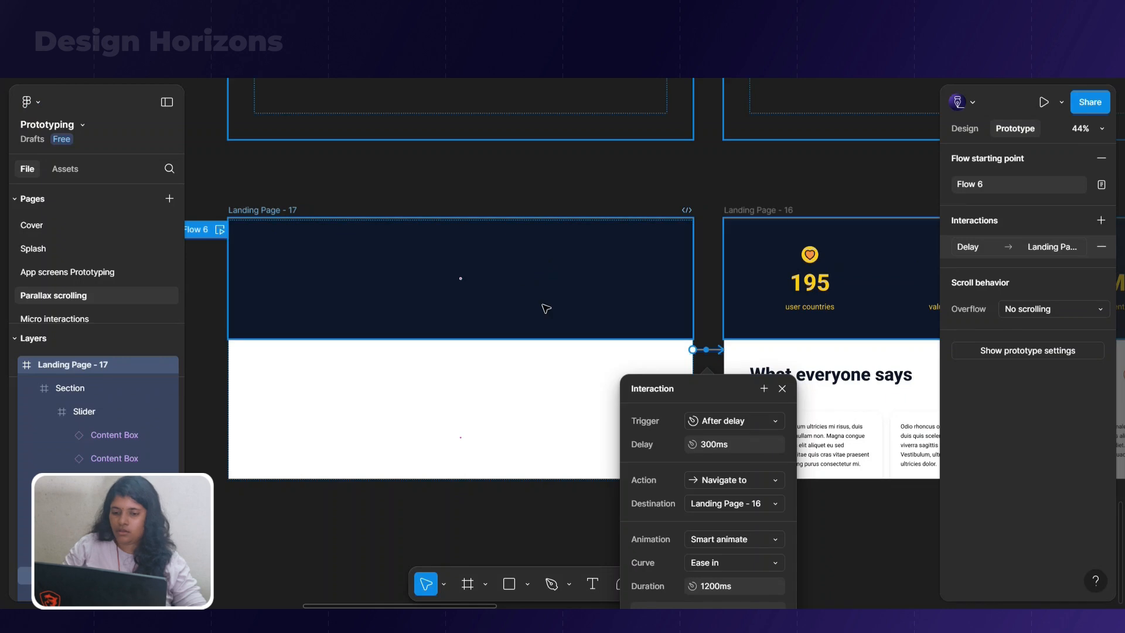
# Duplicate the Landing Page - 16 frame and place the copy directly below the original
pyautogui.scroll(-3, 567, 279)
pyautogui.click(454, 451)
pyautogui.click(689, 220)
pyautogui.moveTo(689, 220); pyautogui.dragTo(688, 439)
pyautogui.scroll(-3, 703, 380)
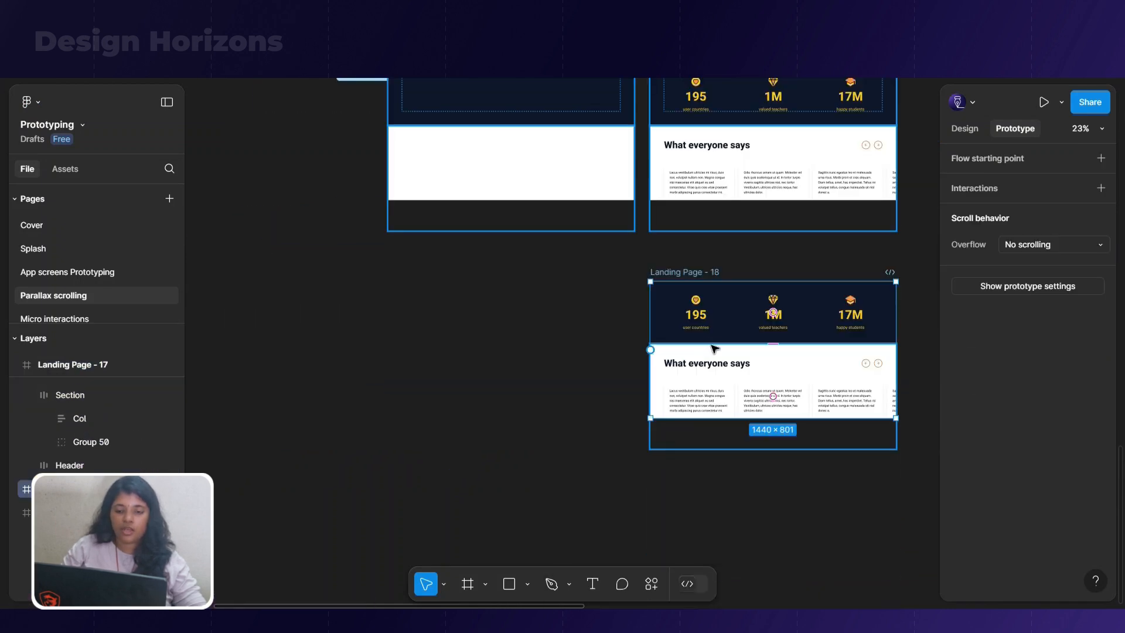
# Shift all contents of Landing Page - 18 upward until the All the cool features section fills the frame below the testimonial authors
pyautogui.click(712, 347)
pyautogui.hotkey('ctrl', 'a')
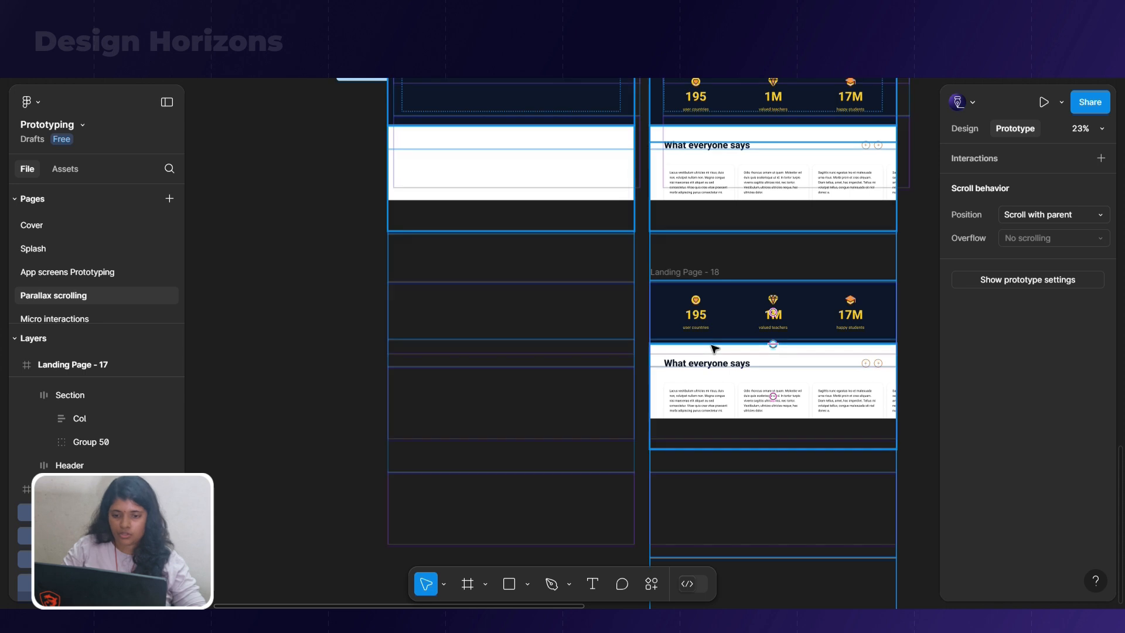
pyautogui.hotkey('shift', 'Up')
pyautogui.hotkey('shift', 'Up')
pyautogui.hotkey('shift', 'Up')
pyautogui.hotkey('shift', 'Up')
pyautogui.hotkey('shift', 'Up')
pyautogui.hotkey('shift', 'Up')
pyautogui.hotkey('shift', 'Up')
pyautogui.hotkey('shift', 'Up')
pyautogui.hotkey('shift', 'Up')
pyautogui.hotkey('shift', 'Up')
pyautogui.hotkey('shift', 'Up')
pyautogui.hotkey('shift', 'Up')
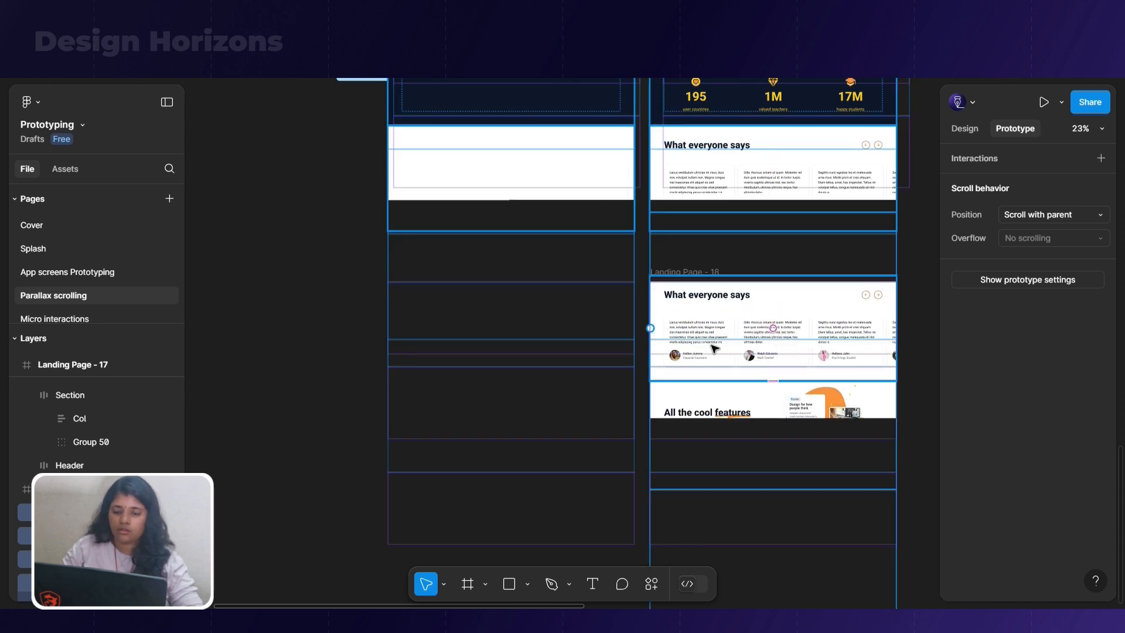
pyautogui.hotkey('shift', 'Up')
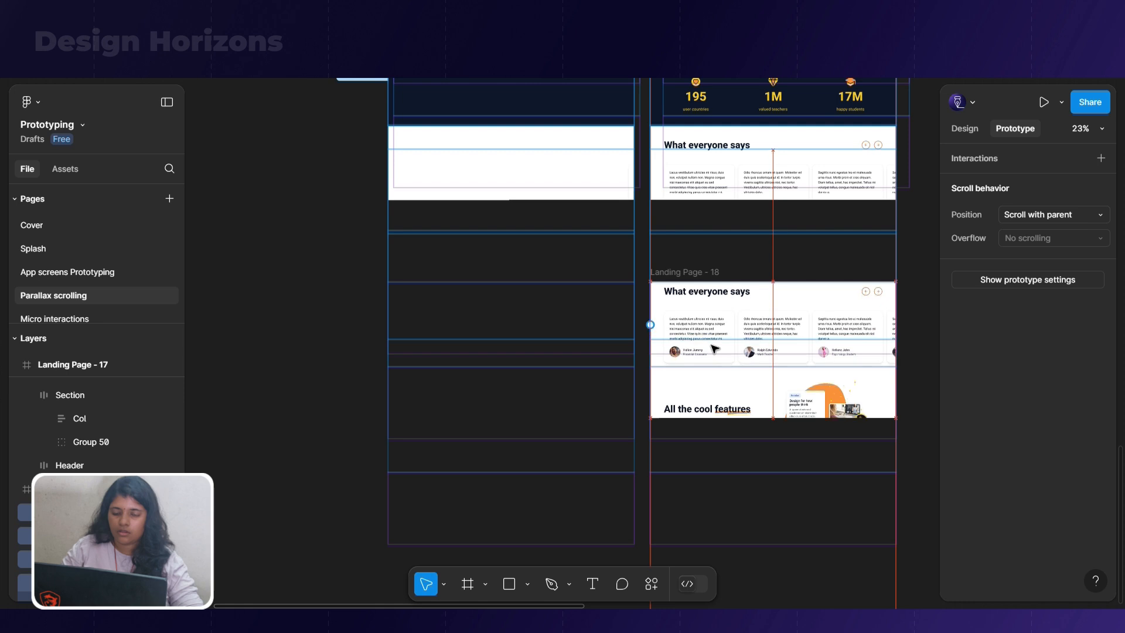
pyautogui.hotkey('shift', 'Up')
pyautogui.hotkey('shift', 'Up')
pyautogui.hotkey('shift', 'Up')
pyautogui.hotkey('shift', 'Up')
pyautogui.hotkey('shift', 'Up')
pyautogui.hotkey('shift', 'Up')
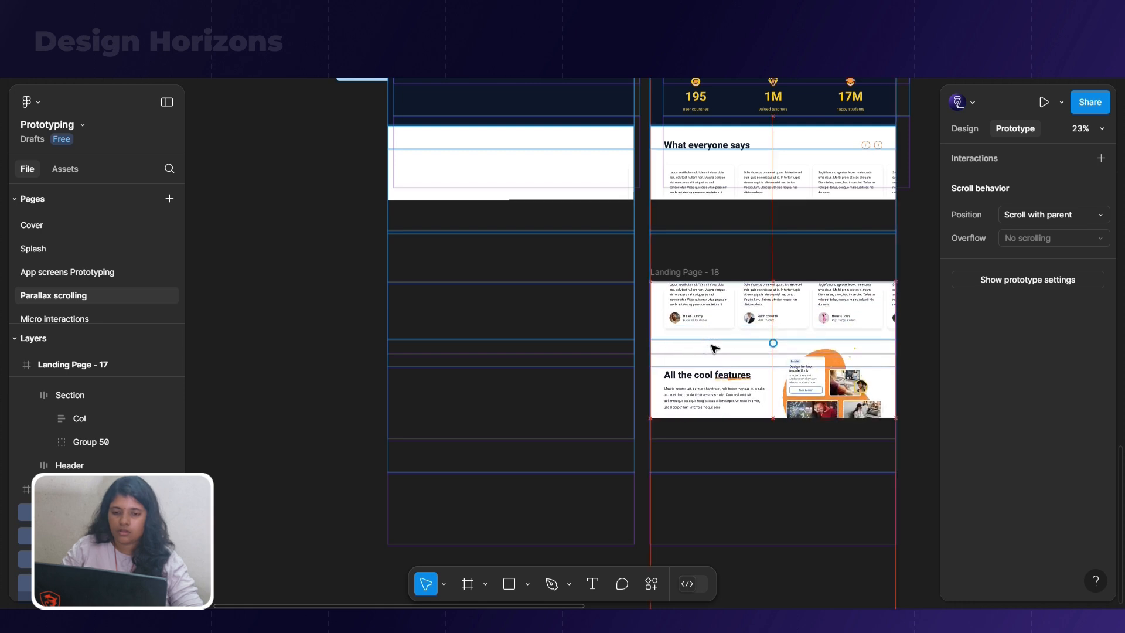
pyautogui.hotkey('shift', 'Up')
pyautogui.hotkey('shift', 'Up')
pyautogui.hotkey('shift', 'Up')
pyautogui.hotkey('shift', 'Up')
pyautogui.hotkey('shift', 'Up')
pyautogui.hotkey('shift', 'Up')
pyautogui.hotkey('shift', 'Up')
pyautogui.hotkey('shift', 'Up')
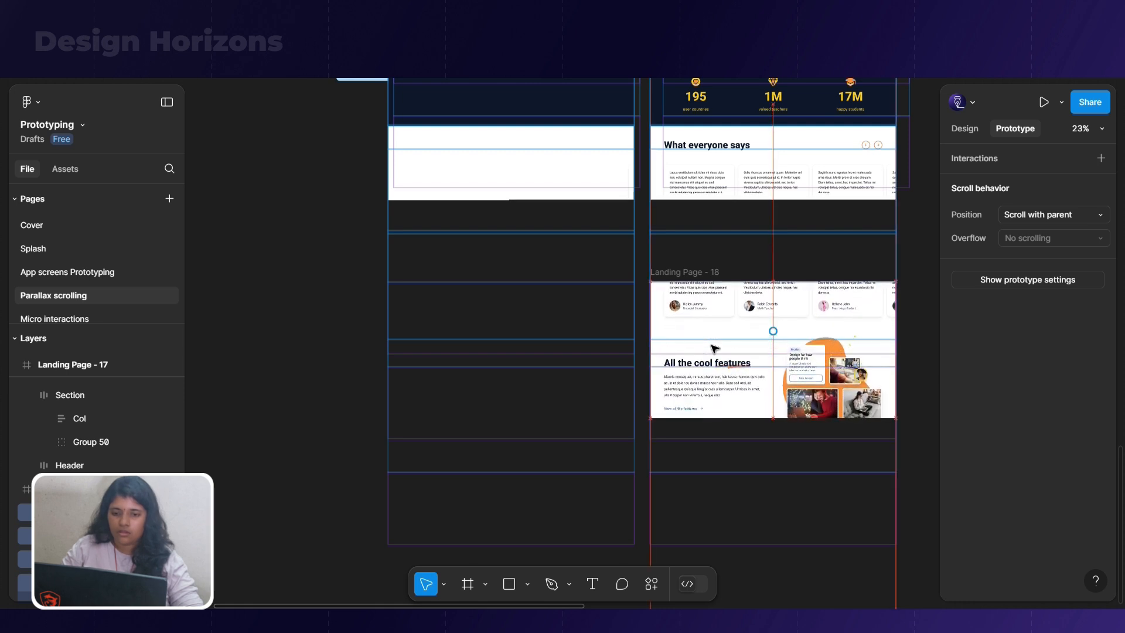
pyautogui.hotkey('shift', 'Up')
pyautogui.hotkey('shift', 'Up')
pyautogui.hotkey('shift', 'Up')
pyautogui.hotkey('shift', 'Up')
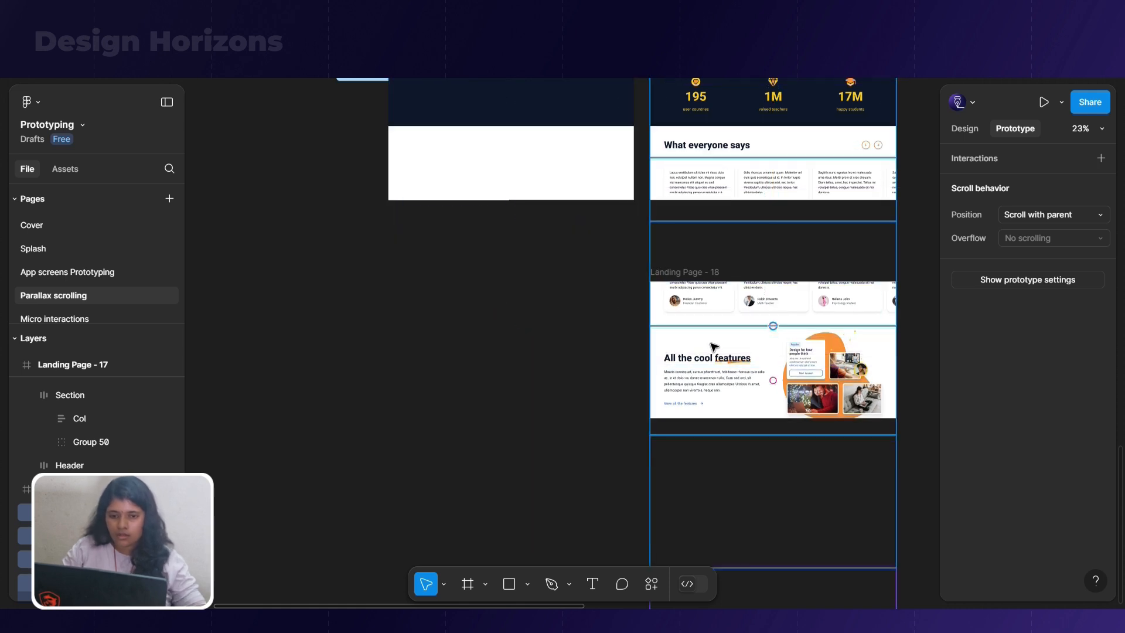
pyautogui.keyDown('ctrl'); pyautogui.scroll(5, 674, 325); pyautogui.keyUp('ctrl')
pyautogui.scroll(3, 818, 265)
pyautogui.scroll(-1, 816, 269)
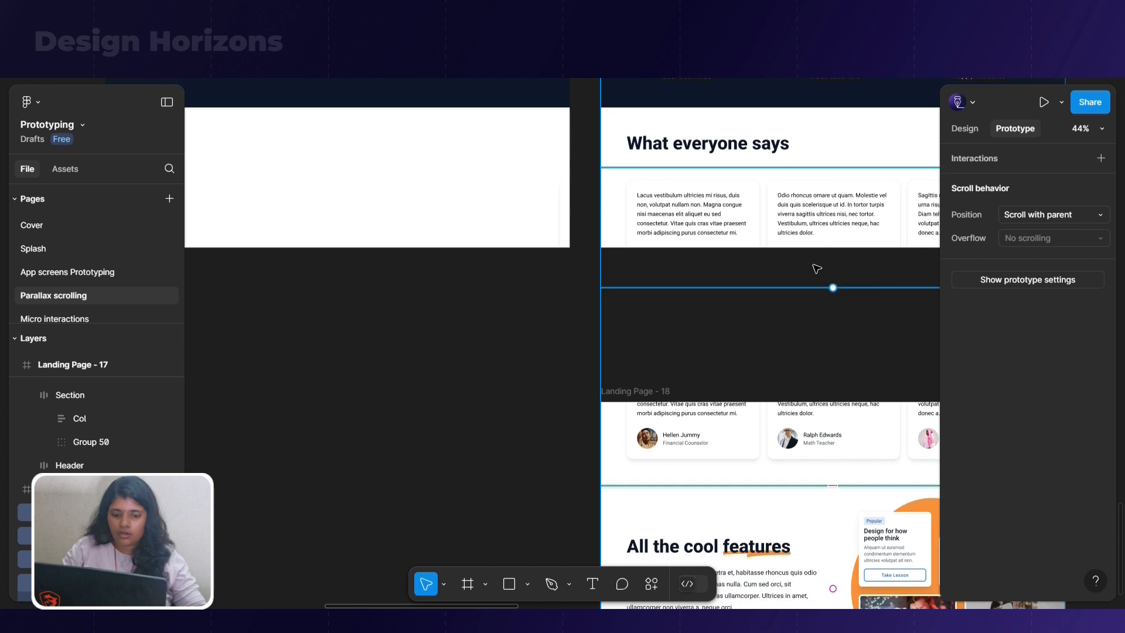
pyautogui.hotkey('shift', 'Up')
pyautogui.hotkey('shift', 'Up')
pyautogui.hotkey('shift', 'Up')
pyautogui.hotkey('shift', 'Up')
pyautogui.hotkey('shift', 'Up')
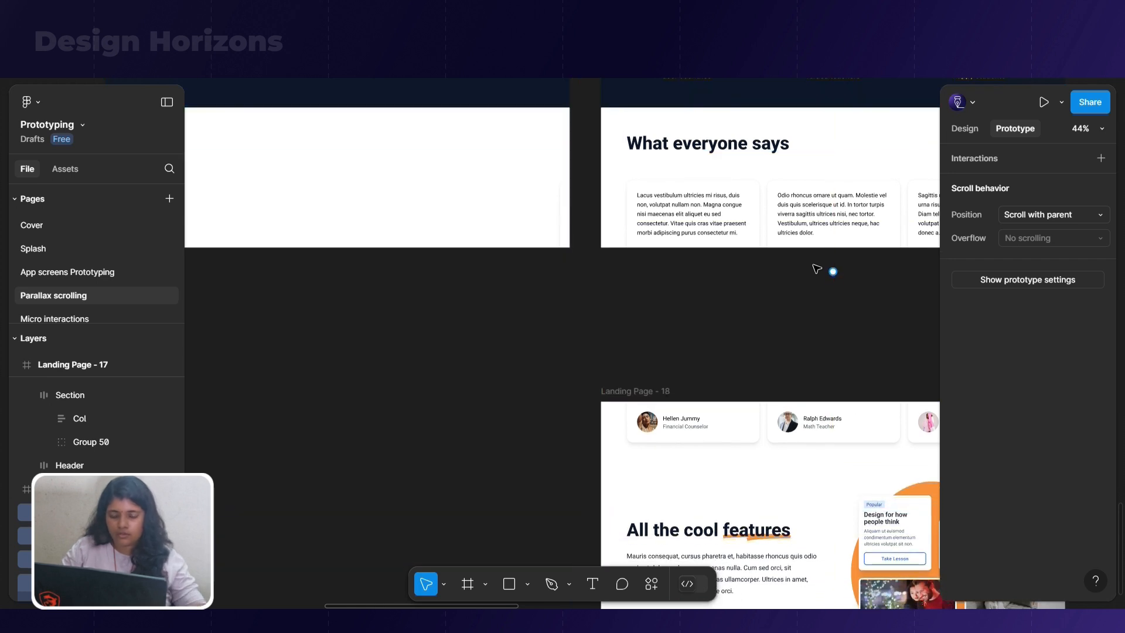
pyautogui.keyDown('ctrl'); pyautogui.scroll(-5, 817, 268); pyautogui.keyUp('ctrl')
pyautogui.moveTo(754, 326); pyautogui.dragTo(749, 321)
pyautogui.hotkey('ctrl', 'z')
pyautogui.keyDown('ctrl'); pyautogui.scroll(1, 656, 407); pyautogui.keyUp('ctrl')
pyautogui.click(416, 377)
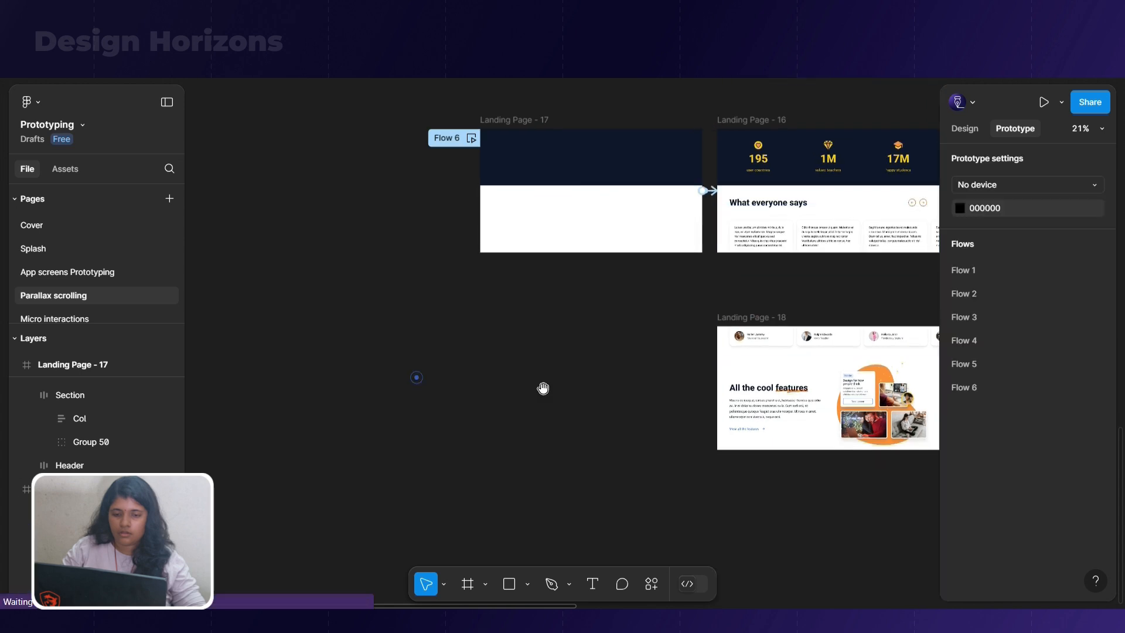
# Duplicate the Landing Page - 18 frame and place the copy beside it, directly below Landing Page - 17
pyautogui.moveTo(543, 388); pyautogui.dragTo(399, 369)
pyautogui.click(515, 379)
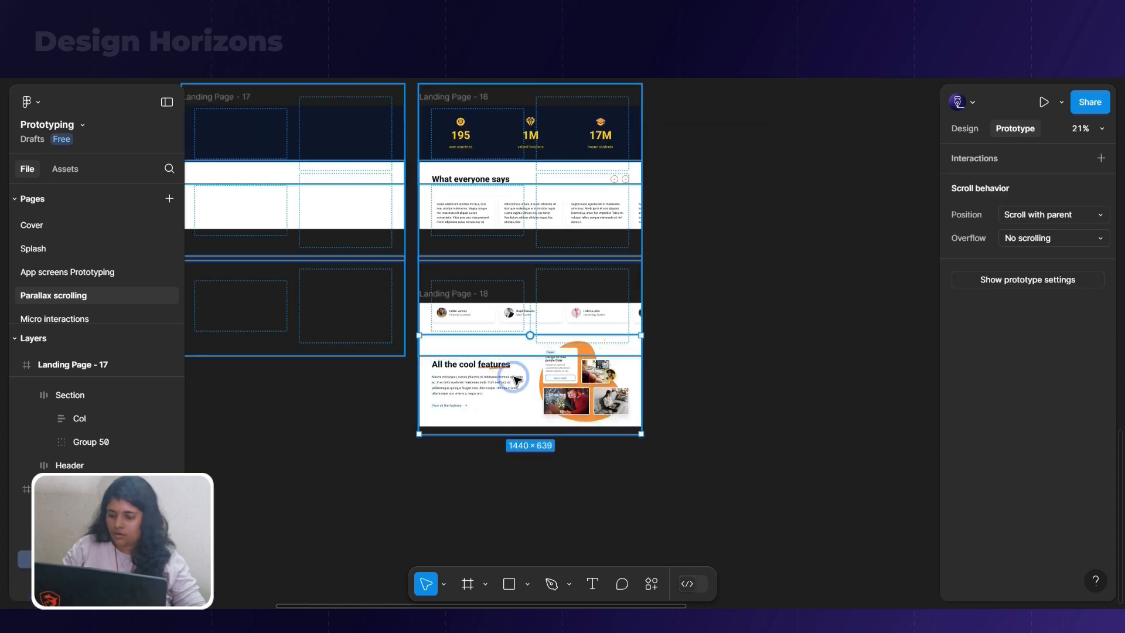
pyautogui.click(646, 384)
pyautogui.click(521, 384)
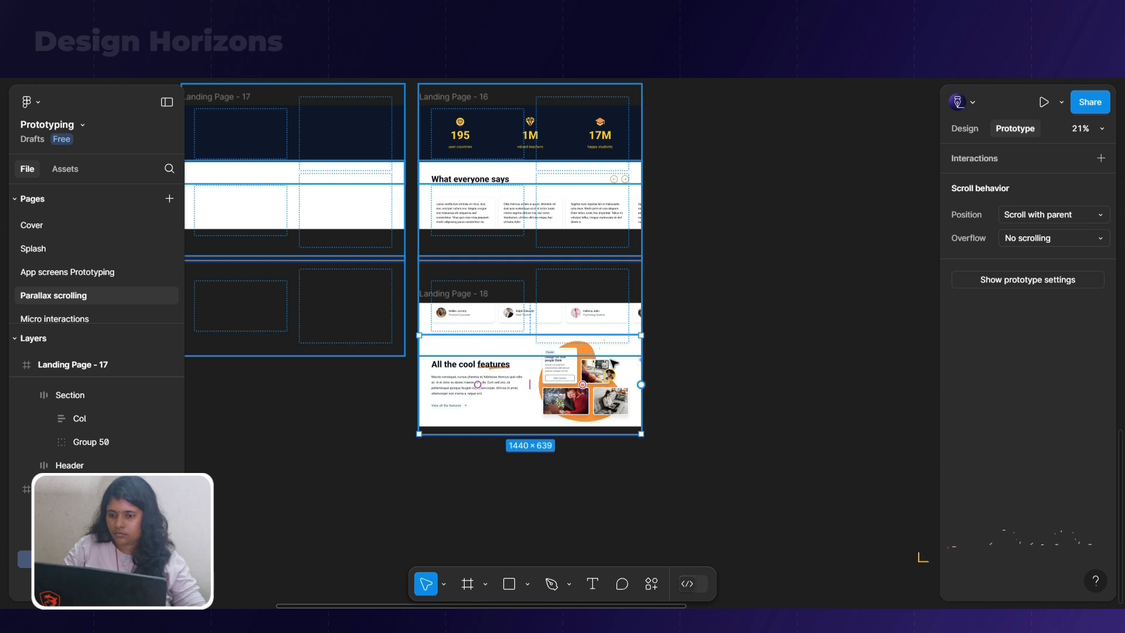
pyautogui.click(318, 451)
pyautogui.click(466, 387)
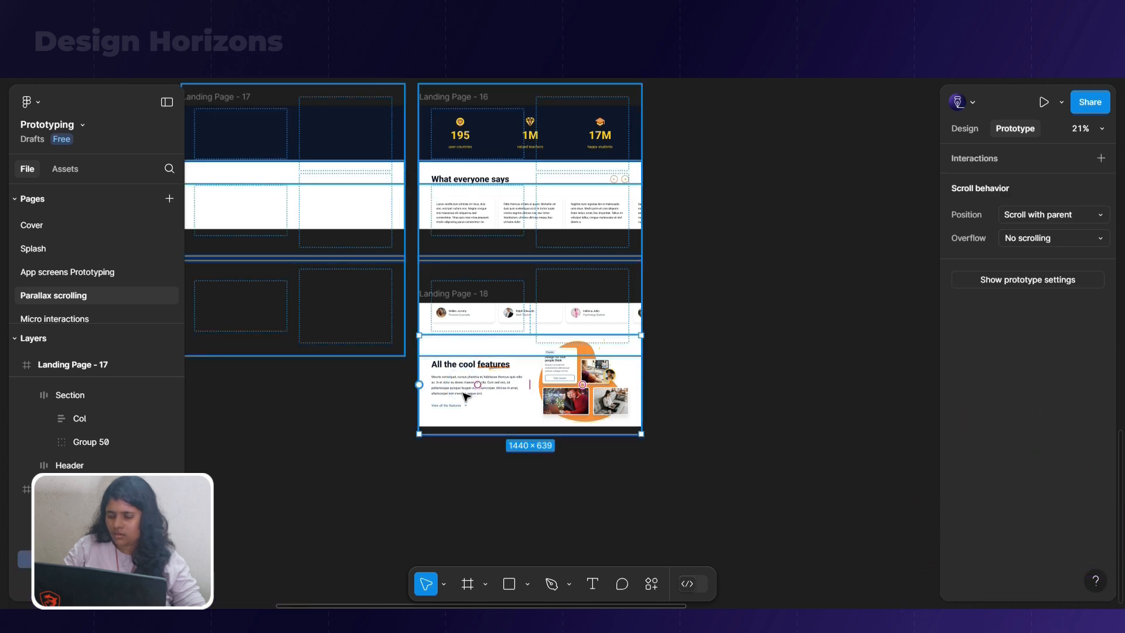
pyautogui.click(409, 299)
pyautogui.click(450, 293)
pyautogui.keyDown('alt'); pyautogui.moveTo(450, 294); pyautogui.dragTo(208, 310); pyautogui.keyUp('alt')
pyautogui.moveTo(279, 462); pyautogui.dragTo(421, 462)
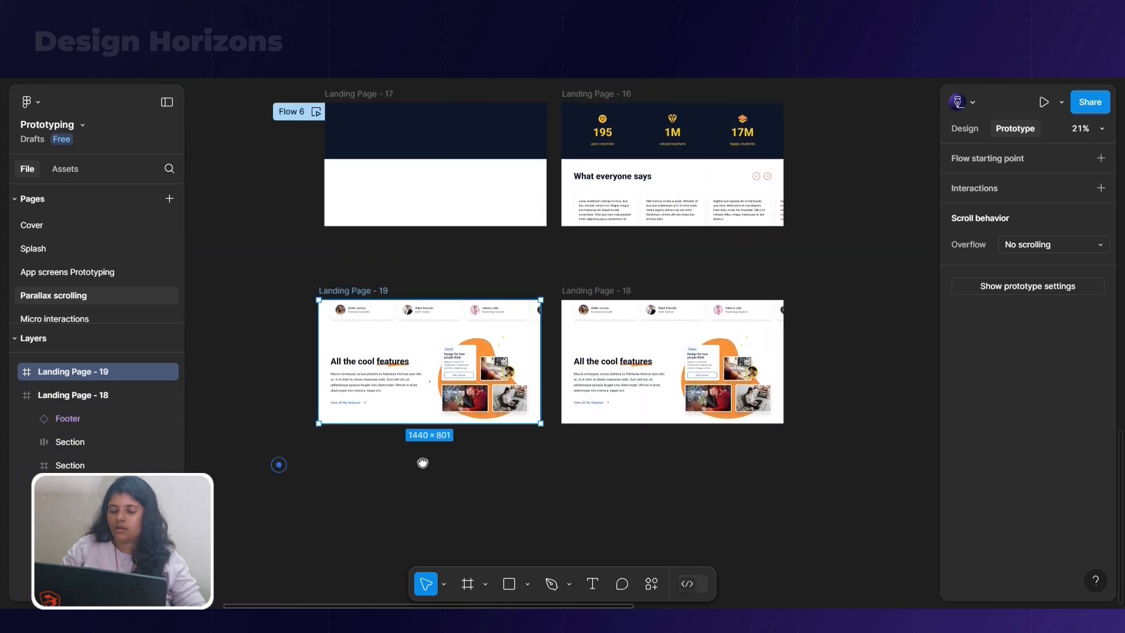
# Remove auto layout from the Right illustration frame of the features section in both Landing Page - 19 and Landing Page - 18
pyautogui.scroll(3, 434, 371)
pyautogui.doubleClick(437, 373)
pyautogui.keyDown('ctrl'); pyautogui.keyDown('shift'); pyautogui.click(906, 464); pyautogui.keyUp('shift'); pyautogui.keyUp('ctrl')
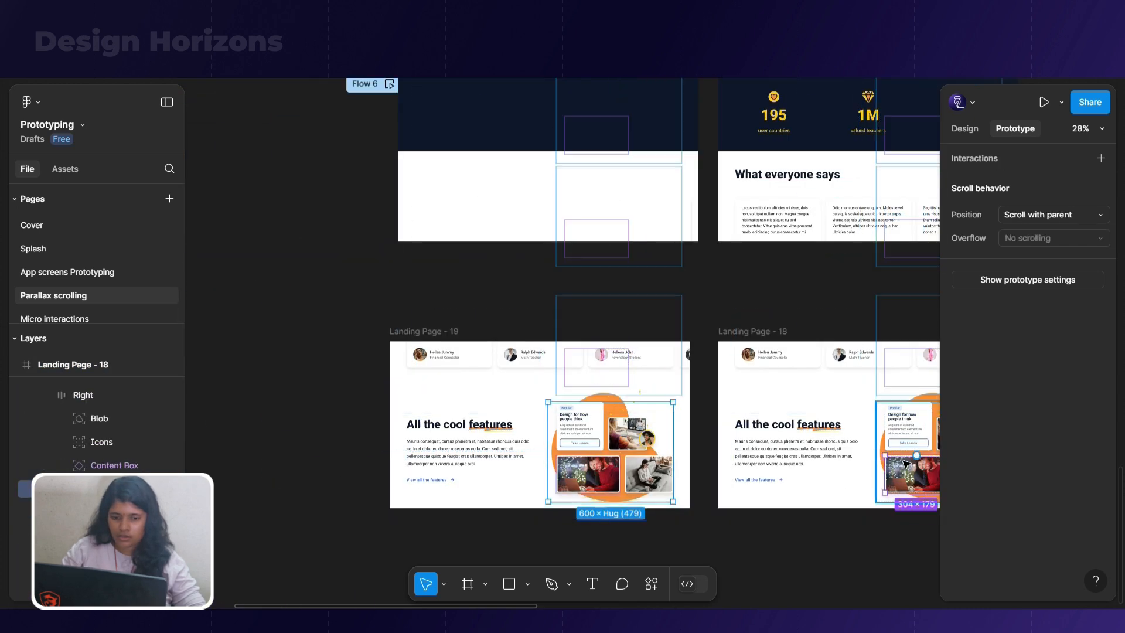
pyautogui.keyDown('ctrl'); pyautogui.keyDown('shift'); pyautogui.click(877, 443); pyautogui.keyUp('shift'); pyautogui.keyUp('ctrl')
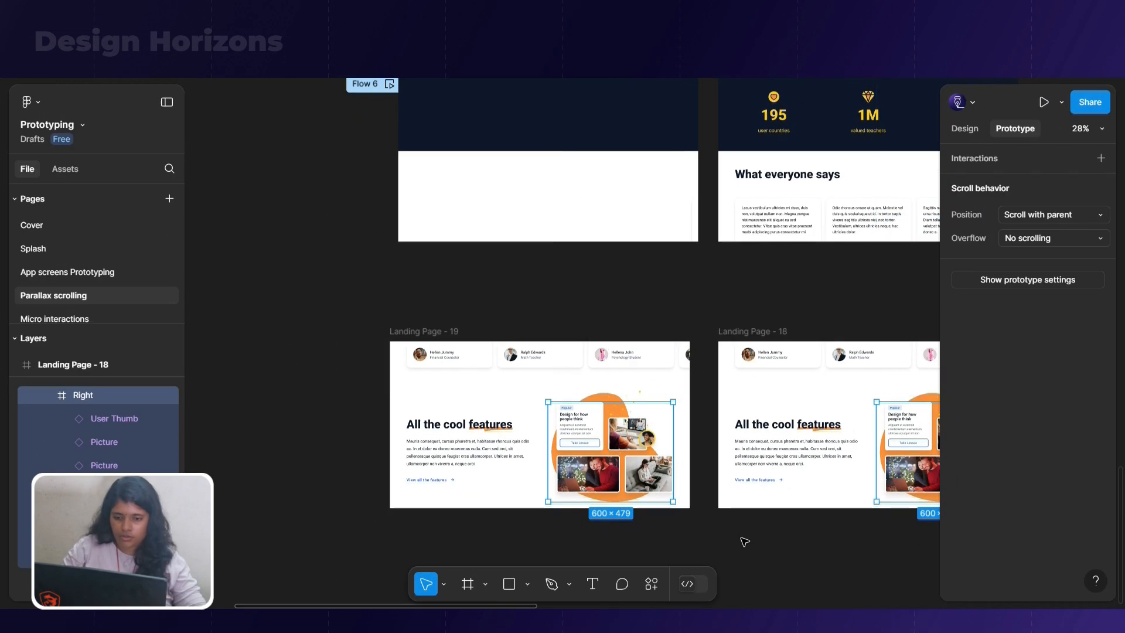
pyautogui.click(742, 540)
pyautogui.doubleClick(595, 448)
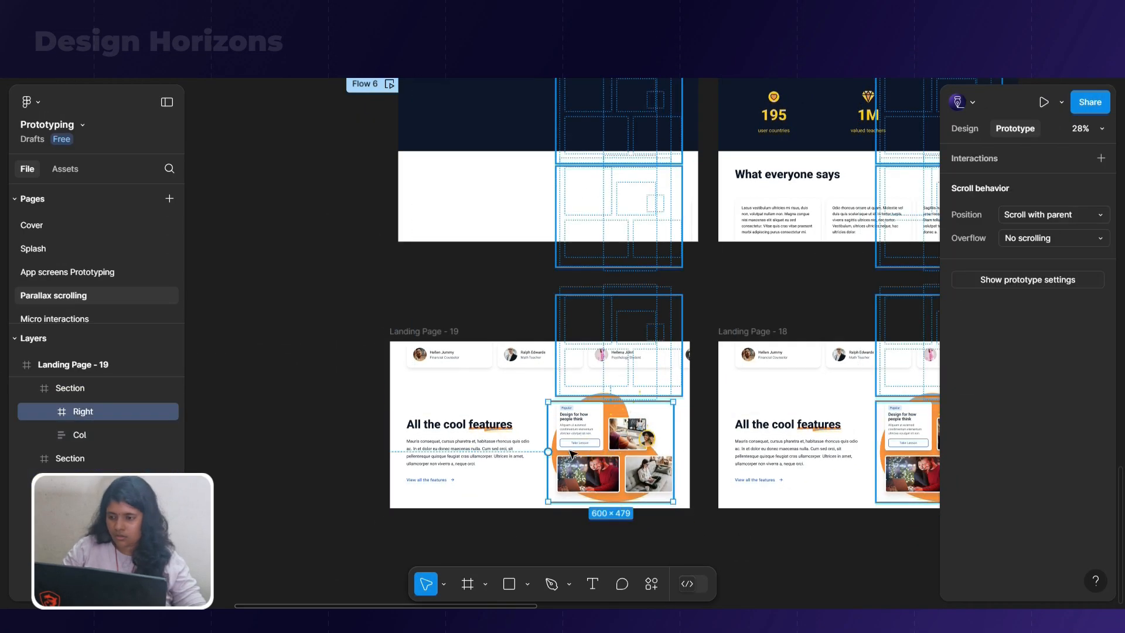
# Remove auto layout from the Col text column of the features section in both Landing Page - 19 and Landing Page - 18
pyautogui.click(501, 445)
pyautogui.keyDown('shift'); pyautogui.click(817, 456); pyautogui.keyUp('shift')
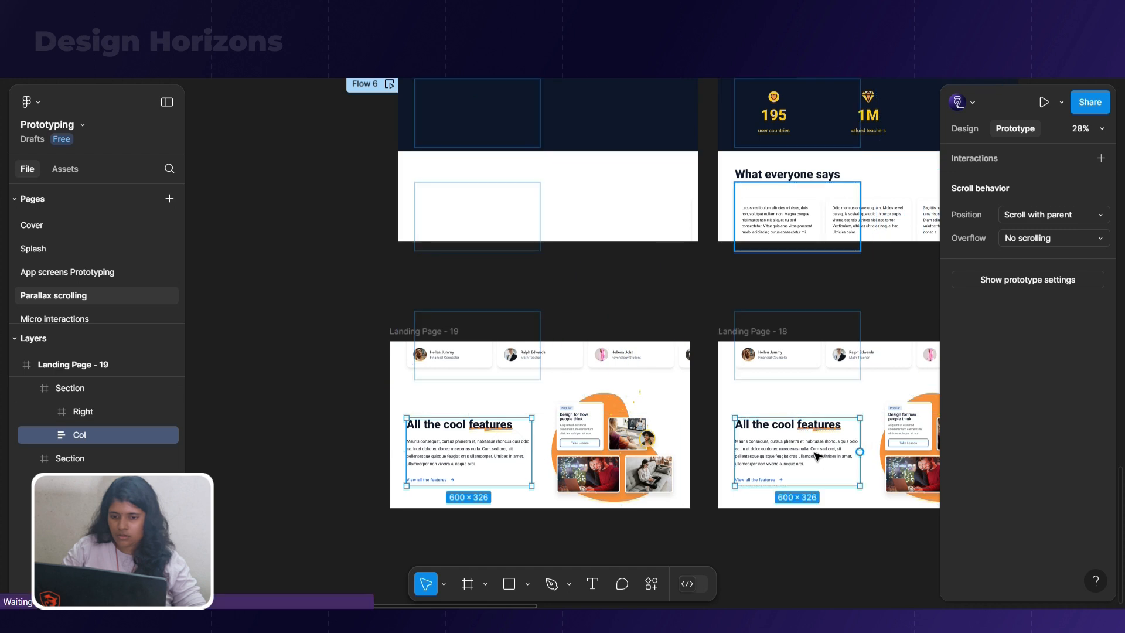
pyautogui.click(392, 510)
# Detach the Section Text component instance inside the features column of Landing Page - 19
pyautogui.click(496, 455)
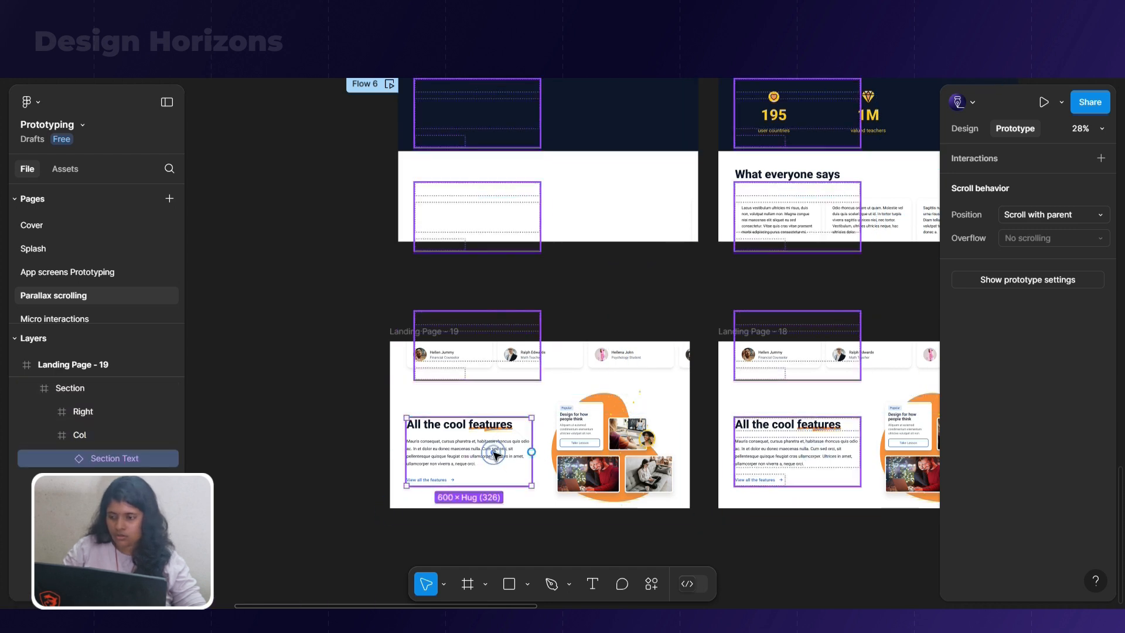
pyautogui.scroll(3, 495, 455)
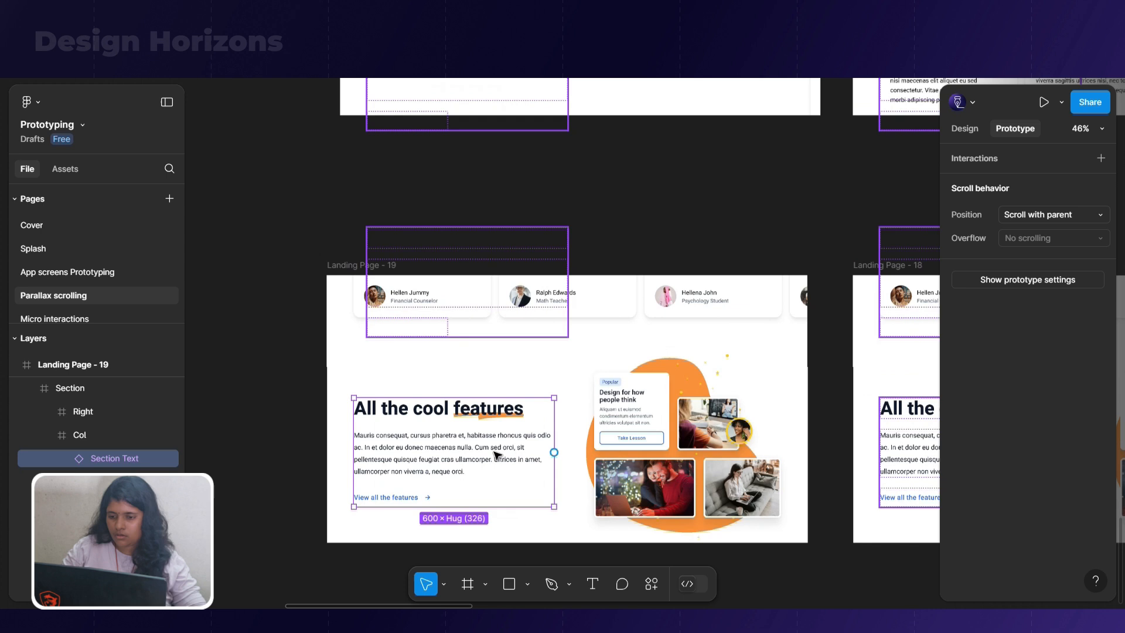
pyautogui.click(489, 419)
pyautogui.click(508, 488)
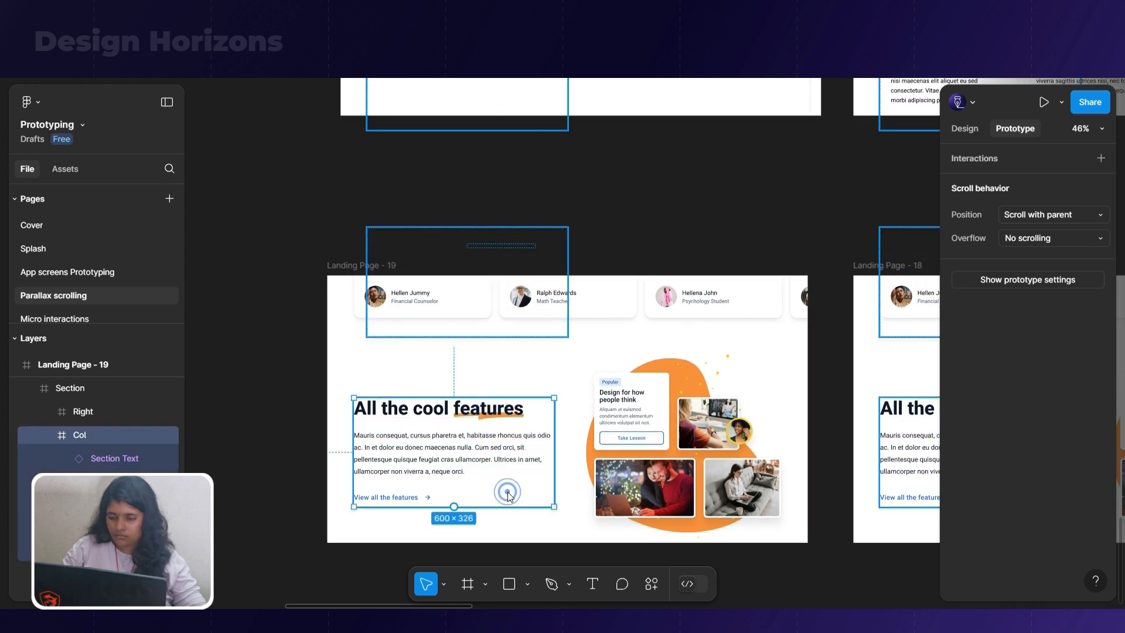
pyautogui.rightClick(507, 495)
pyautogui.click(473, 490)
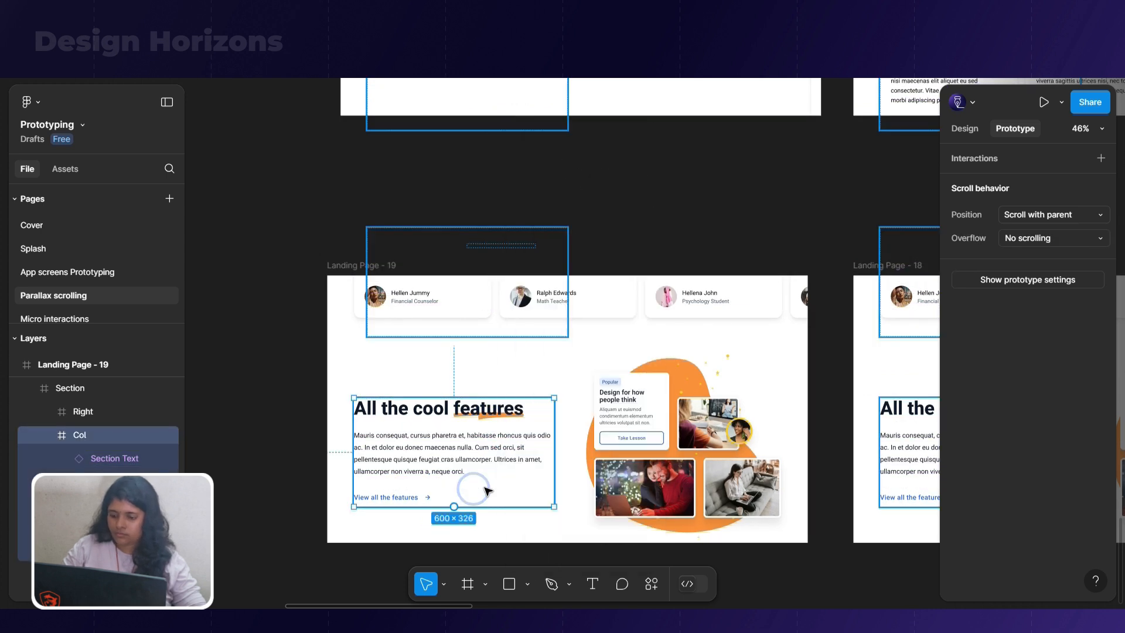
pyautogui.click(486, 490)
pyautogui.rightClick(485, 490)
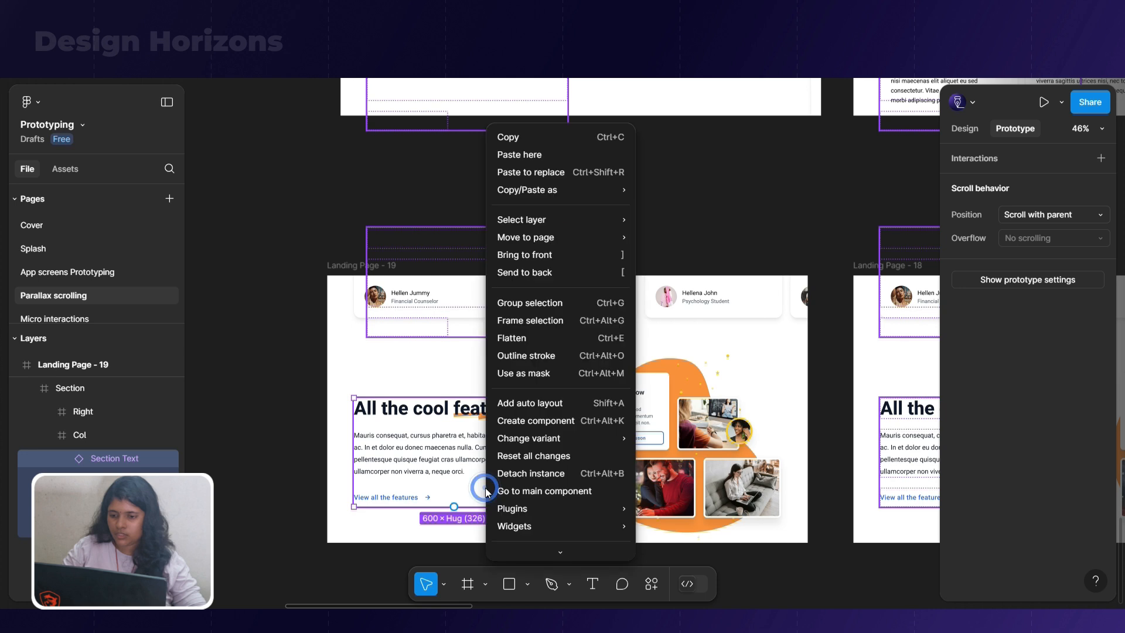
pyautogui.click(530, 473)
# Detach the matching Section Text component instance in the features column of Landing Page - 18
pyautogui.click(882, 448)
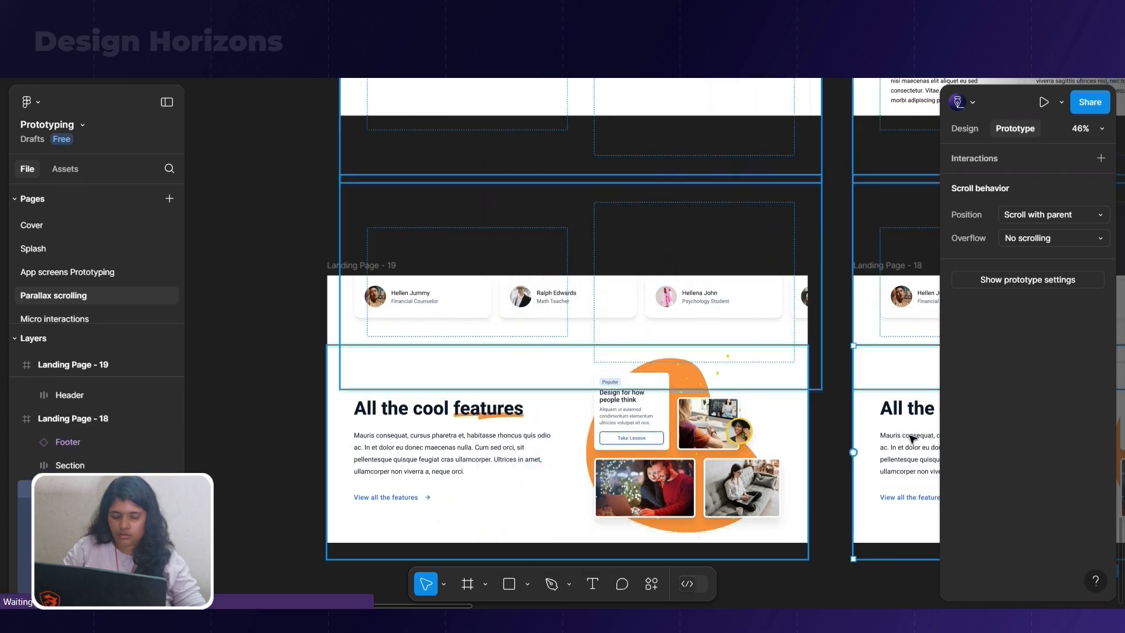
pyautogui.rightClick(910, 440)
pyautogui.click(895, 421)
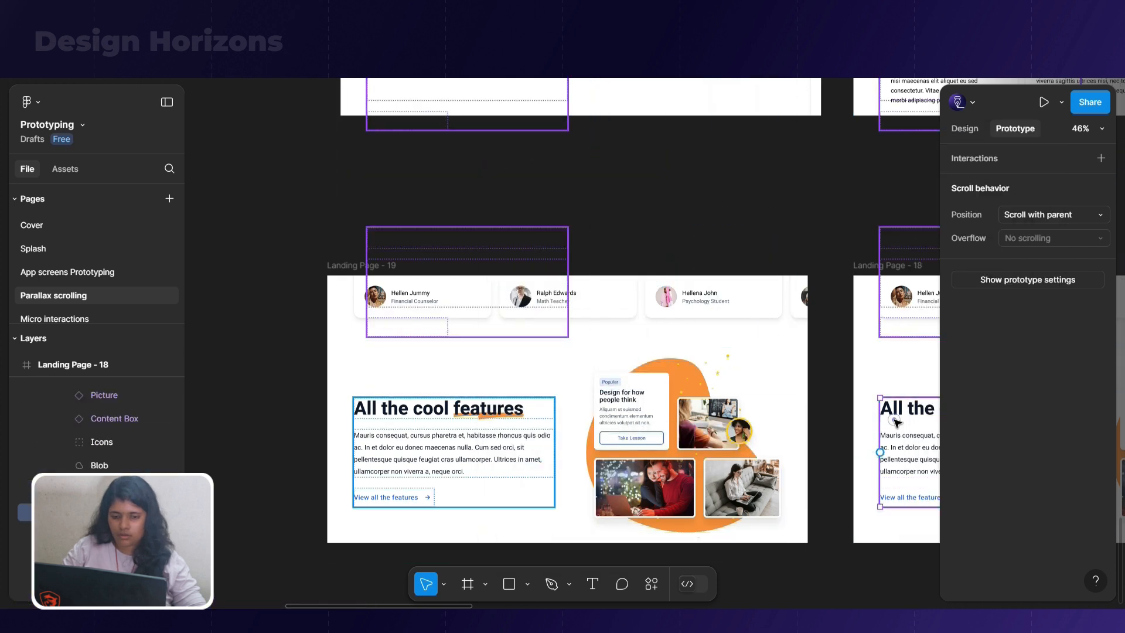
pyautogui.rightClick(893, 420)
pyautogui.click(918, 472)
# Try to shift the All the cool features heading and its orange underline together horizontally in Landing Page - 19
pyautogui.doubleClick(421, 472)
pyautogui.scroll(3, 398, 505)
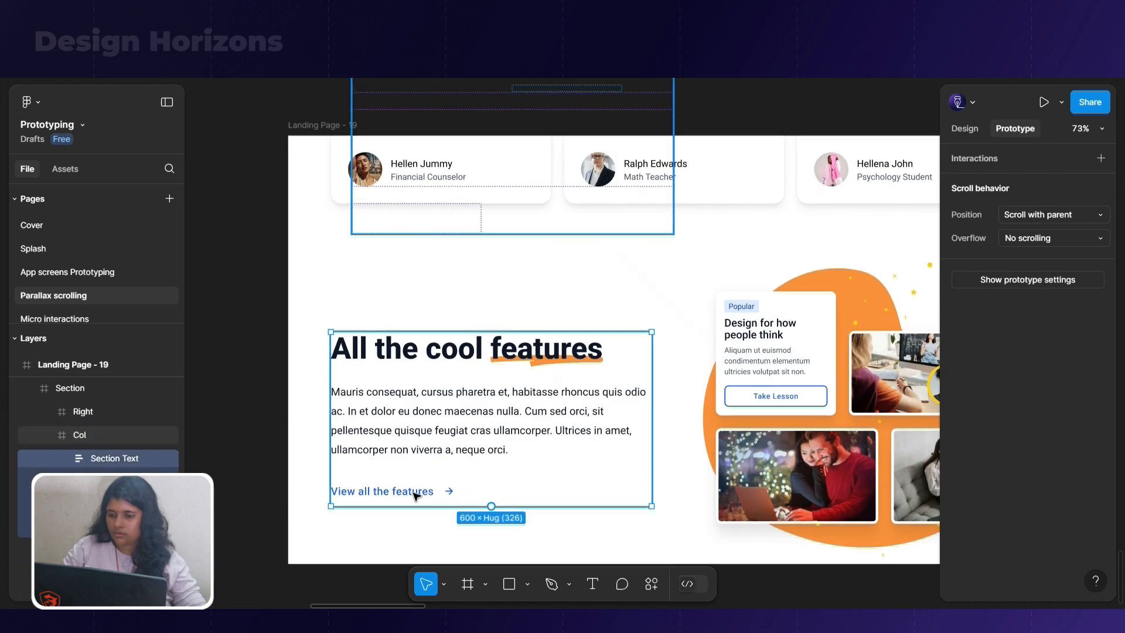
pyautogui.click(451, 431)
pyautogui.click(450, 364)
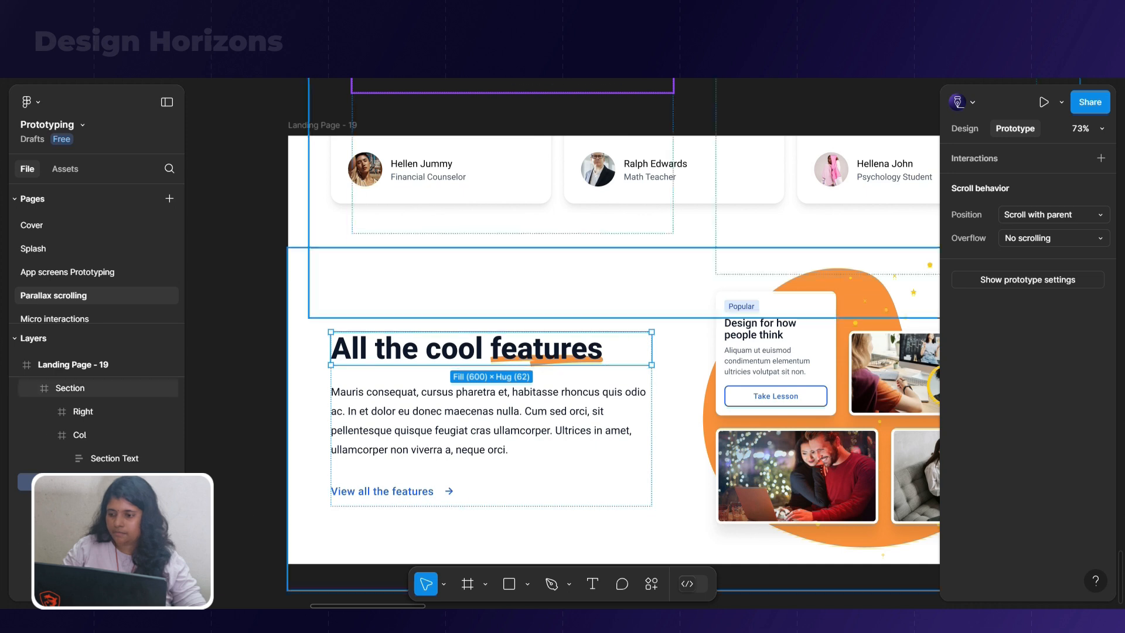
pyautogui.keyDown('shift'); pyautogui.click(117, 552); pyautogui.keyUp('shift')
pyautogui.click(117, 551)
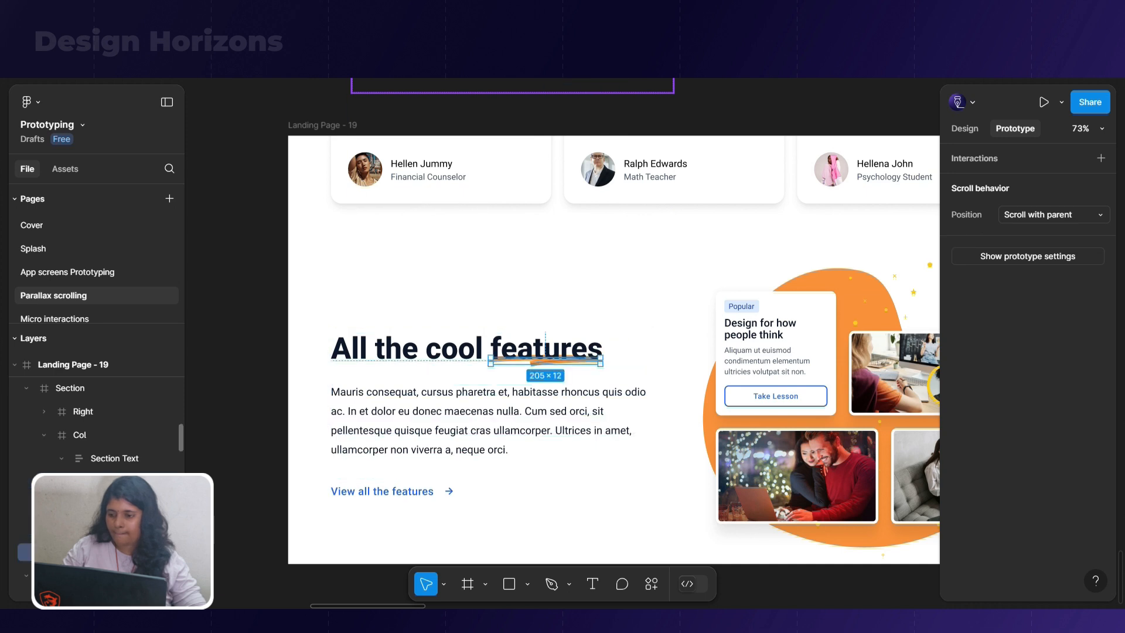
pyautogui.keyDown('ctrl'); pyautogui.click(117, 482); pyautogui.keyUp('ctrl')
pyautogui.hotkey('shift', 'Left')
pyautogui.hotkey('shift', 'Left')
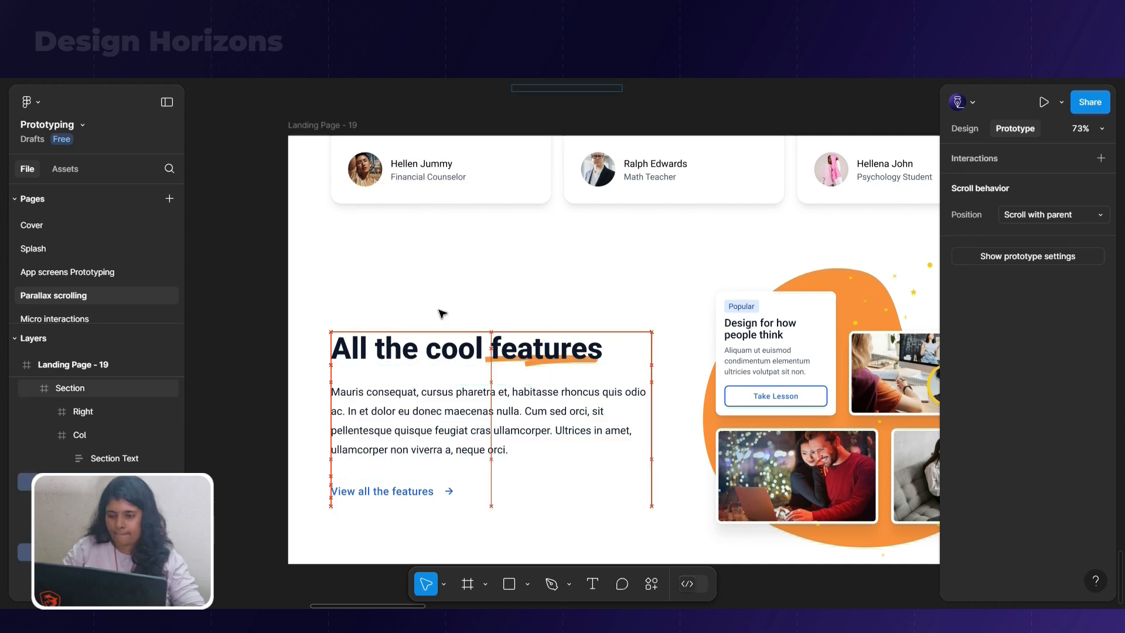
pyautogui.hotkey('shift', 'Left')
pyautogui.hotkey('shift', 'Left')
pyautogui.hotkey('shift', 'Left')
pyautogui.hotkey('shift', 'Left')
pyautogui.hotkey('shift', 'Left')
pyautogui.hotkey('shift', 'Left')
pyautogui.hotkey('shift', 'Left')
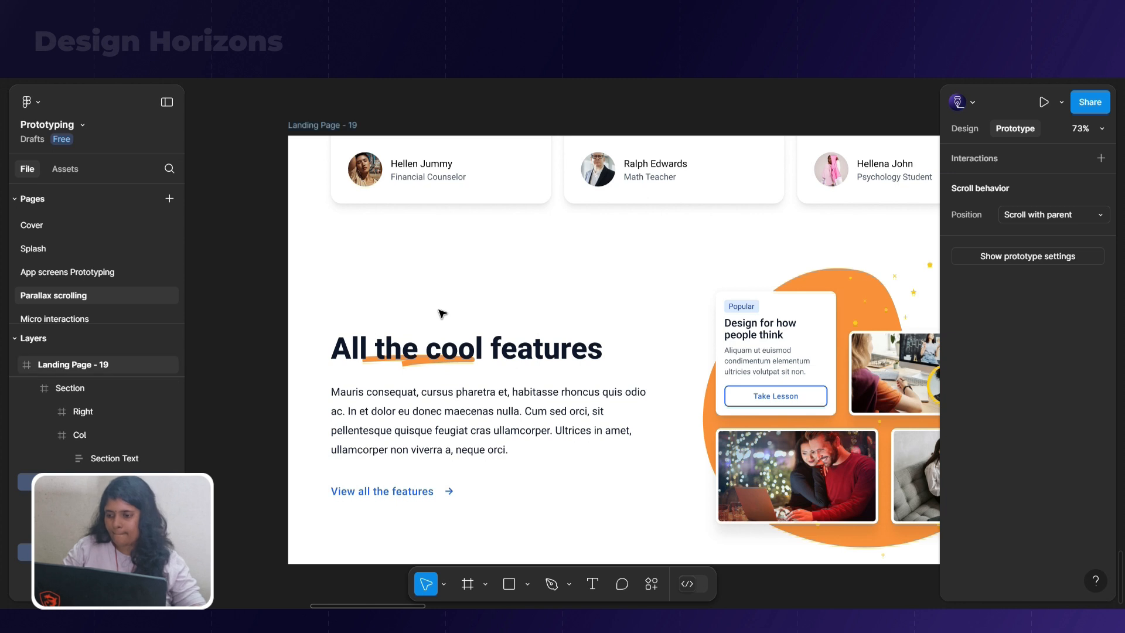
pyautogui.hotkey('ctrl', 'z')
# Undo the earlier underline shift and retry moving the Top heading layer and the orange underline leftward together in Landing Page - 19
pyautogui.click(430, 354)
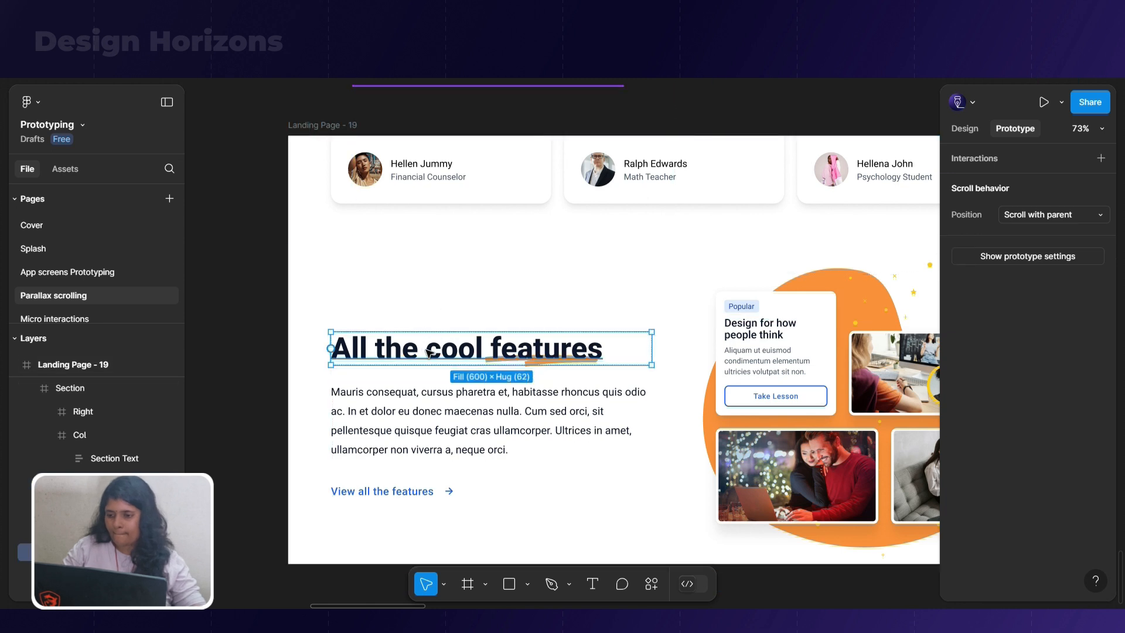
pyautogui.click(303, 373)
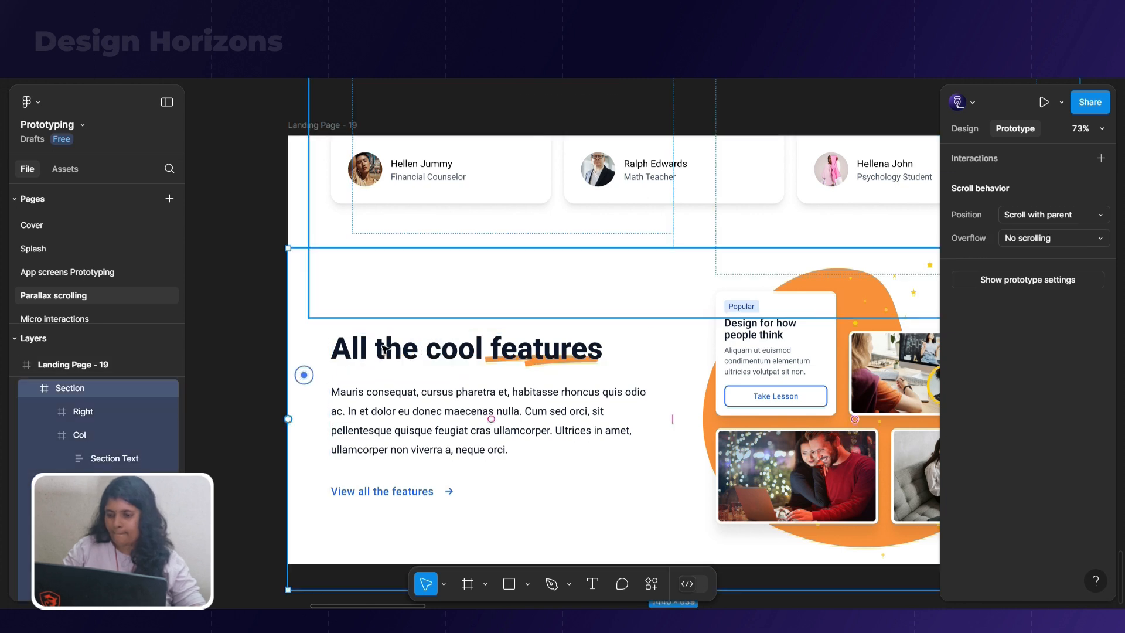
pyautogui.click(384, 348)
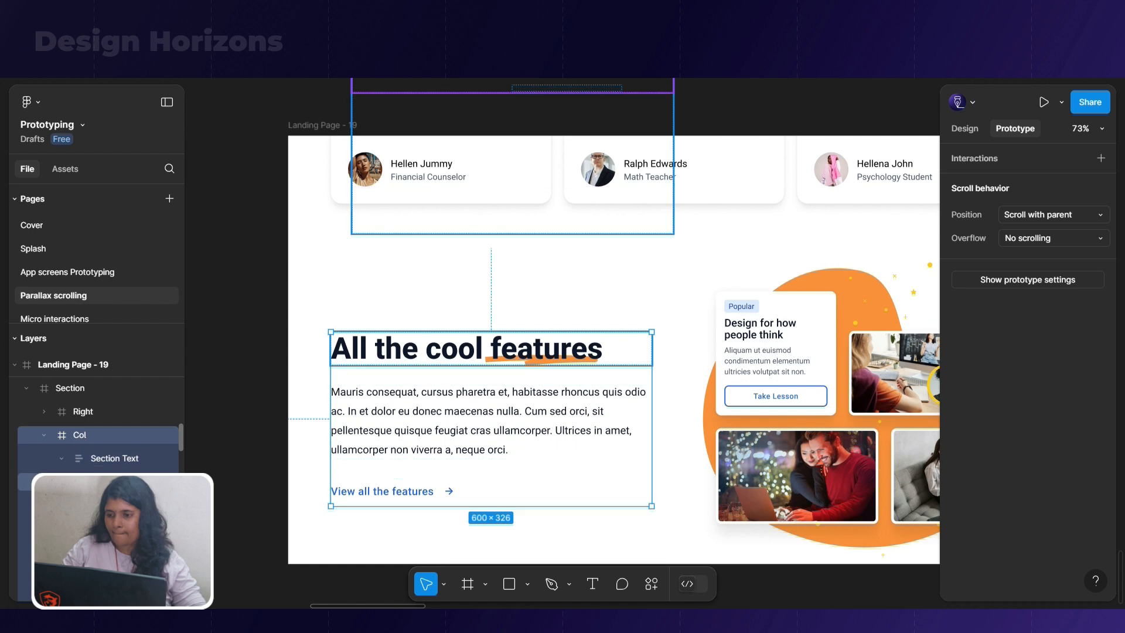
pyautogui.click(116, 483)
pyautogui.scroll(-3, 100, 434)
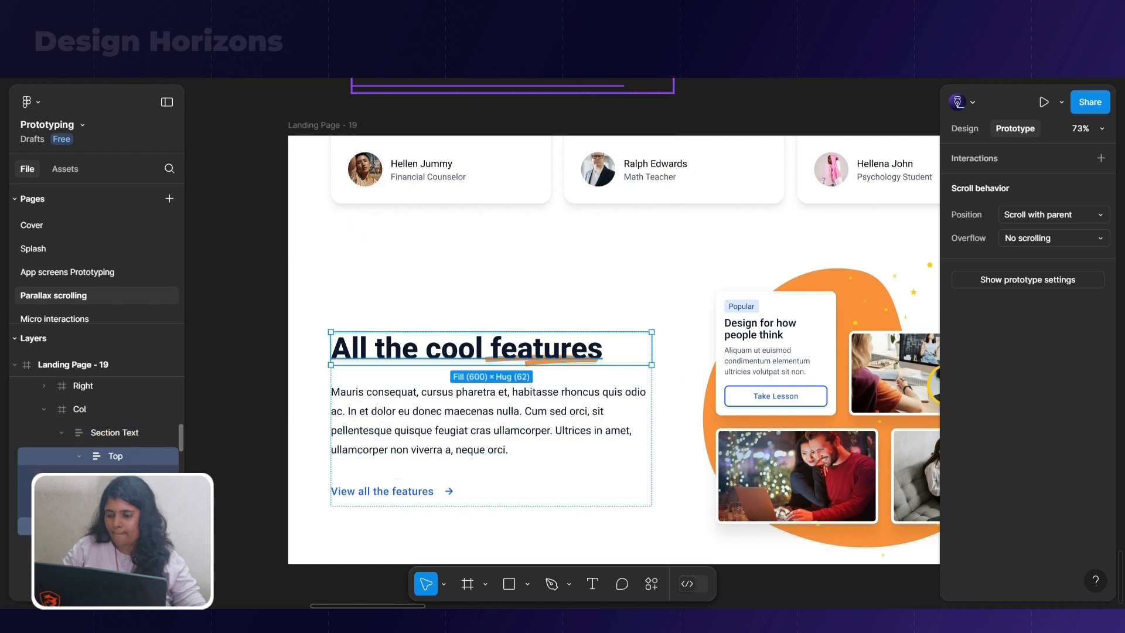
pyautogui.keyDown('ctrl'); pyautogui.click(118, 549); pyautogui.keyUp('ctrl')
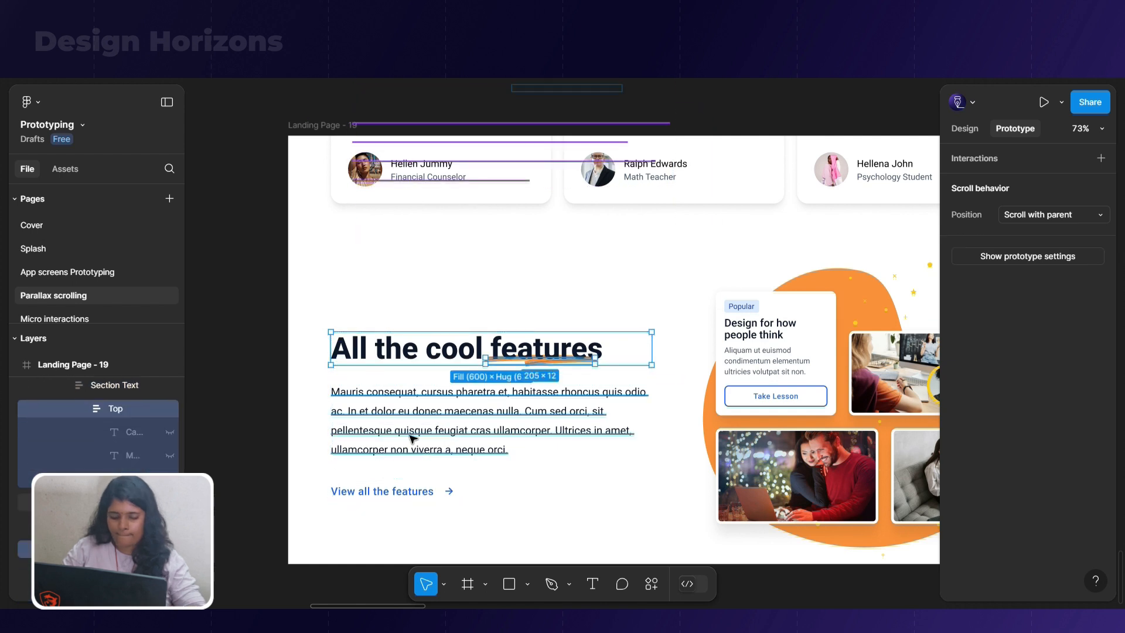
pyautogui.hotkey('shift', 'Left')
pyautogui.hotkey('shift', 'Left')
pyautogui.hotkey('shift', 'Left')
pyautogui.hotkey('shift', 'Left')
pyautogui.hotkey('shift', 'Left')
pyautogui.hotkey('shift', 'Left')
pyautogui.hotkey('shift', 'Left')
pyautogui.hotkey('shift', 'Left')
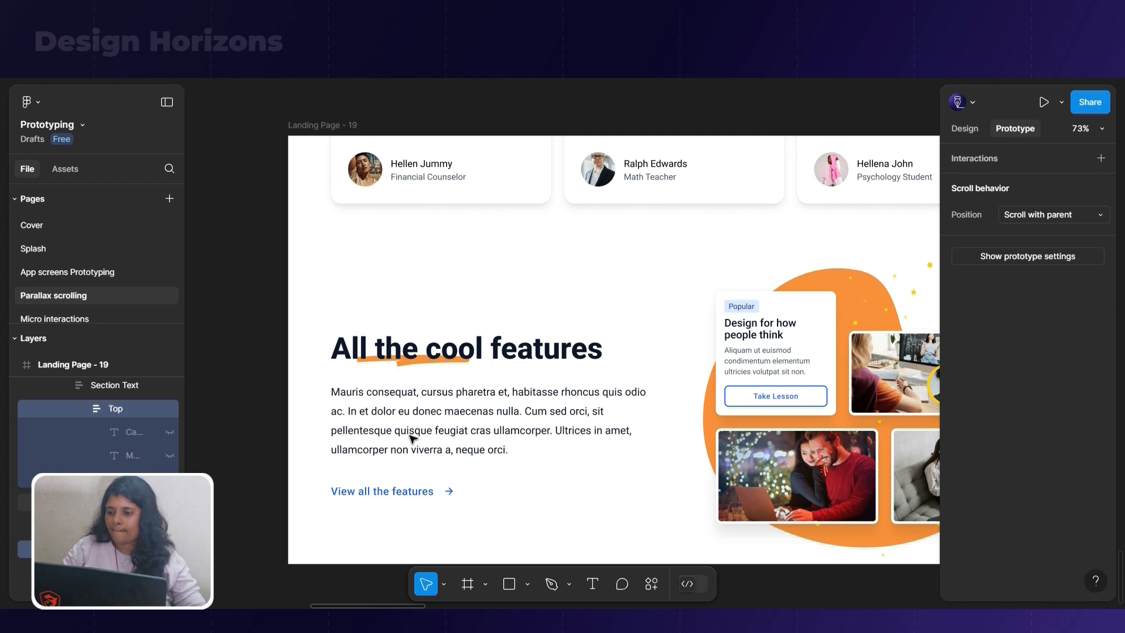
# Remove auto layout from the Section Text frame of the features column in both Landing Page - 19 and Landing Page - 18
pyautogui.click(513, 350)
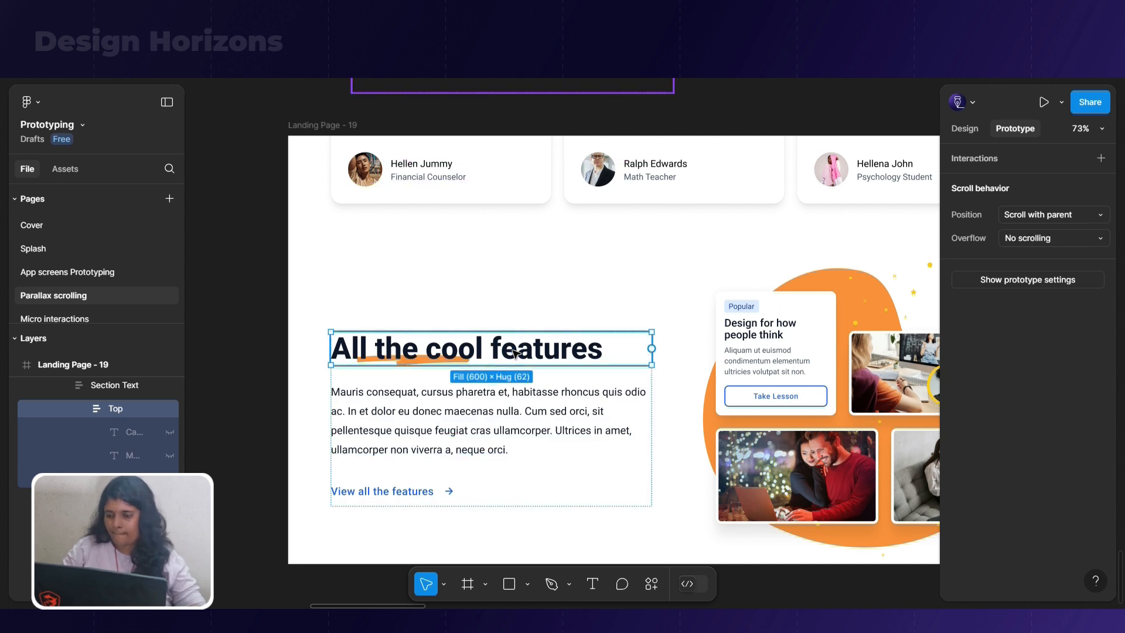
pyautogui.click(550, 391)
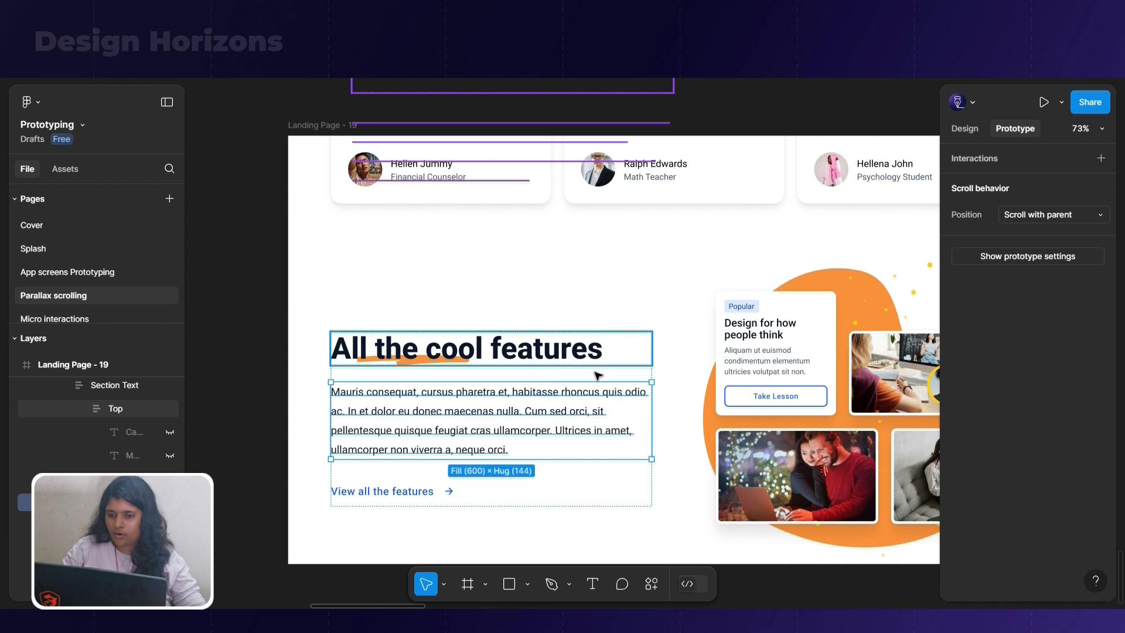
pyautogui.click(622, 378)
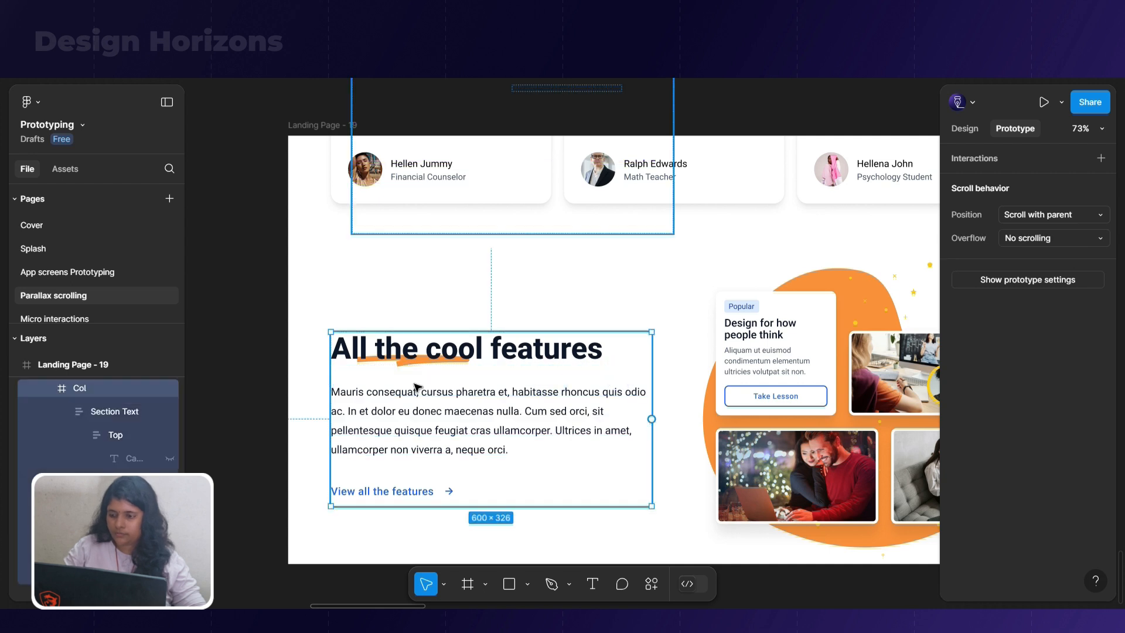
pyautogui.click(114, 412)
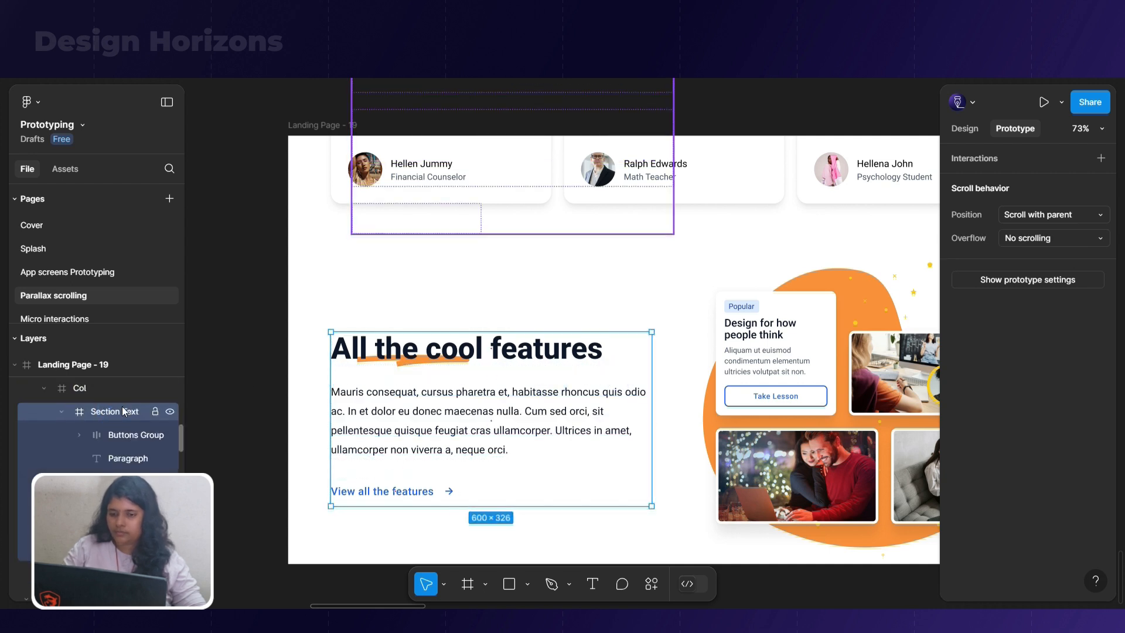
pyautogui.scroll(-5, 233, 402)
pyautogui.click(637, 410)
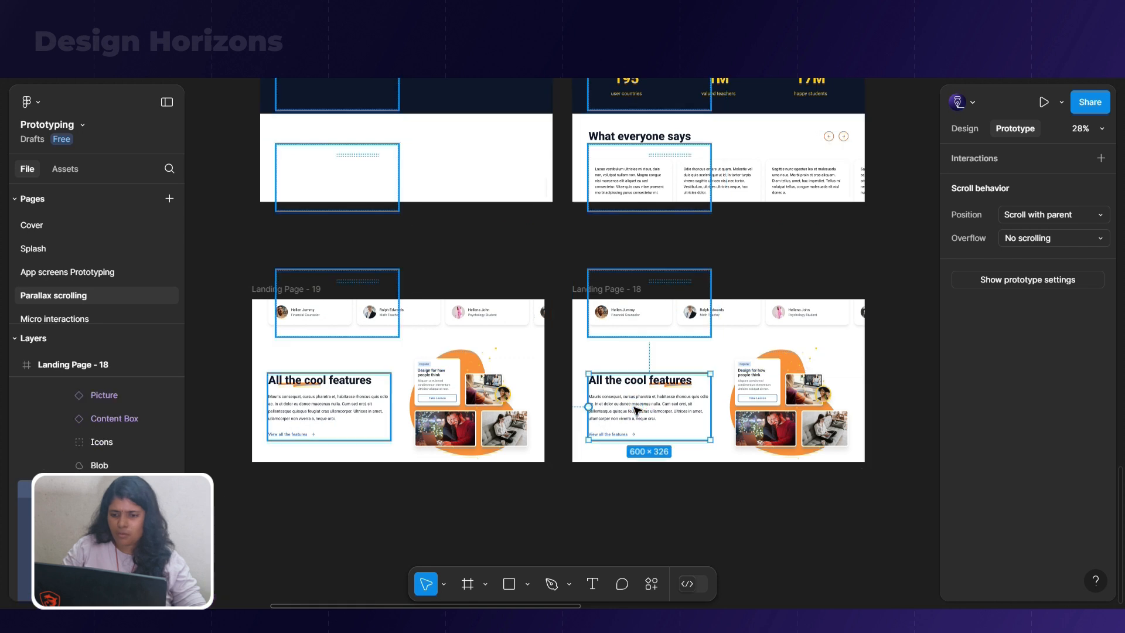
pyautogui.click(615, 394)
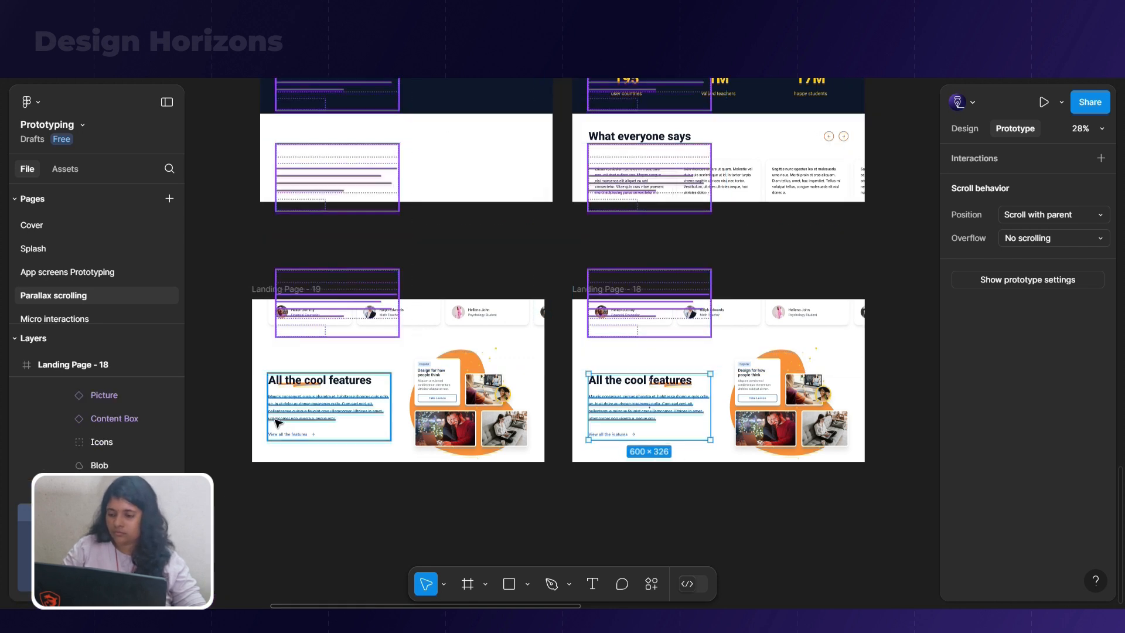
# Shift the All the cool features heading left in Landing Page - 19 until only its last letters remain inside the frame
pyautogui.scroll(5, 296, 404)
pyautogui.click(348, 377)
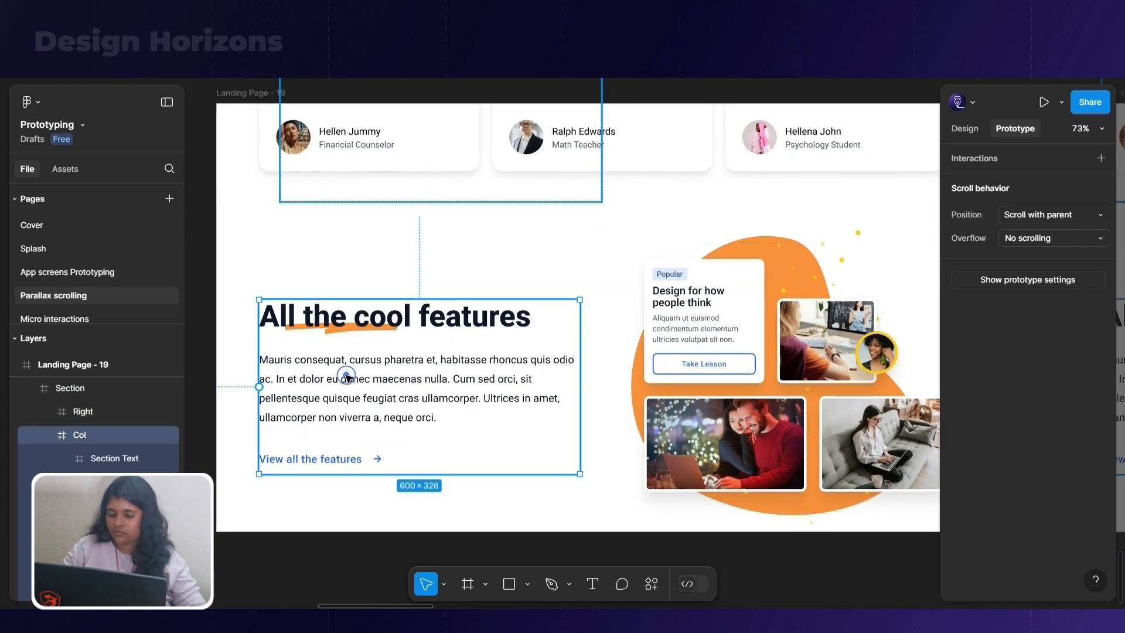
pyautogui.click(416, 328)
pyautogui.click(416, 328)
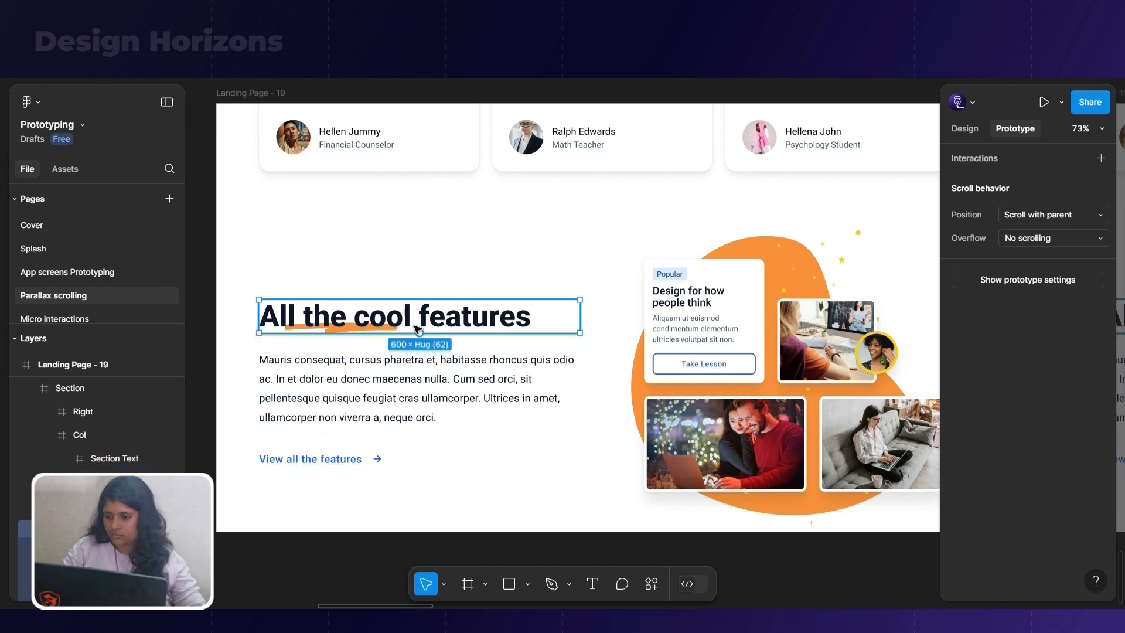
pyautogui.moveTo(415, 325); pyautogui.dragTo(414, 326)
pyautogui.hotkey('shift', 'Left')
pyautogui.hotkey('shift', 'Left')
pyautogui.hotkey('shift', 'Left')
pyautogui.hotkey('shift', 'Left')
pyautogui.hotkey('shift', 'Left')
pyautogui.hotkey('shift', 'Left')
pyautogui.hotkey('shift', 'Left')
pyautogui.hotkey('shift', 'Left')
pyautogui.hotkey('shift', 'Left')
pyautogui.hotkey('shift', 'Left')
pyautogui.hotkey('shift', 'Left')
pyautogui.hotkey('shift', 'Left')
pyautogui.hotkey('shift', 'Left')
pyautogui.hotkey('shift', 'Left')
pyautogui.hotkey('shift', 'Left')
pyautogui.hotkey('shift', 'Left')
pyautogui.hotkey('shift', 'Left')
pyautogui.hotkey('shift', 'Left')
pyautogui.hotkey('shift', 'Left')
pyautogui.hotkey('shift', 'Left')
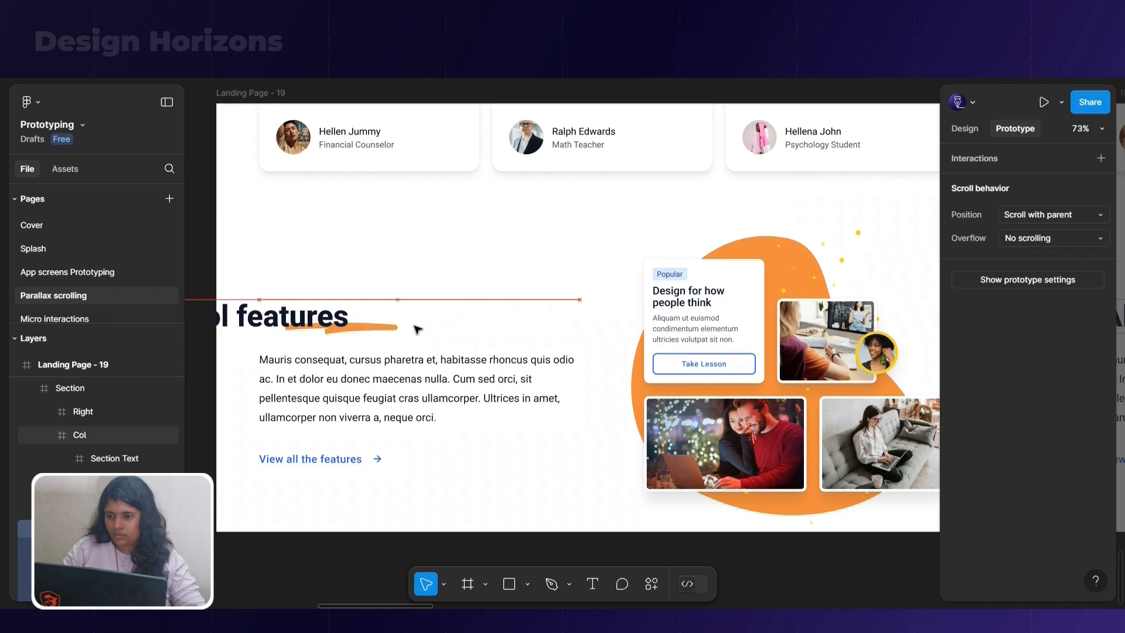
# Set the opacity of the orange heading underline in Landing Page - 19 to 0%
pyautogui.click(351, 326)
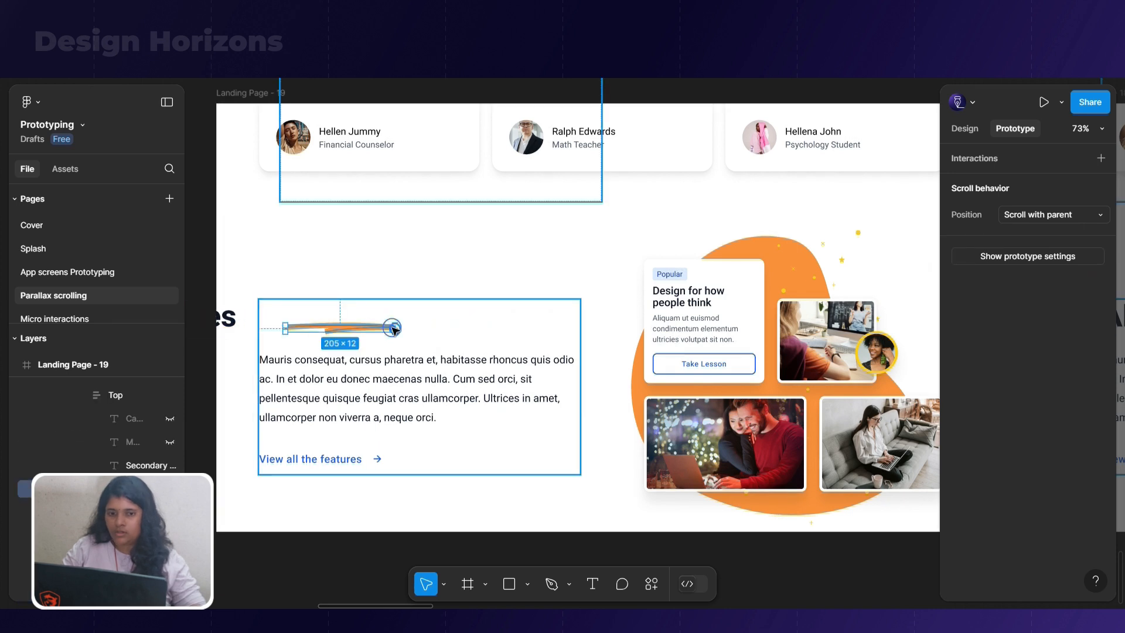
pyautogui.click(964, 129)
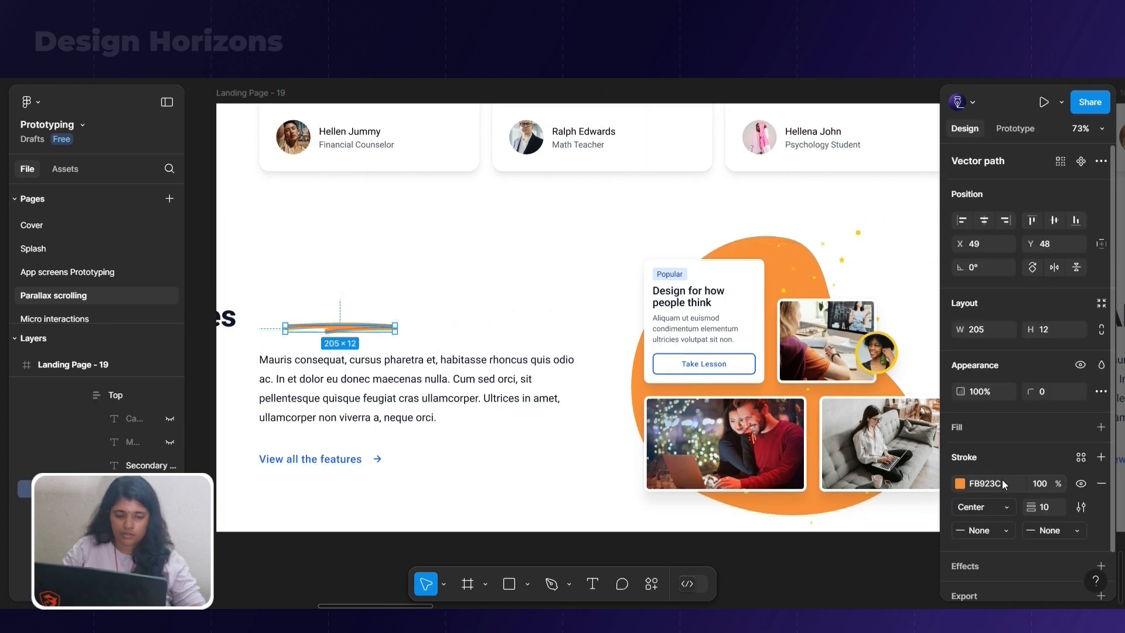
pyautogui.click(987, 386)
pyautogui.write('0')
pyautogui.press('Return')
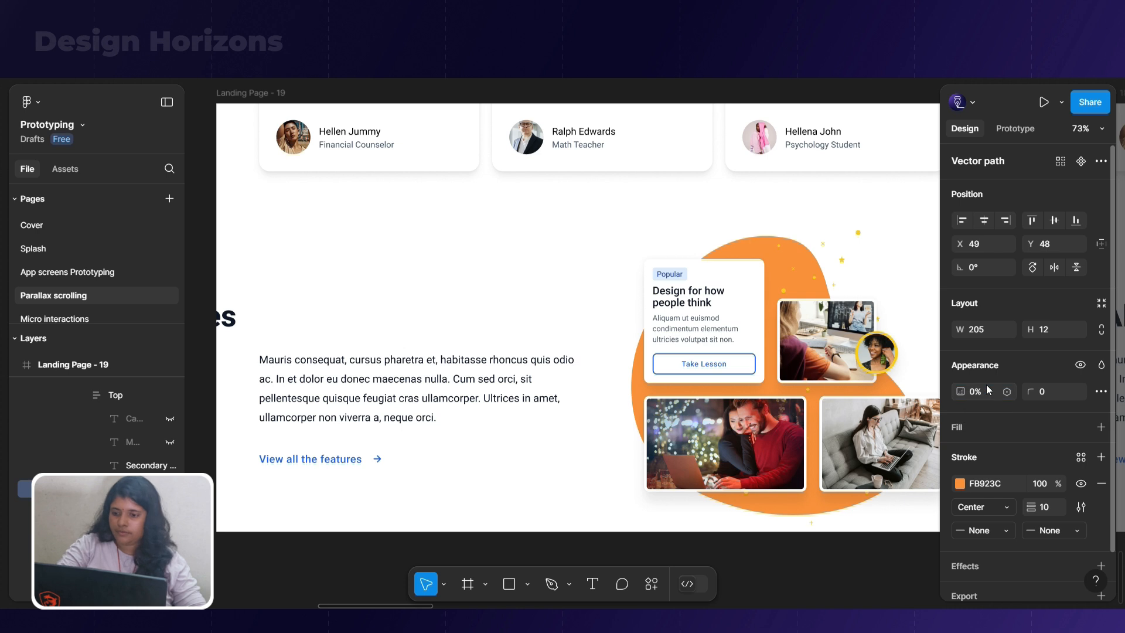
# Shift the features paragraph in Landing Page - 19 left until most of its text lies outside the frame
pyautogui.click(477, 397)
pyautogui.doubleClick(477, 397)
pyautogui.doubleClick(477, 398)
pyautogui.hotkey('shift', 'Left')
pyautogui.hotkey('shift', 'Left')
pyautogui.hotkey('shift', 'Left')
pyautogui.hotkey('shift', 'Left')
pyautogui.hotkey('shift', 'Left')
pyautogui.hotkey('shift', 'Left')
pyautogui.hotkey('shift', 'Left')
pyautogui.hotkey('shift', 'Left')
pyautogui.hotkey('shift', 'Left')
pyautogui.hotkey('shift', 'Left')
pyautogui.hotkey('shift', 'Left')
pyautogui.hotkey('shift', 'Left')
pyautogui.hotkey('shift', 'Left')
pyautogui.hotkey('shift', 'Left')
pyautogui.hotkey('shift', 'Left')
pyautogui.hotkey('shift', 'Left')
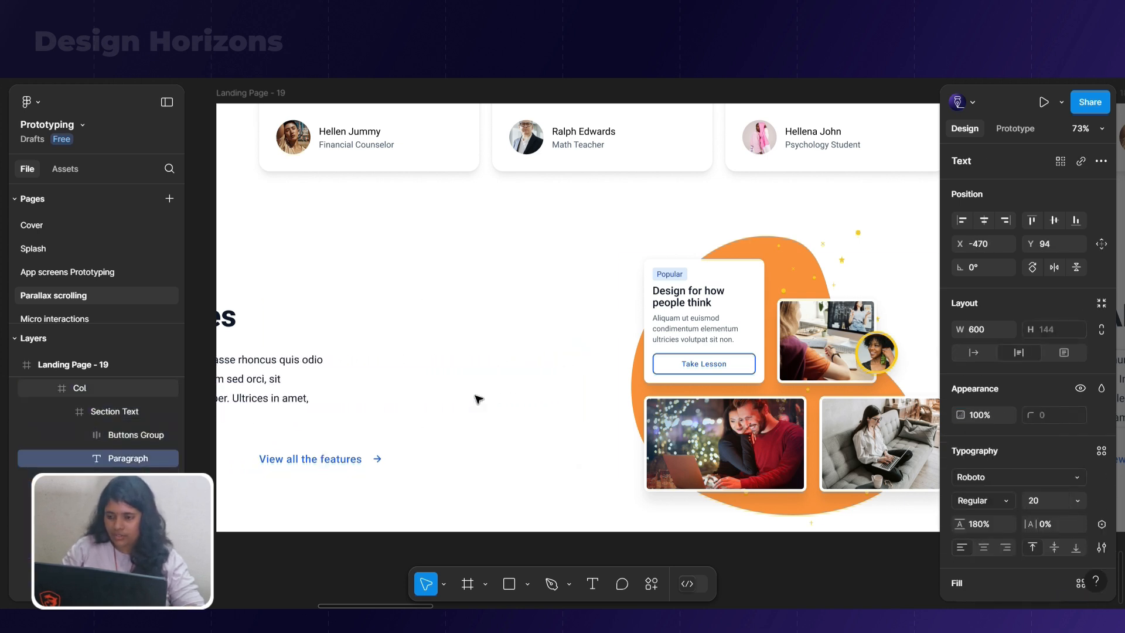
# Move the View all the features Buttons Group in Landing Page - 19 left to X -320, outside the frame
pyautogui.click(379, 469)
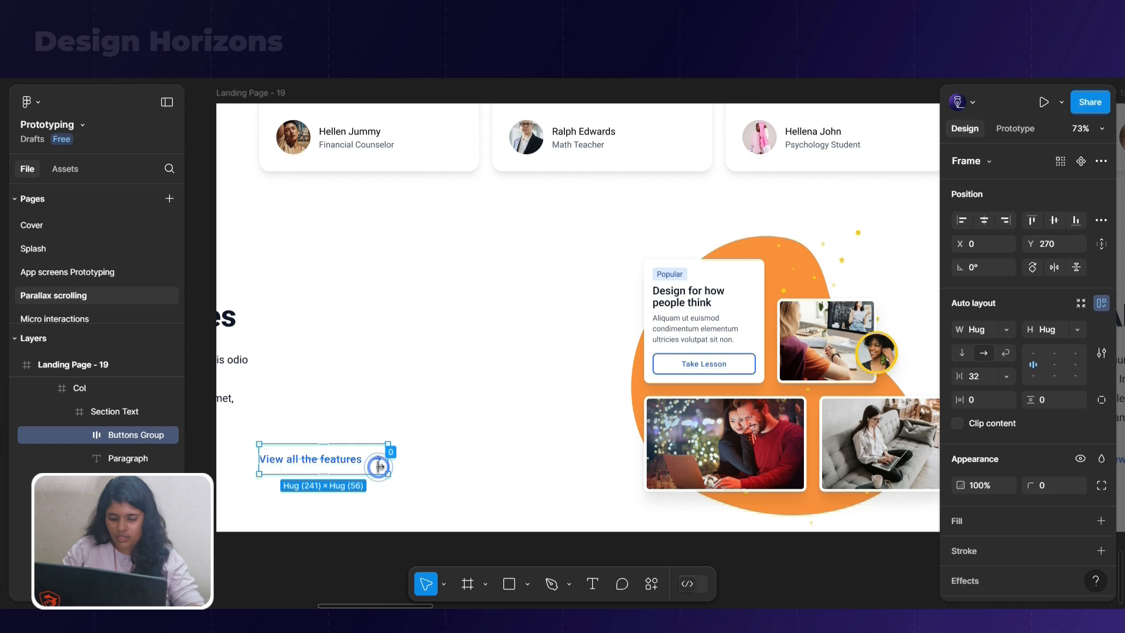
pyautogui.hotkey('shift', 'Left')
pyautogui.hotkey('shift', 'Left')
pyautogui.hotkey('shift', 'Left')
pyautogui.hotkey('shift', 'Left')
pyautogui.hotkey('shift', 'Left')
pyautogui.hotkey('shift', 'Left')
pyautogui.hotkey('shift', 'Left')
pyautogui.hotkey('shift', 'Left')
pyautogui.hotkey('shift', 'Left')
pyautogui.hotkey('shift', 'Left')
pyautogui.hotkey('shift', 'Left')
pyautogui.hotkey('shift', 'Left')
pyautogui.hotkey('shift', 'Left')
pyautogui.hotkey('shift', 'Left')
pyautogui.hotkey('shift', 'Left')
pyautogui.hotkey('shift', 'Left')
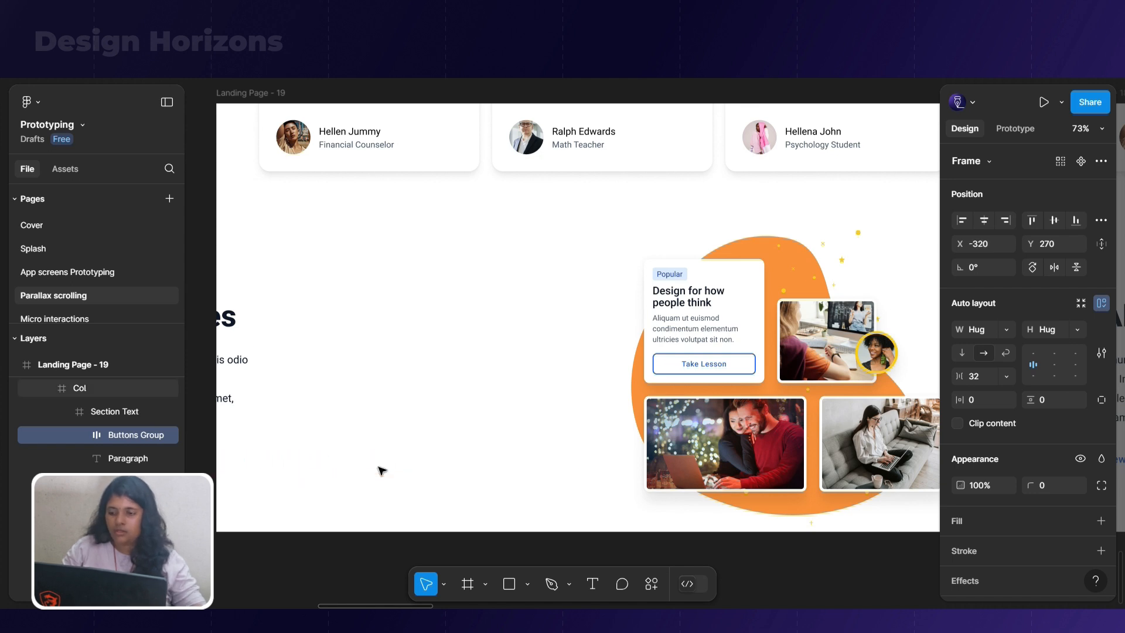
# Set the opacity of the shifted heading, paragraph and Buttons Group in Landing Page - 19 to 0%
pyautogui.scroll(-5, 234, 413)
pyautogui.keyDown('shift'); pyautogui.click(241, 393); pyautogui.keyUp('shift')
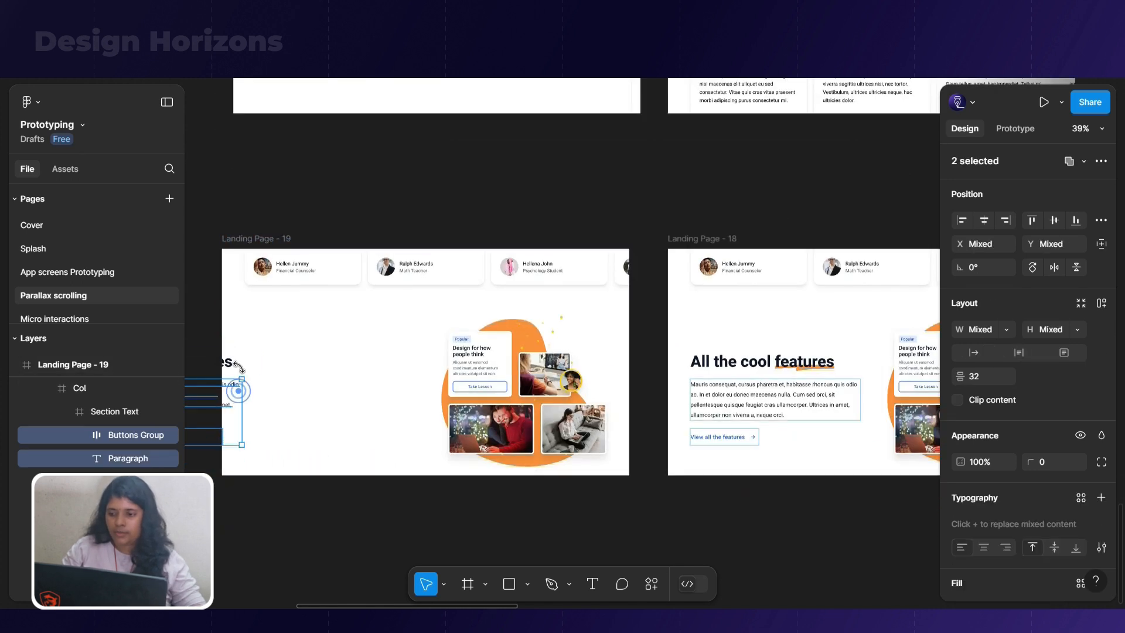
pyautogui.keyDown('shift'); pyautogui.click(229, 361); pyautogui.keyUp('shift')
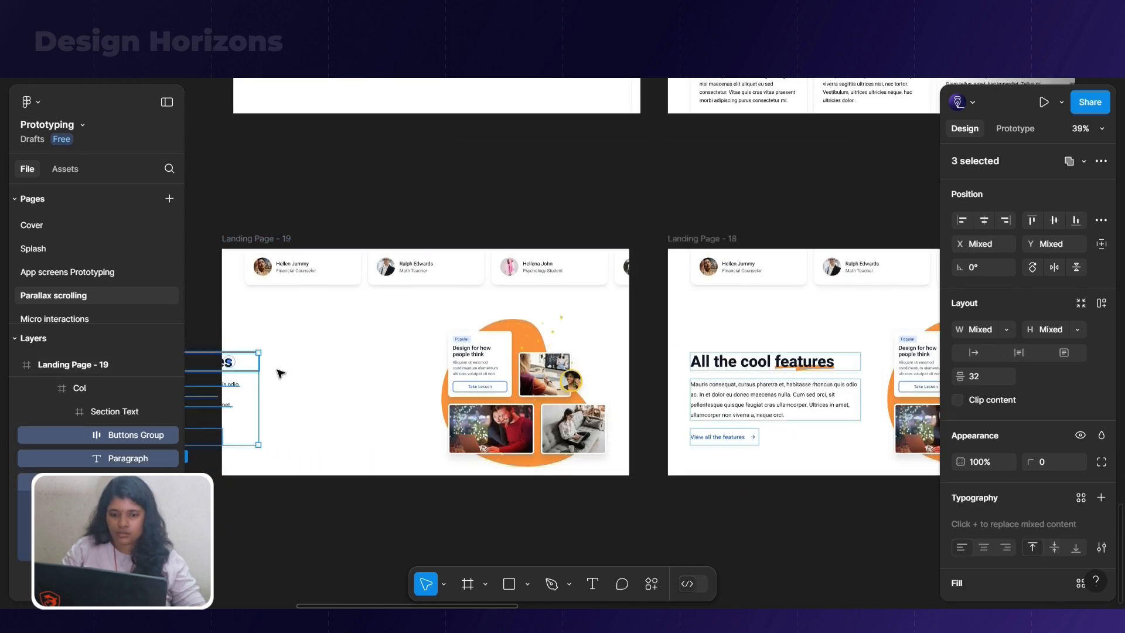
pyautogui.click(979, 465)
pyautogui.write('0')
pyautogui.press('Return')
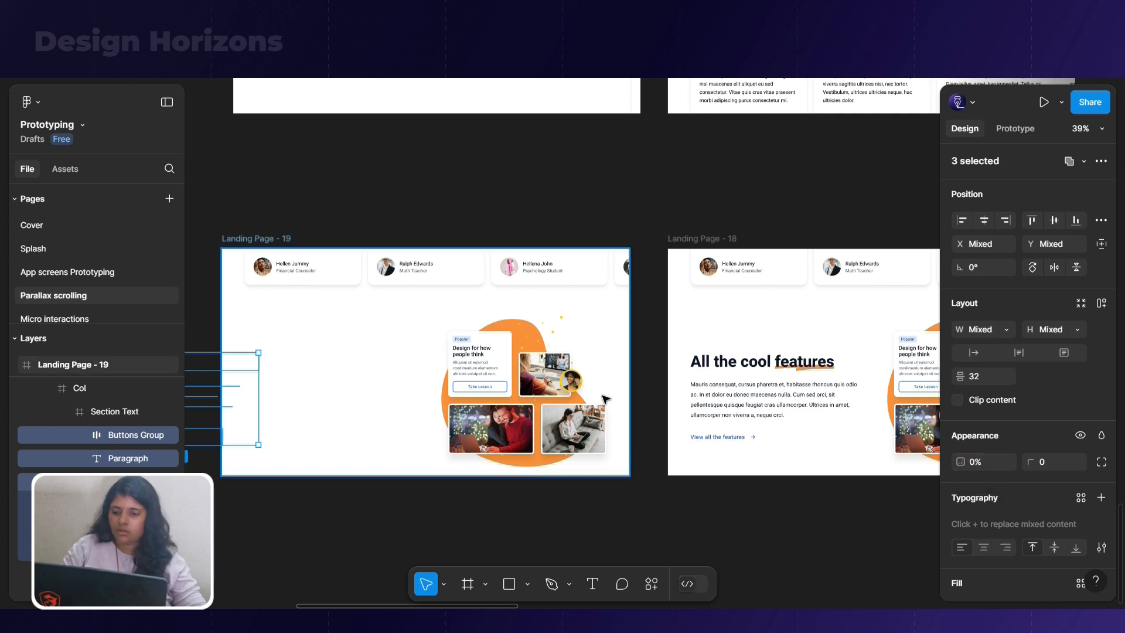
# Shrink the two lower pictures on the orange blob in Landing Page - 19, scaling the couple's picture to about 129 × 76
pyautogui.scroll(5, 604, 389)
pyautogui.doubleClick(528, 433)
pyautogui.scroll(-3, 528, 434)
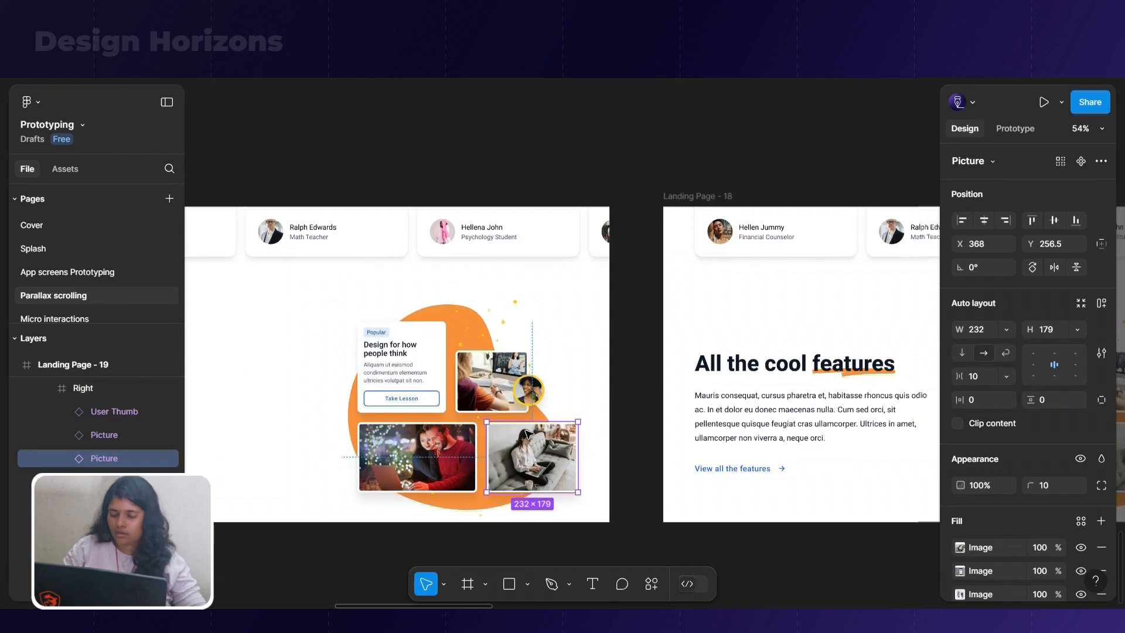
pyautogui.moveTo(579, 492); pyautogui.dragTo(528, 454)
pyautogui.click(440, 467)
pyautogui.moveTo(357, 495); pyautogui.dragTo(449, 450)
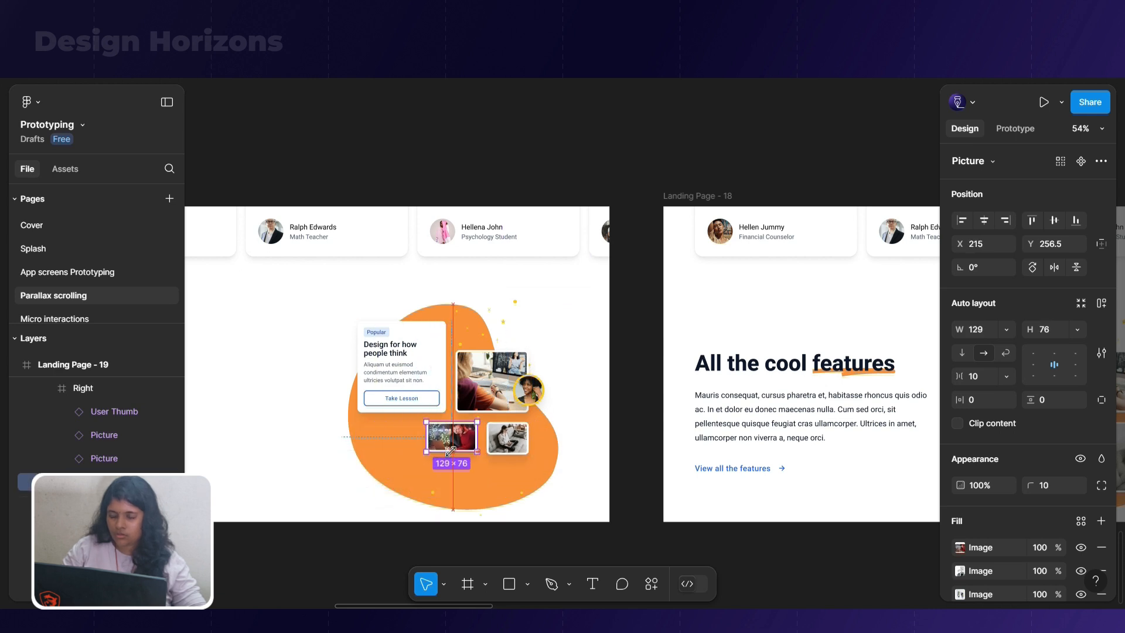
# Shrink the upper picture on the blob to about 67 × 57 and reduce the round User Thumb beside it
pyautogui.click(476, 392)
pyautogui.moveTo(523, 350); pyautogui.dragTo(481, 389)
pyautogui.click(529, 389)
pyautogui.scroll(2, 529, 410)
pyautogui.moveTo(549, 367); pyautogui.dragTo(530, 385)
# Set the opacity of the Design for how people think Content Box in Landing Page - 19 to 0%
pyautogui.click(412, 384)
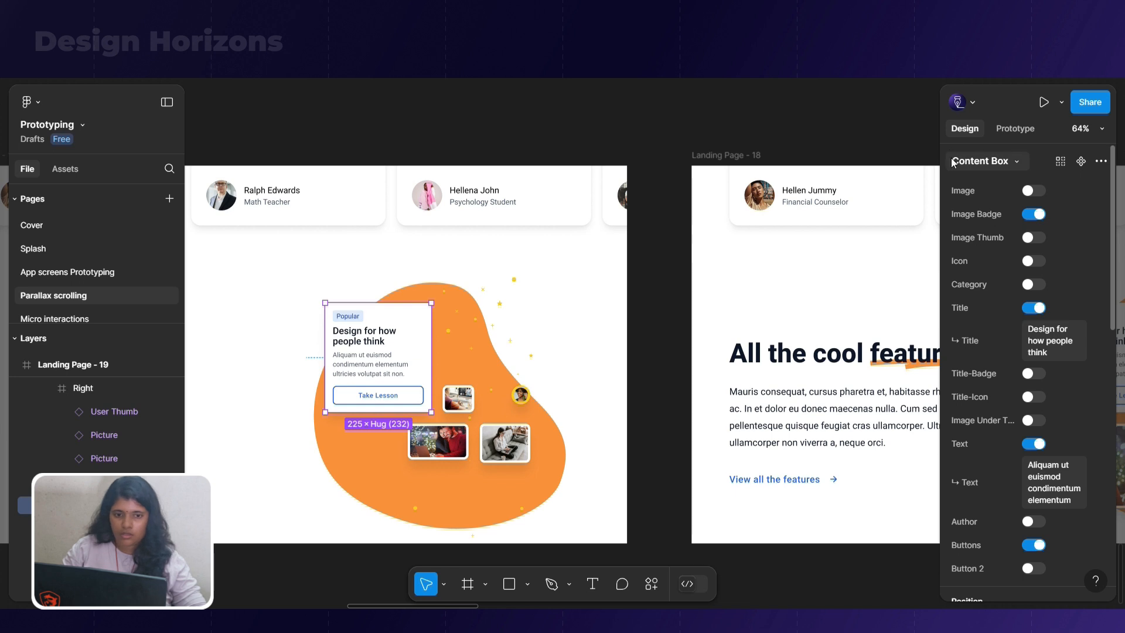
pyautogui.scroll(-5, 1010, 354)
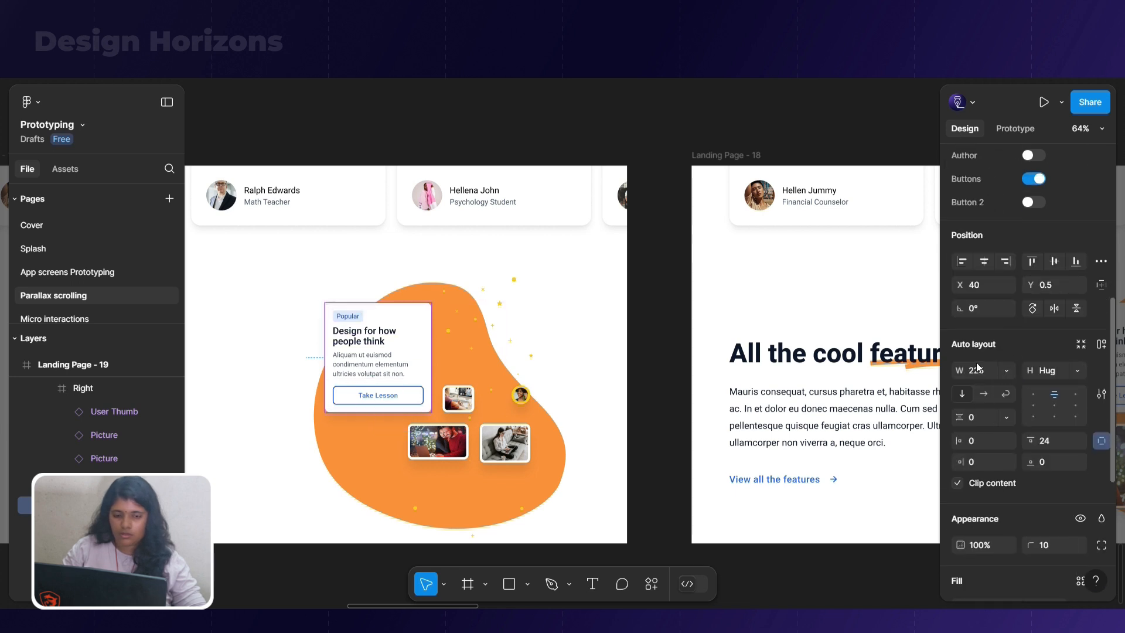
pyautogui.scroll(-3, 979, 291)
pyautogui.write('0')
# Shrink the orange blob in Landing Page - 19 to about 146 × 142 around its centre and make it invisible
pyautogui.click(480, 330)
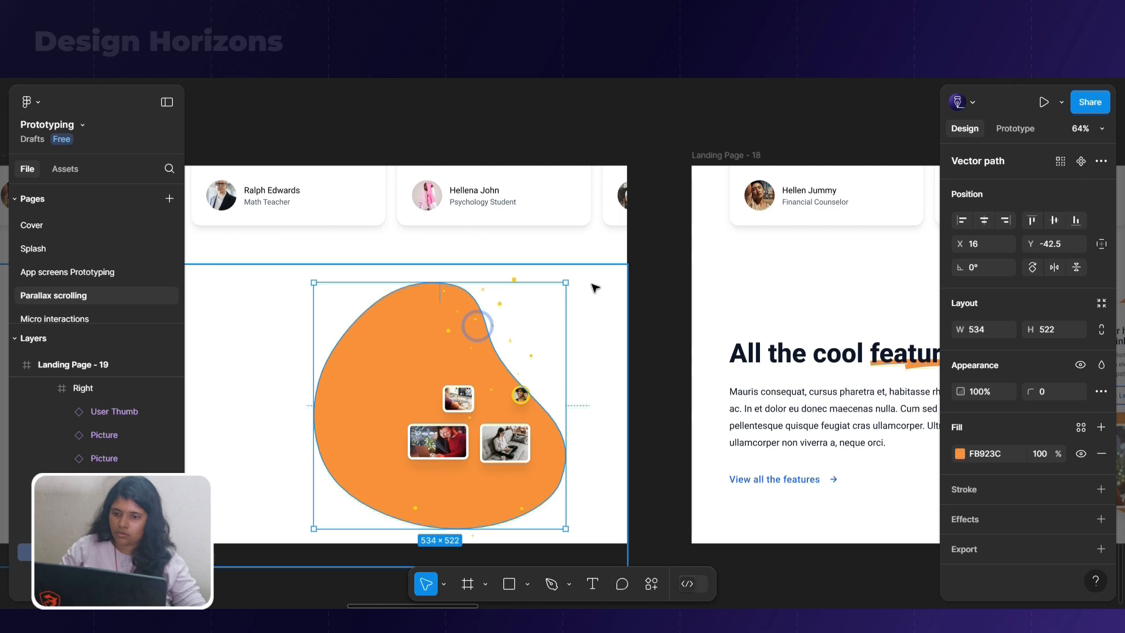
pyautogui.moveTo(566, 283); pyautogui.dragTo(474, 372)
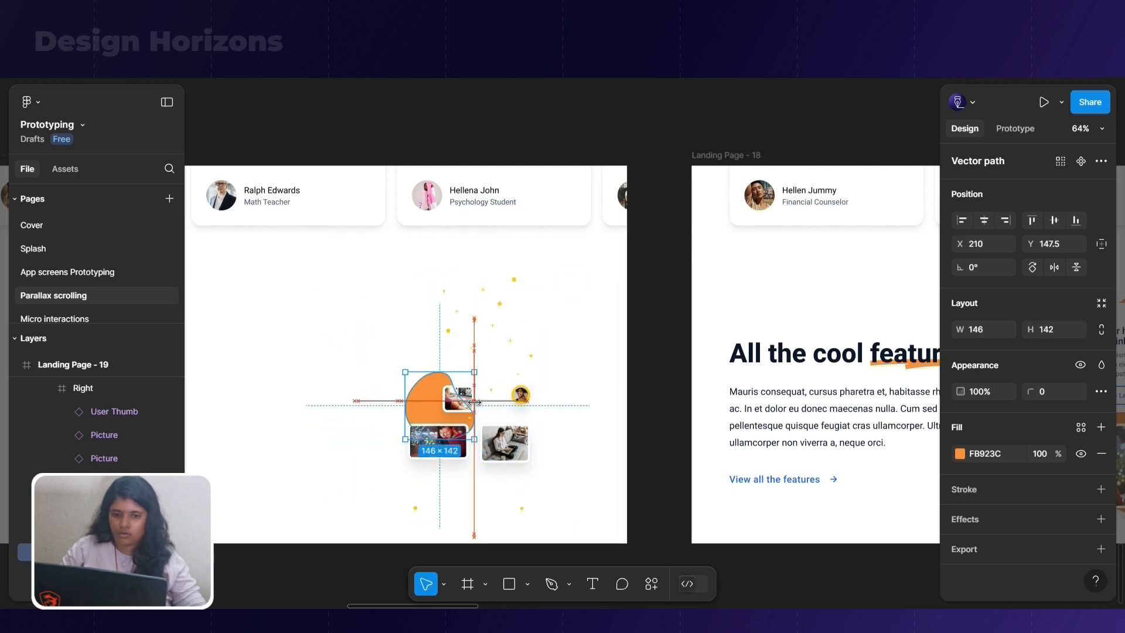
# Set the opacity of the three shrunken pictures and the User Thumb in Landing Page - 19 to 0%
pyautogui.click(456, 400)
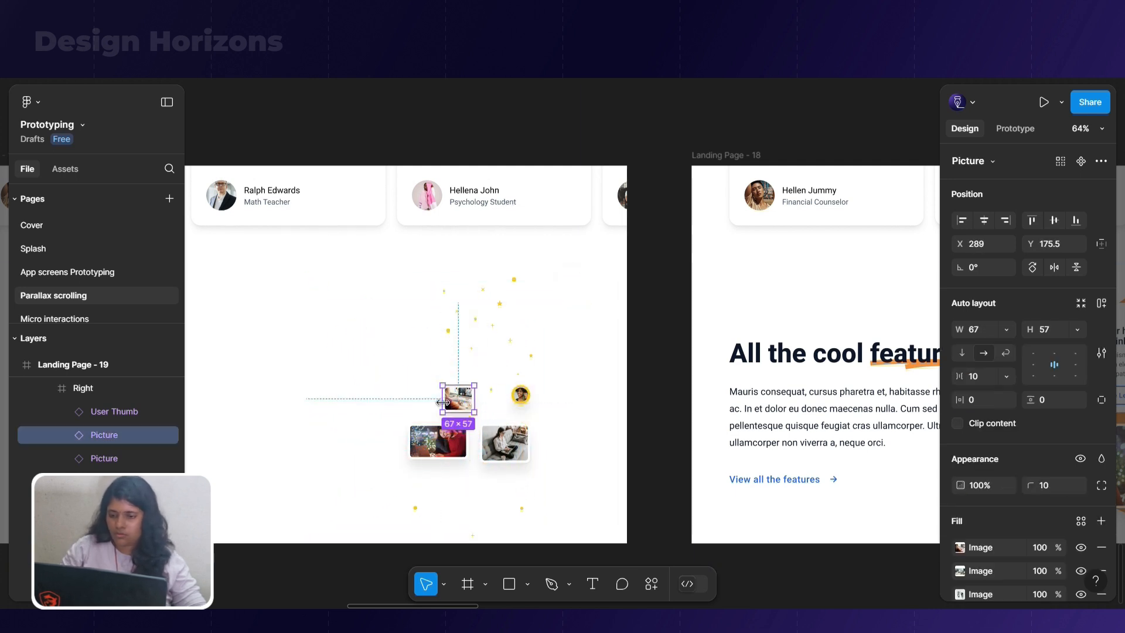
pyautogui.keyDown('shift'); pyautogui.click(441, 438); pyautogui.keyUp('shift')
pyautogui.keyDown('shift'); pyautogui.click(504, 443); pyautogui.keyUp('shift')
pyautogui.keyDown('shift'); pyautogui.click(523, 401); pyautogui.keyUp('shift')
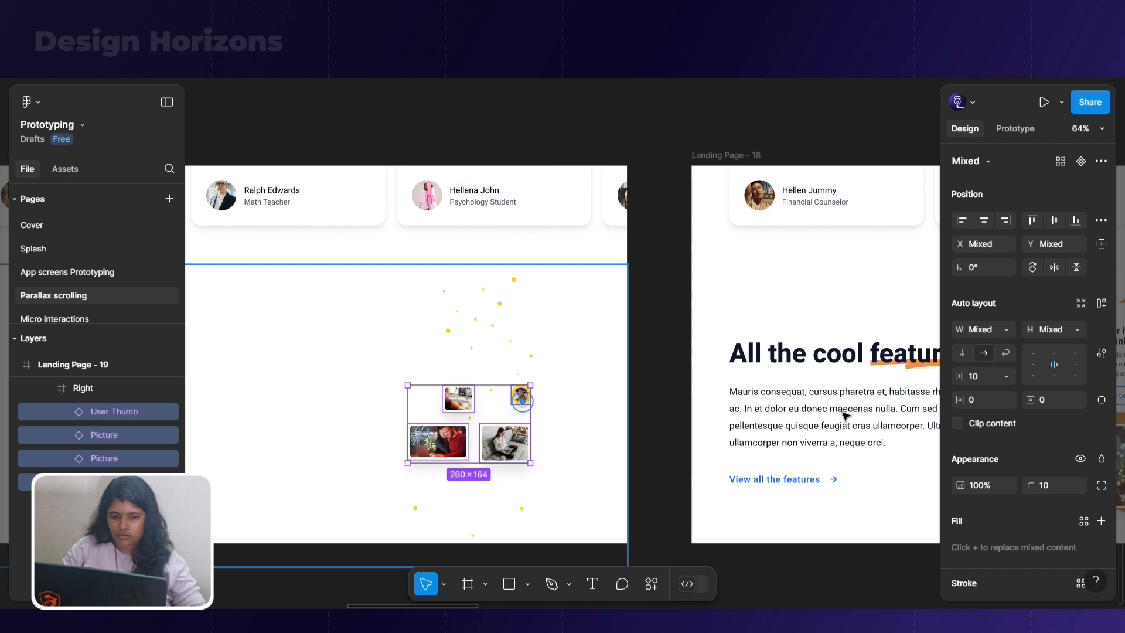
pyautogui.write('0')
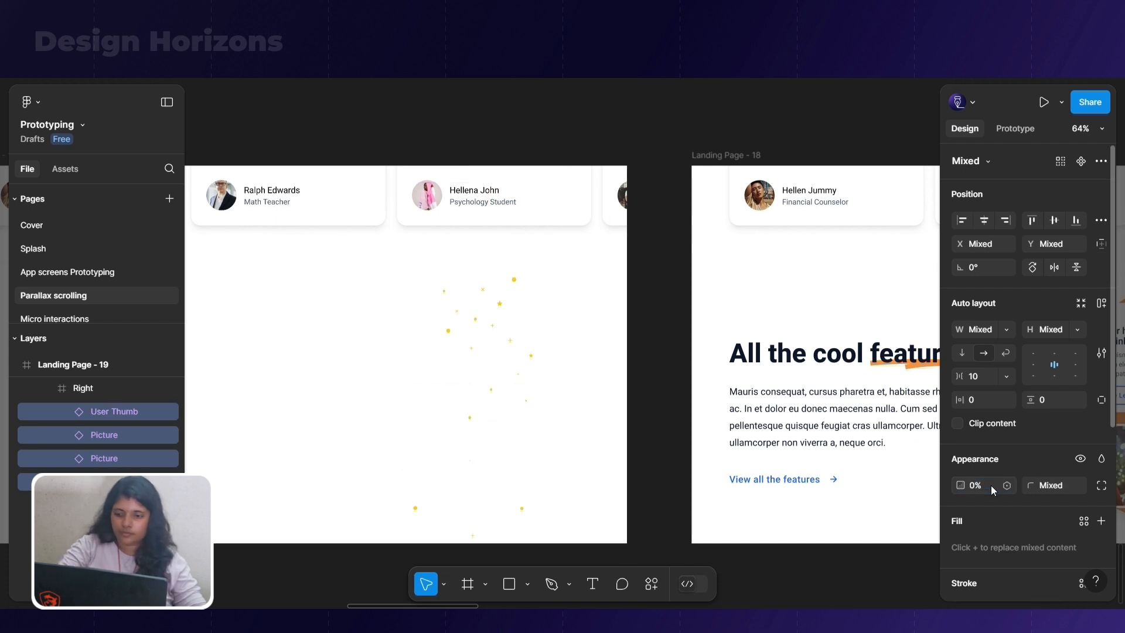
pyautogui.press('Return')
# Link Landing Page - 19 to Landing Page - 18 with a smart-animate transition triggered after a 300 ms delay
pyautogui.scroll(-5, 596, 258)
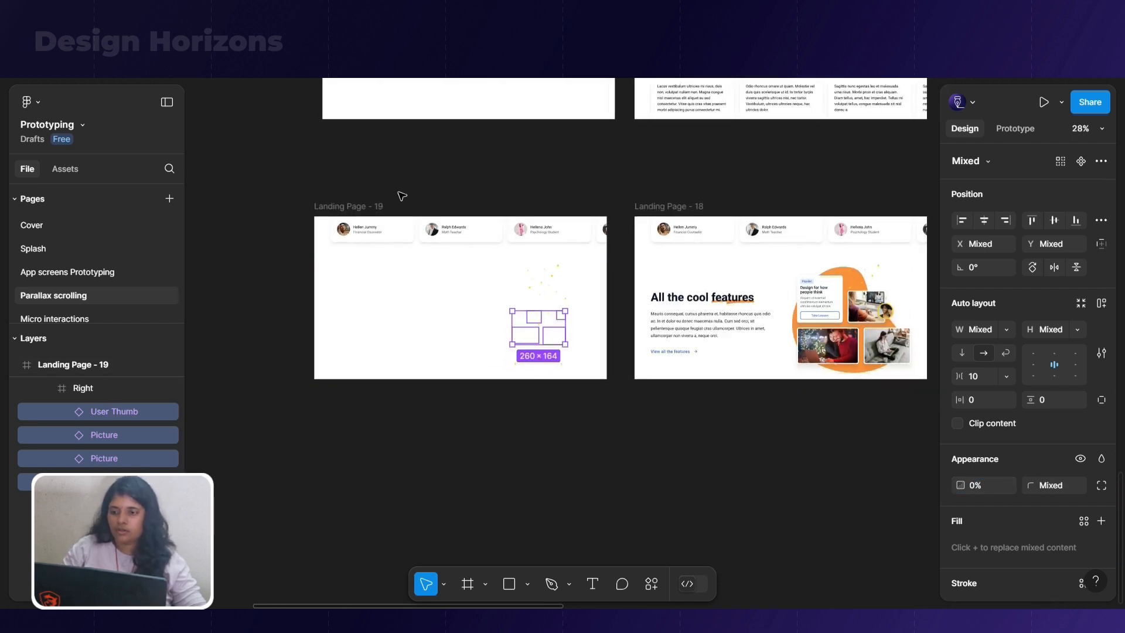
pyautogui.click(360, 205)
pyautogui.click(1002, 131)
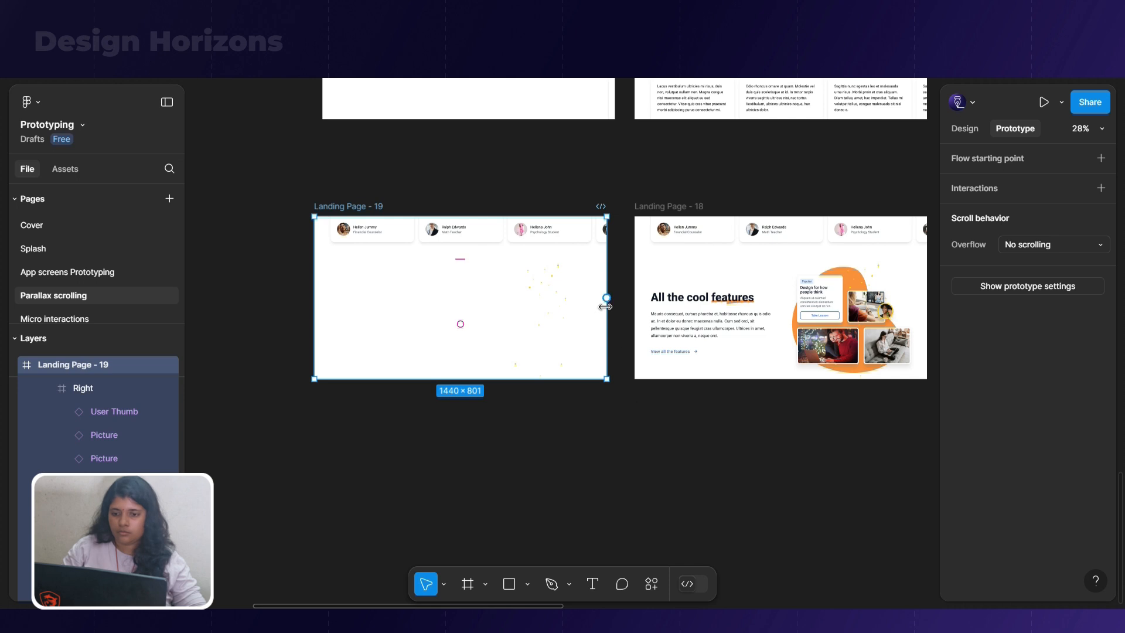
pyautogui.moveTo(606, 298); pyautogui.dragTo(622, 292)
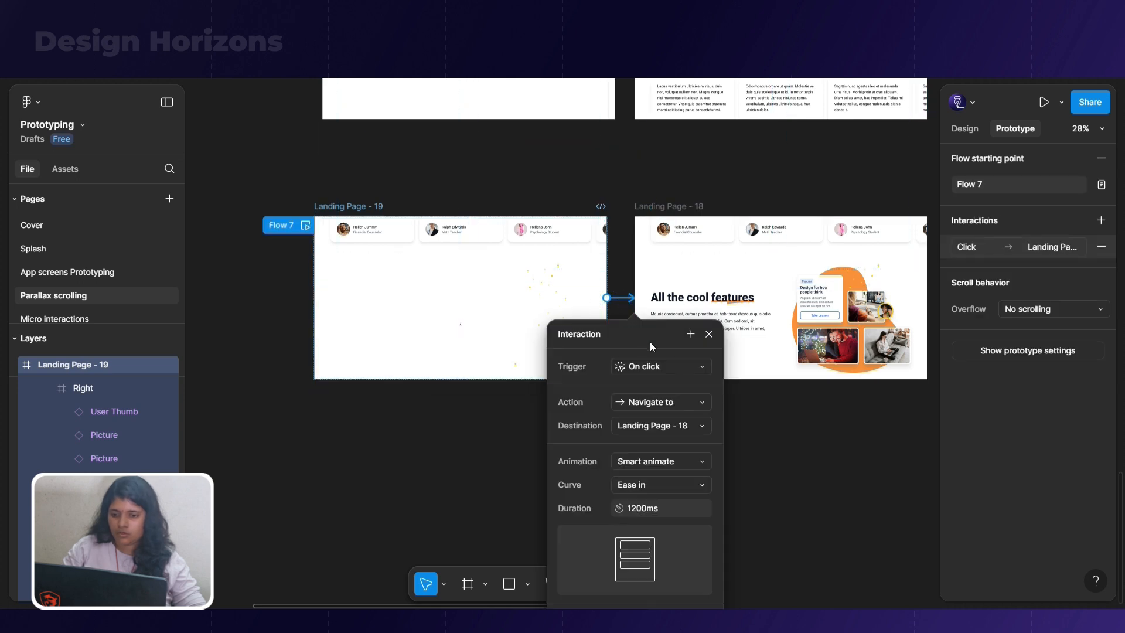
pyautogui.click(659, 367)
pyautogui.click(683, 545)
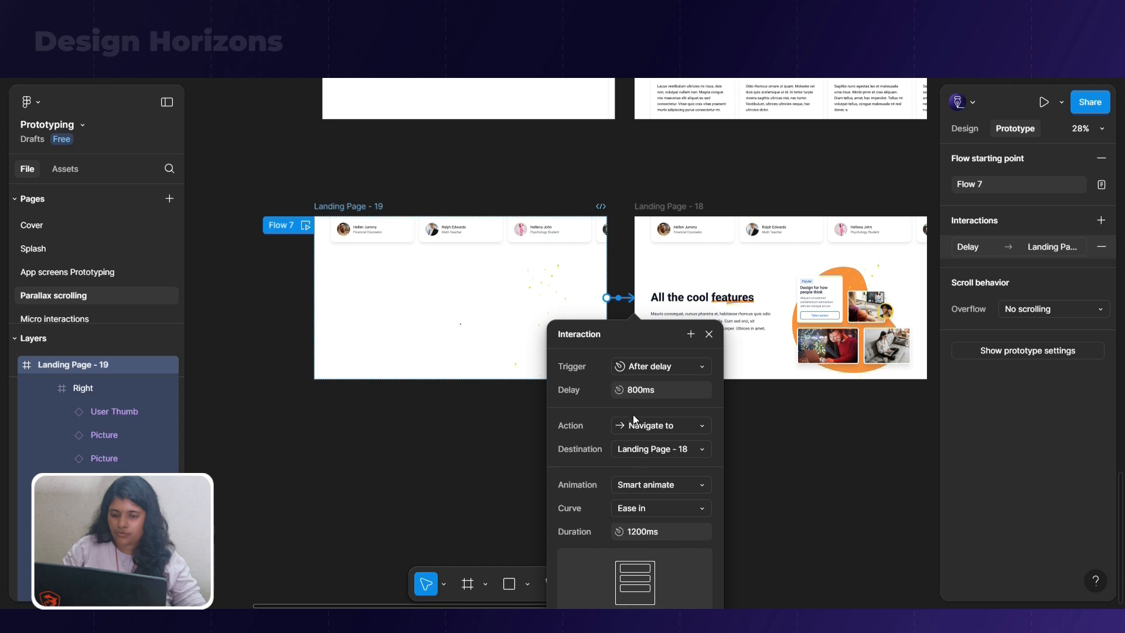
pyautogui.press('Return')
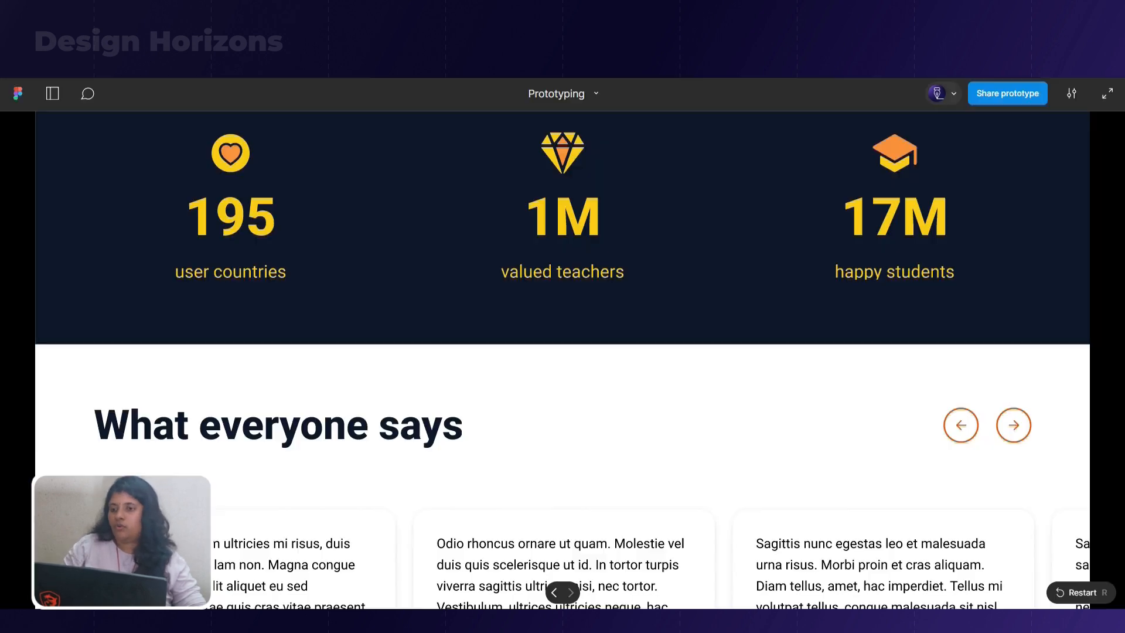
# Play Flow 7 in the prototype preview to check the features section animation
pyautogui.click(52, 93)
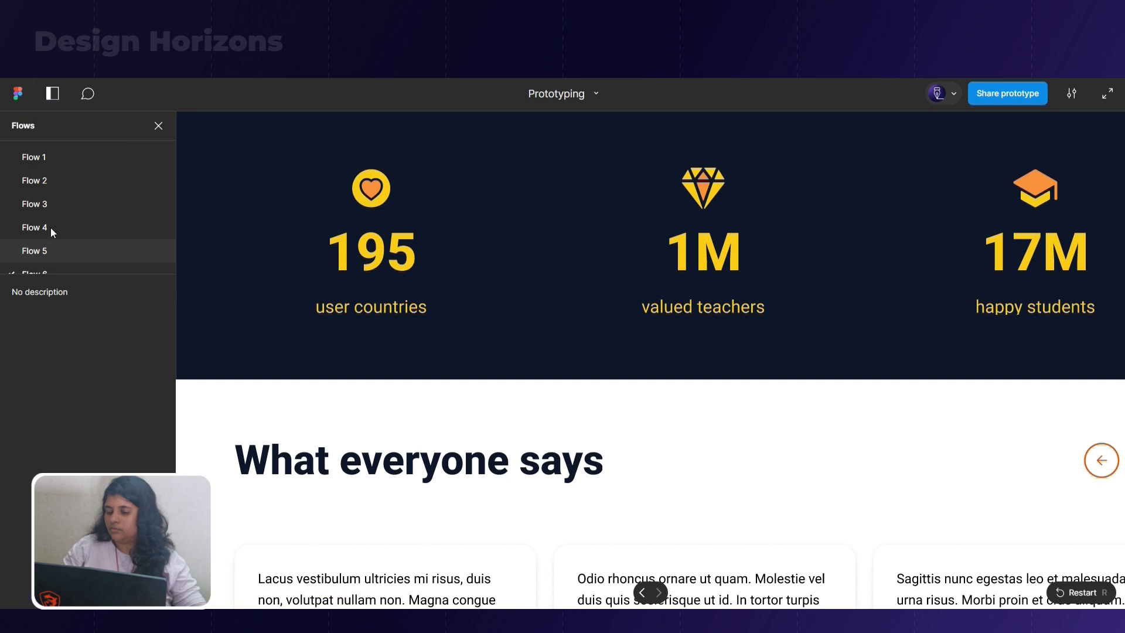
pyautogui.scroll(-1, 51, 234)
pyautogui.click(48, 245)
pyautogui.click(48, 261)
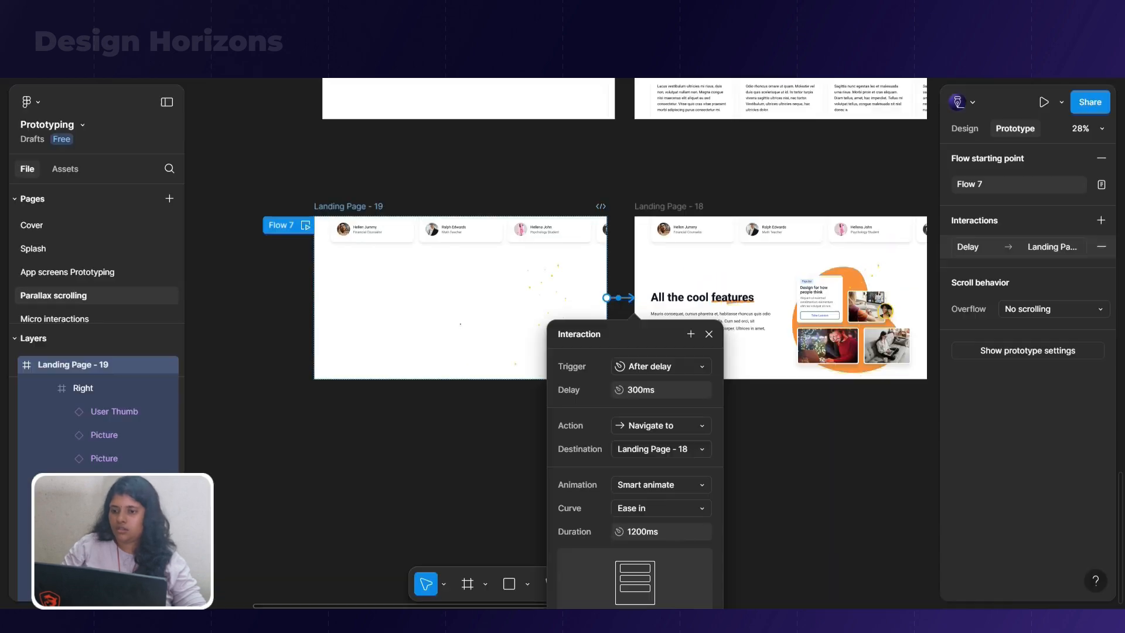
# Move the testimonials section in Landing Page - 19 upward until its cards leave the frame, and preview the flow
pyautogui.click(493, 244)
pyautogui.hotkey('shift', 'Up')
pyautogui.hotkey('shift', 'Up')
pyautogui.hotkey('shift', 'Up')
pyautogui.hotkey('shift', 'Up')
pyautogui.hotkey('shift', 'Up')
pyautogui.hotkey('shift', 'Up')
pyautogui.hotkey('shift', 'Up')
pyautogui.hotkey('shift', 'Up')
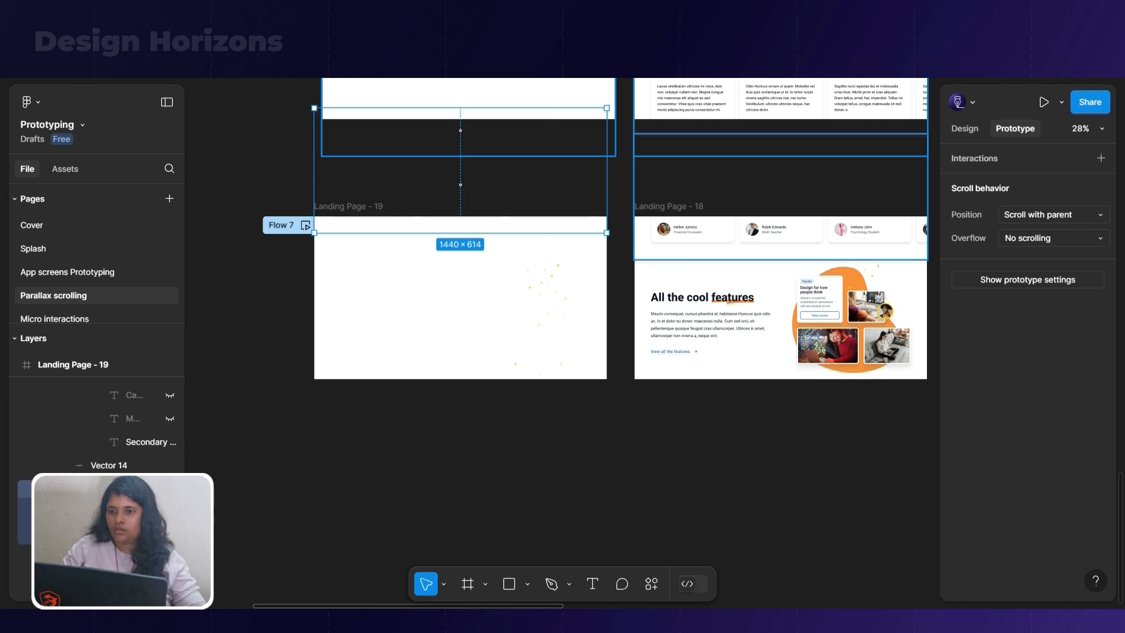
pyautogui.hotkey('ctrl', 'alt', 'Return')
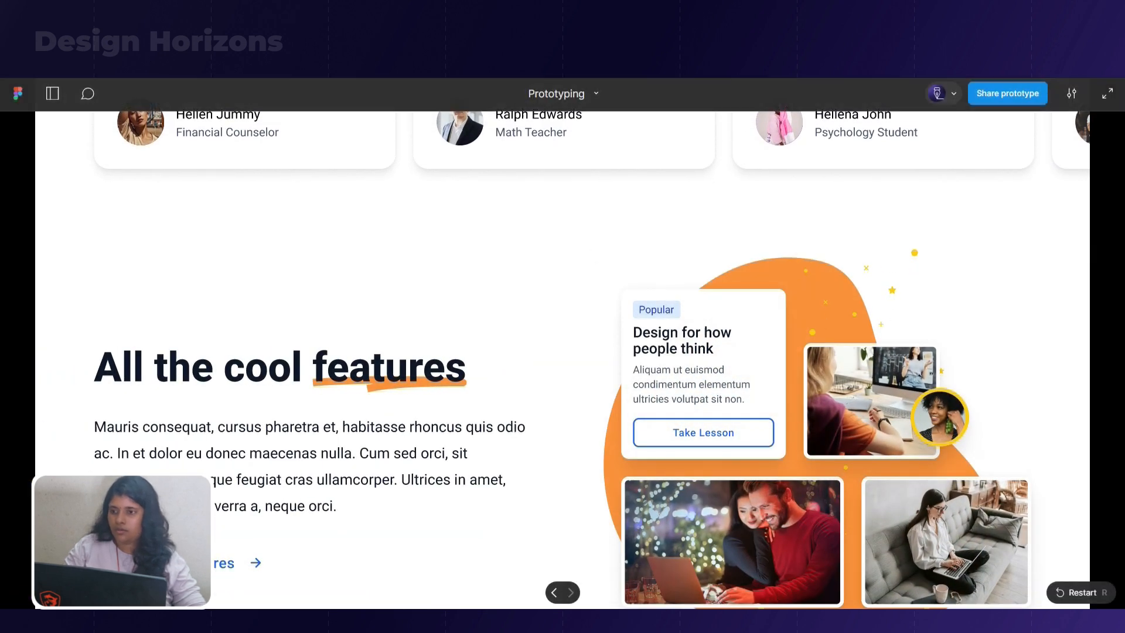
pyautogui.press('Escape')
# Duplicate Landing Page - 18 below itself and shift the copy's contents up to frame the Join a world of learning section
pyautogui.scroll(-2, 467, 373)
pyautogui.click(462, 383)
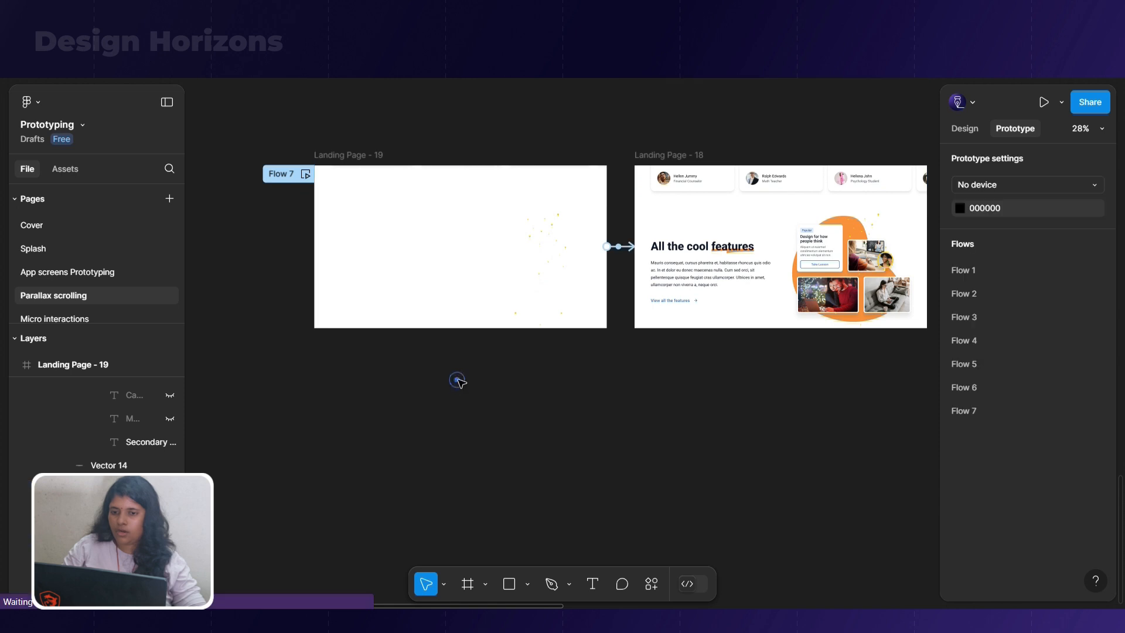
pyautogui.scroll(-3, 458, 381)
pyautogui.click(662, 262)
pyautogui.keyDown('alt'); pyautogui.moveTo(662, 262); pyautogui.dragTo(650, 416); pyautogui.keyUp('alt')
pyautogui.scroll(2, 717, 437)
pyautogui.doubleClick(720, 439)
pyautogui.hotkey('ctrl', 'a')
pyautogui.hotkey('shift', 'Up')
pyautogui.hotkey('shift', 'Up')
pyautogui.hotkey('shift', 'Up')
pyautogui.hotkey('shift', 'Up')
pyautogui.hotkey('shift', 'Up')
pyautogui.hotkey('shift', 'Up')
pyautogui.hotkey('shift', 'Up')
pyautogui.hotkey('shift', 'Up')
pyautogui.hotkey('shift', 'Up')
pyautogui.hotkey('shift', 'Up')
pyautogui.hotkey('shift', 'Up')
pyautogui.hotkey('shift', 'Up')
pyautogui.hotkey('shift', 'Up')
pyautogui.hotkey('shift', 'Up')
pyautogui.hotkey('shift', 'Up')
pyautogui.hotkey('shift', 'Up')
pyautogui.hotkey('shift', 'Up')
pyautogui.hotkey('shift', 'Up')
pyautogui.hotkey('shift', 'Up')
pyautogui.hotkey('shift', 'Up')
pyautogui.hotkey('shift', 'Up')
pyautogui.hotkey('shift', 'Up')
pyautogui.hotkey('shift', 'Up')
pyautogui.hotkey('shift', 'Up')
pyautogui.hotkey('shift', 'Up')
pyautogui.hotkey('shift', 'Up')
pyautogui.hotkey('shift', 'Up')
pyautogui.hotkey('shift', 'Up')
pyautogui.hotkey('shift', 'Up')
pyautogui.hotkey('shift', 'Up')
pyautogui.hotkey('shift', 'Up')
pyautogui.hotkey('shift', 'Up')
pyautogui.hotkey('shift', 'Up')
pyautogui.hotkey('shift', 'Up')
pyautogui.hotkey('shift', 'Up')
pyautogui.hotkey('shift', 'Up')
pyautogui.hotkey('shift', 'Up')
pyautogui.hotkey('shift', 'Up')
pyautogui.hotkey('shift', 'Up')
pyautogui.hotkey('shift', 'Up')
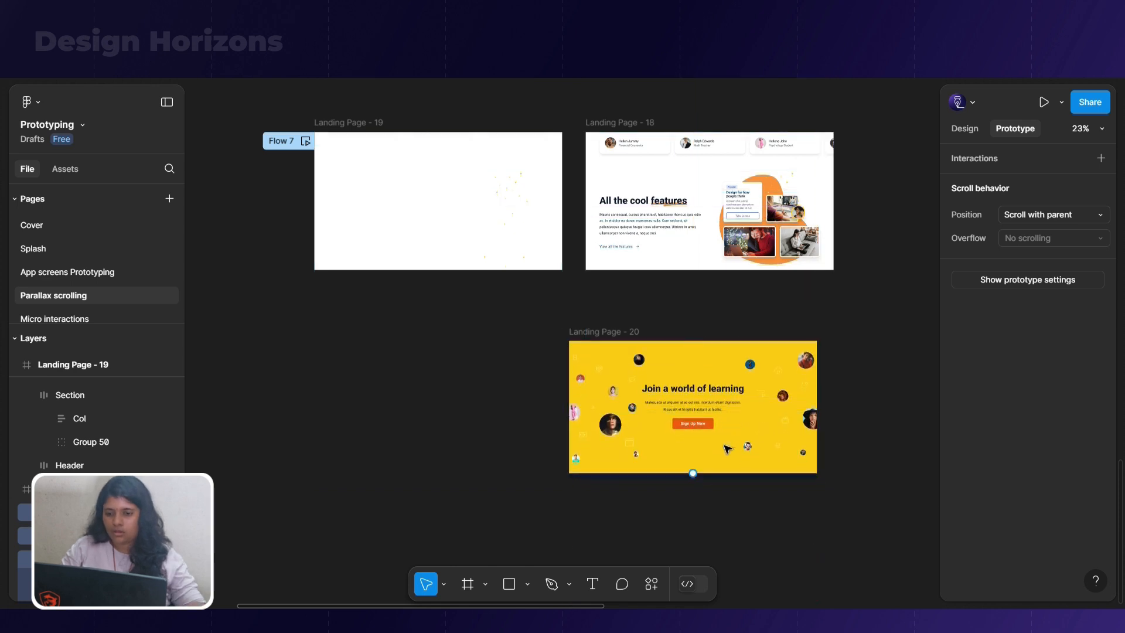
pyautogui.moveTo(644, 332); pyautogui.dragTo(345, 337)
pyautogui.hotkey('ctrl', 'z')
pyautogui.click(619, 331)
pyautogui.hotkey('ctrl', 'z')
# Examine how the user thumbs, card groups, text and button of the Join a world of learning section are structured in Landing Page - 20
pyautogui.scroll(2, 726, 467)
pyautogui.click(696, 408)
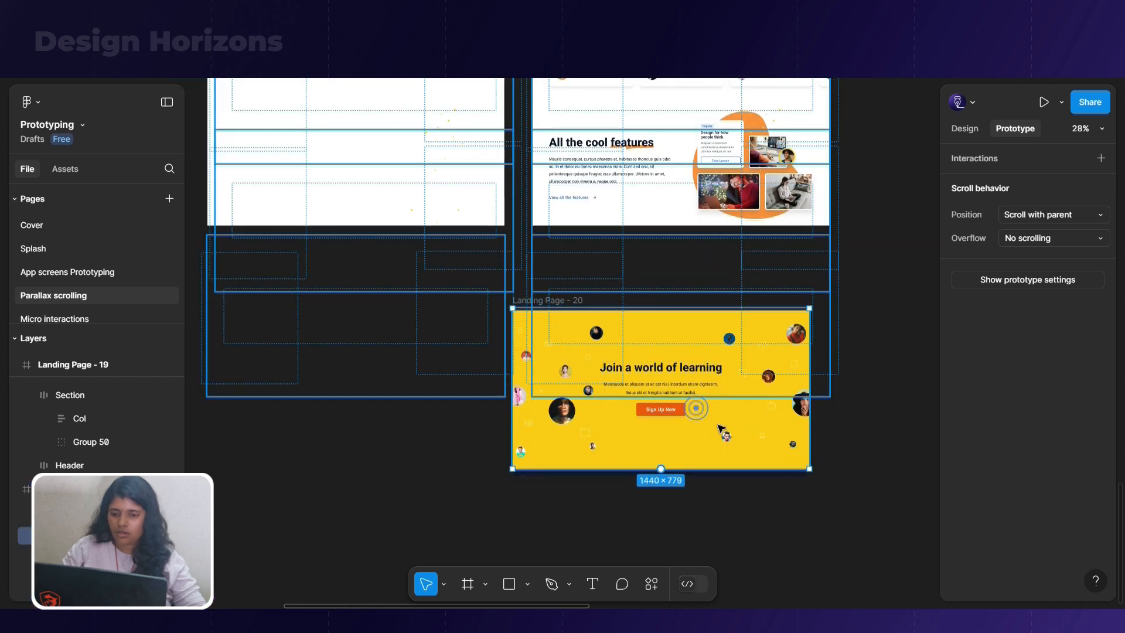
pyautogui.scroll(4, 756, 446)
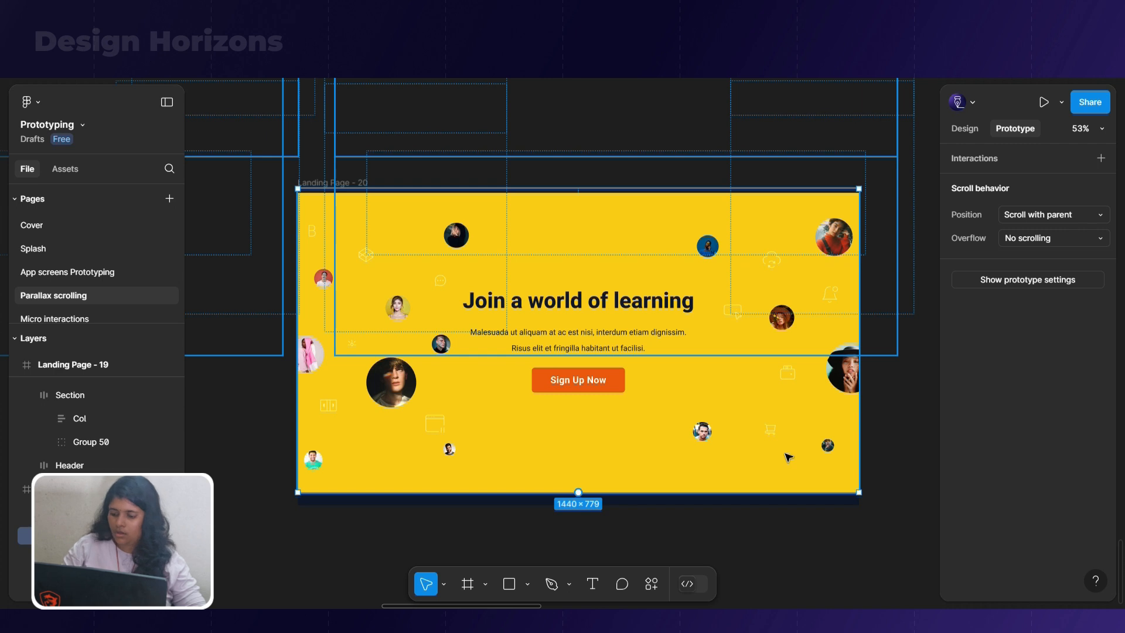
pyautogui.click(477, 515)
pyautogui.click(548, 306)
pyautogui.click(494, 453)
pyautogui.click(453, 453)
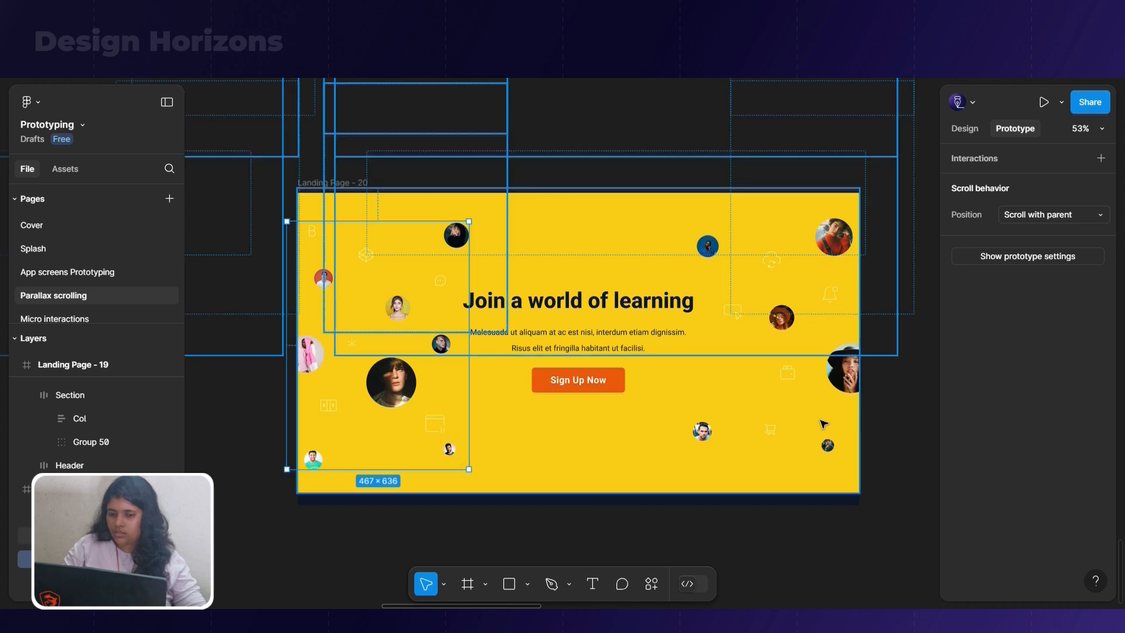
pyautogui.click(704, 437)
pyautogui.click(704, 437)
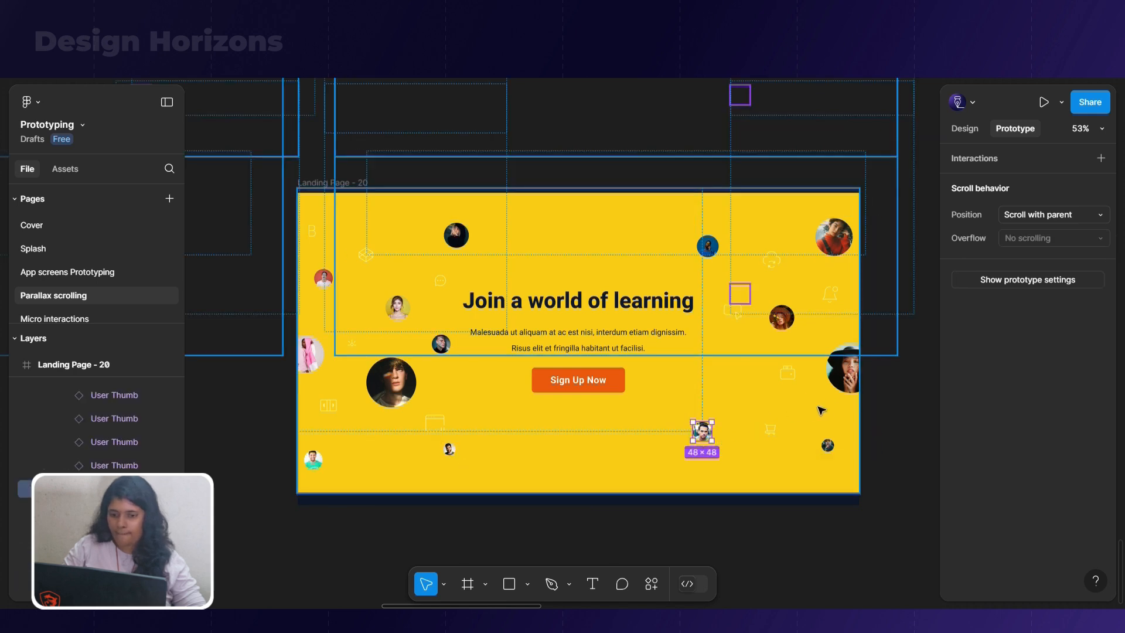
pyautogui.click(844, 368)
pyautogui.click(593, 385)
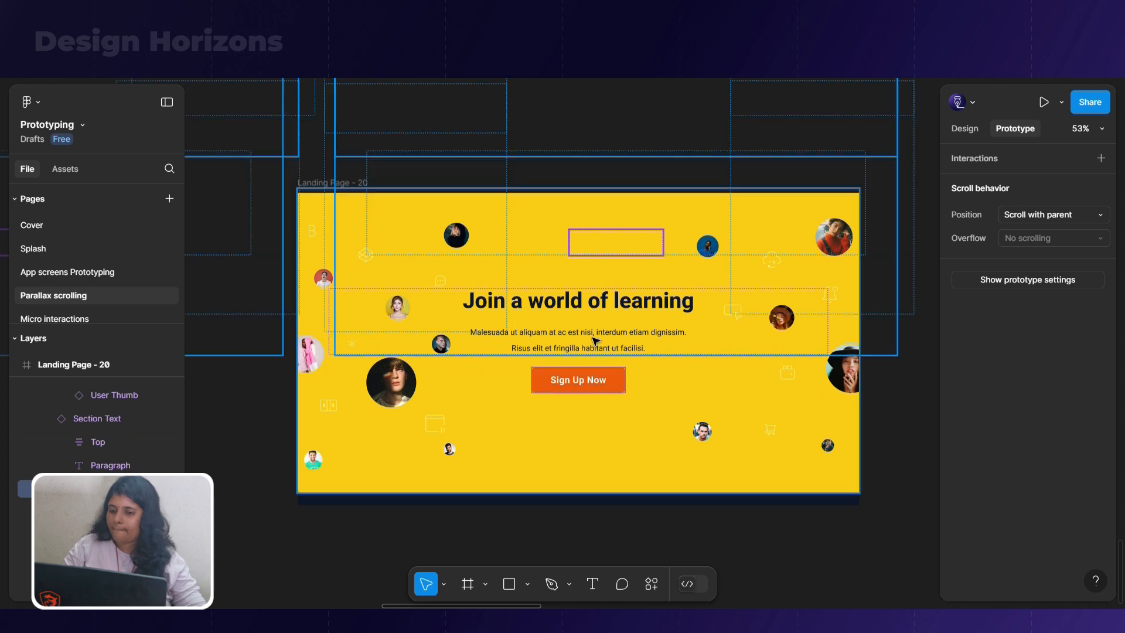
pyautogui.click(589, 345)
pyautogui.click(614, 300)
pyautogui.click(741, 323)
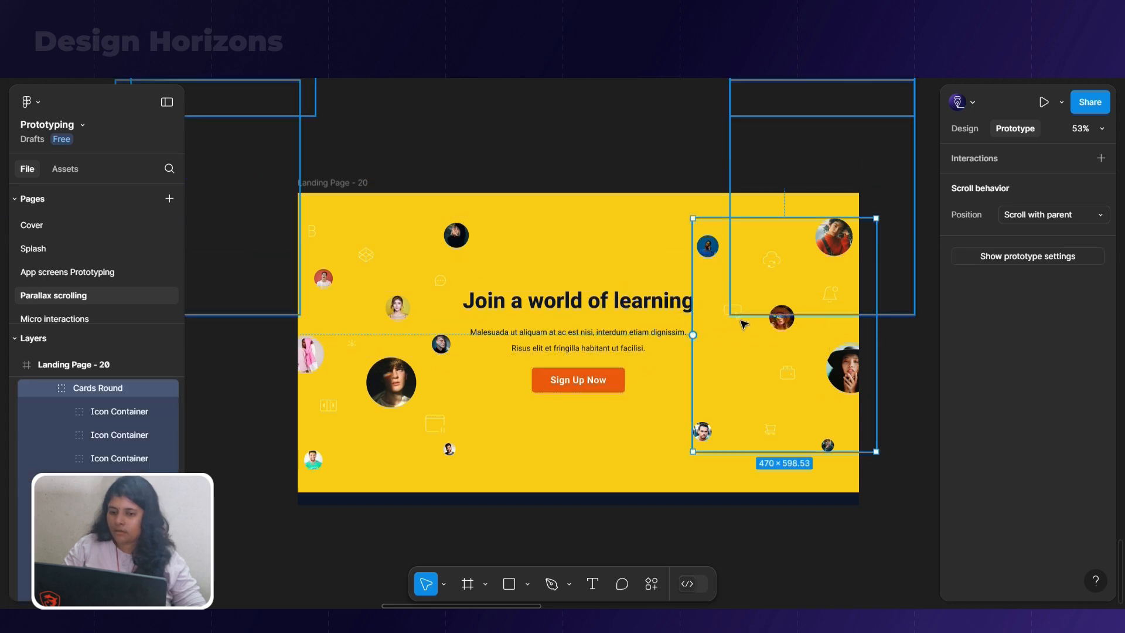
# Detach the Section Text instance holding the Join a world of learning text and Sign Up Now button in Landing Page - 20
pyautogui.click(669, 348)
pyautogui.rightClick(669, 348)
pyautogui.click(736, 474)
pyautogui.click(604, 385)
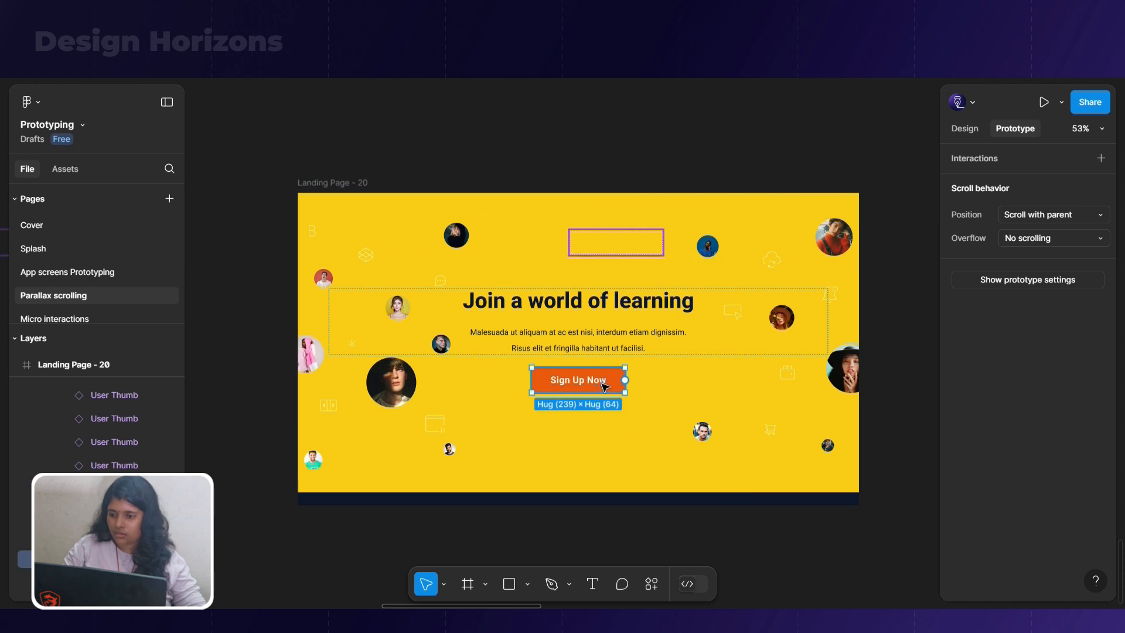
pyautogui.click(614, 264)
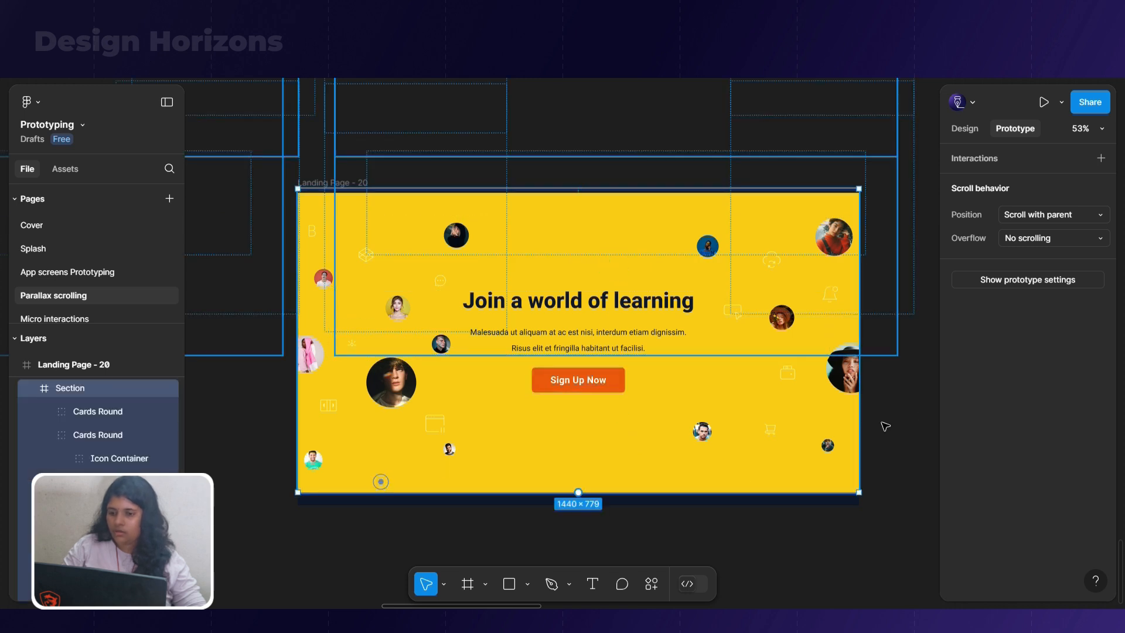
# Duplicate Landing Page - 20 and place the copy directly to its left
pyautogui.scroll(-5, 897, 424)
pyautogui.click(546, 455)
pyautogui.keyDown('alt'); pyautogui.moveTo(683, 308); pyautogui.dragTo(315, 309); pyautogui.keyUp('alt')
pyautogui.scroll(3, 432, 353)
# Shrink the left Cards Round group in Landing Page - 21 to about 204.5 × 278.5 and shift it down and left out of the frame
pyautogui.click(426, 422)
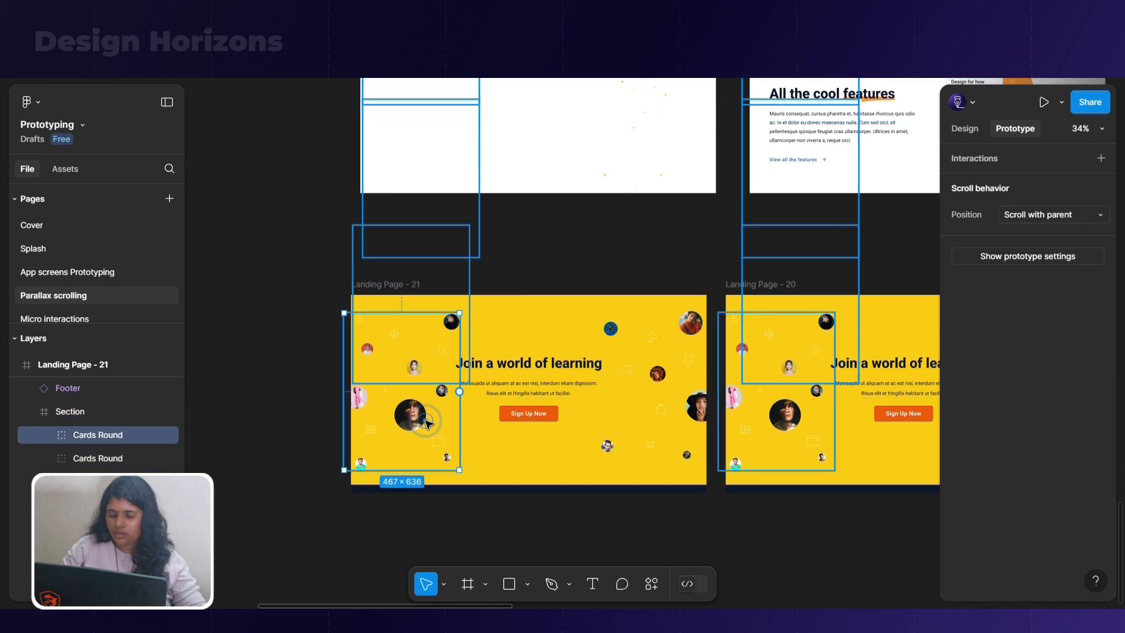
pyautogui.moveTo(459, 470); pyautogui.dragTo(398, 378)
pyautogui.hotkey('ctrl', 'z')
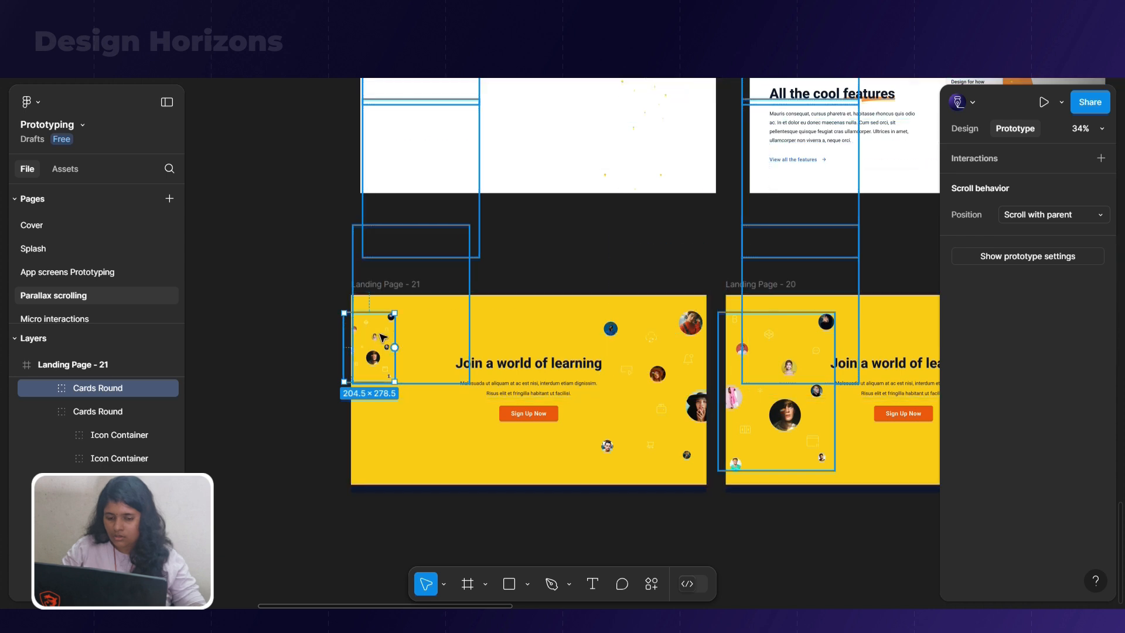
pyautogui.hotkey('shift', 'Down')
pyautogui.hotkey('shift', 'Down')
pyautogui.hotkey('shift', 'Down')
pyautogui.hotkey('shift', 'Down')
pyautogui.hotkey('shift', 'Down')
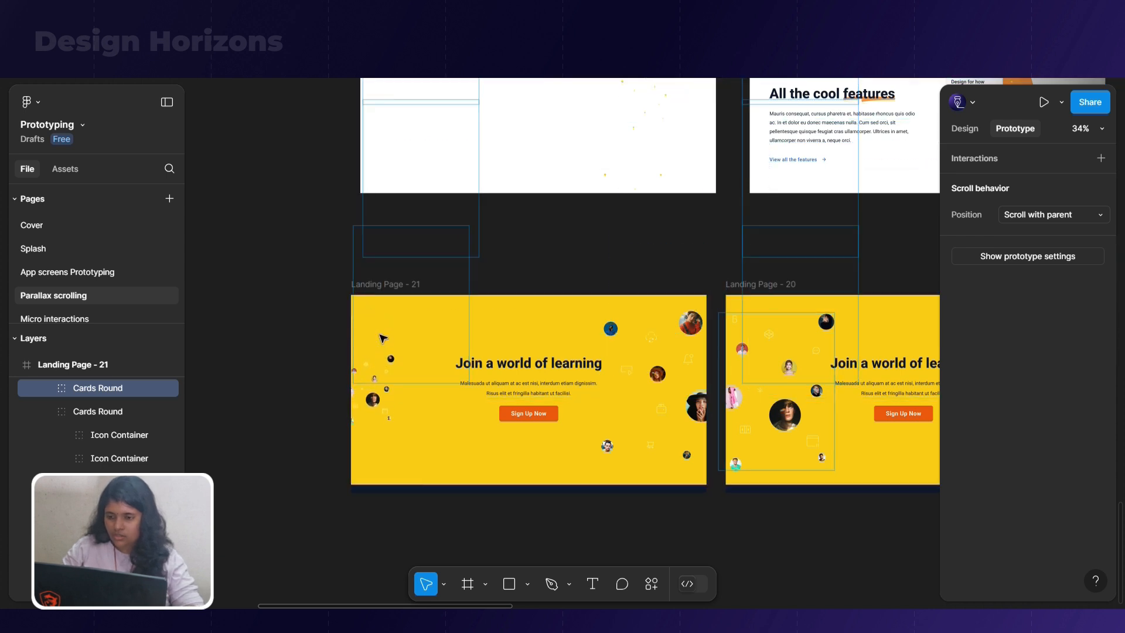
pyautogui.hotkey('shift', 'Left')
pyautogui.hotkey('shift', 'Left')
pyautogui.hotkey('shift', 'Left')
pyautogui.hotkey('shift', 'Left')
pyautogui.hotkey('shift', 'Left')
pyautogui.hotkey('shift', 'Left')
pyautogui.hotkey('shift', 'Left')
pyautogui.hotkey('shift', 'Left')
pyautogui.hotkey('shift', 'Left')
pyautogui.hotkey('shift', 'Left')
pyautogui.hotkey('shift', 'Left')
pyautogui.hotkey('shift', 'Left')
pyautogui.hotkey('shift', 'Left')
pyautogui.hotkey('shift', 'Left')
pyautogui.hotkey('shift', 'Left')
# Shrink the right Cards Round group in Landing Page - 21 to about 167 × 212 and move it beyond the frame's right edge
pyautogui.click(668, 432)
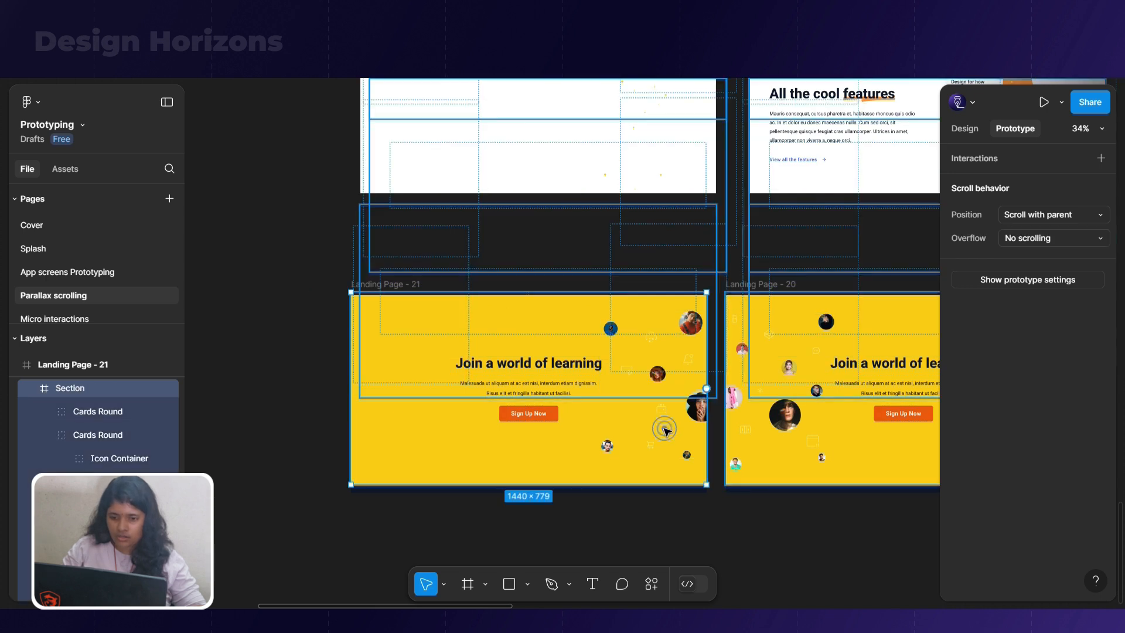
pyautogui.click(666, 430)
pyautogui.moveTo(601, 458); pyautogui.dragTo(648, 421)
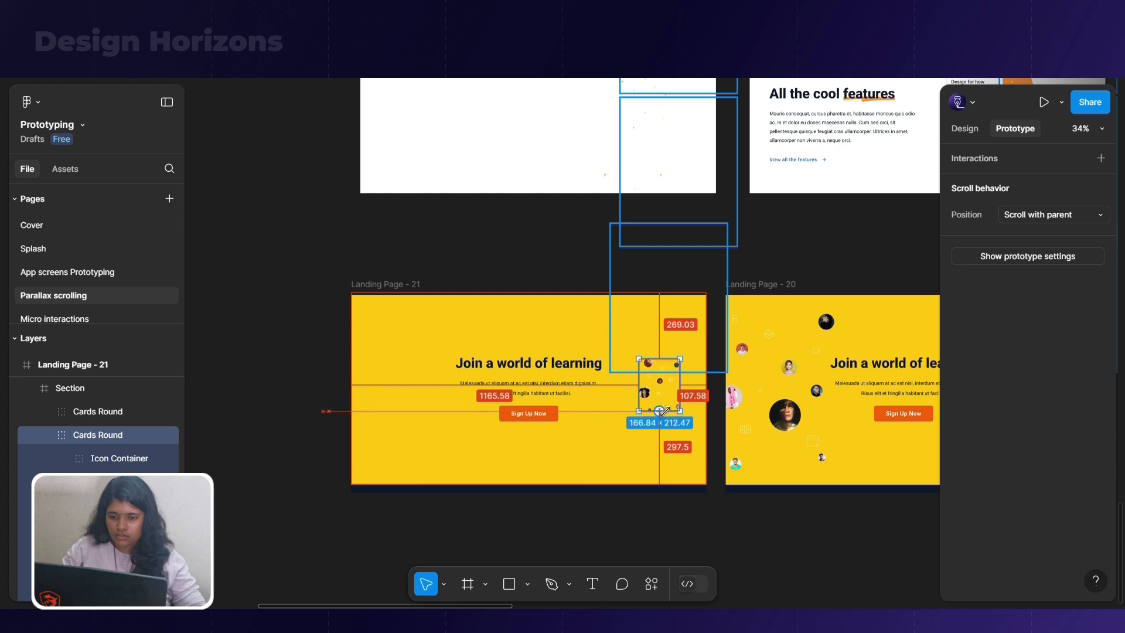
pyautogui.hotkey('ctrl', 'z')
pyautogui.moveTo(601, 457); pyautogui.dragTo(663, 400)
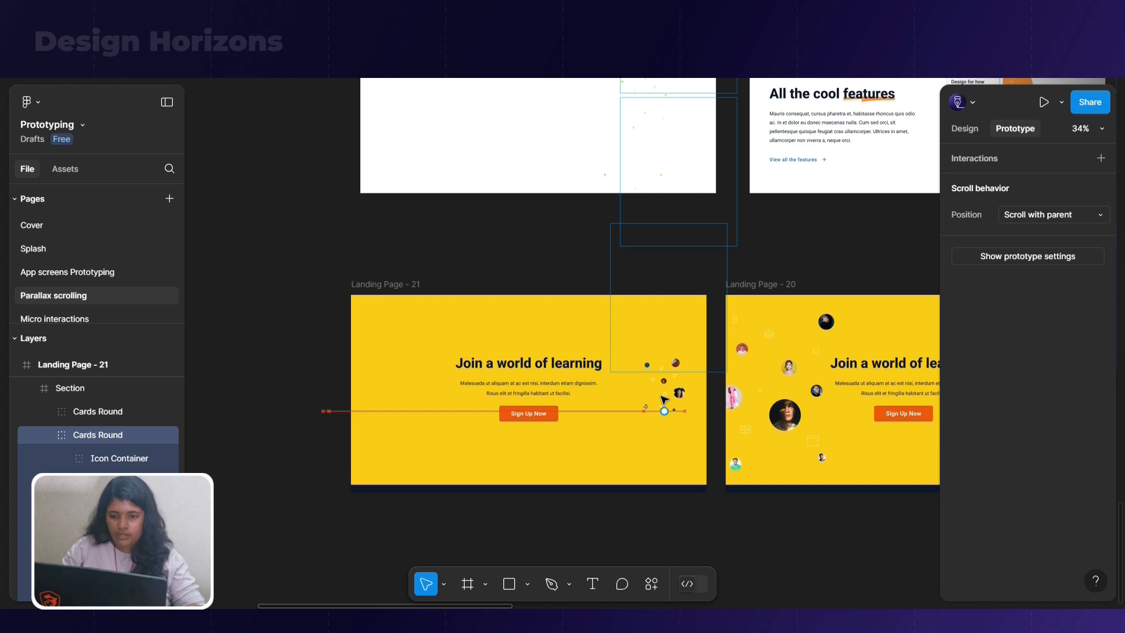
# Set the opacity of the Join a world of learning text block in Landing Page - 21 to 0%
pyautogui.click(574, 384)
pyautogui.click(965, 129)
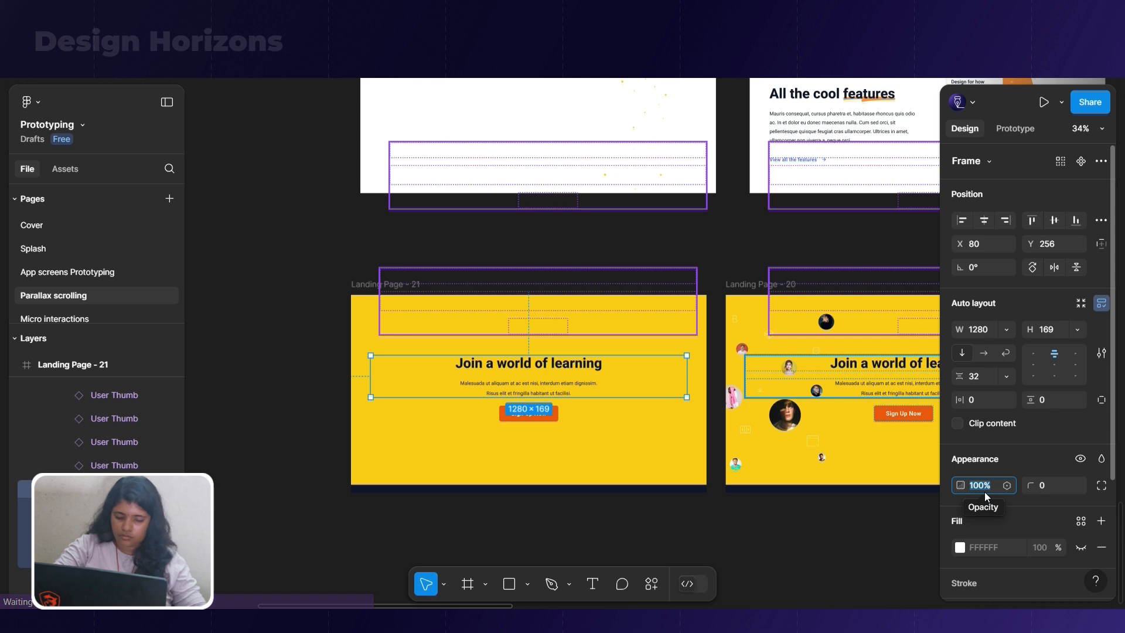
pyautogui.write('0')
pyautogui.press('Return')
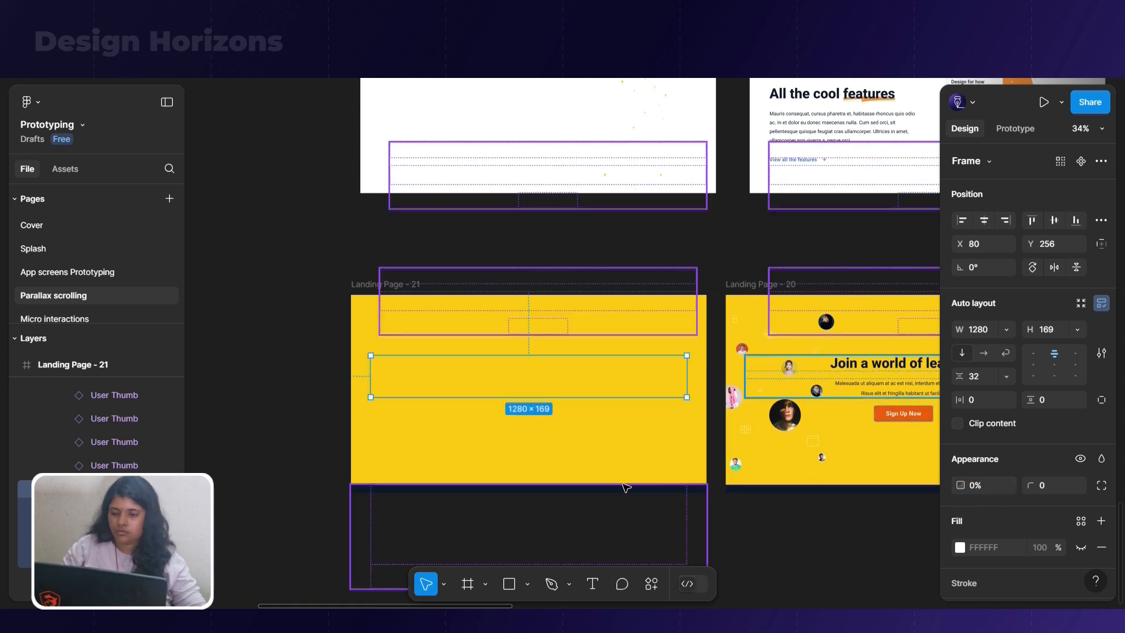
# Link Landing Page - 21 to Landing Page - 20 with a smart-animate transition triggered after a 300 ms delay
pyautogui.click(457, 467)
pyautogui.click(396, 283)
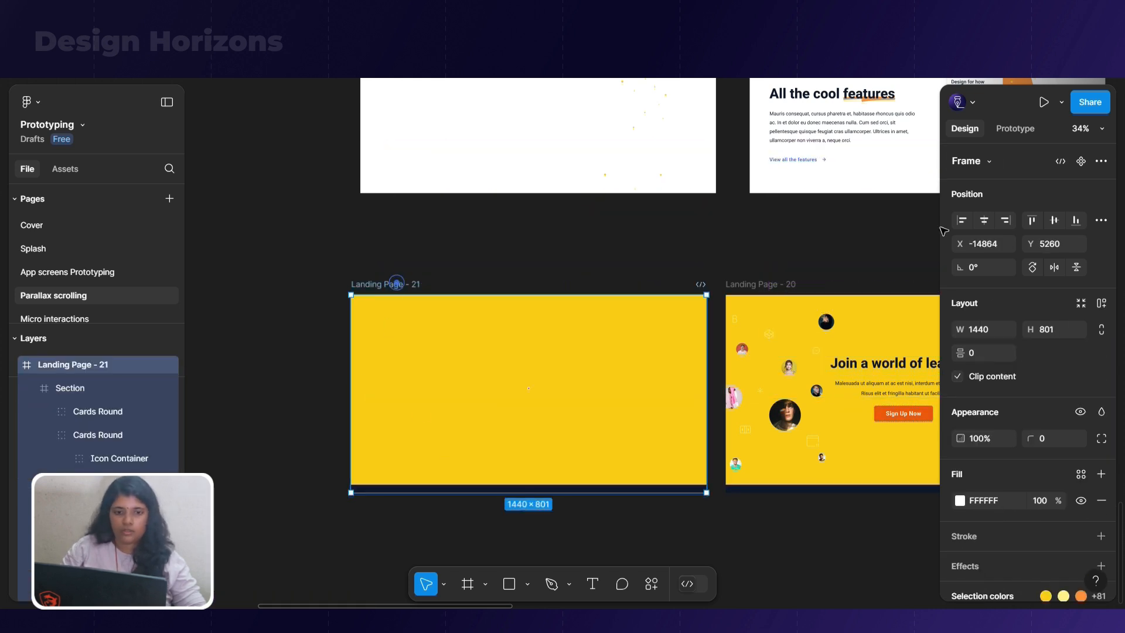
pyautogui.click(1009, 132)
pyautogui.moveTo(707, 396); pyautogui.dragTo(773, 415)
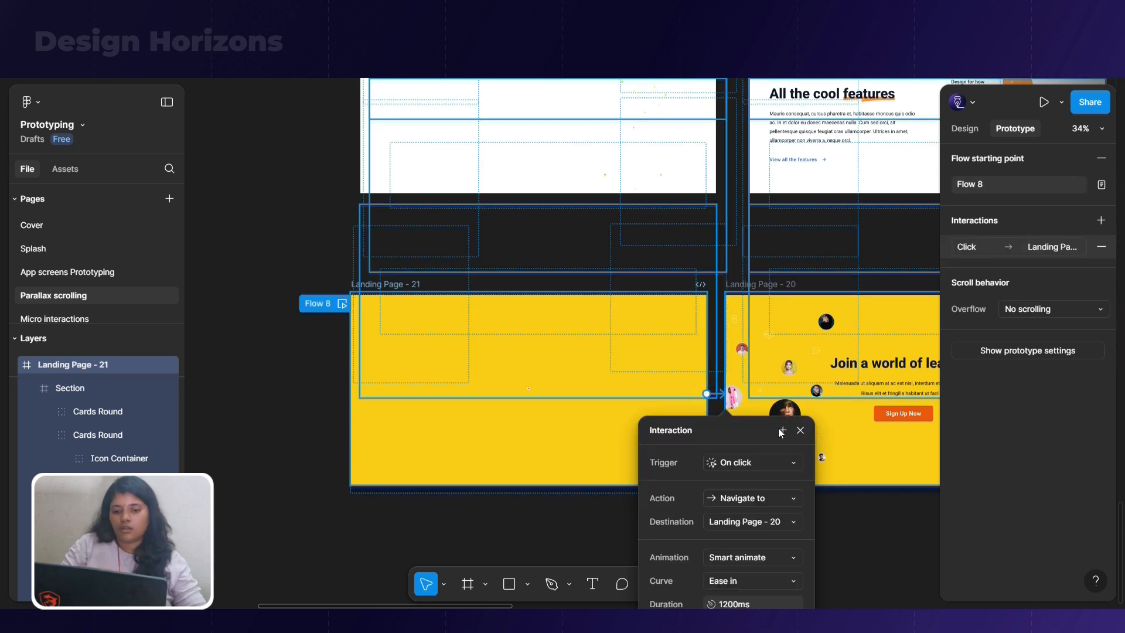
pyautogui.click(755, 463)
pyautogui.click(779, 587)
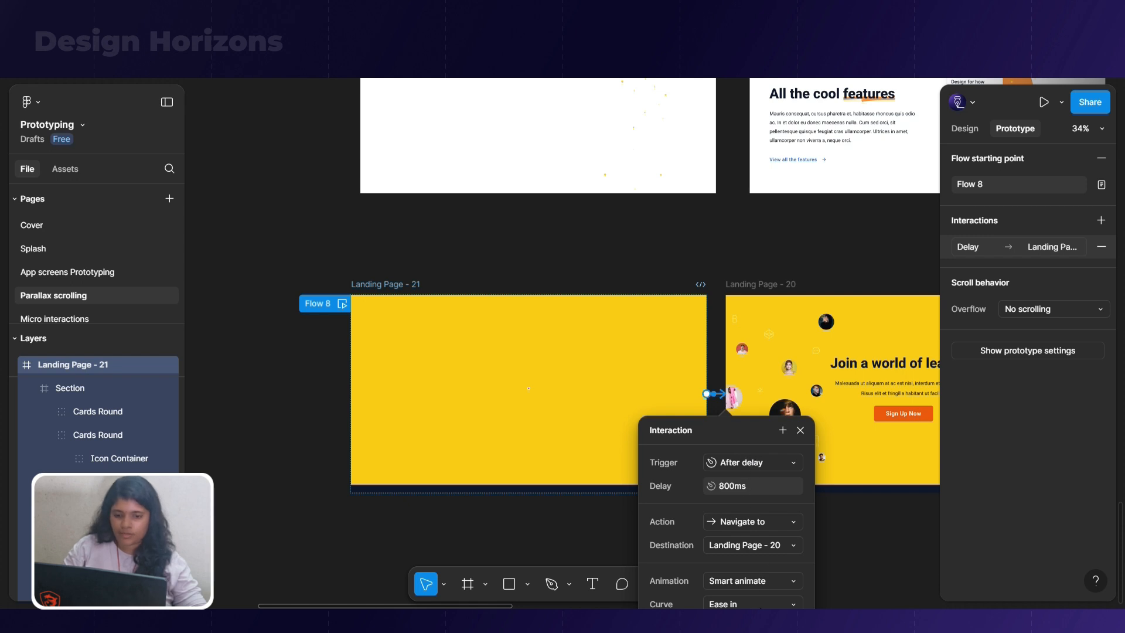
pyautogui.click(754, 487)
pyautogui.write('300')
pyautogui.press('Return')
pyautogui.scroll(-1, 757, 551)
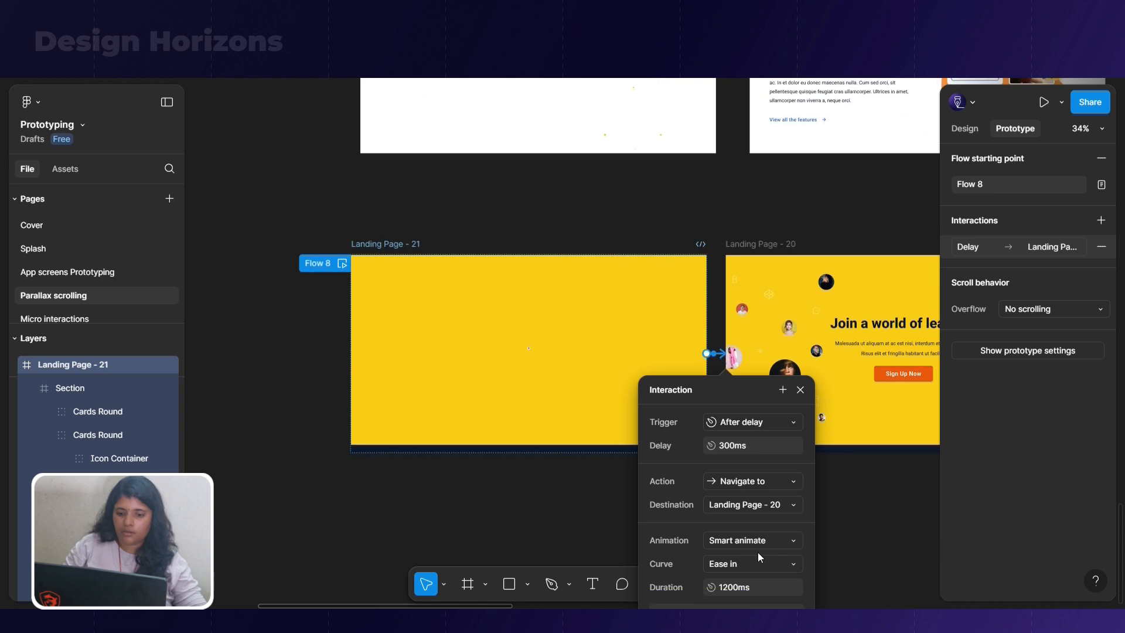
pyautogui.click(510, 512)
# Play Flow 8 full screen in the prototype preview and restart it to review the Join a world of learning animation
pyautogui.hotkey('ctrl', 'Tab')
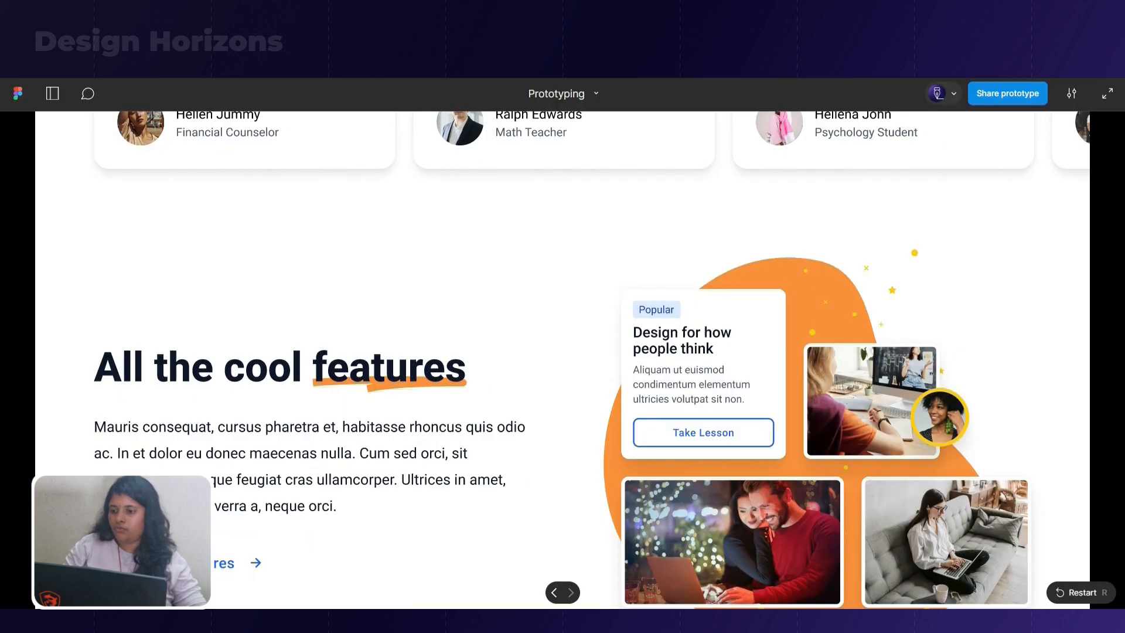
pyautogui.click(52, 93)
pyautogui.scroll(-1, 65, 222)
pyautogui.click(59, 260)
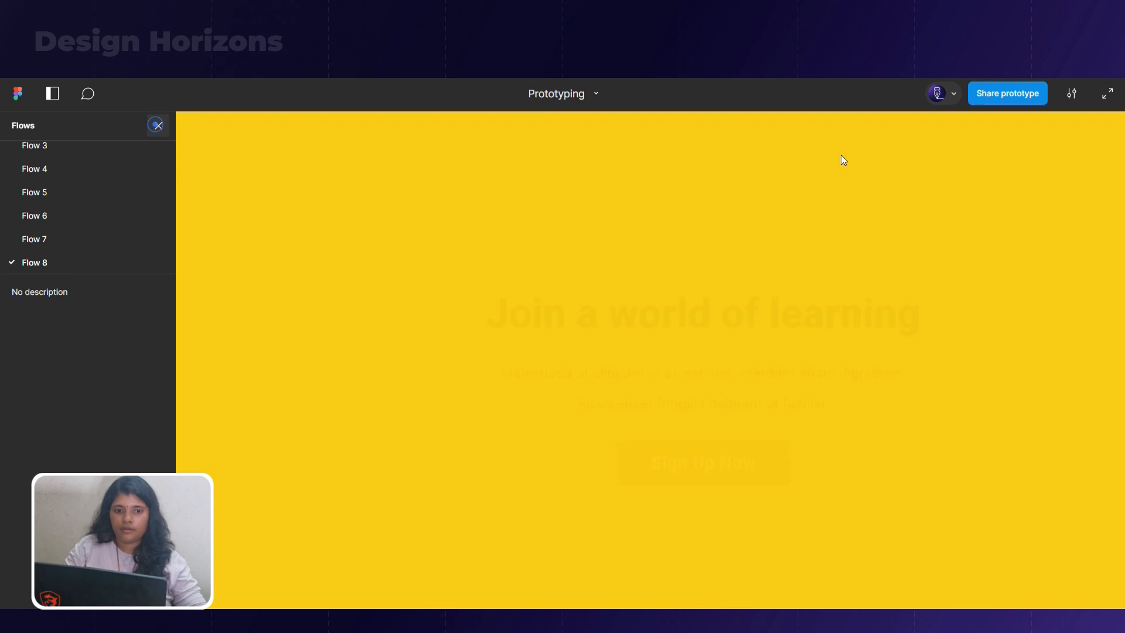
pyautogui.click(1103, 95)
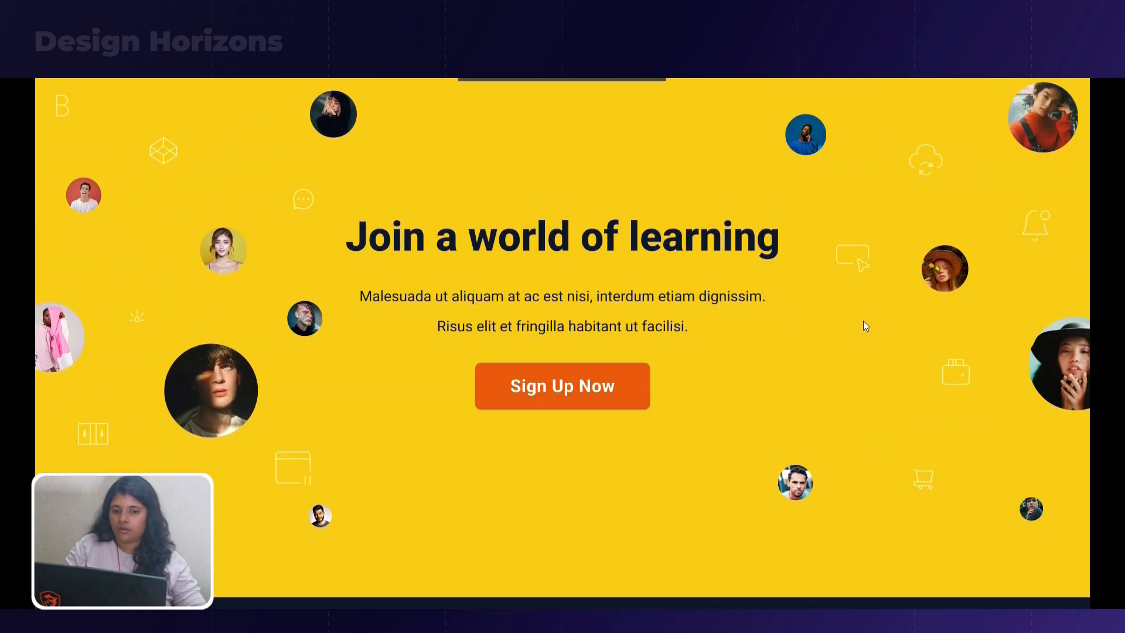
pyautogui.press('r')
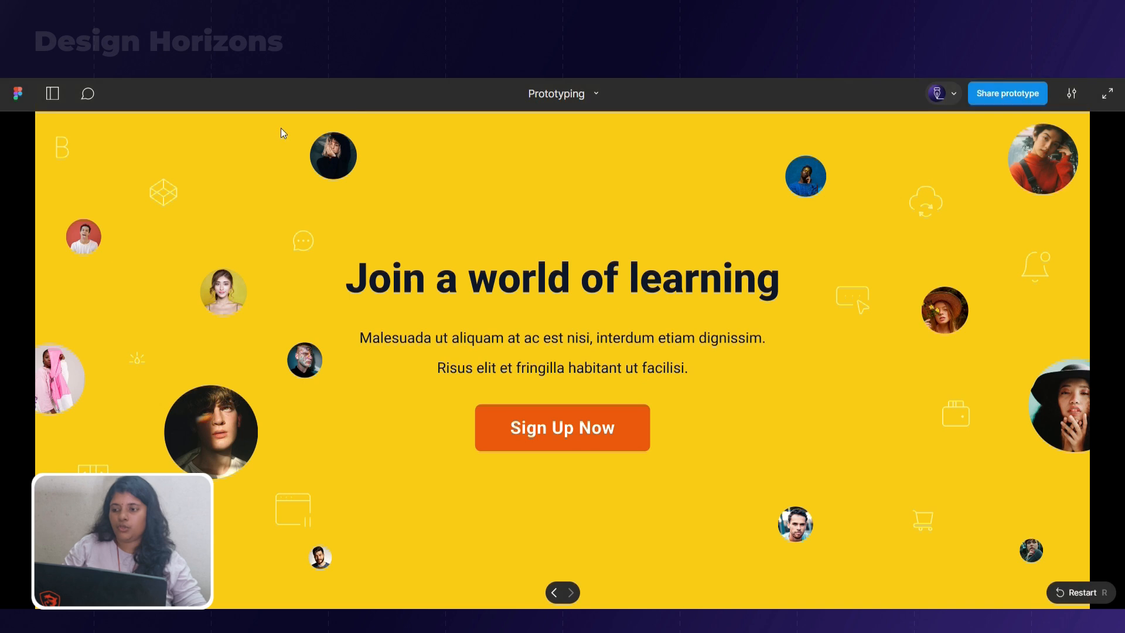
# Duplicate all the Landing Page frames of Flows 1 to 8 and place the copies beside the Web Header frames, opposite the originals
pyautogui.click(52, 95)
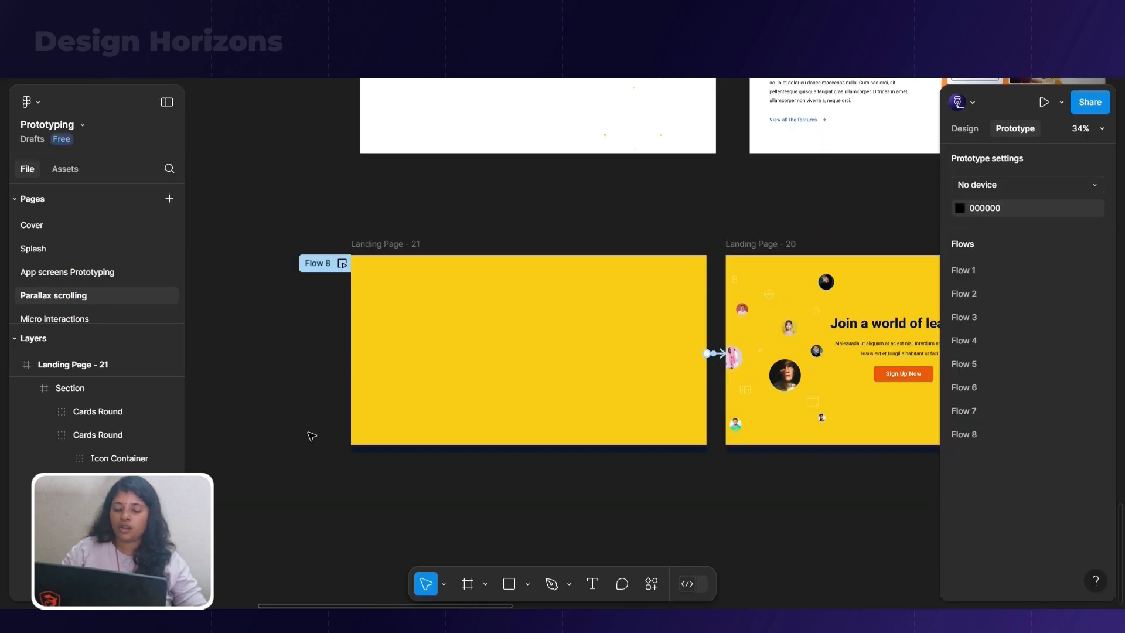
pyautogui.scroll(-3, 311, 436)
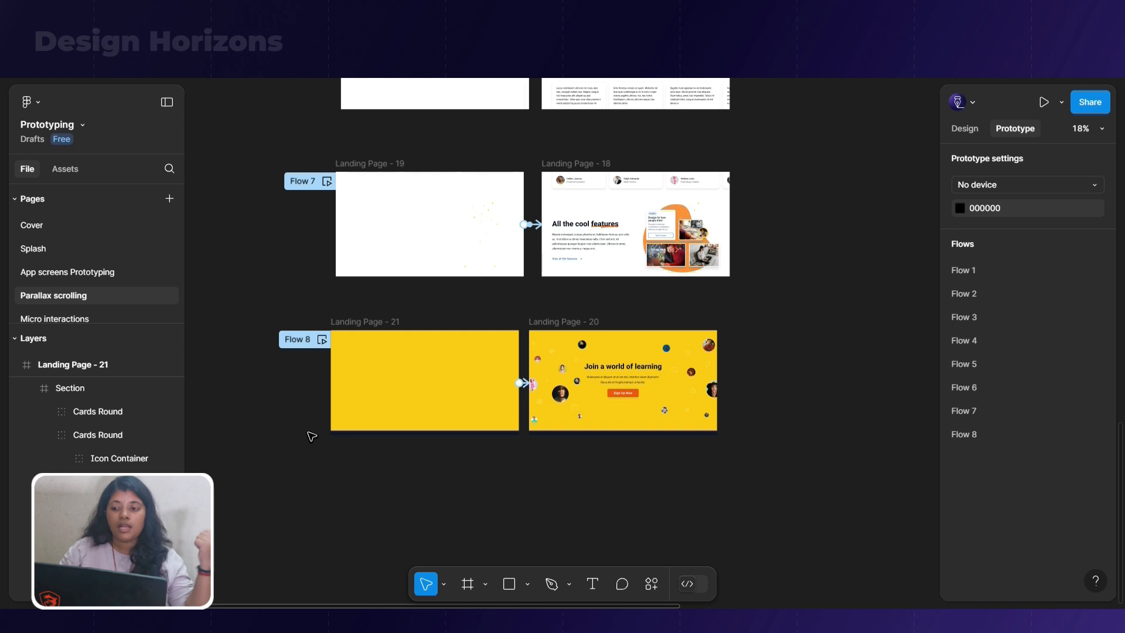
pyautogui.scroll(10, 322, 428)
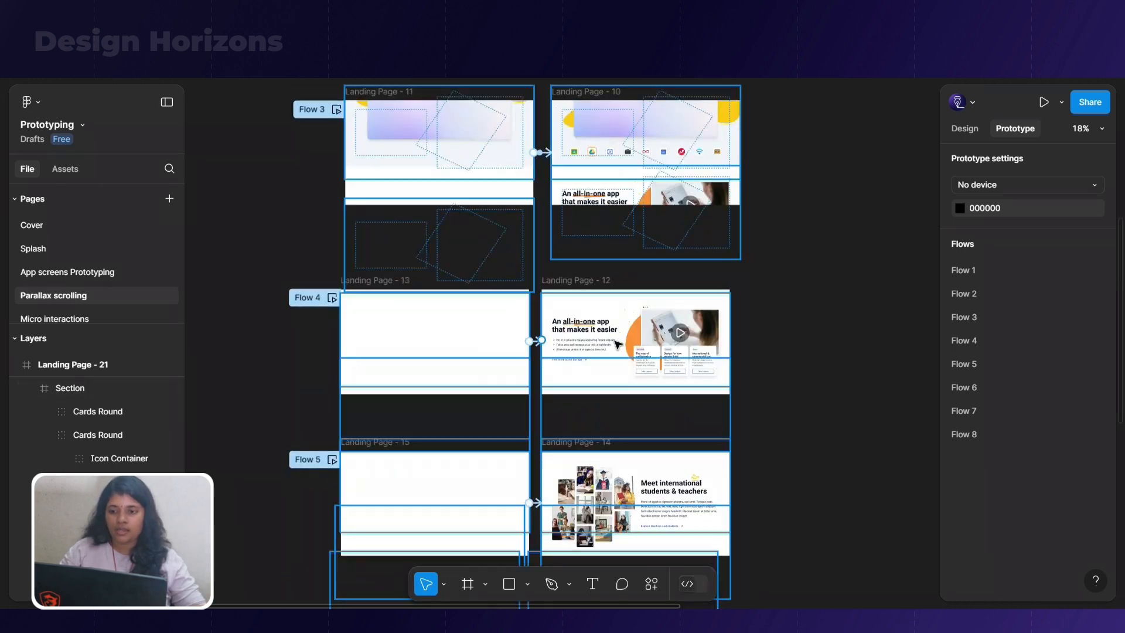
pyautogui.keyDown('ctrl'); pyautogui.scroll(-3, 622, 343); pyautogui.keyUp('ctrl')
pyautogui.keyDown('ctrl'); pyautogui.scroll(-3, 623, 342); pyautogui.keyUp('ctrl')
pyautogui.keyDown('ctrl'); pyautogui.scroll(-3, 381, 217); pyautogui.keyUp('ctrl')
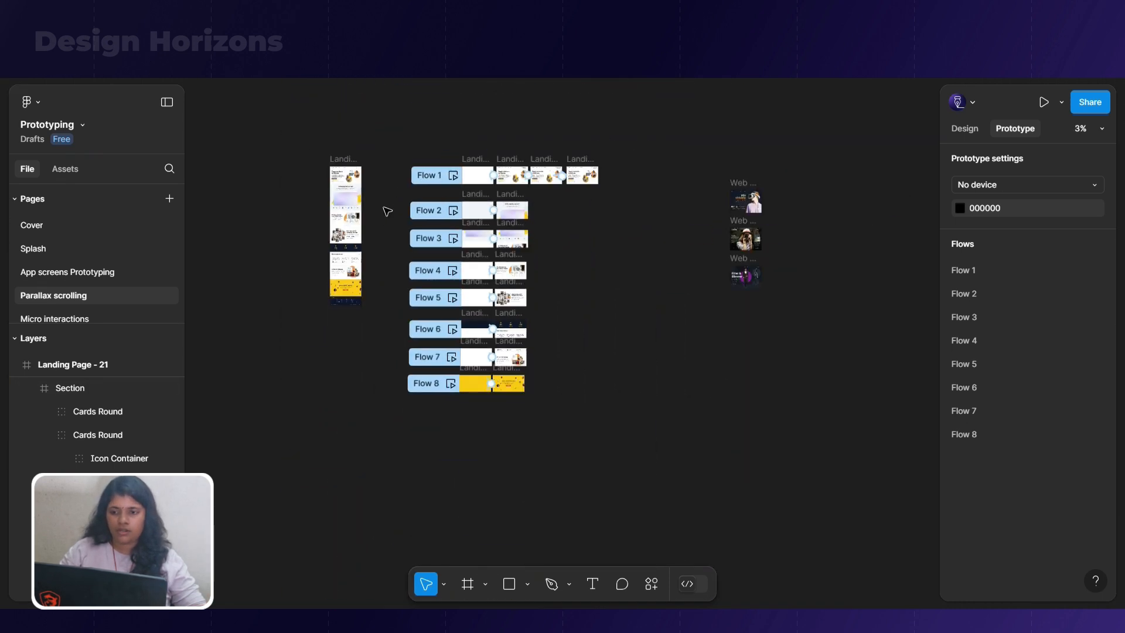
pyautogui.moveTo(405, 145); pyautogui.dragTo(626, 427)
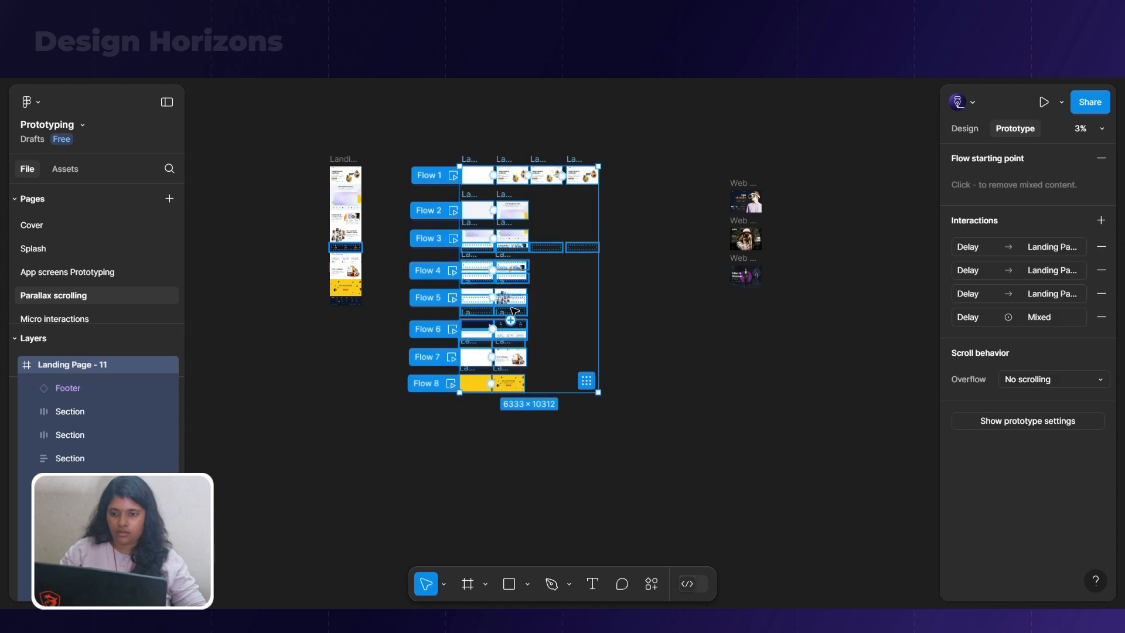
pyautogui.moveTo(526, 297); pyautogui.dragTo(754, 308)
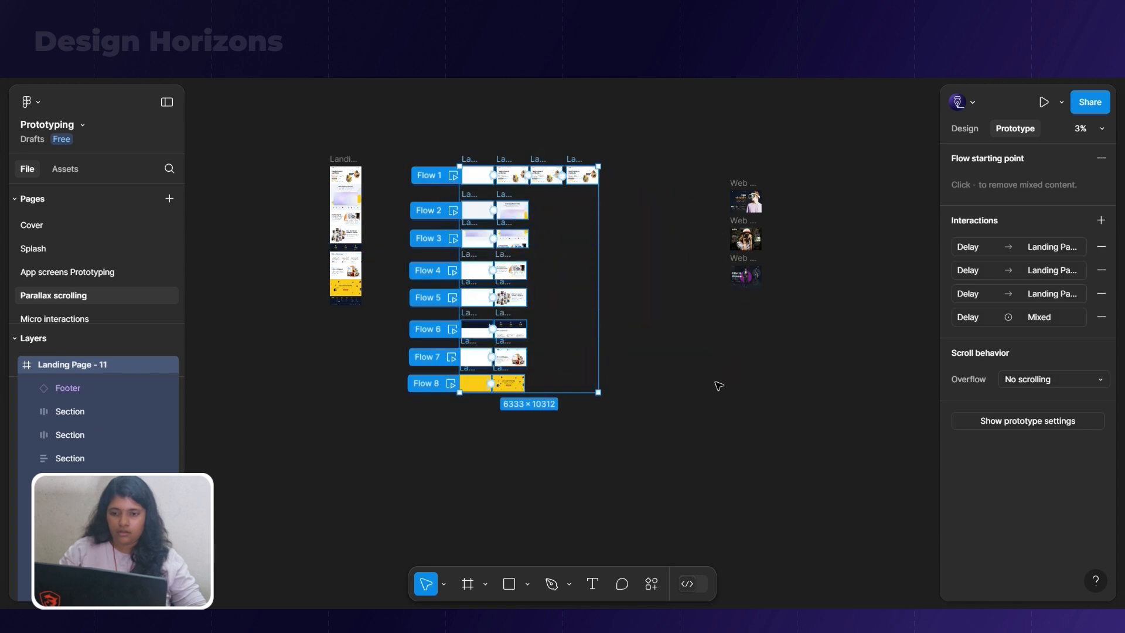
pyautogui.click(961, 130)
pyautogui.moveTo(827, 278); pyautogui.dragTo(882, 280)
pyautogui.hscroll(5, 884, 280)
pyautogui.scroll(4, 642, 409)
pyautogui.scroll(-2, 629, 416)
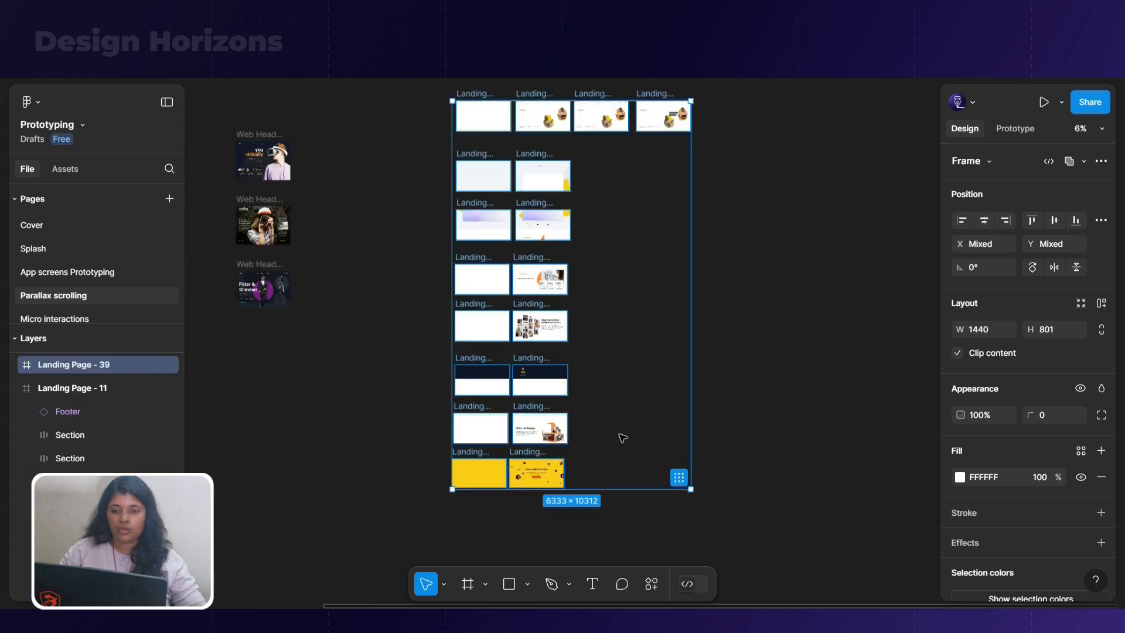
pyautogui.click(757, 337)
# Remove the flow starting points of Flows 10 to 16 from the duplicated frames, keeping only Flow 9
pyautogui.click(1013, 129)
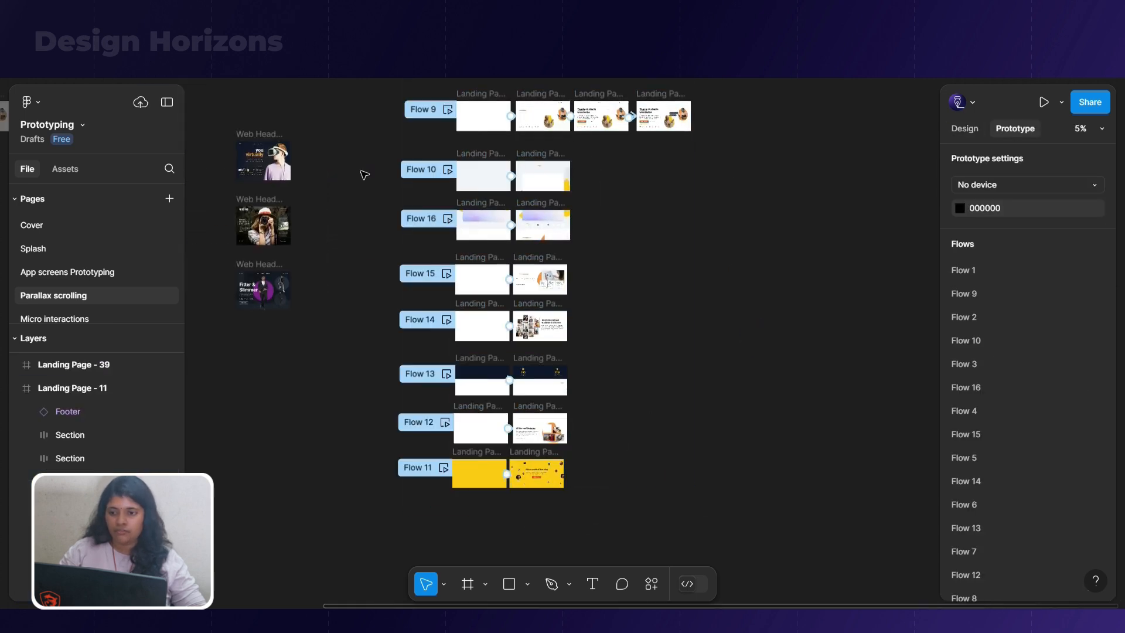
pyautogui.click(483, 176)
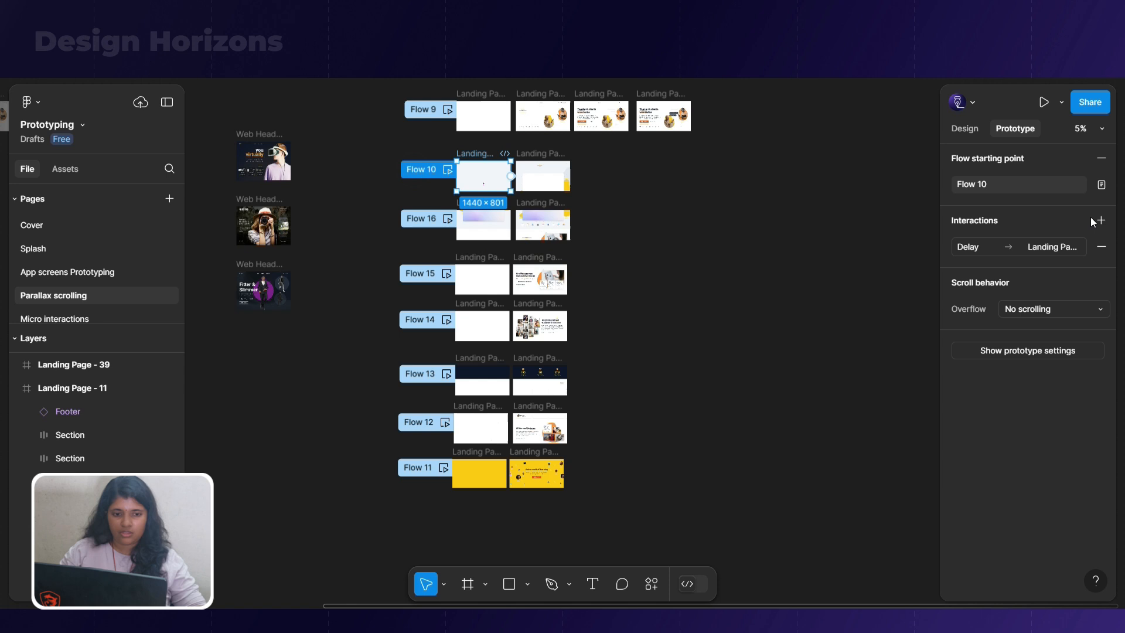
pyautogui.click(1101, 158)
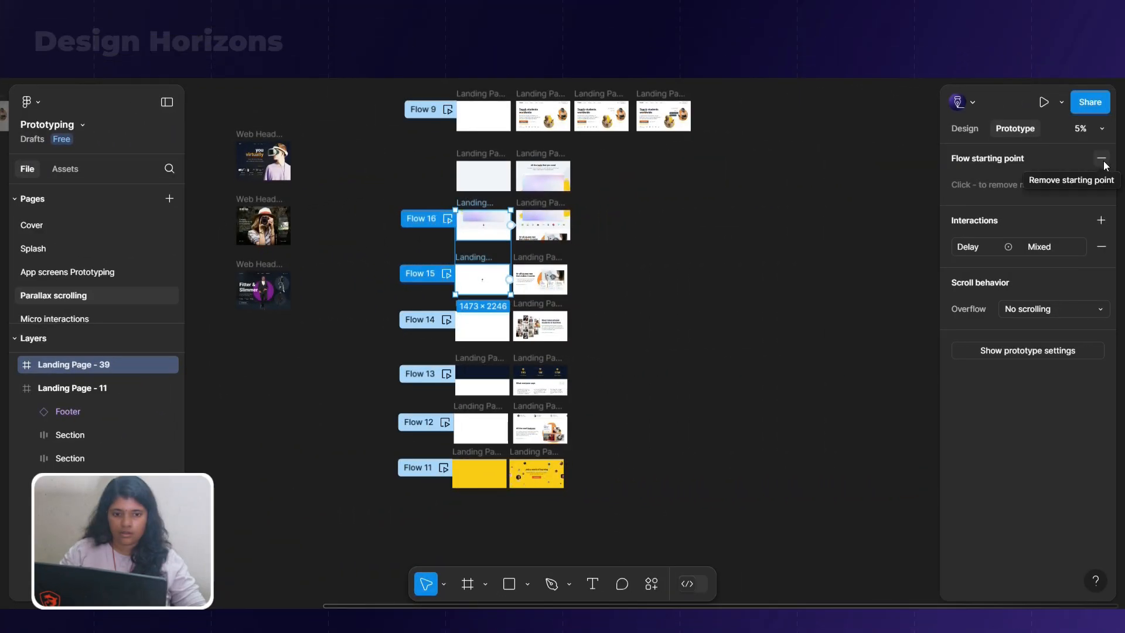
pyautogui.click(1101, 159)
pyautogui.click(412, 321)
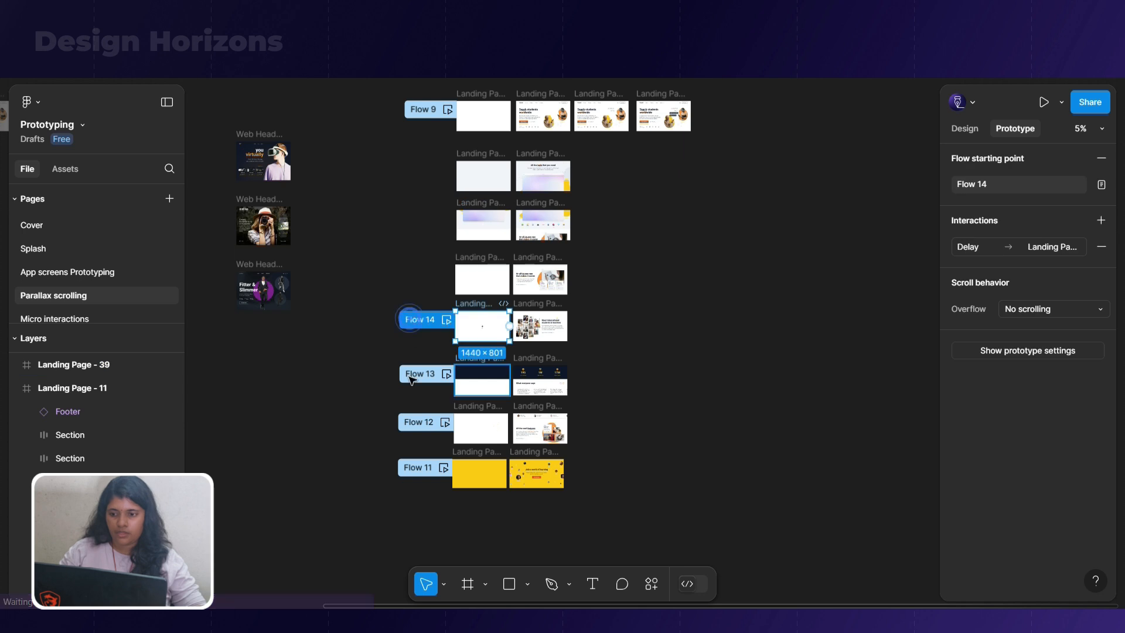
pyautogui.keyDown('shift'); pyautogui.click(411, 378); pyautogui.keyUp('shift')
pyautogui.keyDown('shift'); pyautogui.click(411, 425); pyautogui.keyUp('shift')
pyautogui.keyDown('shift'); pyautogui.click(412, 472); pyautogui.keyUp('shift')
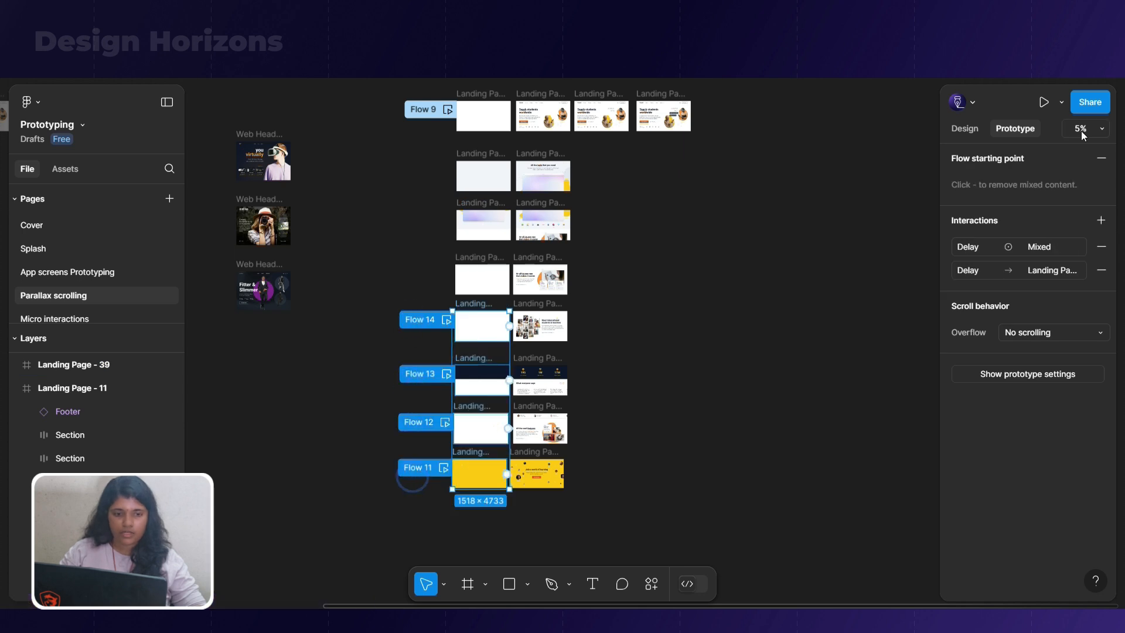
pyautogui.click(1101, 158)
pyautogui.click(794, 281)
# Link Landing Page - 25 to Landing Page - 26 with an on-click, ease-in smart-animate transition of 1200 ms
pyautogui.scroll(5, 662, 195)
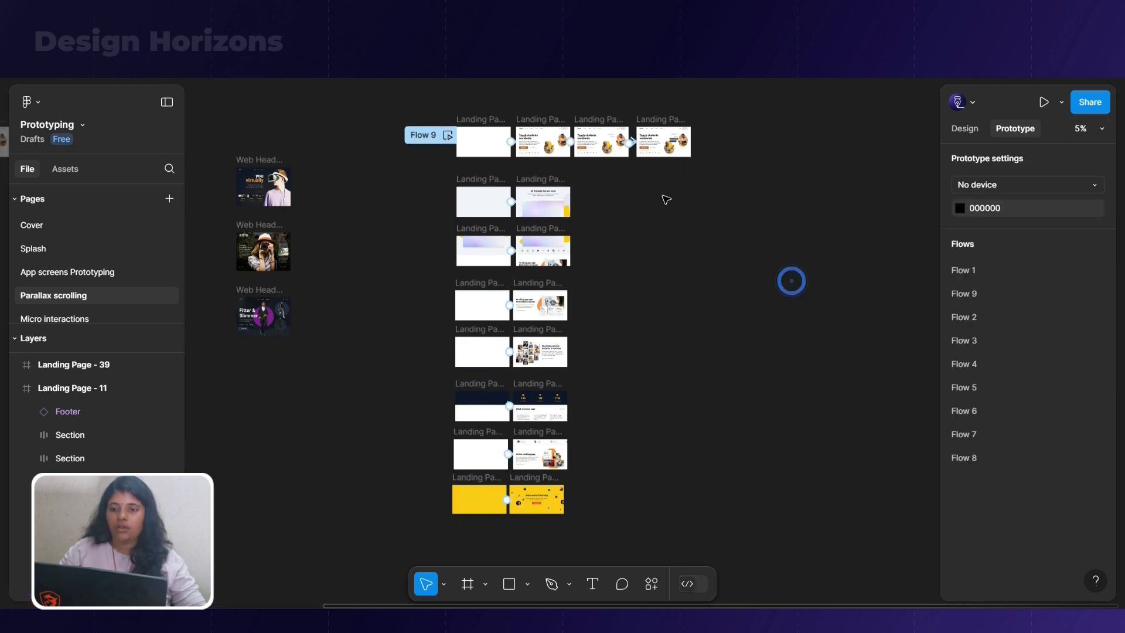
pyautogui.click(674, 193)
pyautogui.moveTo(750, 203); pyautogui.dragTo(412, 296)
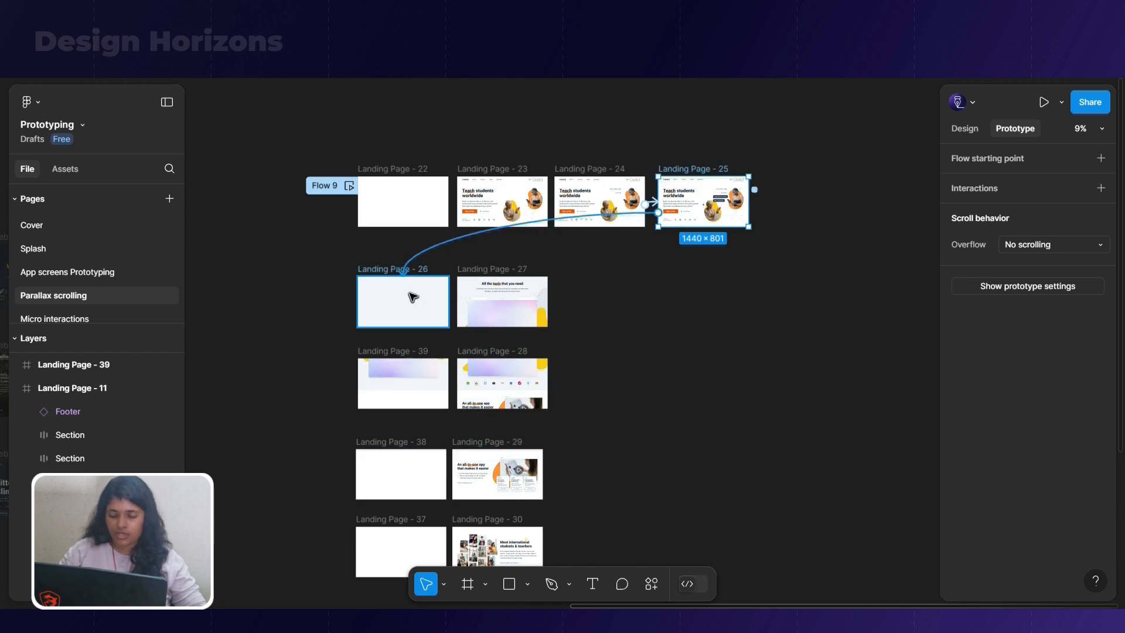
pyautogui.moveTo(412, 296); pyautogui.dragTo(412, 296)
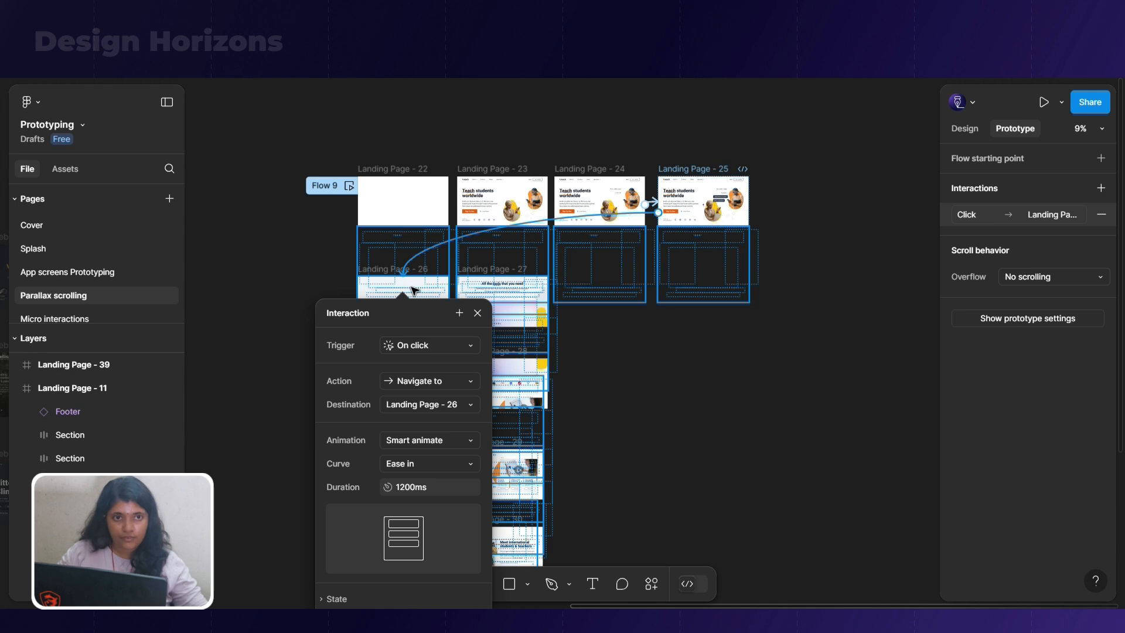
pyautogui.click(472, 351)
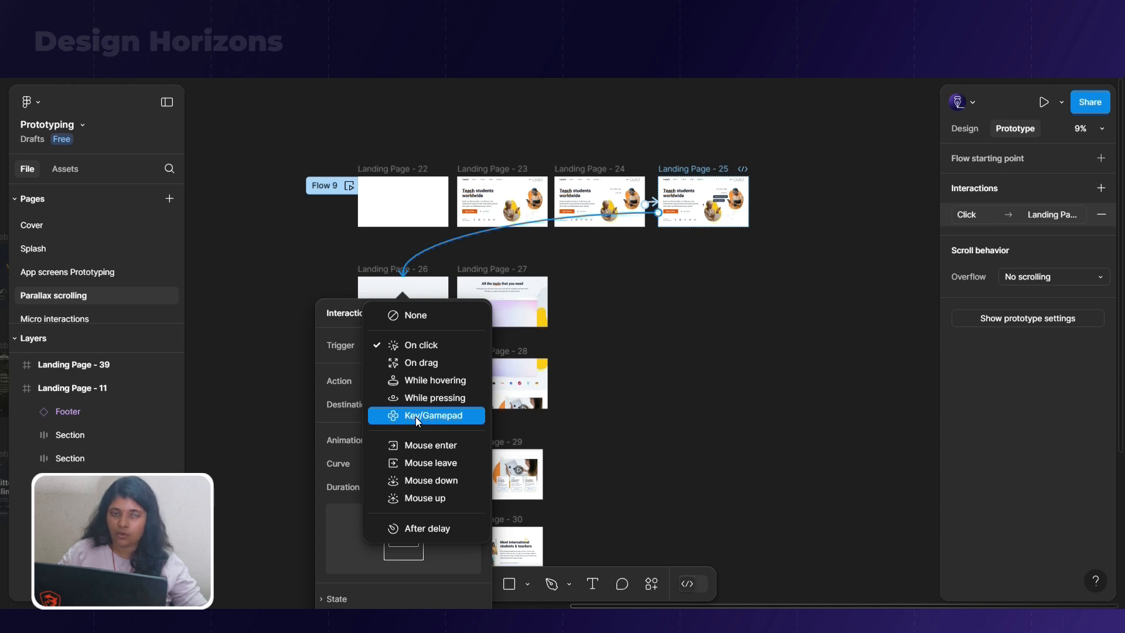
pyautogui.click(657, 286)
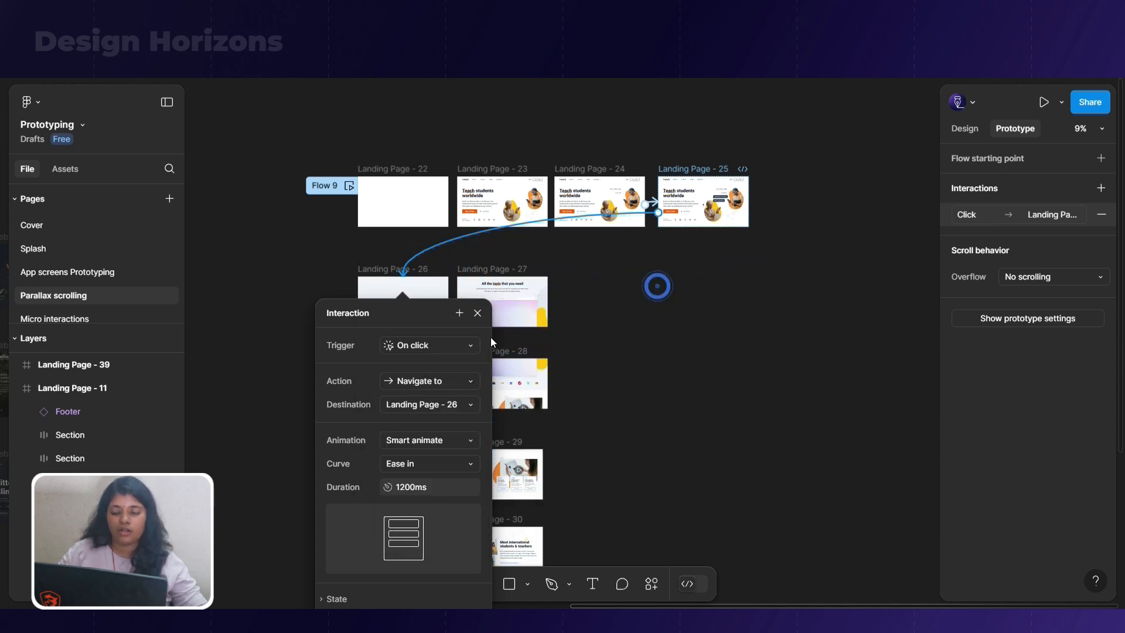
# Rename the Flow 9 starting point as Main
pyautogui.click(324, 189)
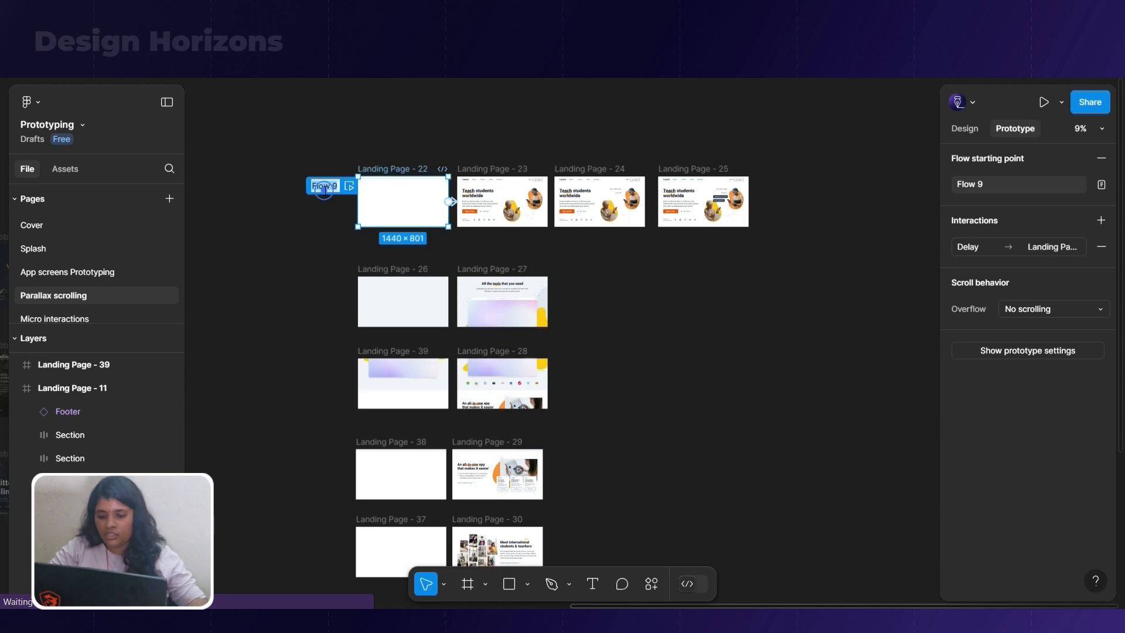
pyautogui.press('Return')
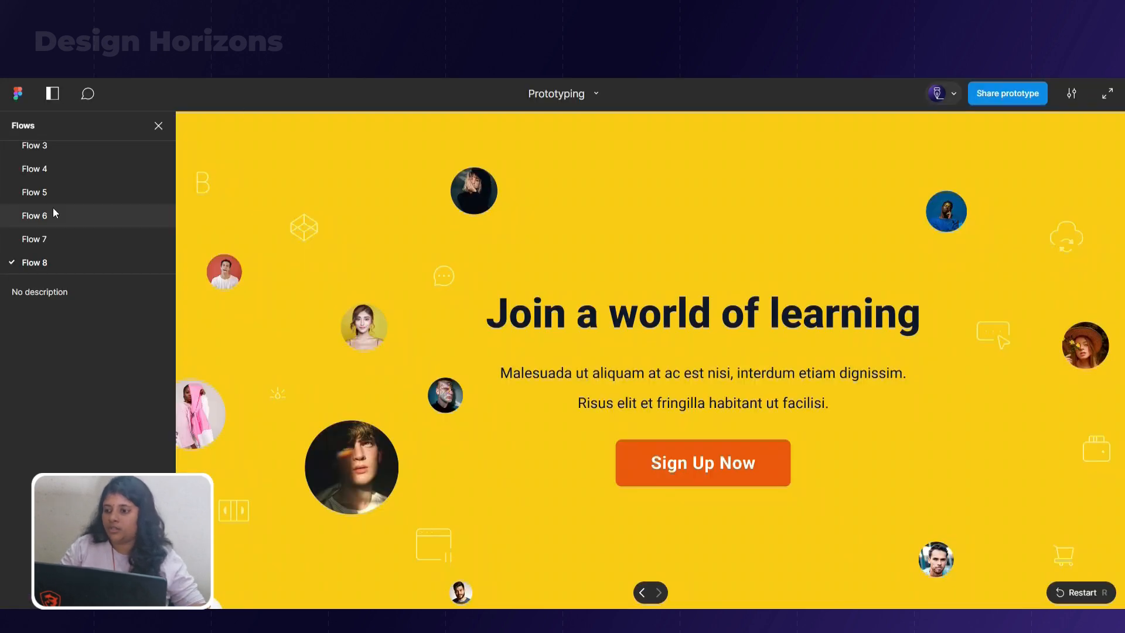
# Play the Main flow full screen in the prototype preview and advance from the hero section to the tools section
pyautogui.scroll(3, 75, 236)
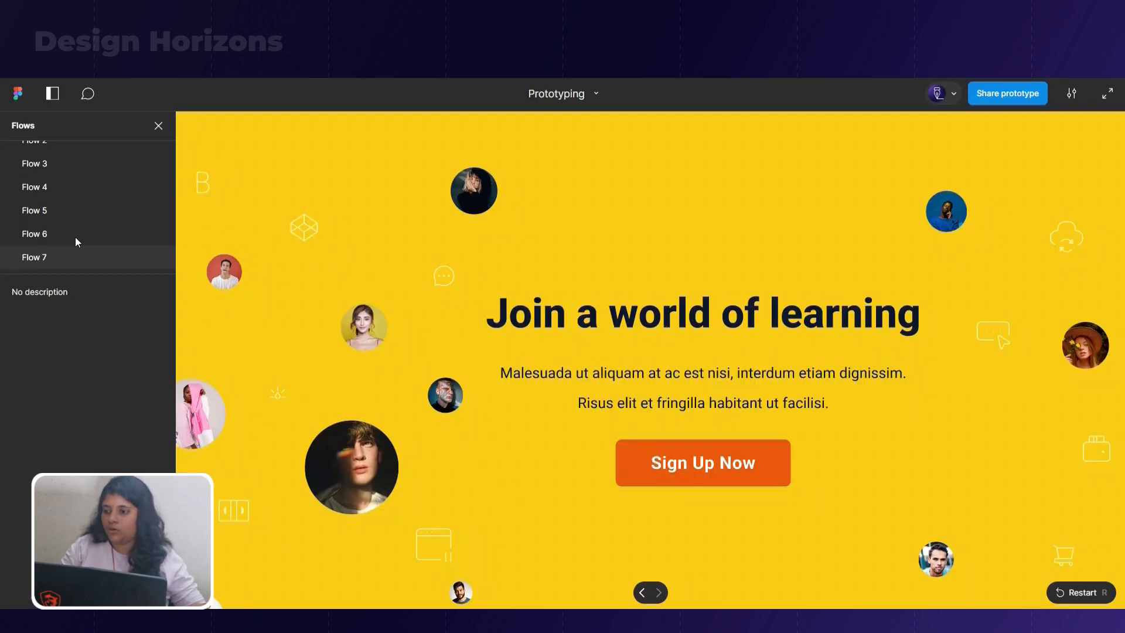
pyautogui.click(51, 174)
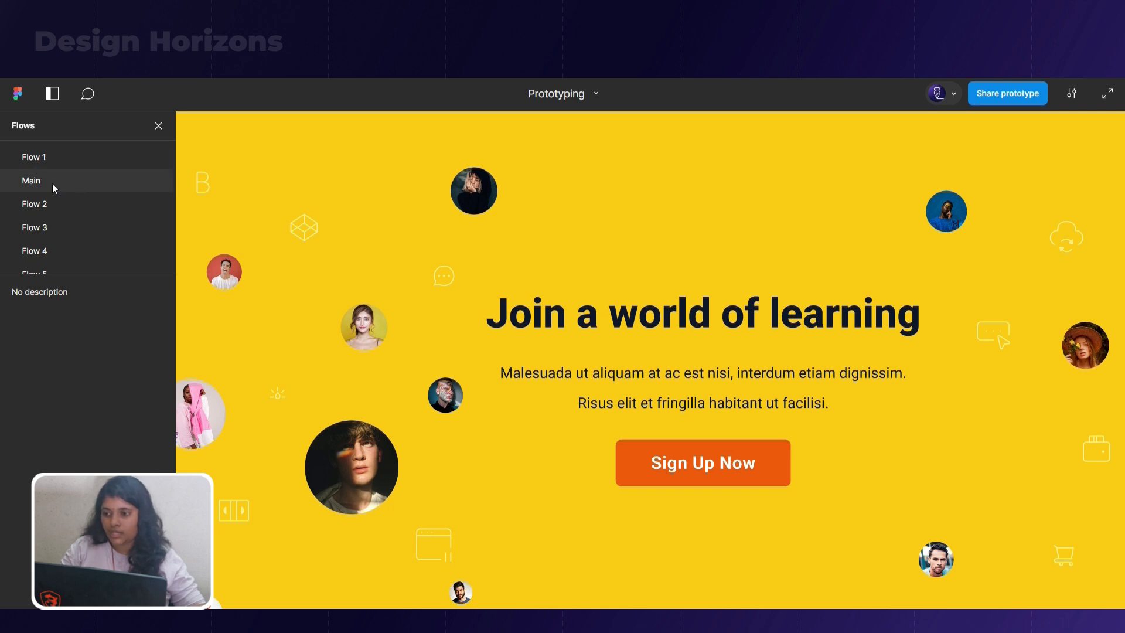
pyautogui.click(107, 181)
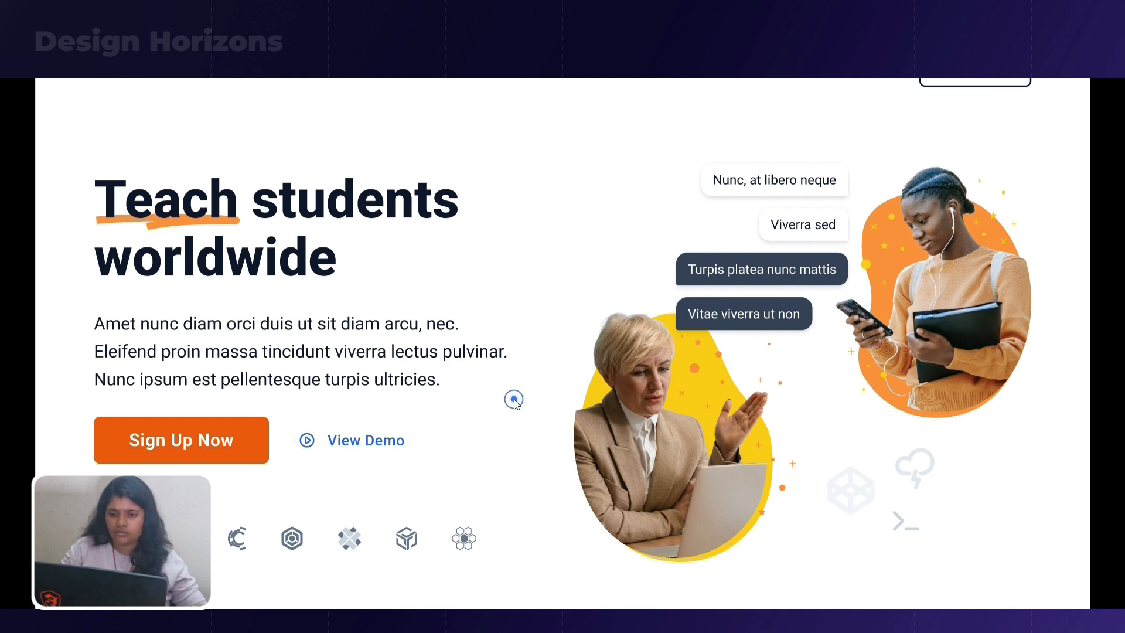
pyautogui.scroll(-5, 514, 399)
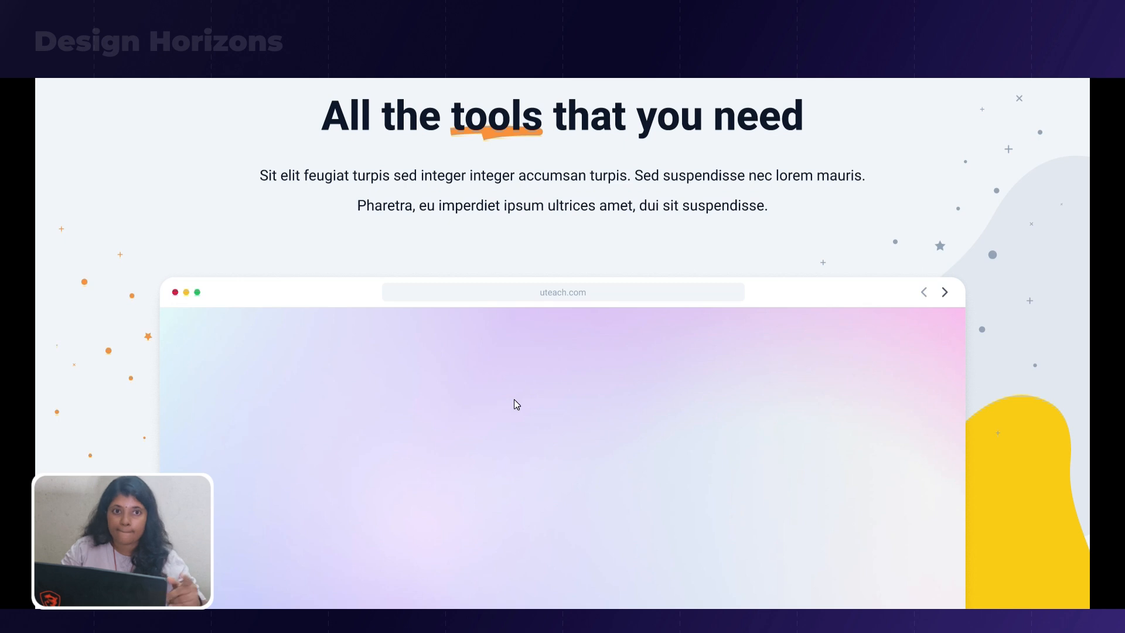
pyautogui.press('Escape')
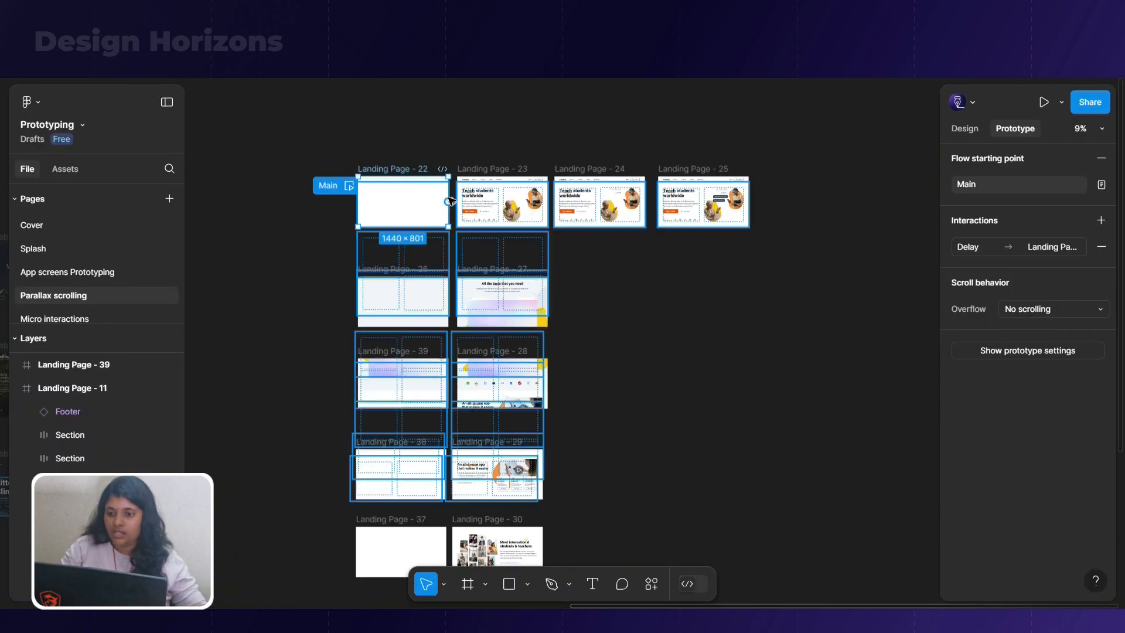
# Set the duration of the transition from Landing Page - 25 to Landing Page - 26 to 300 ms
pyautogui.scroll(5, 446, 251)
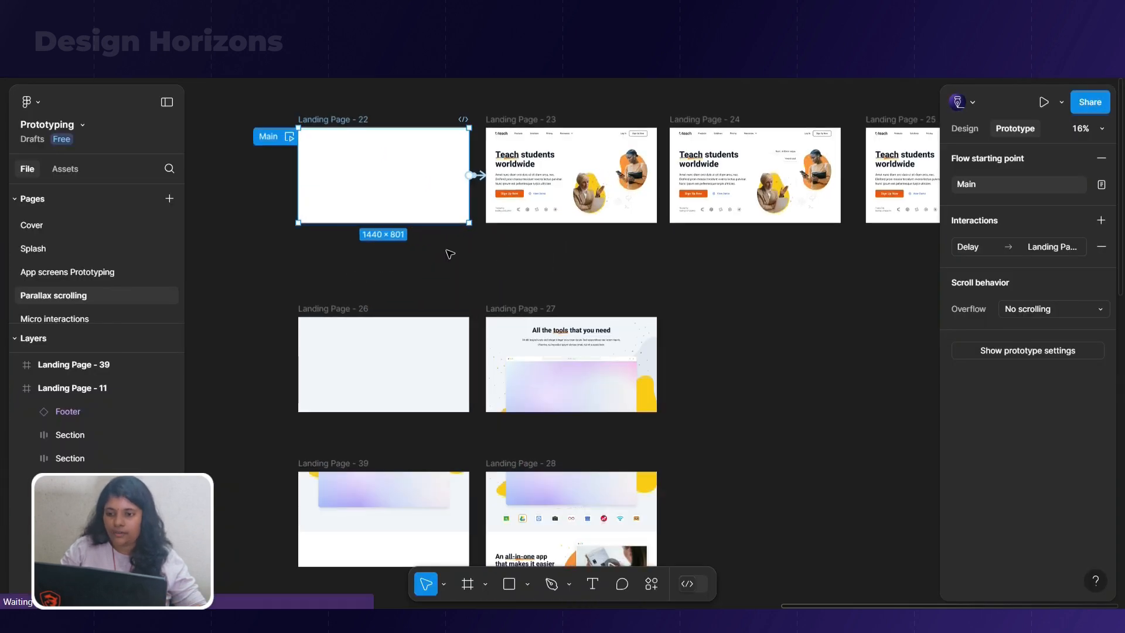
pyautogui.click(419, 273)
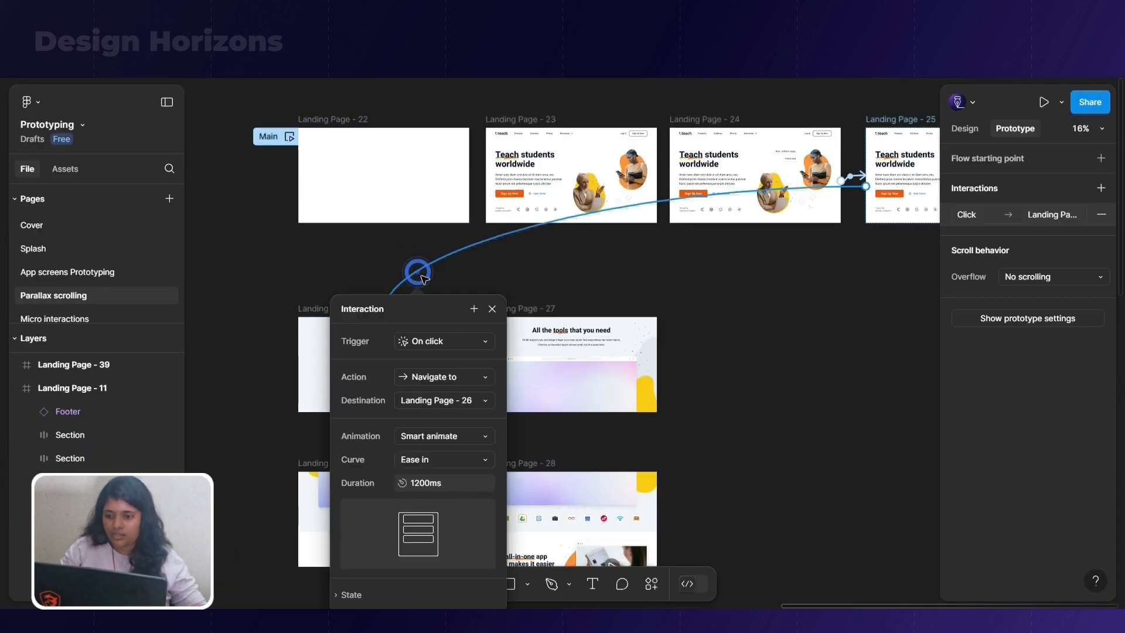
pyautogui.click(446, 484)
pyautogui.write('300')
pyautogui.press('Return')
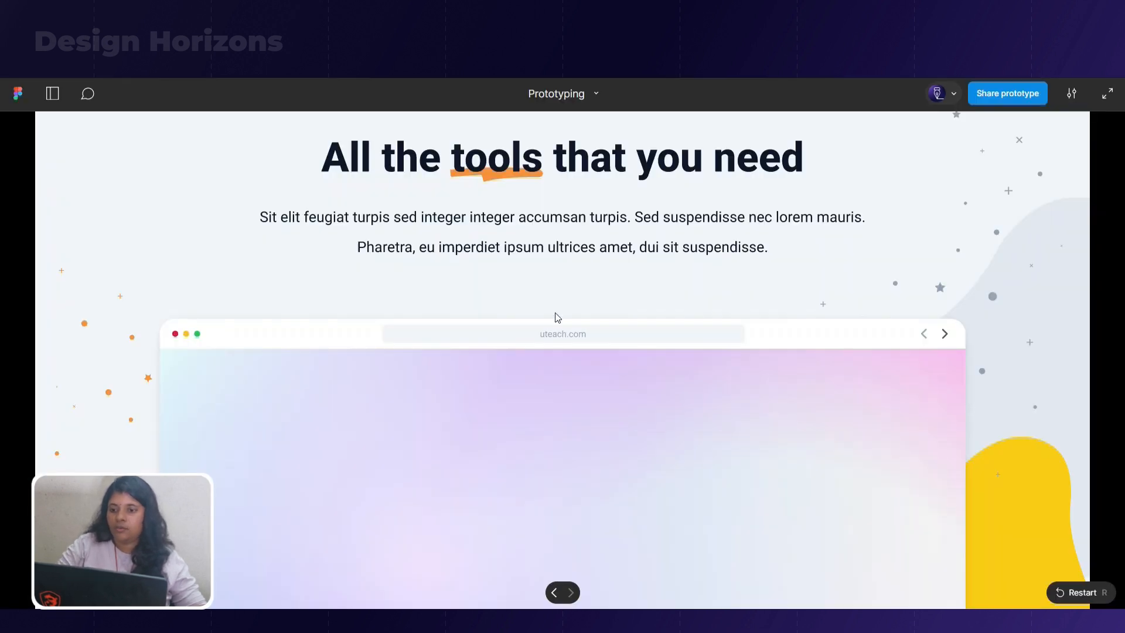
# Replay the Main flow full screen in the prototype preview to check the shortened transition
pyautogui.click(561, 334)
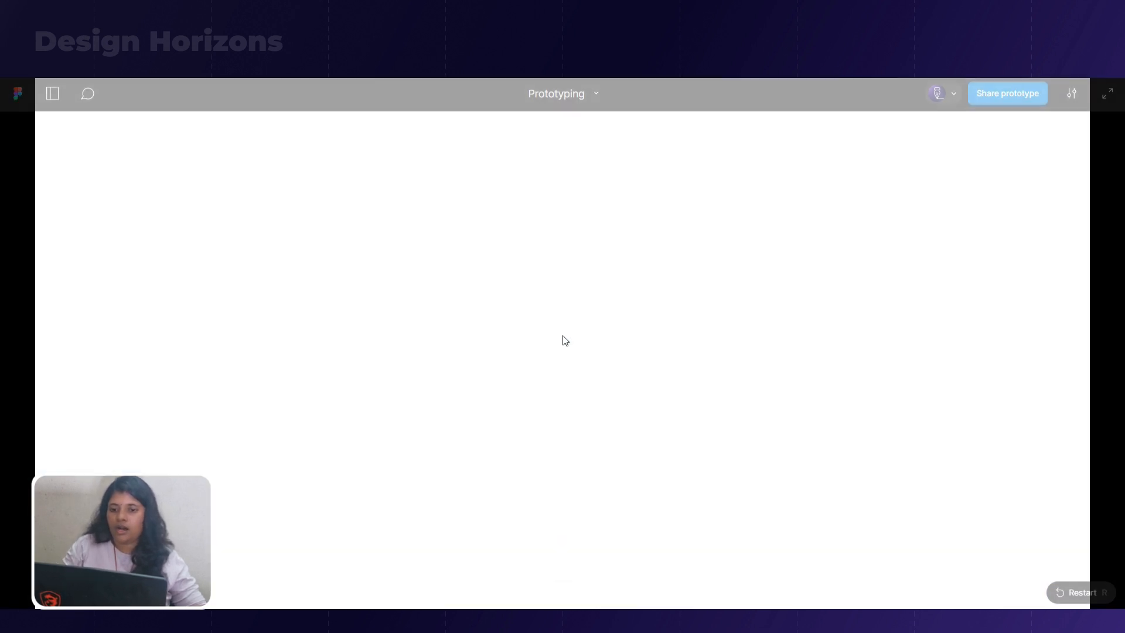
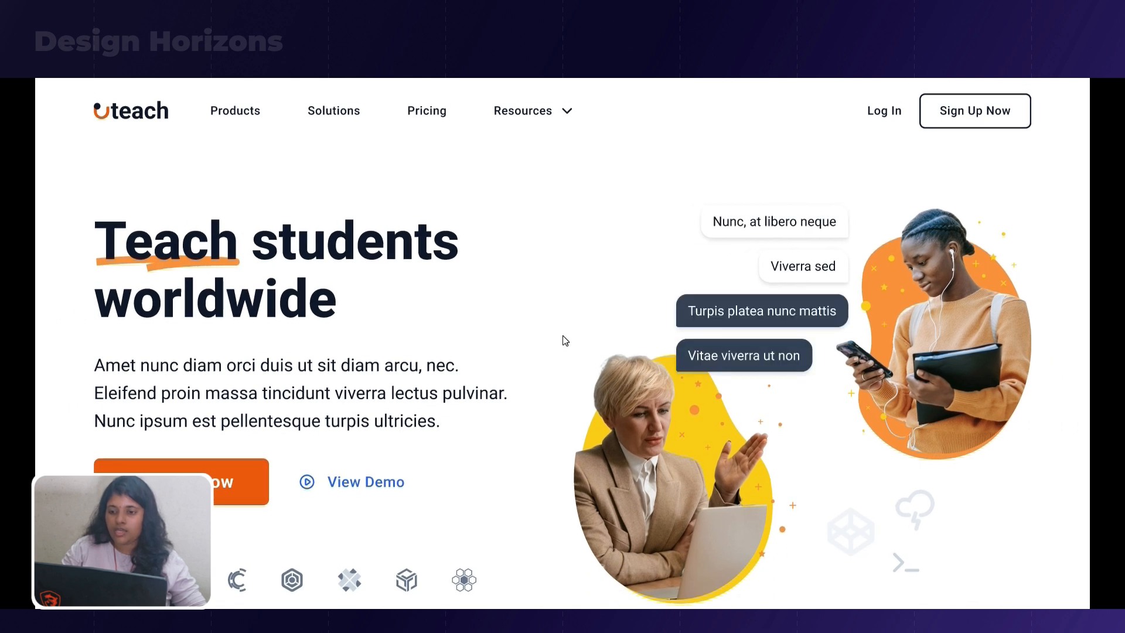
# Set the duration of the transition from Landing Page - 25 to Landing Page - 26 to 500 ms
pyautogui.click(564, 339)
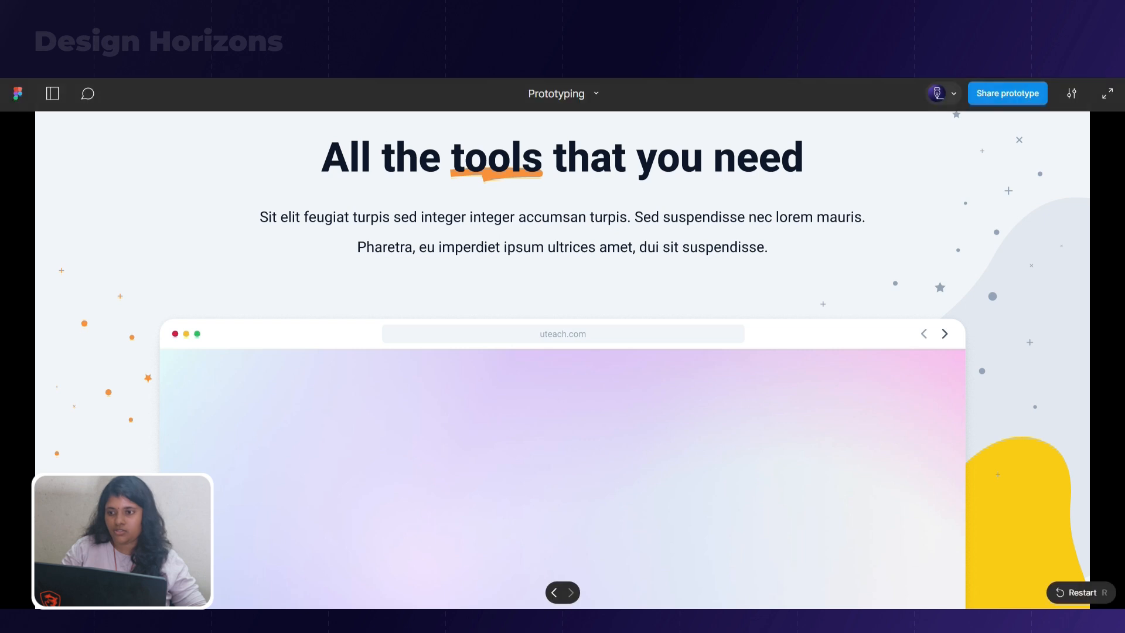
pyautogui.click(316, 26)
pyautogui.click(434, 486)
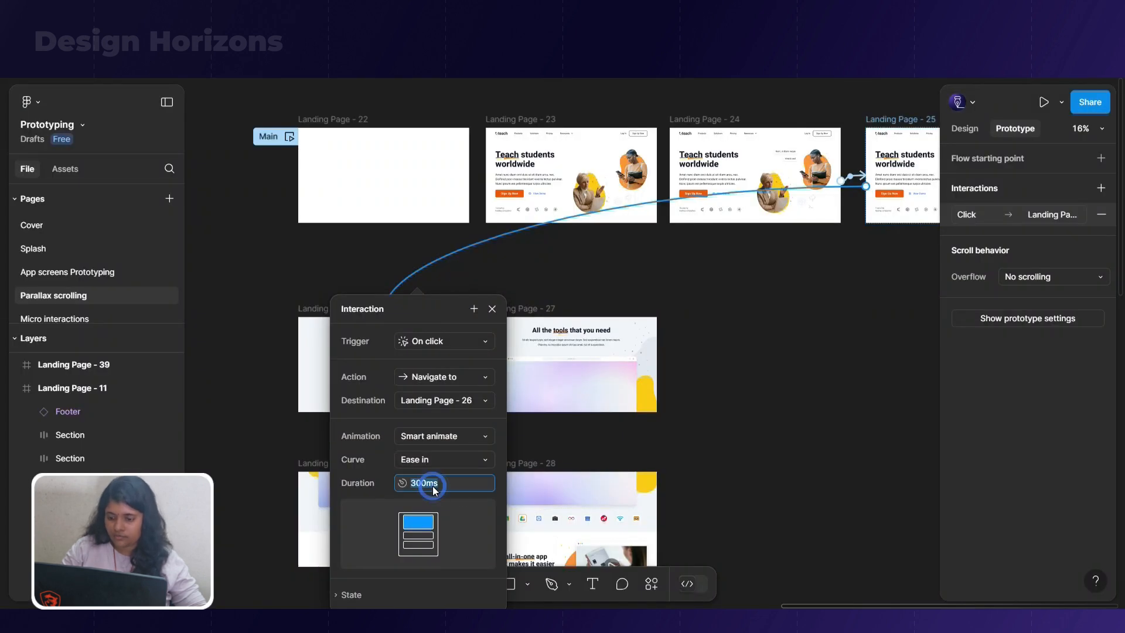
pyautogui.write('500')
pyautogui.press('Return')
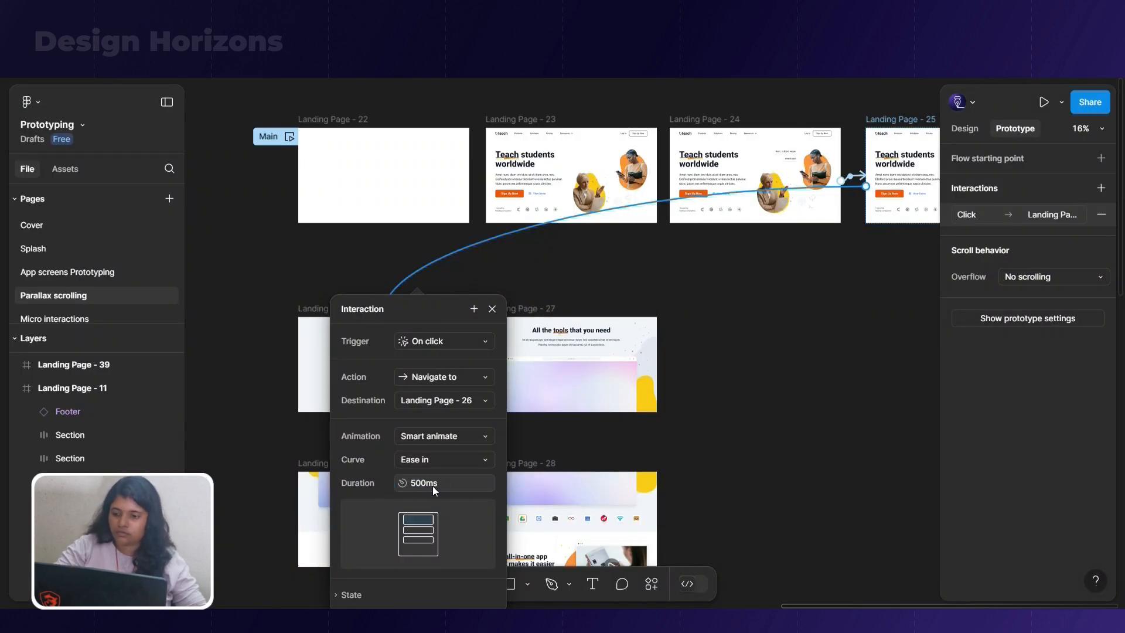
# Replay the Main flow in the prototype preview through to the tools section to check the 500 ms transition
pyautogui.click(445, 26)
pyautogui.click(488, 287)
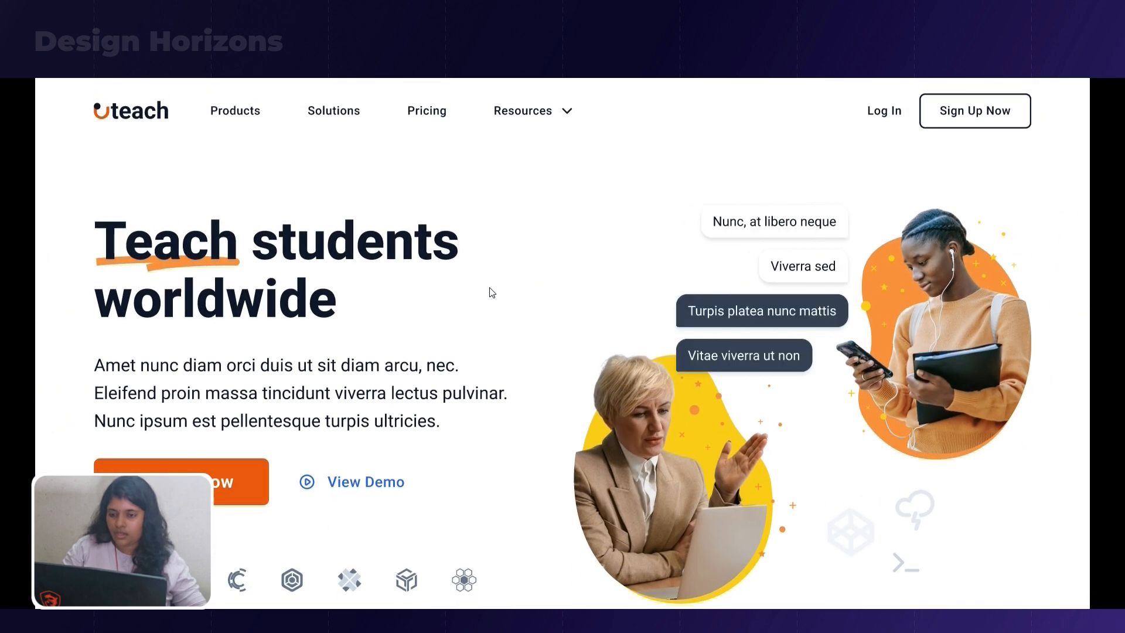
pyautogui.click(489, 287)
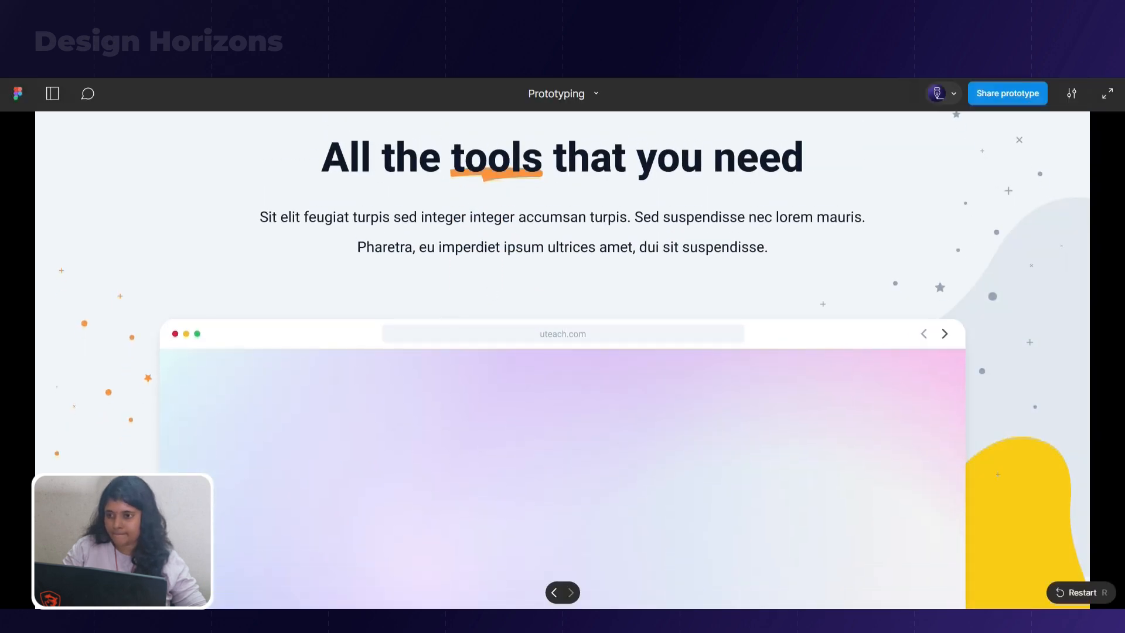
pyautogui.click(246, 14)
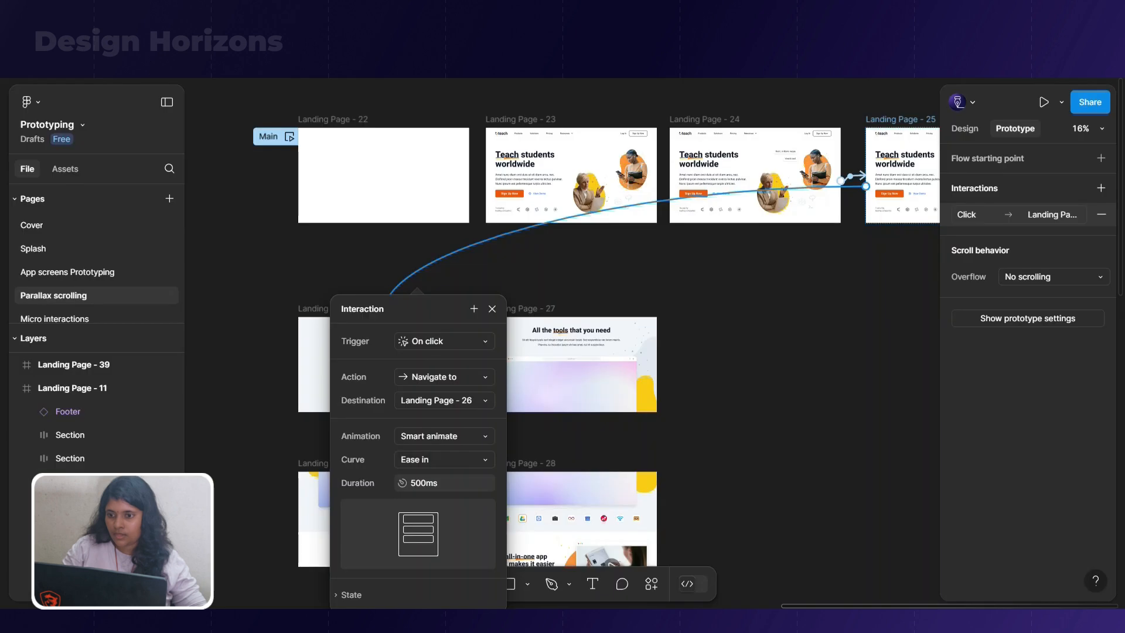
# Connect Landing Page - 27 to Landing Page - 39 with an on-click smart-animate interaction
pyautogui.scroll(-1, 734, 266)
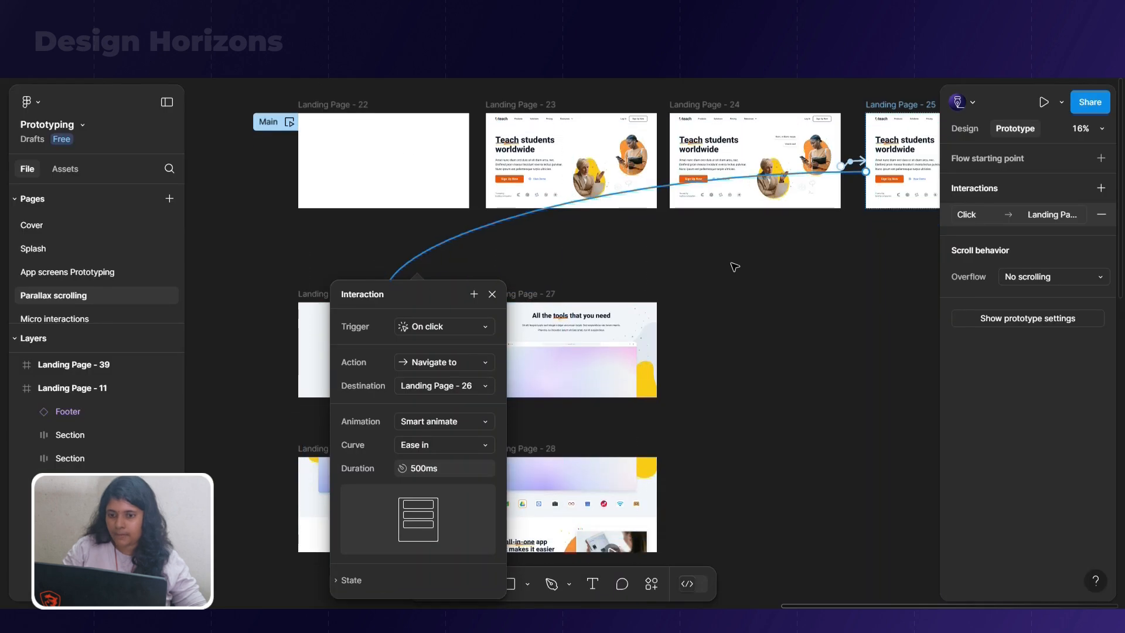
pyautogui.click(737, 278)
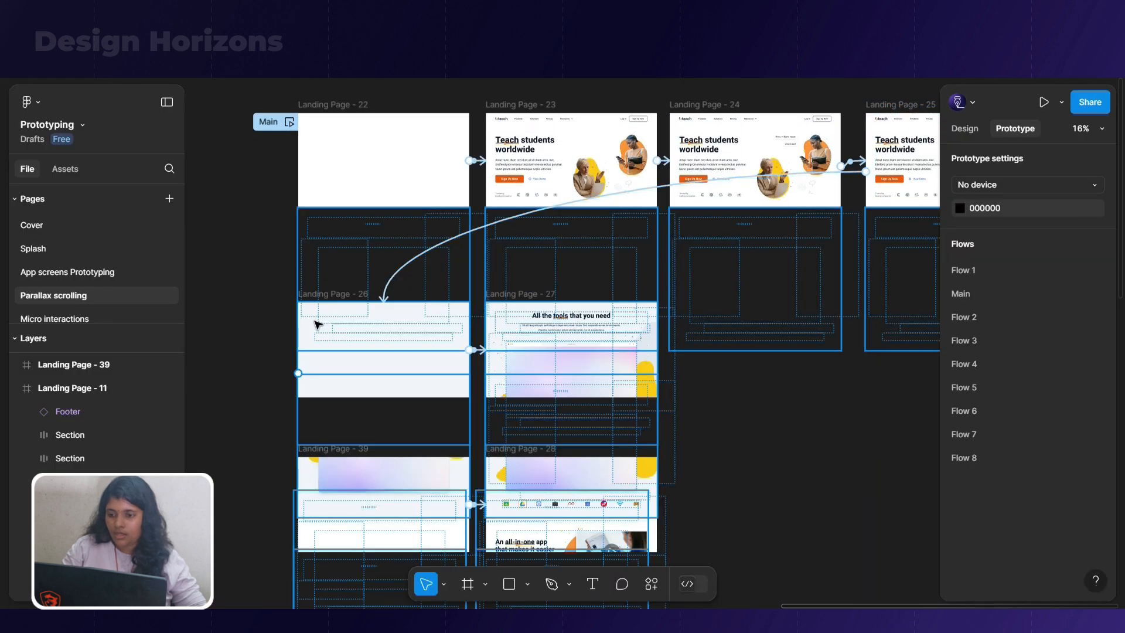
pyautogui.click(523, 297)
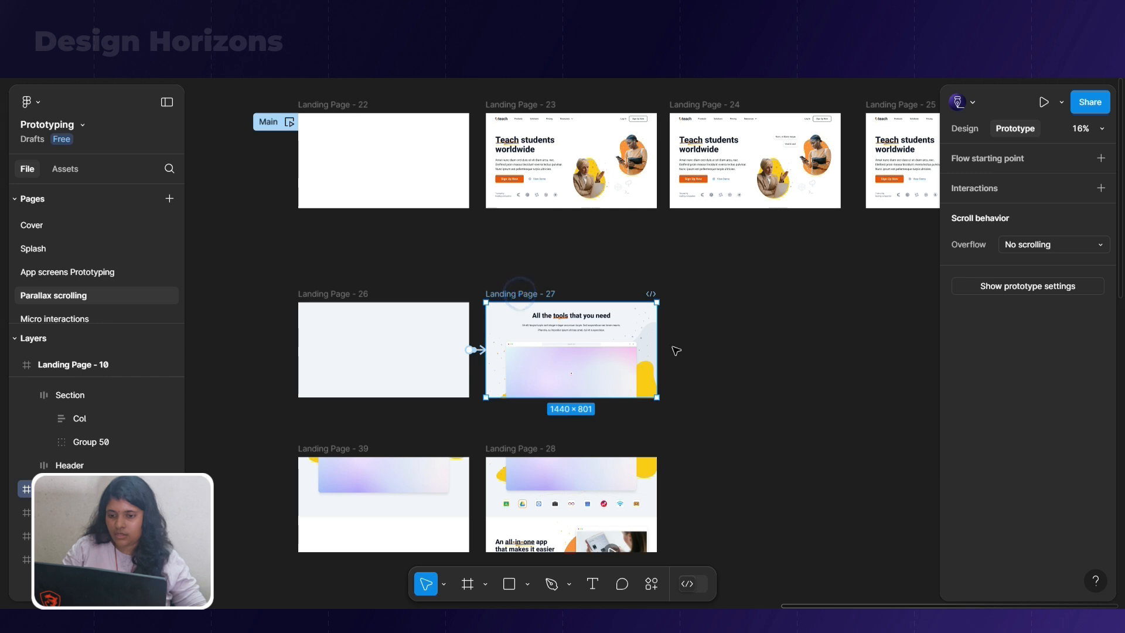
pyautogui.moveTo(658, 350); pyautogui.dragTo(421, 468)
pyautogui.scroll(-3, 422, 431)
pyautogui.click(269, 404)
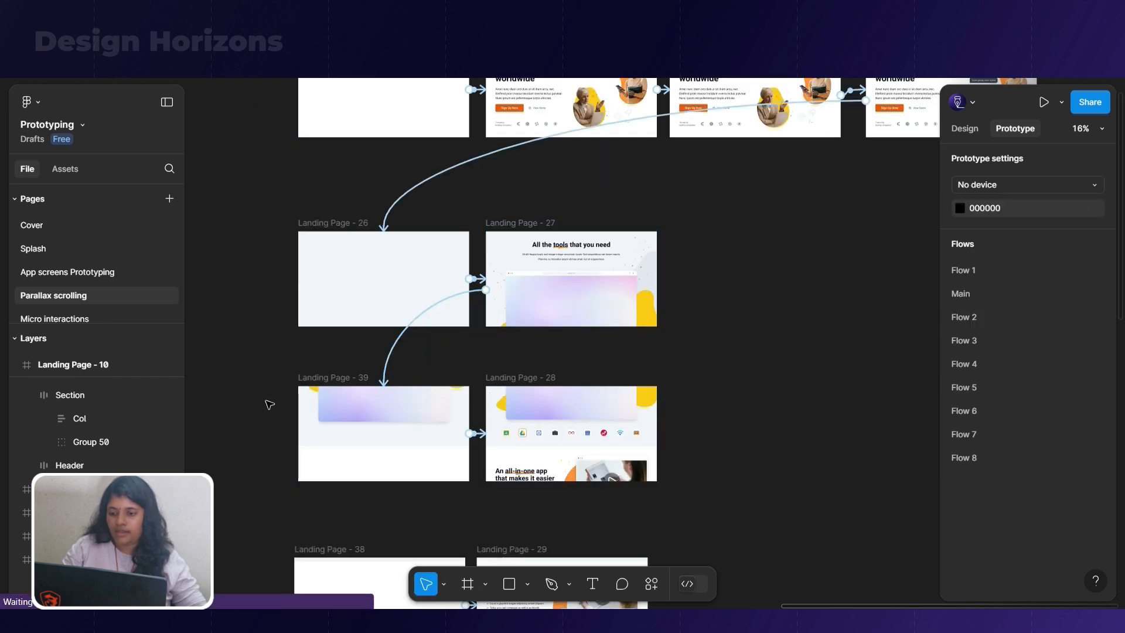
# Review the interaction from Landing Page - 27 to Landing Page - 39 and check the tools section in the prototype preview
pyautogui.click(357, 411)
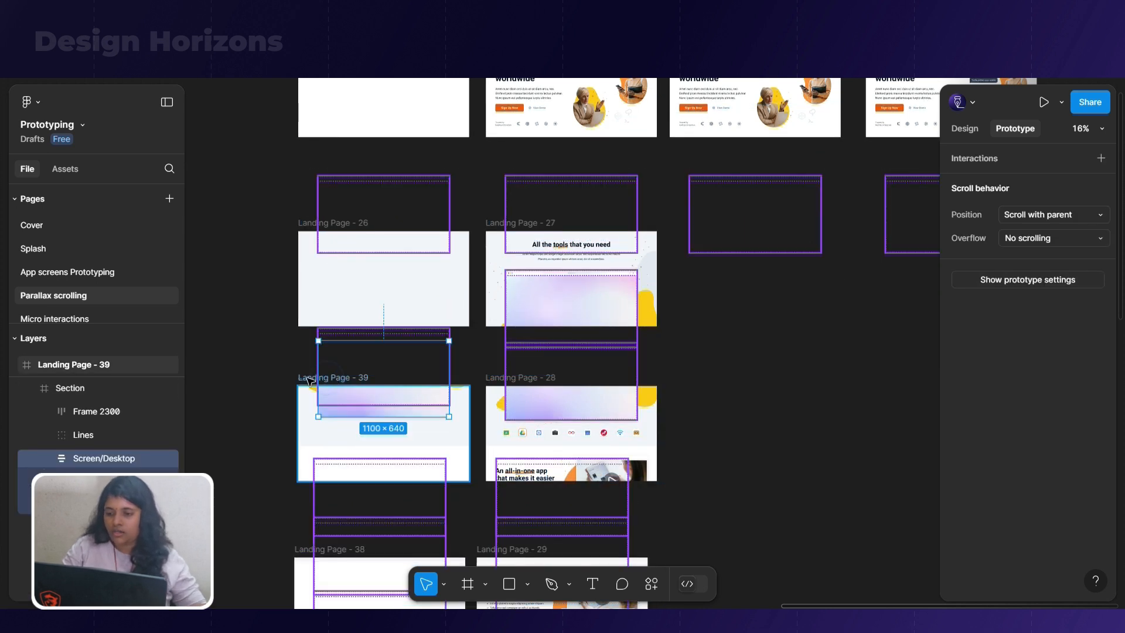
pyautogui.click(304, 378)
pyautogui.click(399, 343)
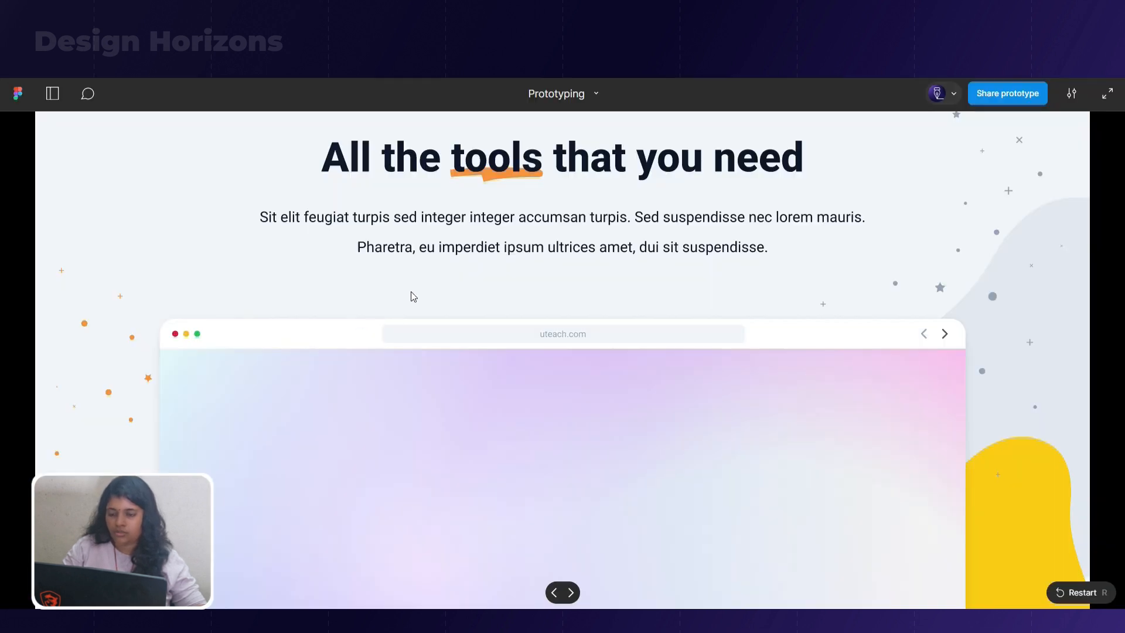
pyautogui.scroll(-10, 415, 293)
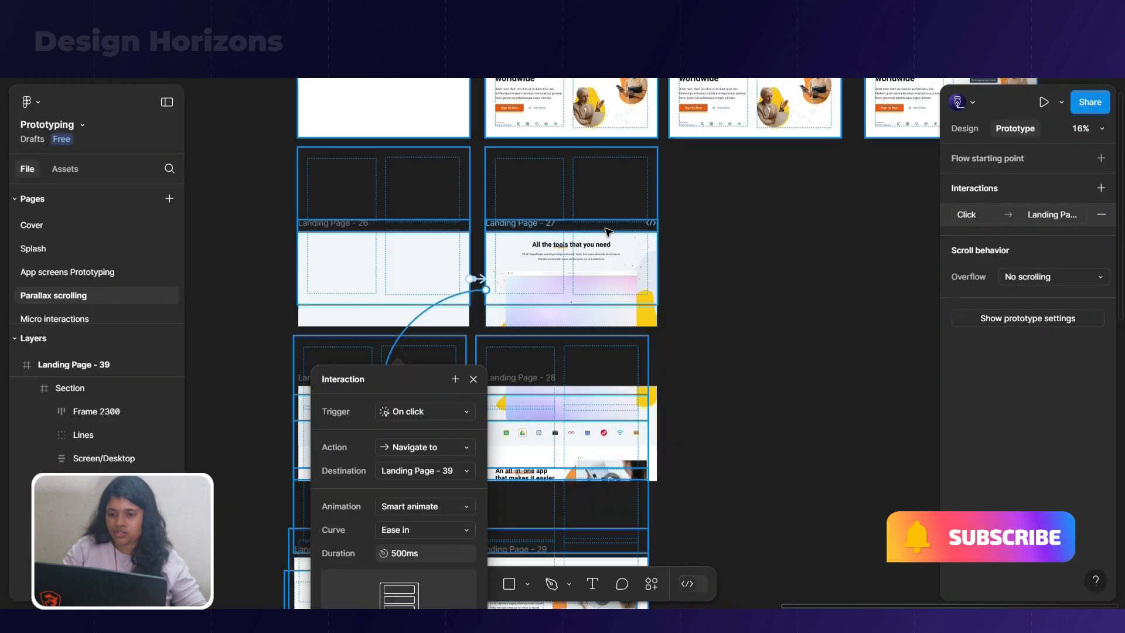
# Connect Landing Page - 28 to Landing Page - 38 with an on-click smart-animate interaction
pyautogui.click(726, 409)
pyautogui.click(630, 420)
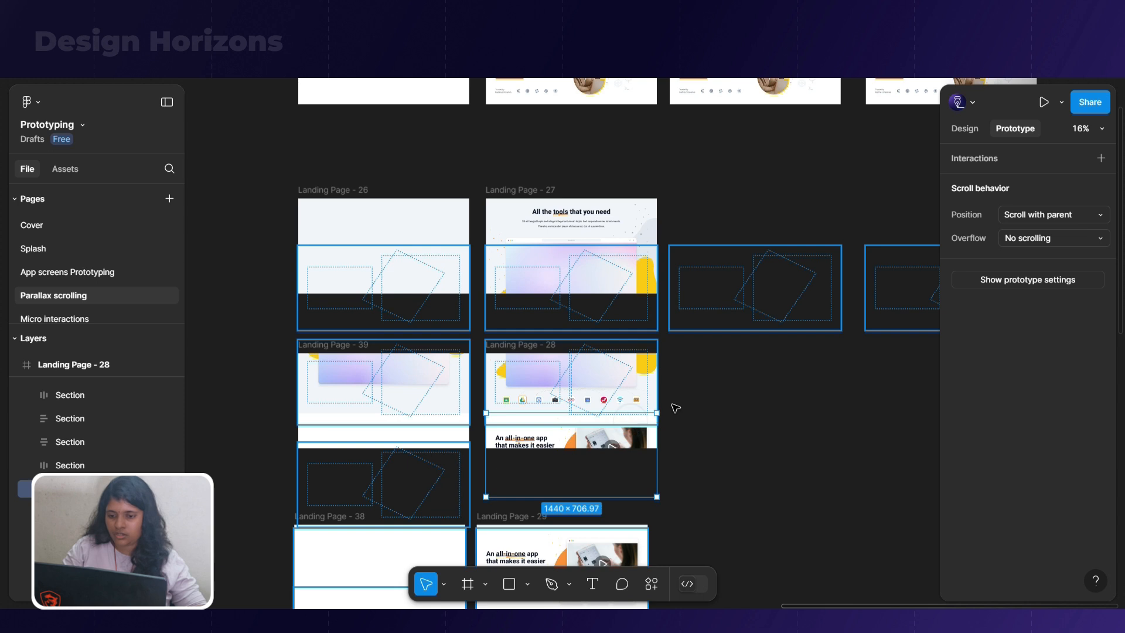
pyautogui.click(695, 400)
pyautogui.click(510, 343)
pyautogui.moveTo(655, 401); pyautogui.dragTo(427, 530)
pyautogui.scroll(-2, 351, 515)
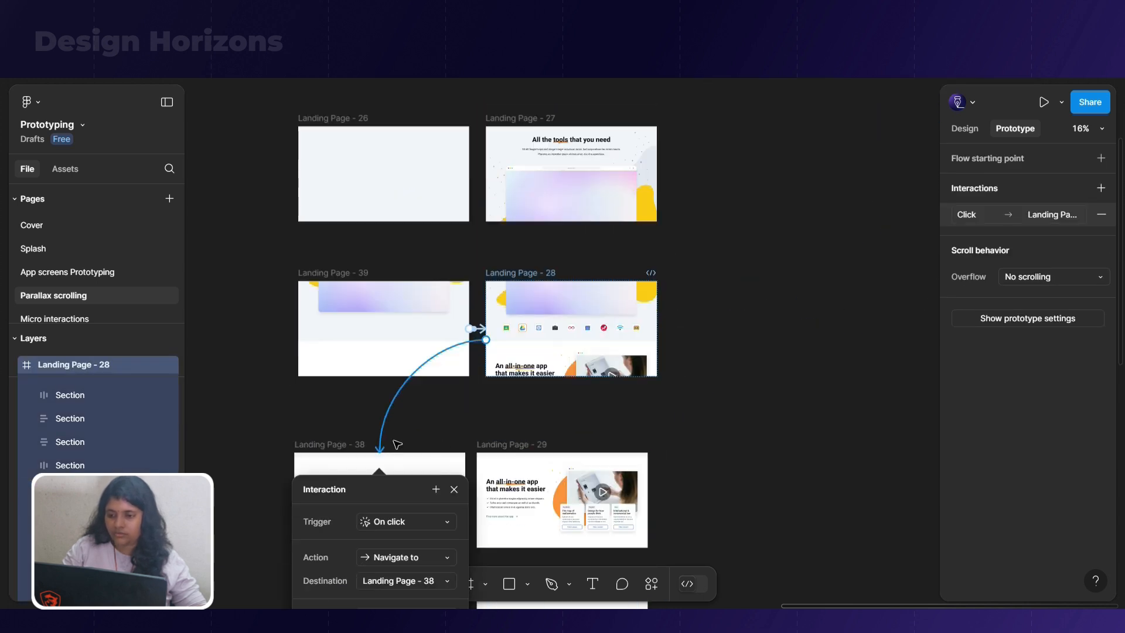
pyautogui.click(406, 522)
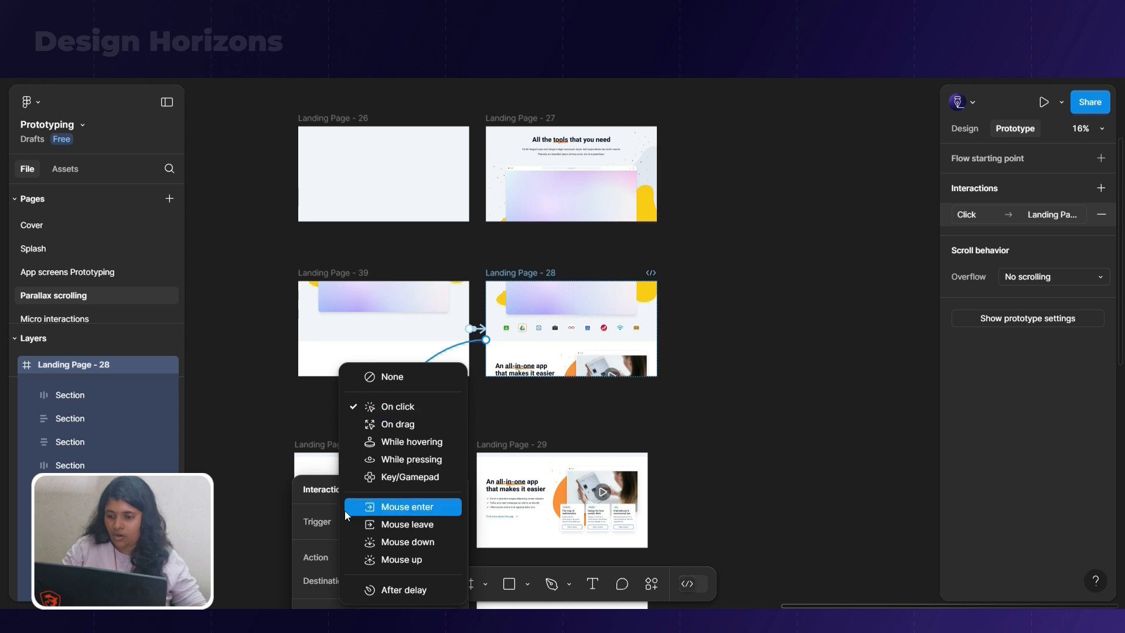
pyautogui.scroll(-5, 261, 466)
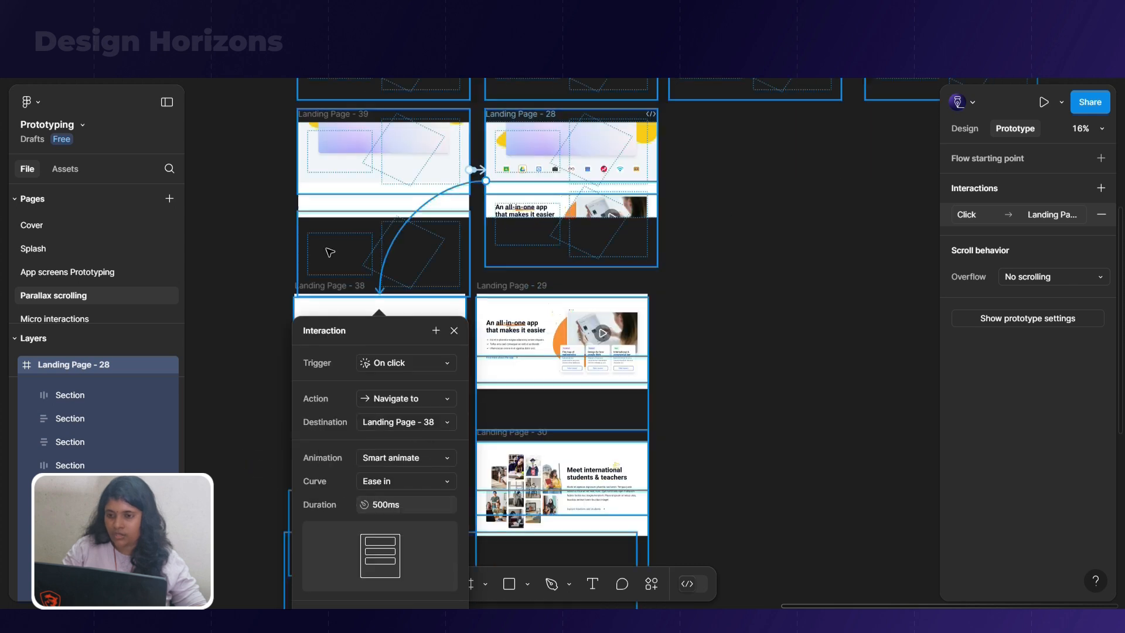
pyautogui.click(924, 389)
# Connect Landing Page - 30 to Landing Page - 36 with an on-click smart-animate interaction
pyautogui.scroll(-6, 793, 326)
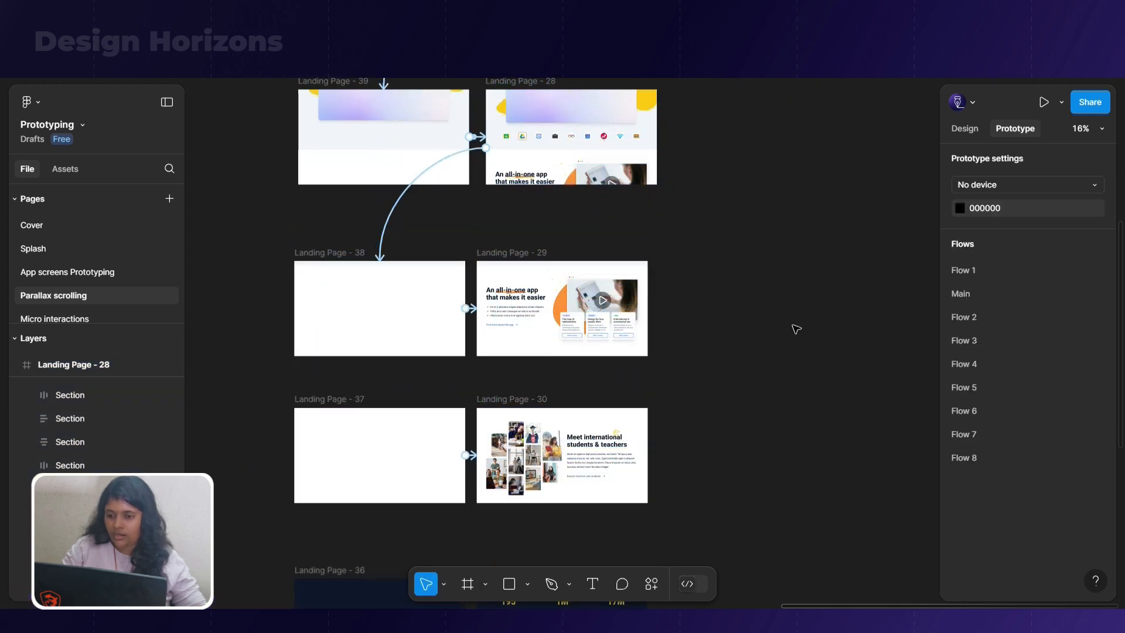
pyautogui.click(513, 242)
pyautogui.moveTo(648, 295); pyautogui.dragTo(381, 433)
pyautogui.scroll(-5, 672, 338)
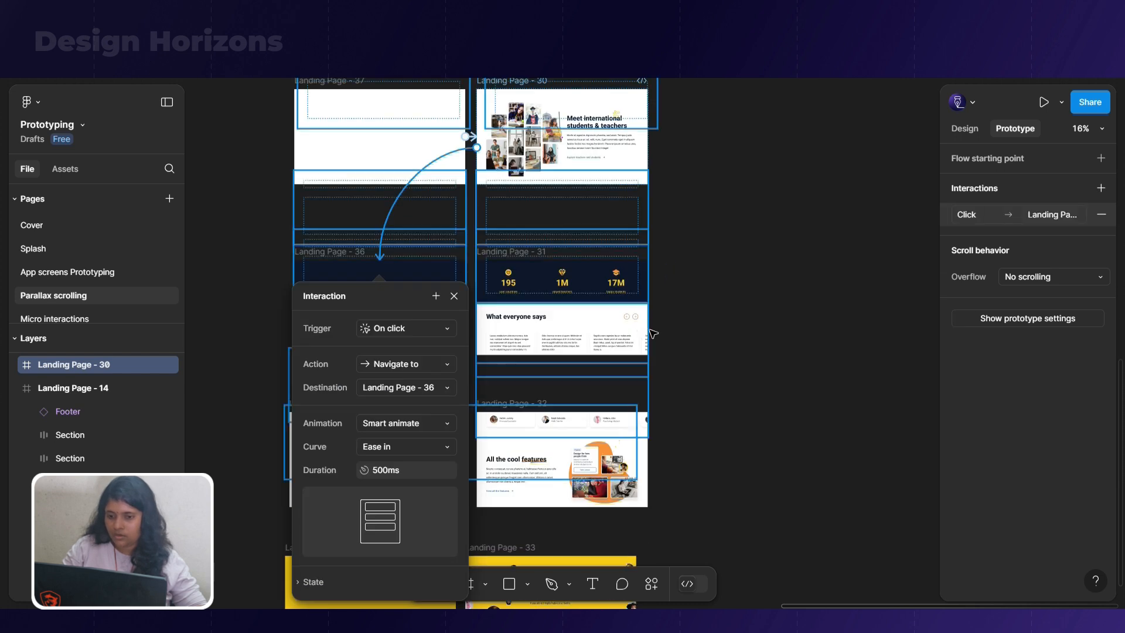
pyautogui.click(647, 309)
pyautogui.click(690, 293)
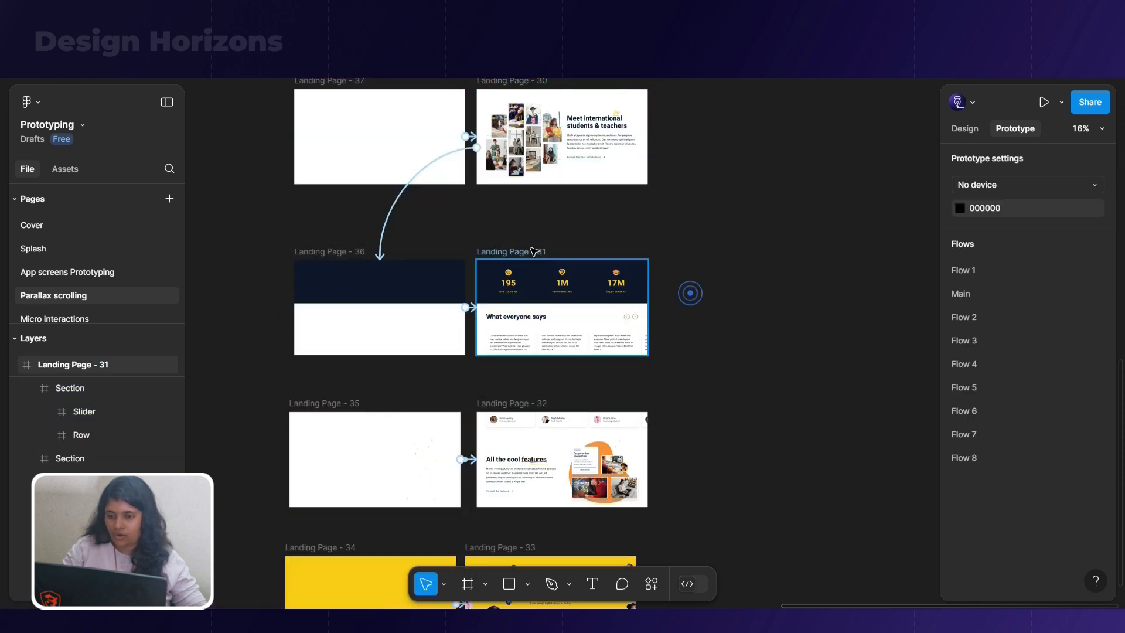
# Connect Landing Page - 31 to Landing Page - 35 with an on-click navigation interaction
pyautogui.click(530, 249)
pyautogui.moveTo(647, 307); pyautogui.dragTo(434, 441)
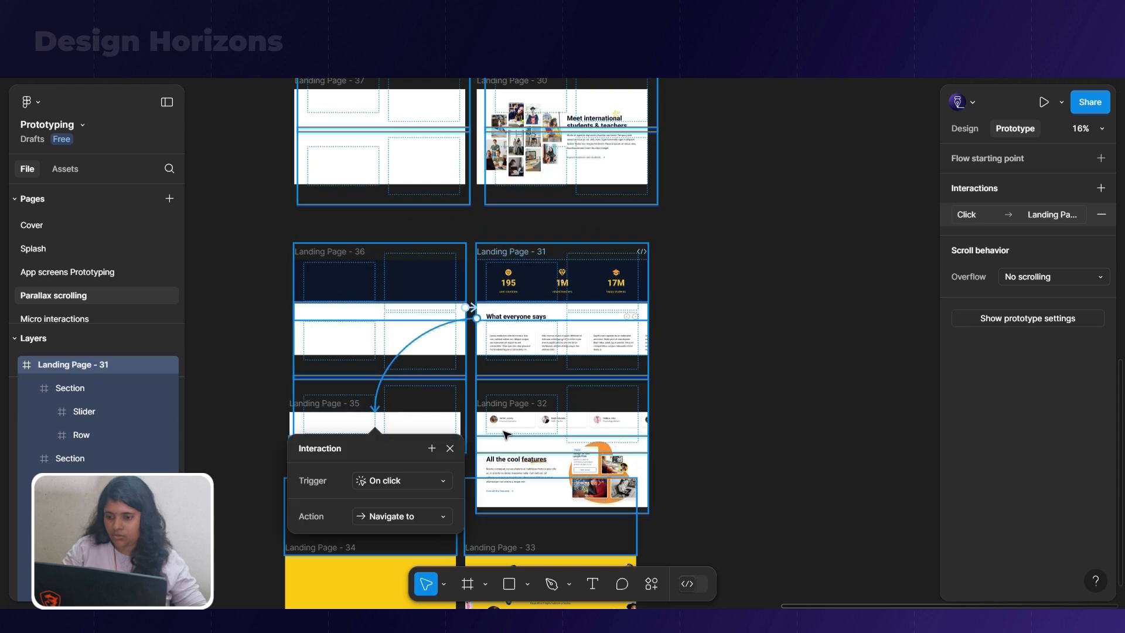
pyautogui.scroll(-3, 712, 382)
pyautogui.click(762, 396)
pyautogui.scroll(-1, 727, 375)
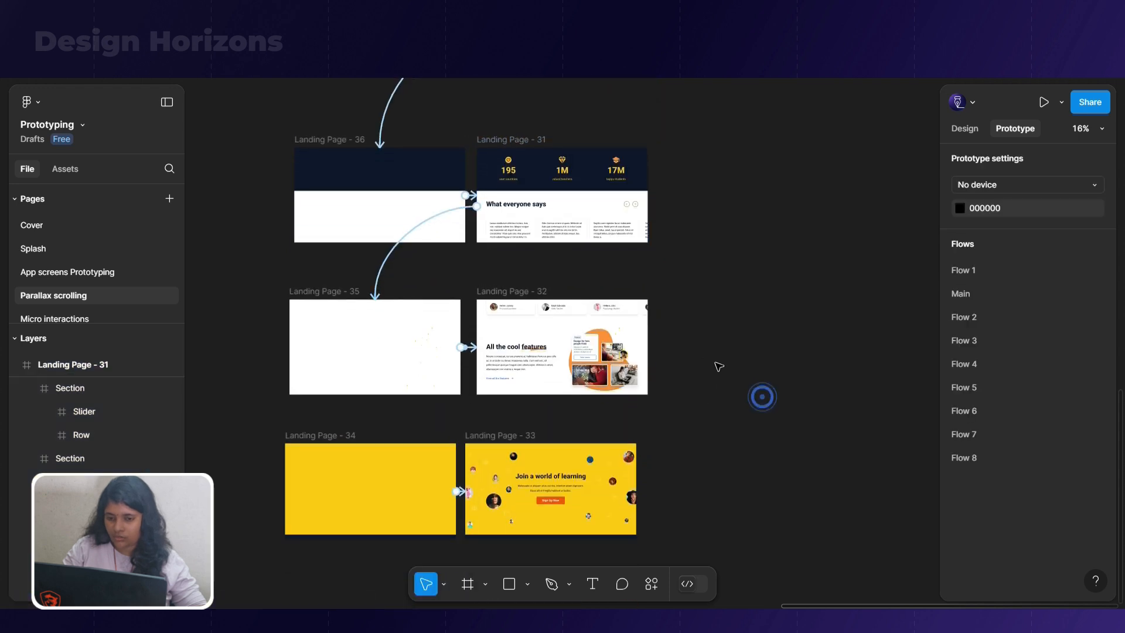
# Connect Landing Page - 32 to Landing Page - 34 with an on-click smart-animate interaction
pyautogui.click(643, 353)
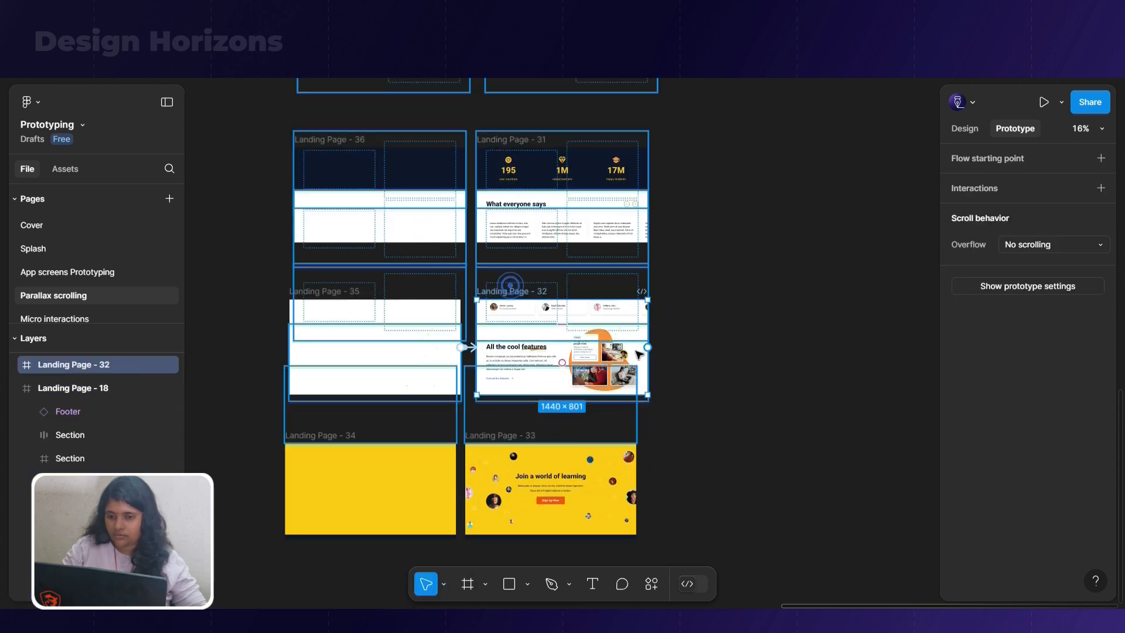
pyautogui.moveTo(649, 352); pyautogui.dragTo(420, 475)
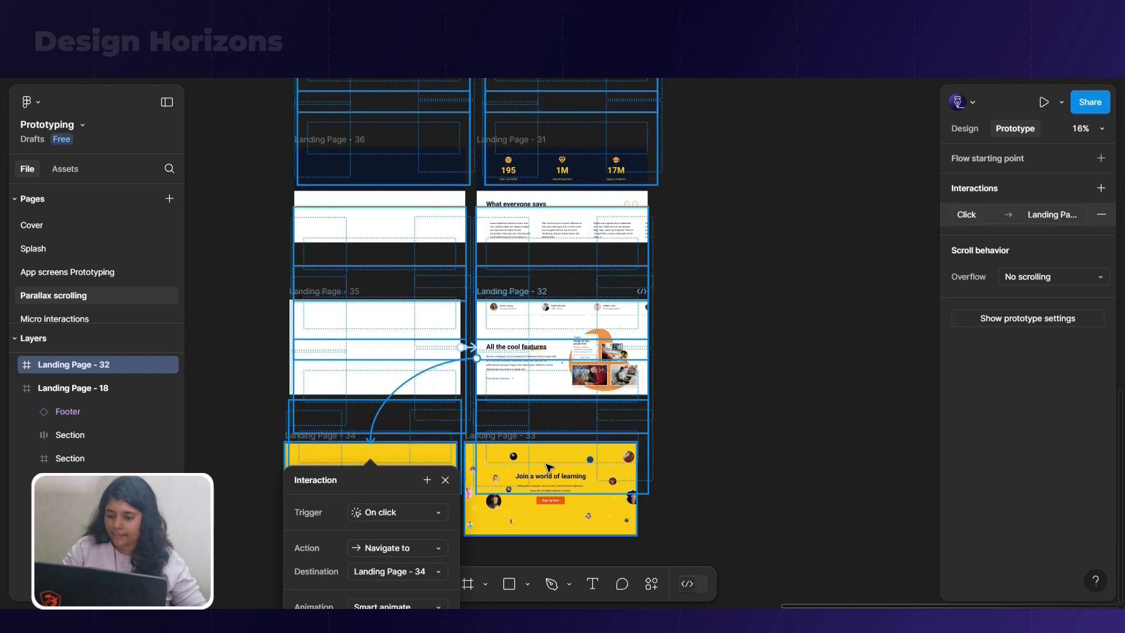
pyautogui.click(715, 457)
# Restart the Main flow in the prototype preview and advance from the hero section through the tools section to the all-in-one app section
pyautogui.scroll(5, 418, 400)
pyautogui.scroll(10, 418, 400)
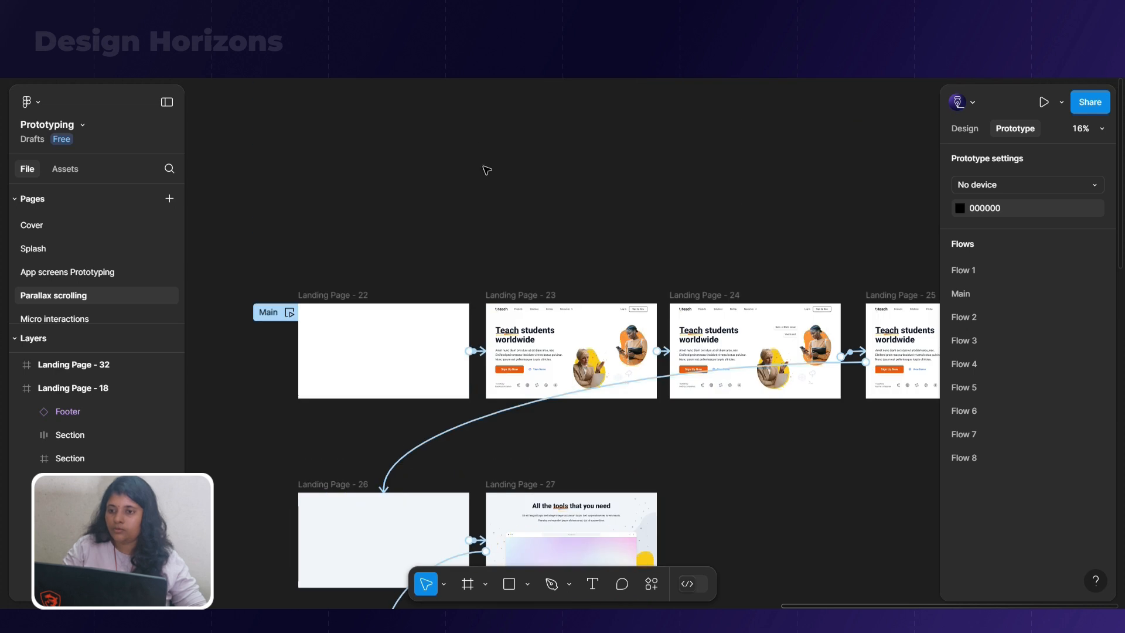
pyautogui.hotkey('ctrl', 'Tab')
pyautogui.press('r')
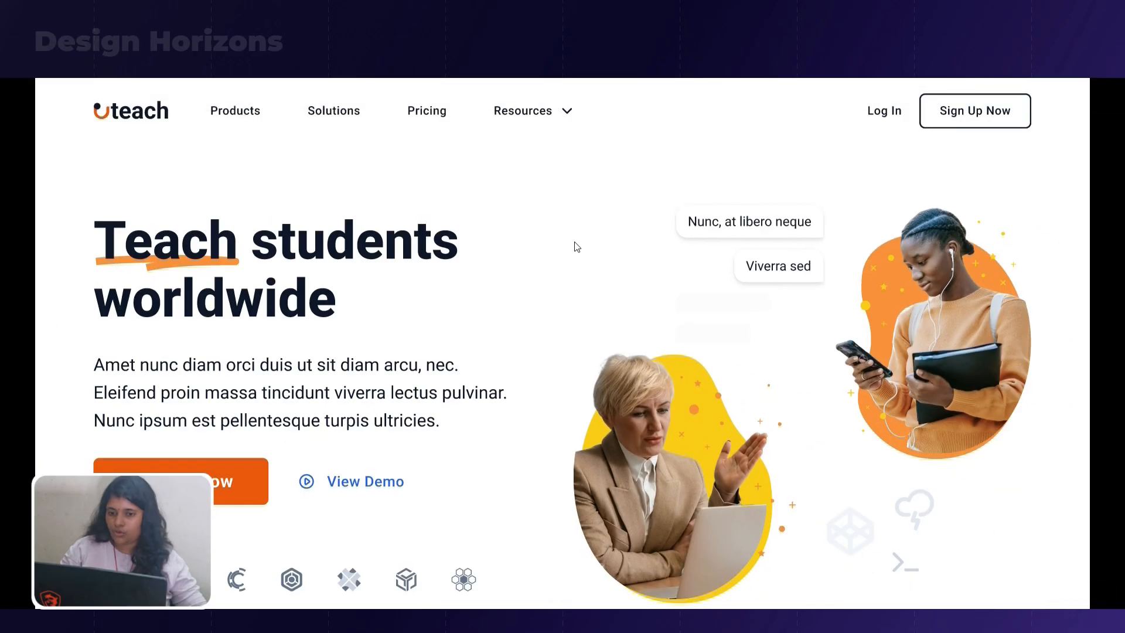
pyautogui.scroll(-10, 574, 242)
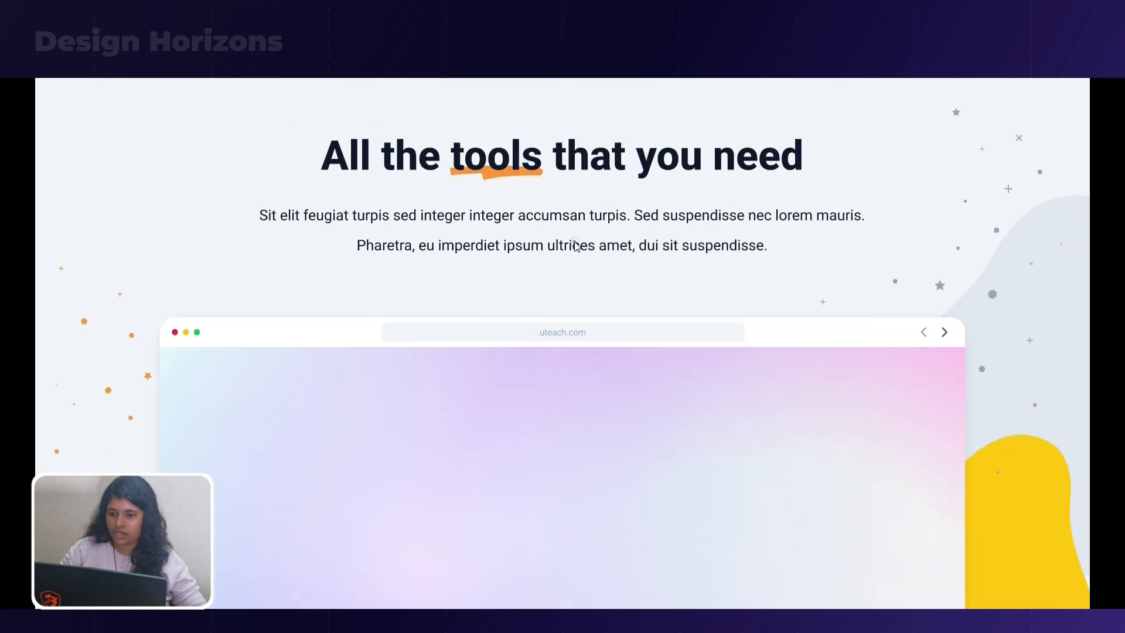
pyautogui.scroll(-8, 575, 244)
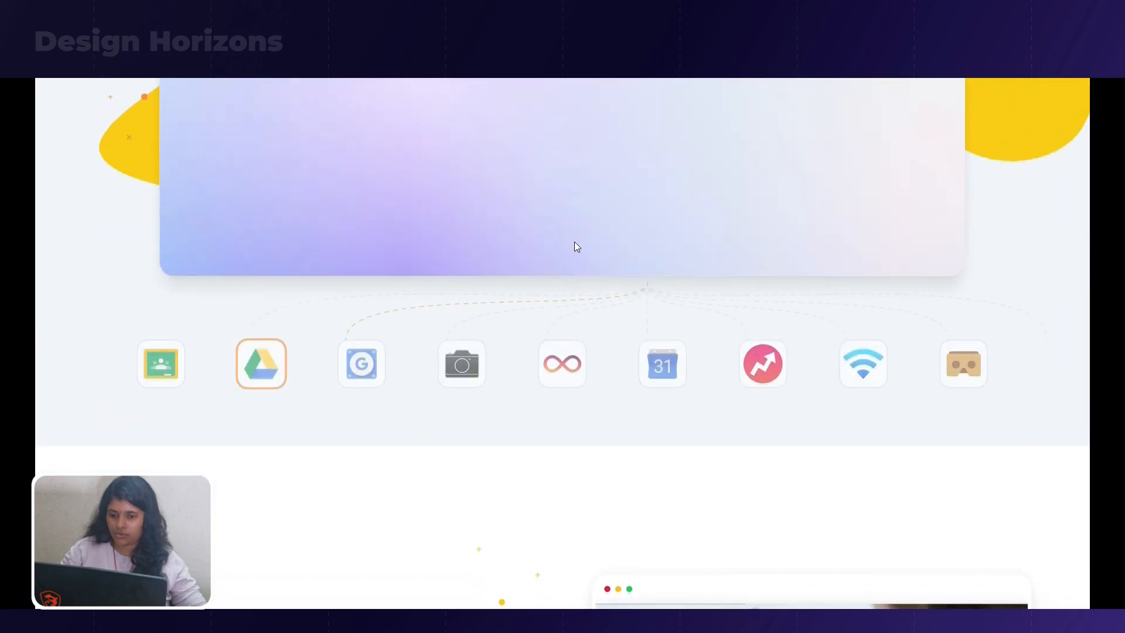
pyautogui.scroll(-5, 574, 243)
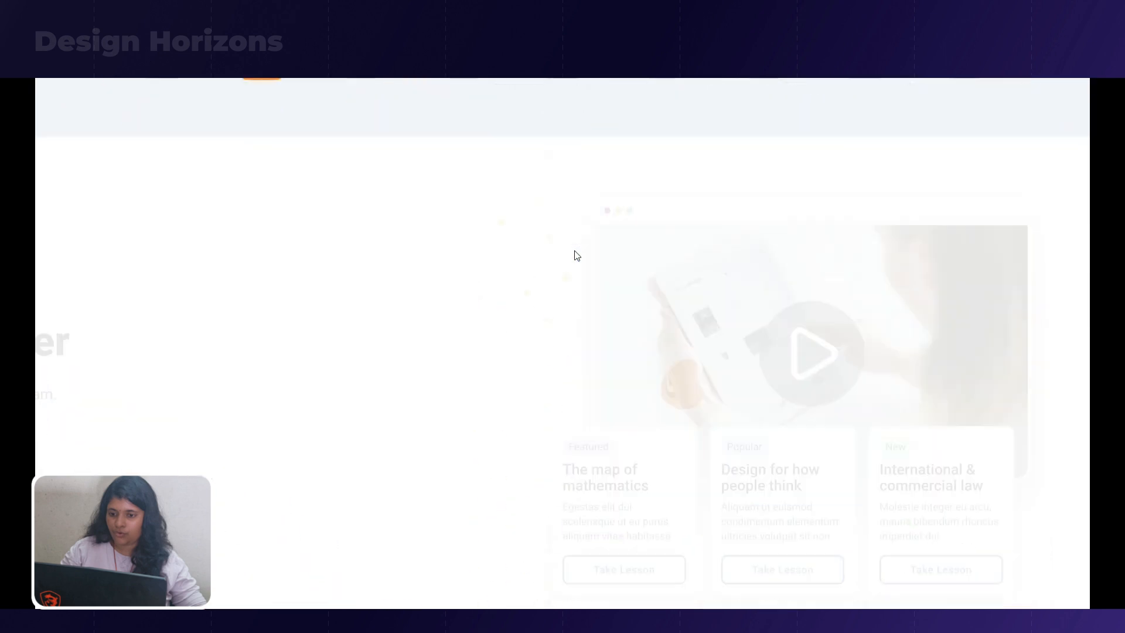
pyautogui.scroll(-1, 575, 252)
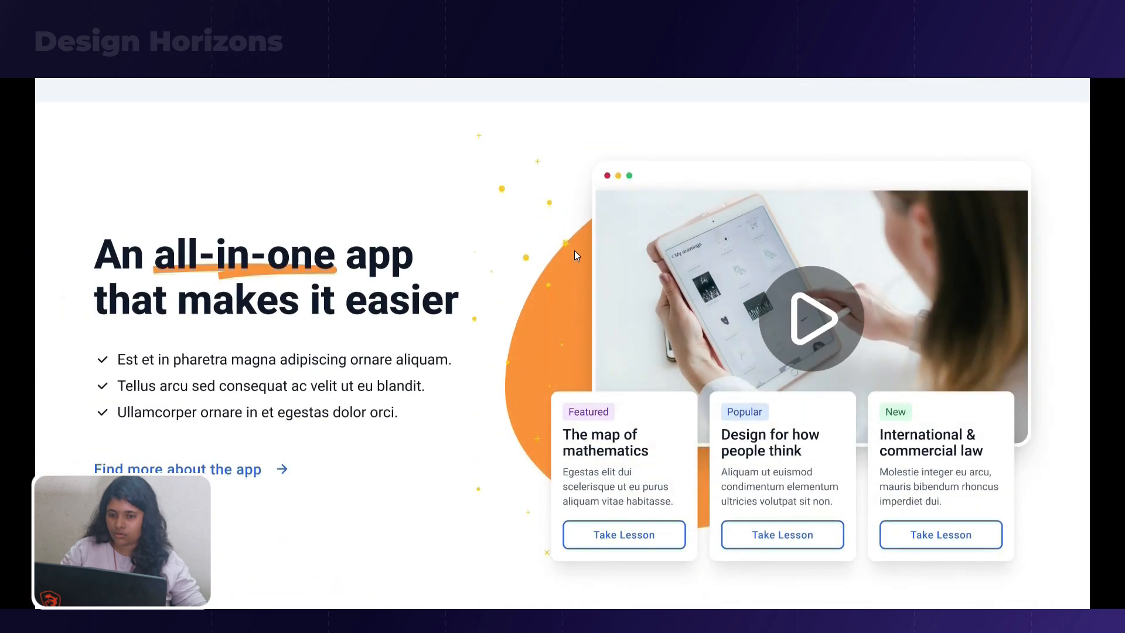
pyautogui.click(574, 250)
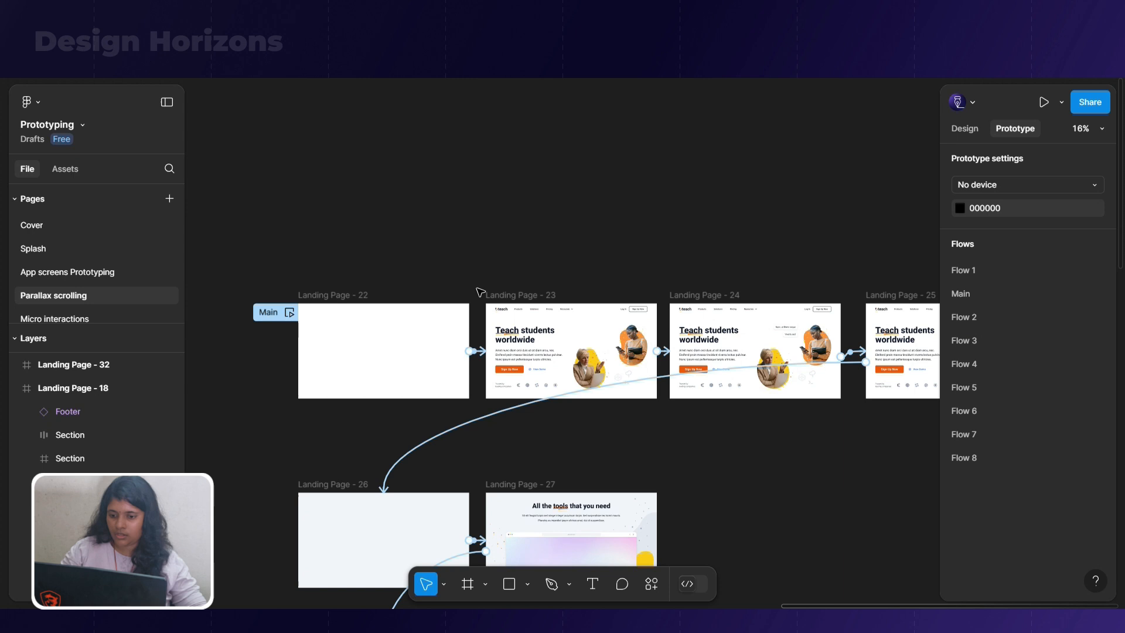
pyautogui.scroll(-8, 521, 323)
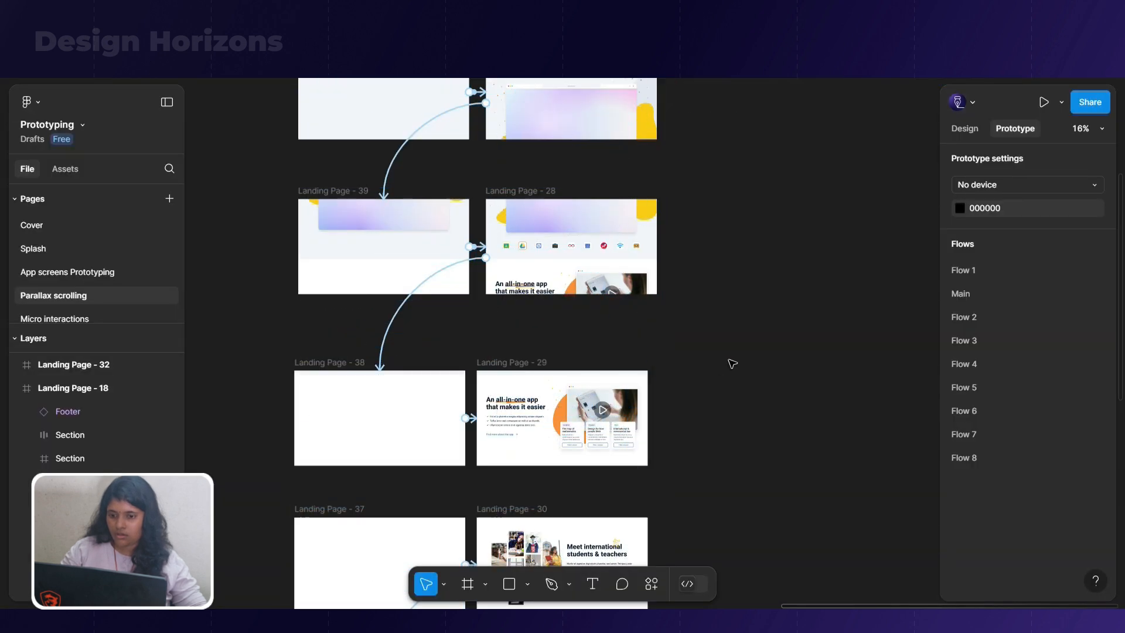
# Connect Landing Page - 29 to Landing Page - 37 with an on-click interaction
pyautogui.scroll(-3, 732, 363)
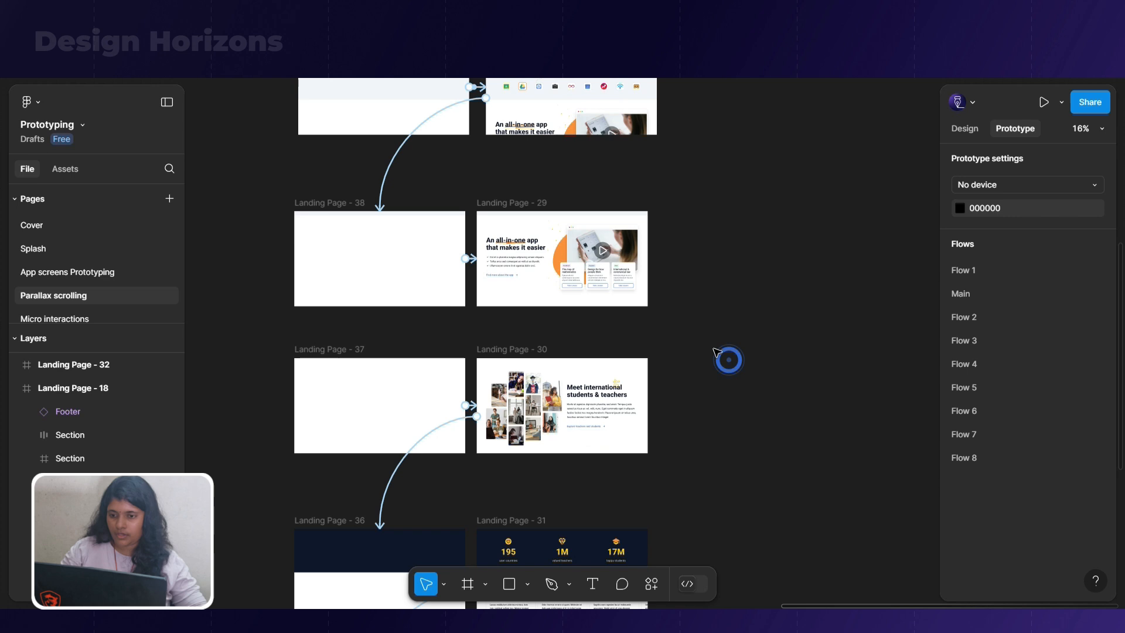
pyautogui.click(501, 204)
pyautogui.moveTo(646, 258); pyautogui.dragTo(442, 395)
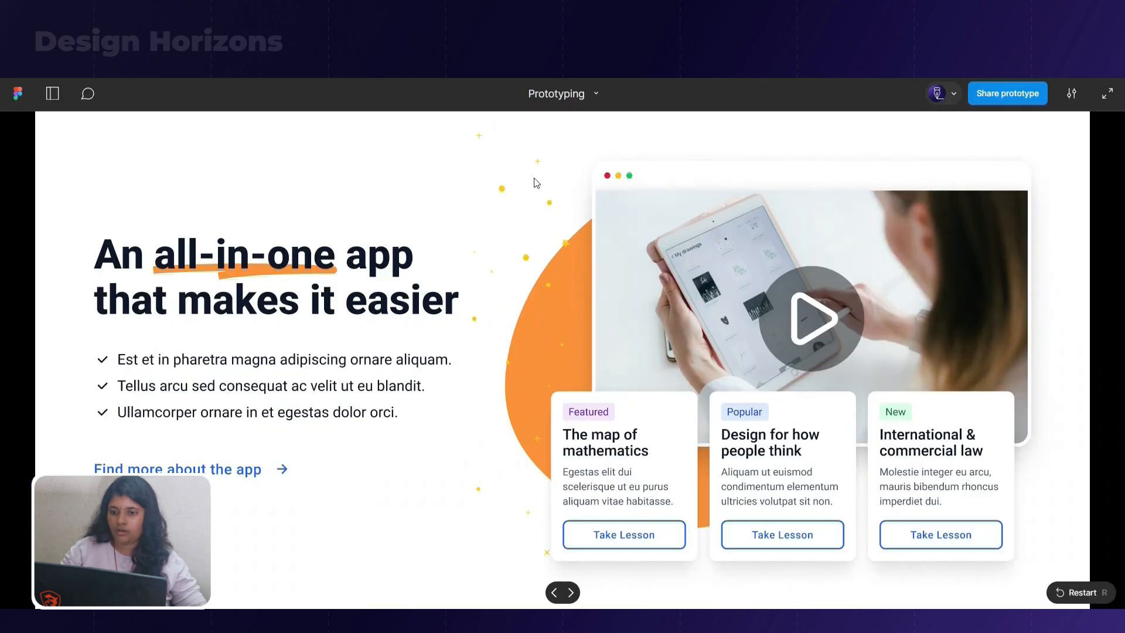
# Advance the prototype preview from the all-in-one app section to the international students section, and return to the canvas
pyautogui.click(493, 447)
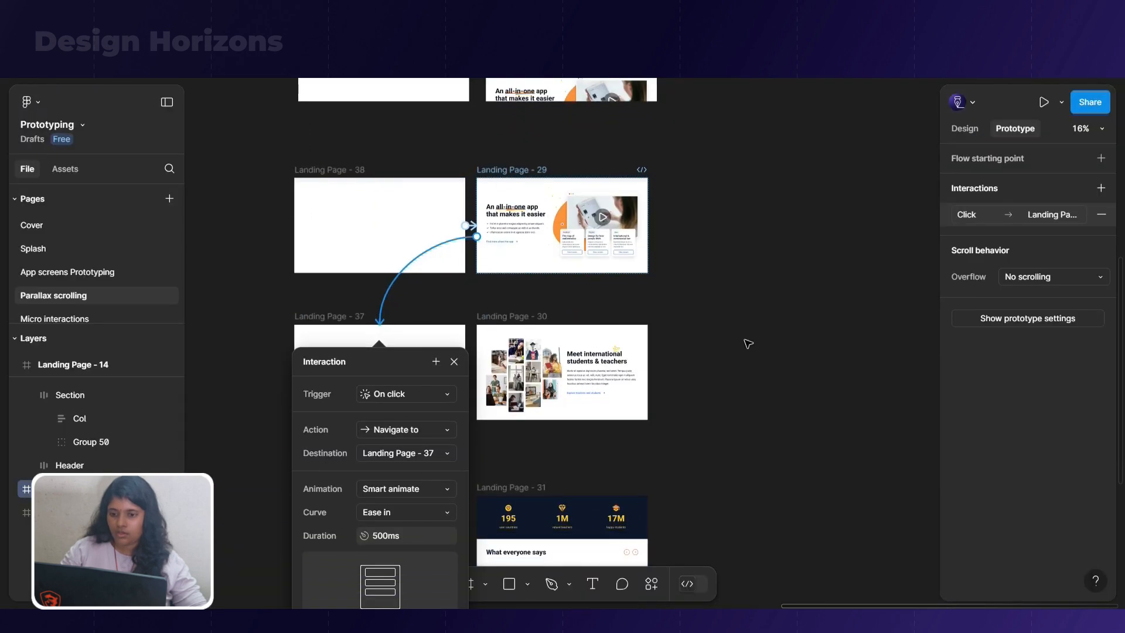
pyautogui.click(744, 341)
pyautogui.scroll(3, 744, 340)
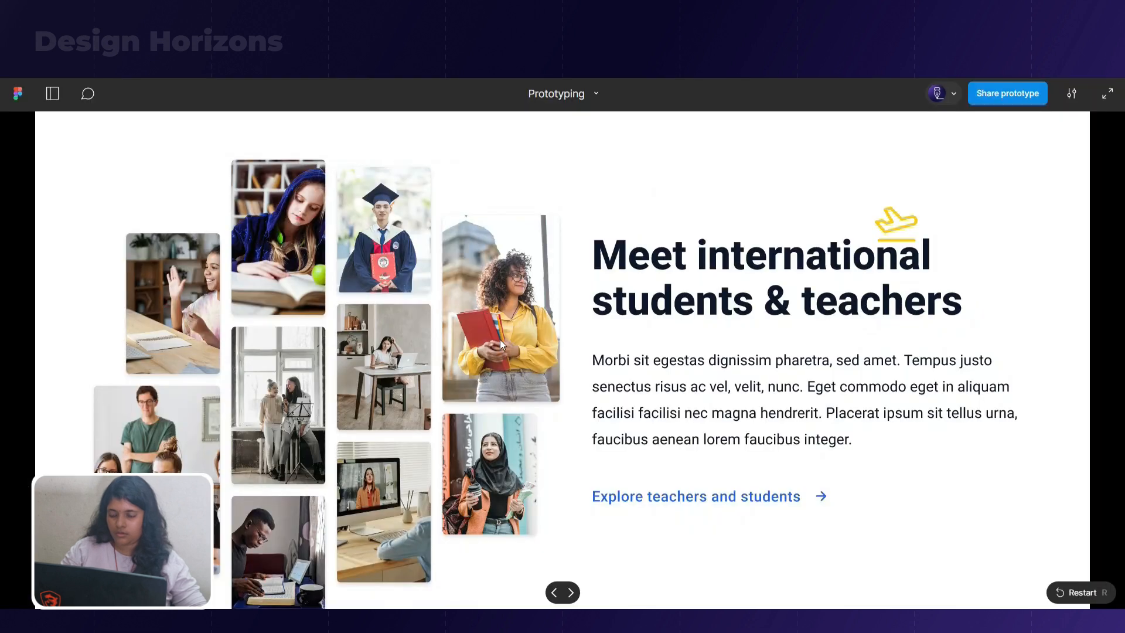
# Advance the prototype preview through the statistics, testimonials and features sections to the sign-up section, and return to the canvas
pyautogui.scroll(-5, 501, 349)
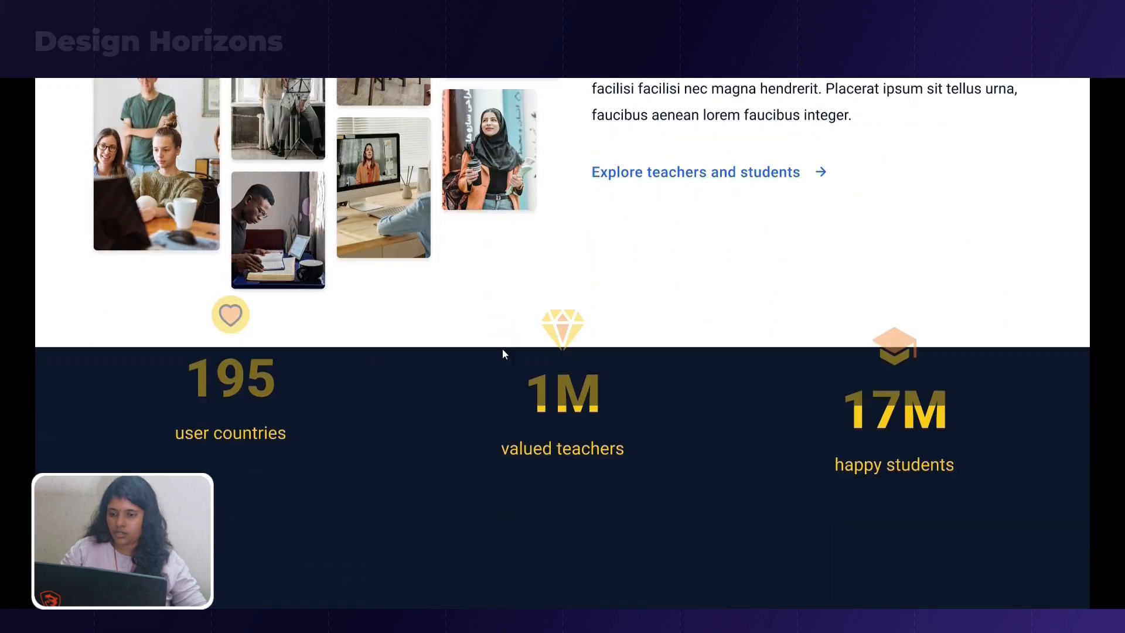
pyautogui.scroll(-5, 502, 351)
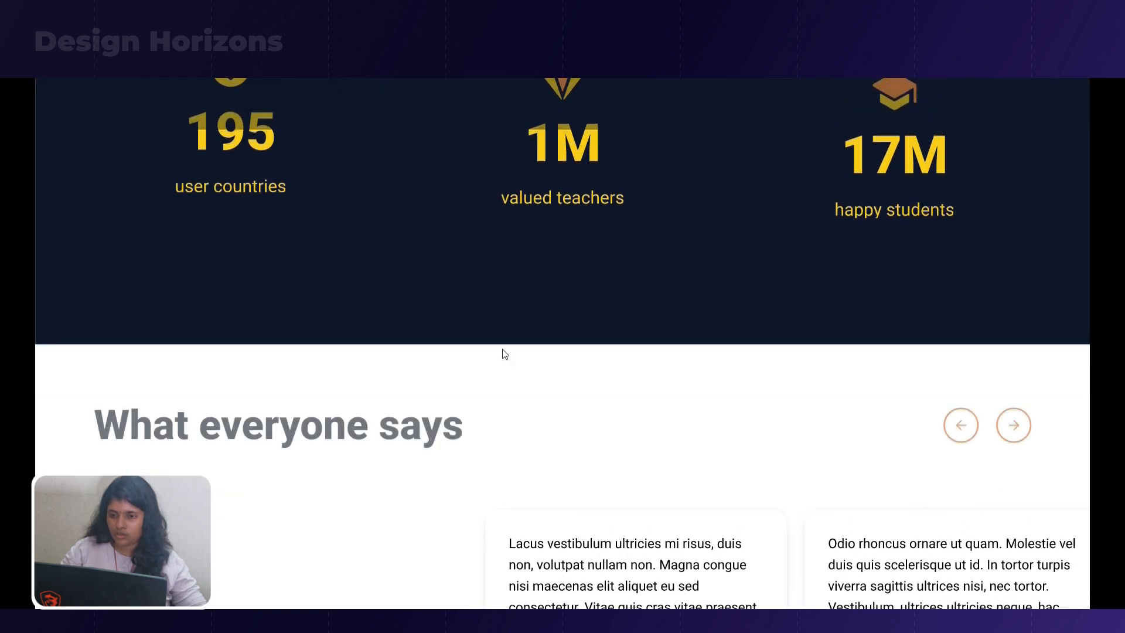
pyautogui.scroll(-1, 507, 364)
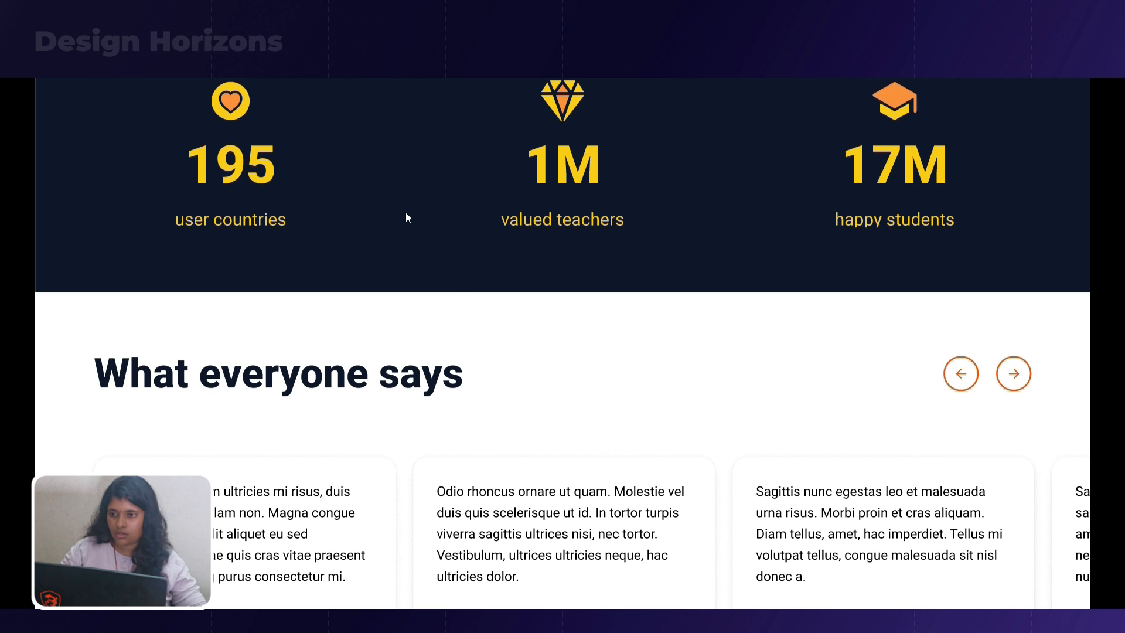
pyautogui.click(359, 161)
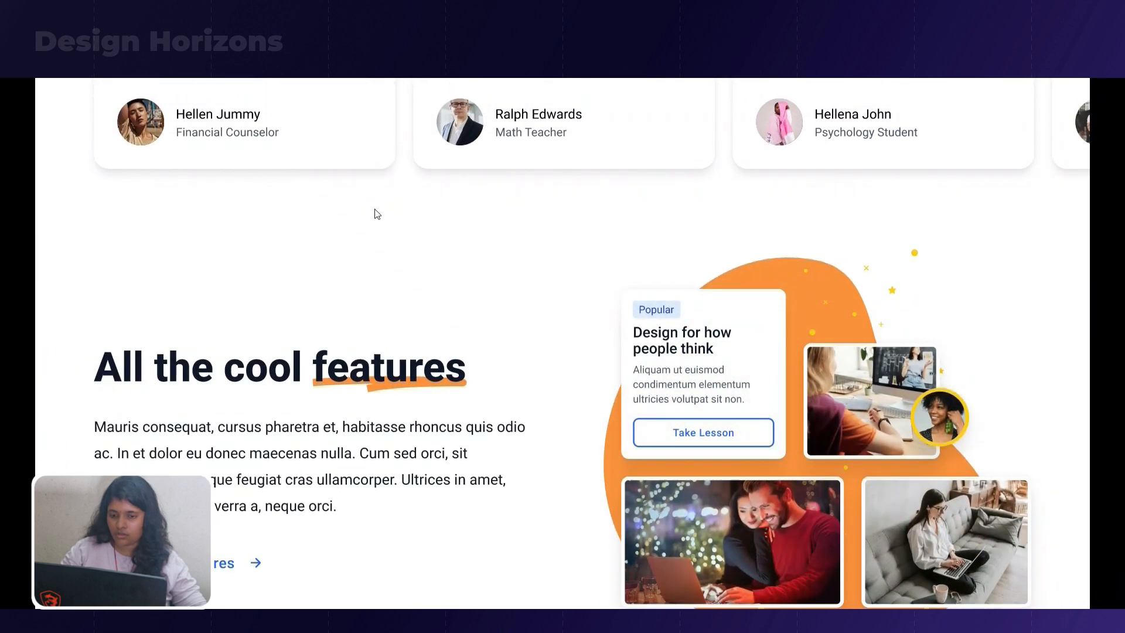
pyautogui.scroll(-1, 377, 216)
pyautogui.click(397, 276)
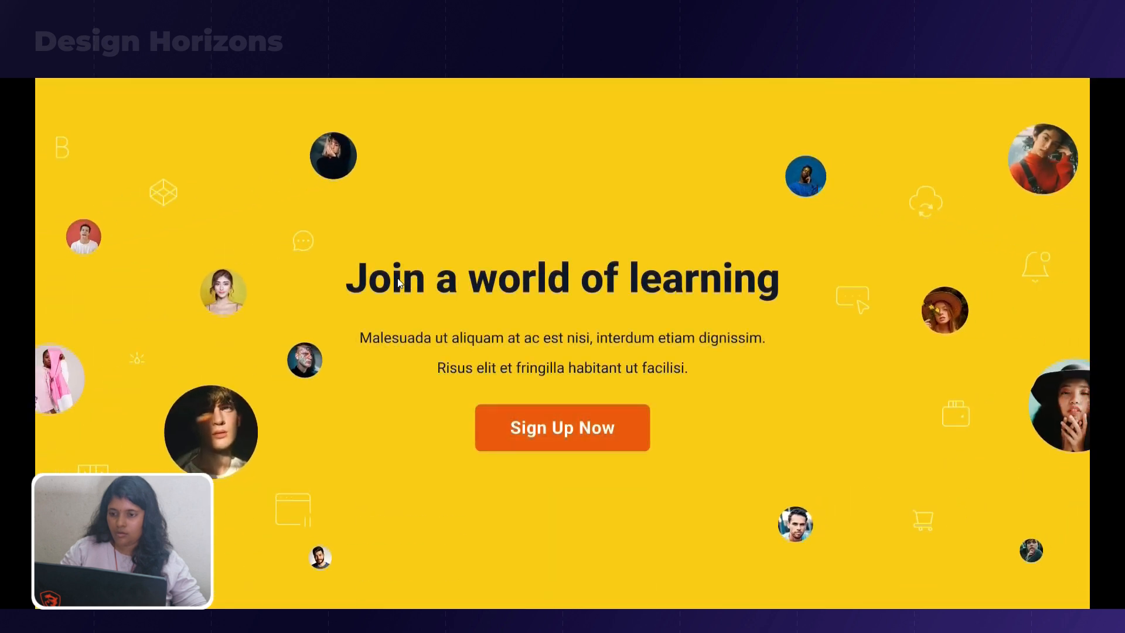
pyautogui.click(397, 277)
pyautogui.click(390, 111)
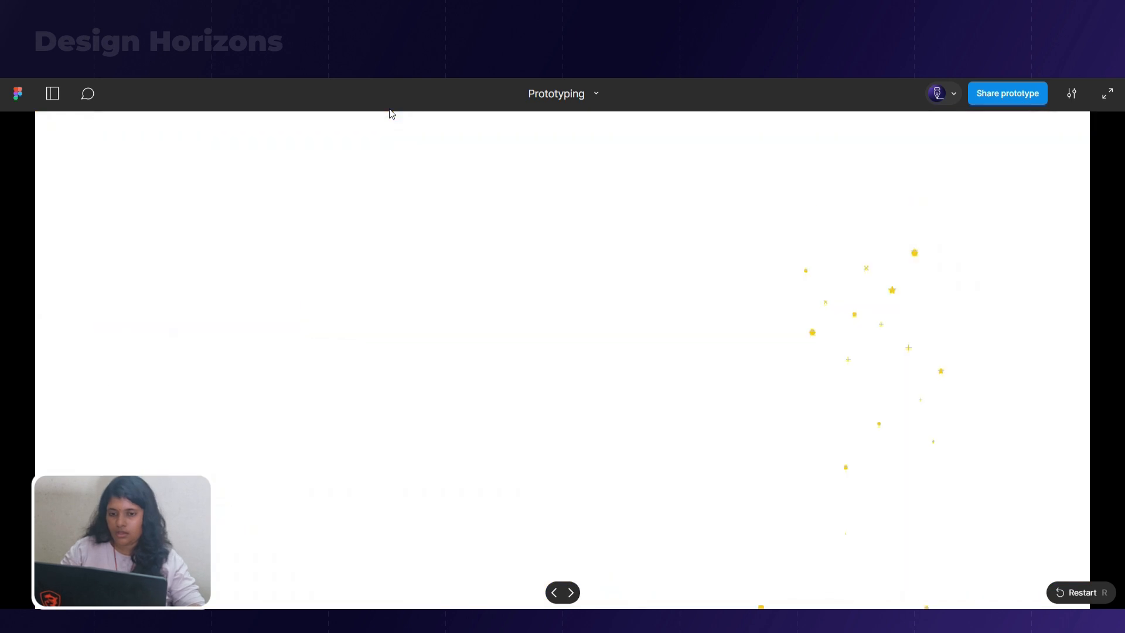
pyautogui.click(416, 200)
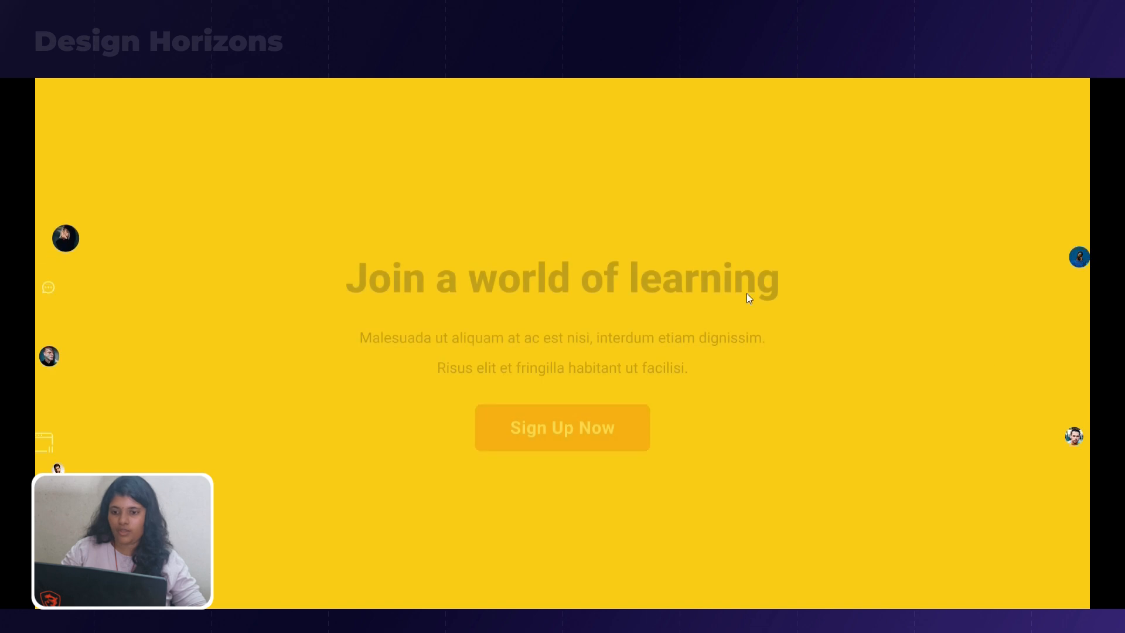
pyautogui.press('Escape')
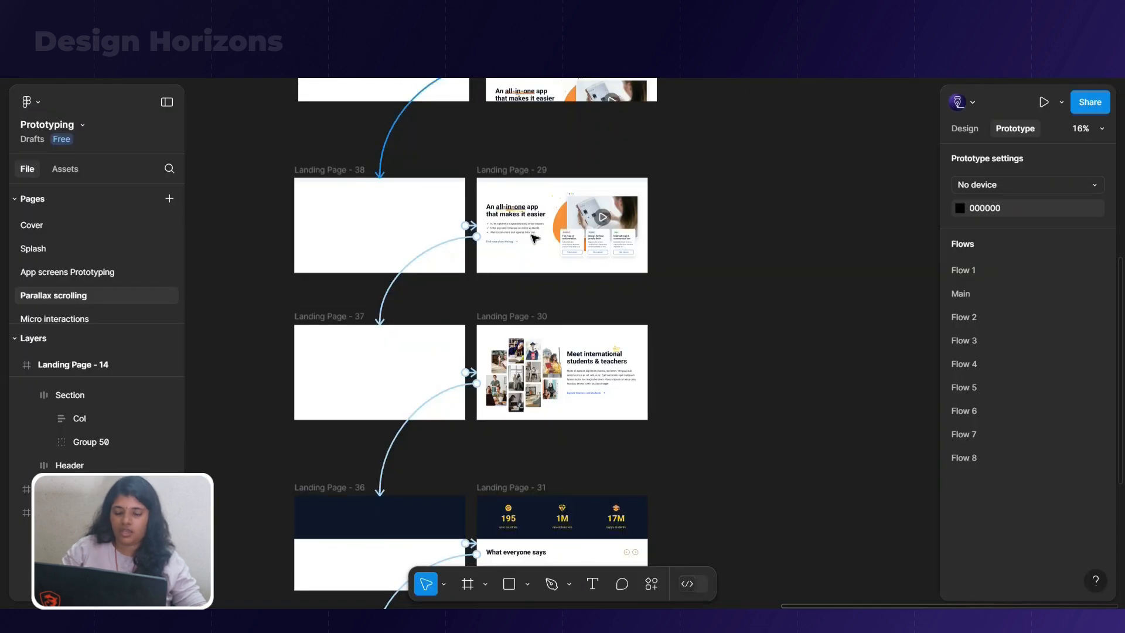
# Turn off content clipping on Landing Page - 25
pyautogui.scroll(10, 533, 238)
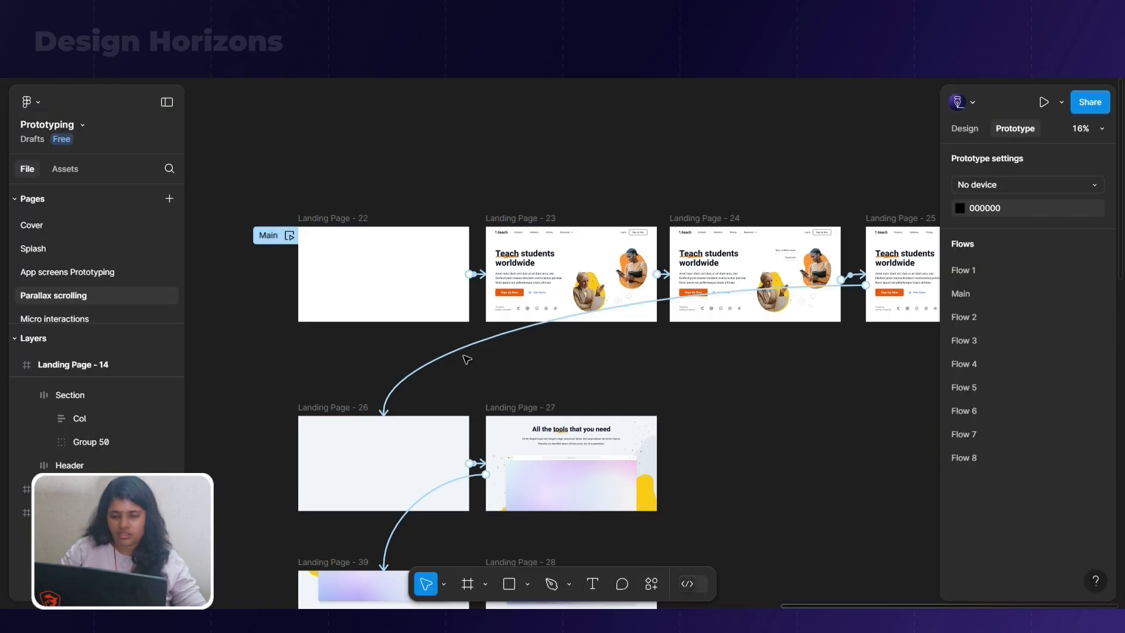
pyautogui.hscroll(4, 785, 329)
pyautogui.click(664, 177)
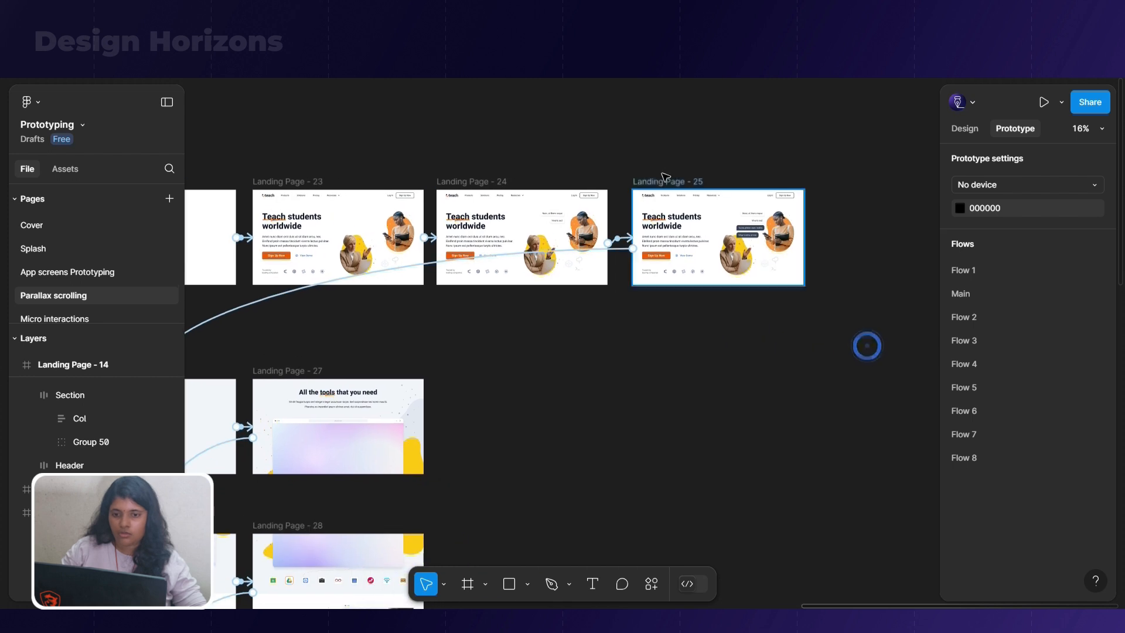
pyautogui.click(668, 181)
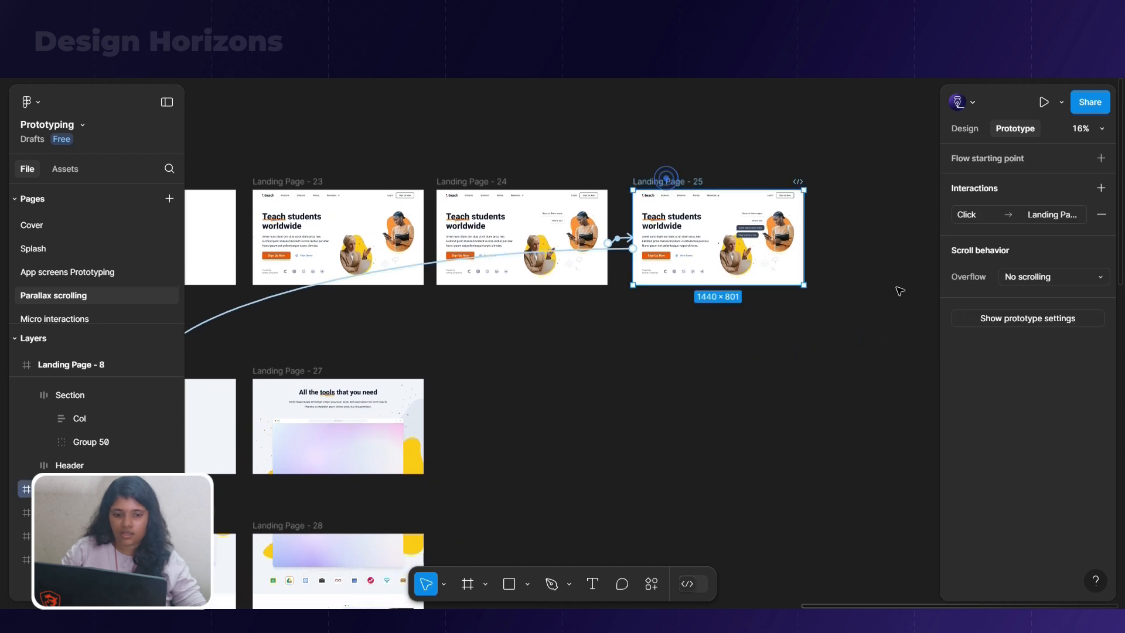
pyautogui.click(964, 130)
pyautogui.click(958, 376)
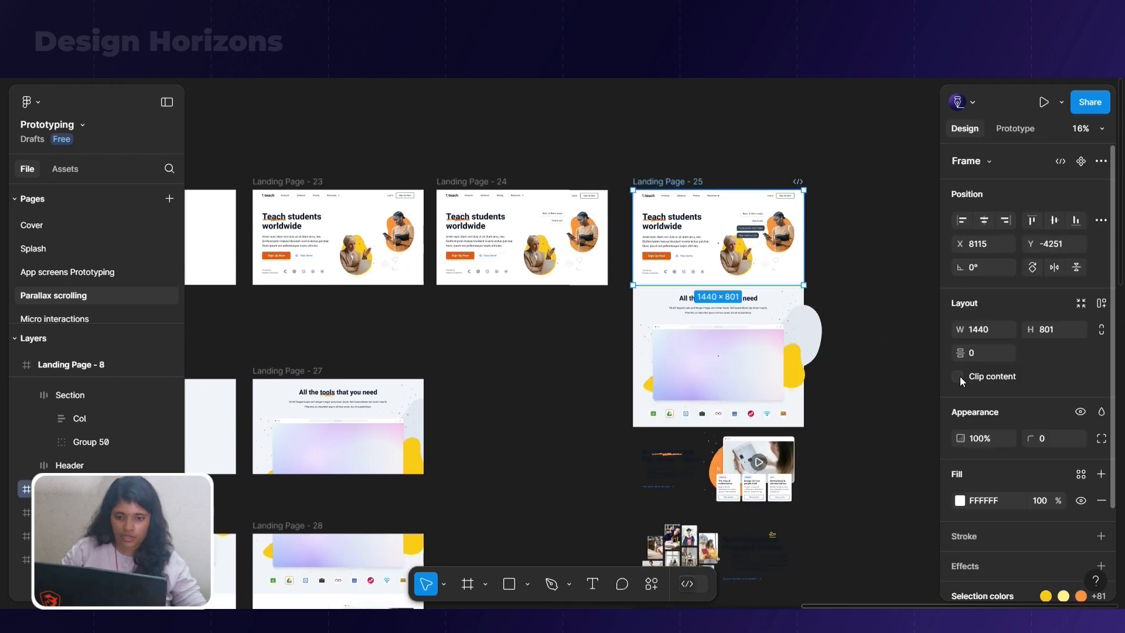
# Make the sections overflowing below the hero in Landing Page - 25 fully transparent, and reselect the frame
pyautogui.moveTo(610, 313); pyautogui.dragTo(837, 604)
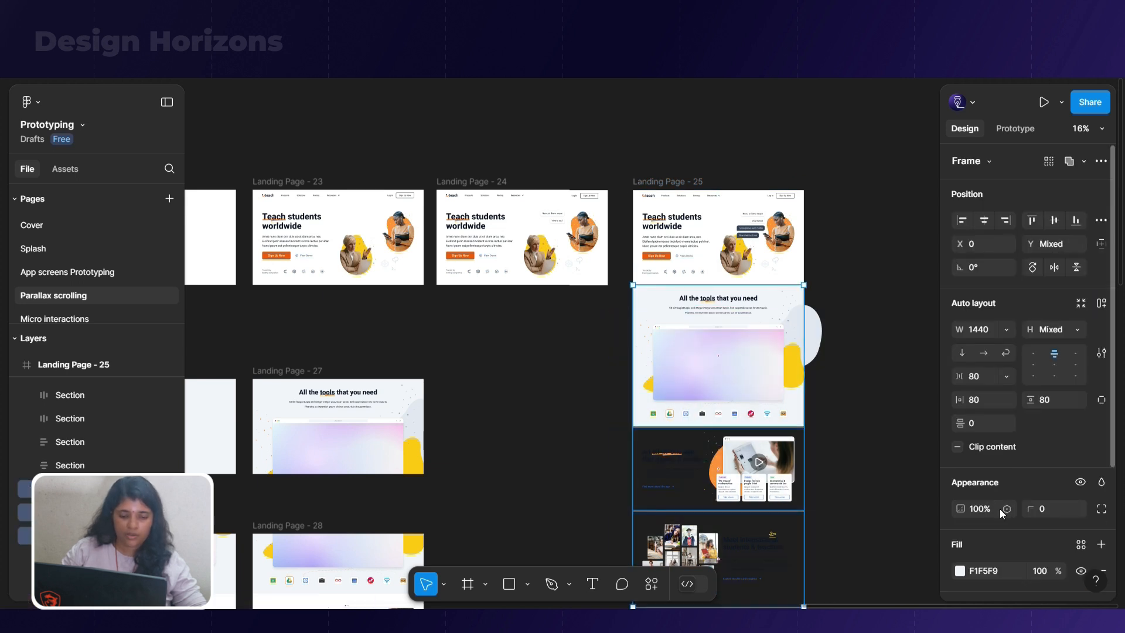
pyautogui.click(896, 459)
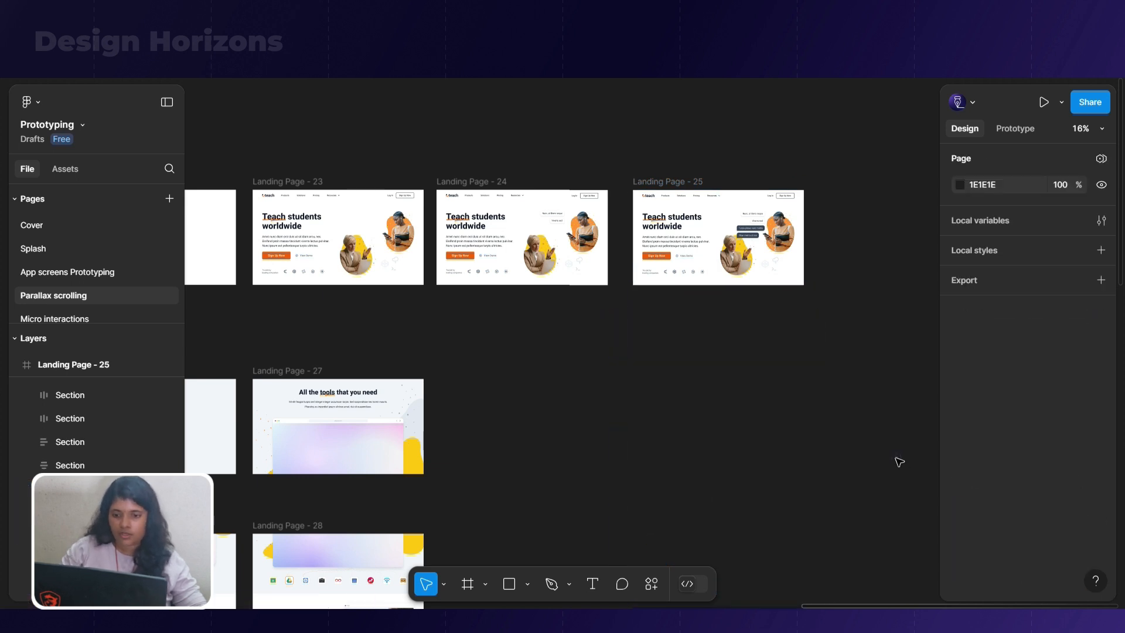
pyautogui.click(679, 182)
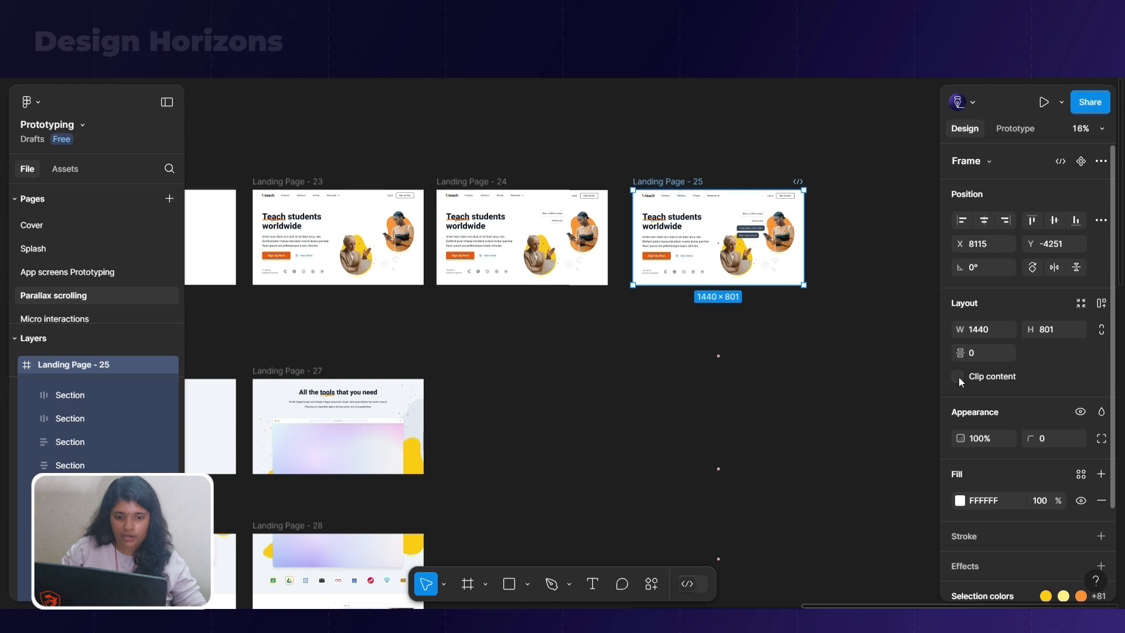
pyautogui.scroll(-3, 848, 326)
pyautogui.click(614, 339)
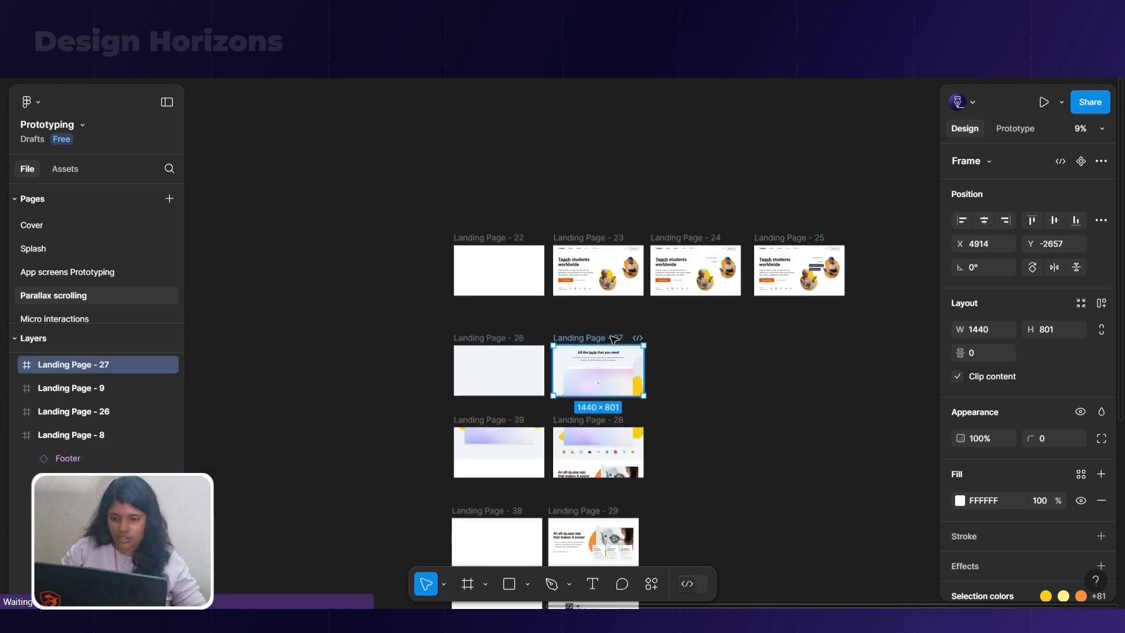
pyautogui.click(957, 376)
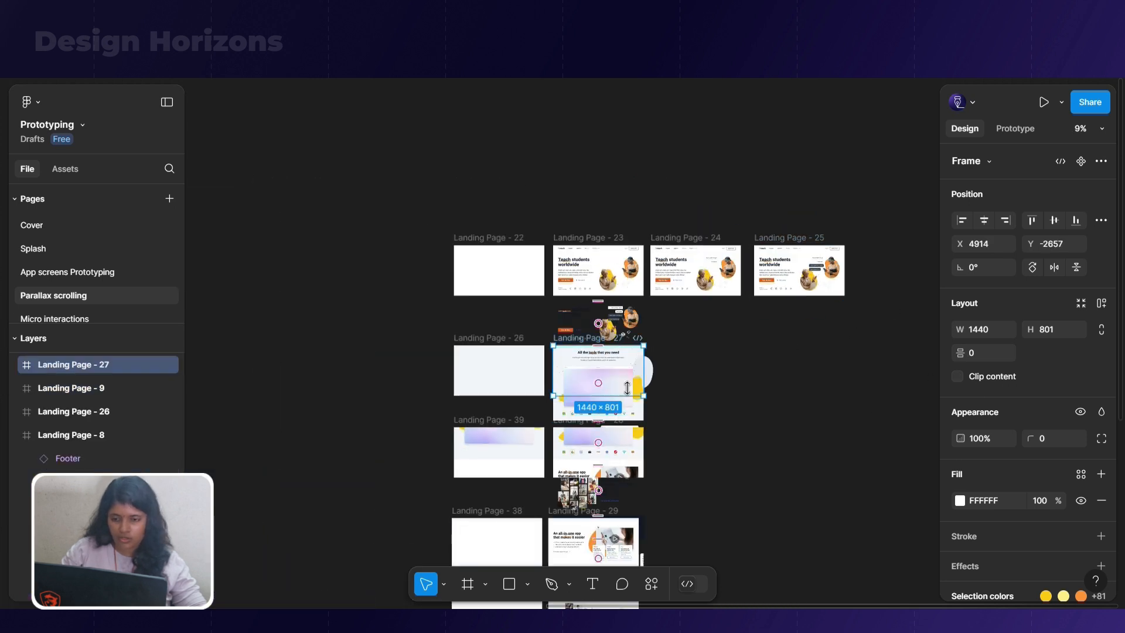
pyautogui.click(728, 394)
pyautogui.click(582, 347)
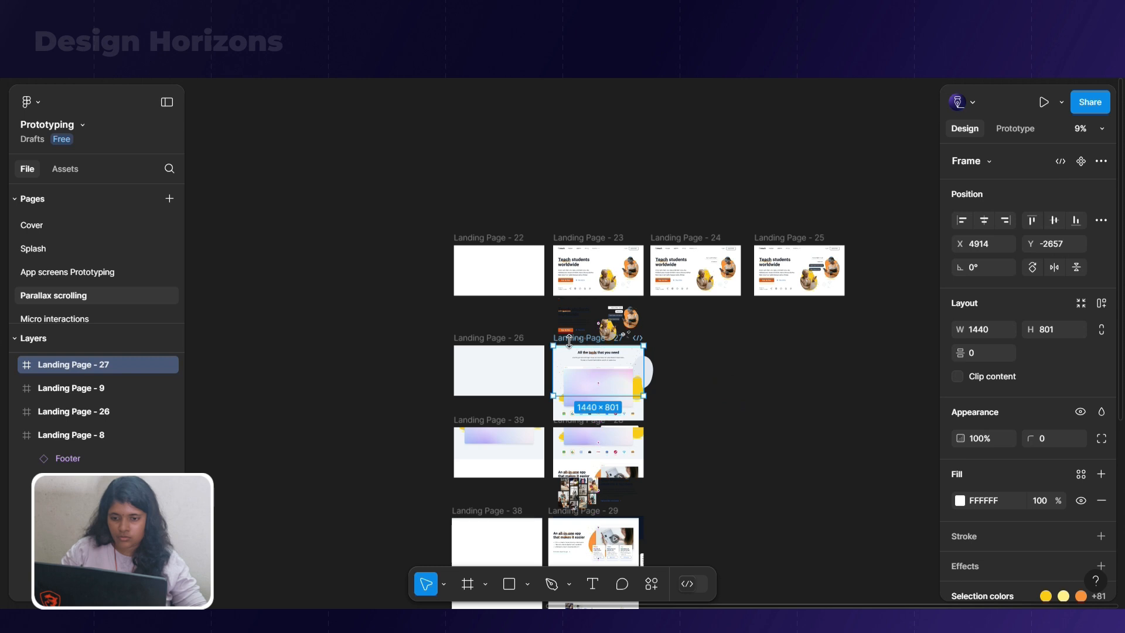
pyautogui.hotkey('ctrl', 'z')
# Move Landing Page - 27 horizontally to about X 7667, clear of the other frames, and turn off its content clipping
pyautogui.moveTo(567, 336); pyautogui.dragTo(740, 336)
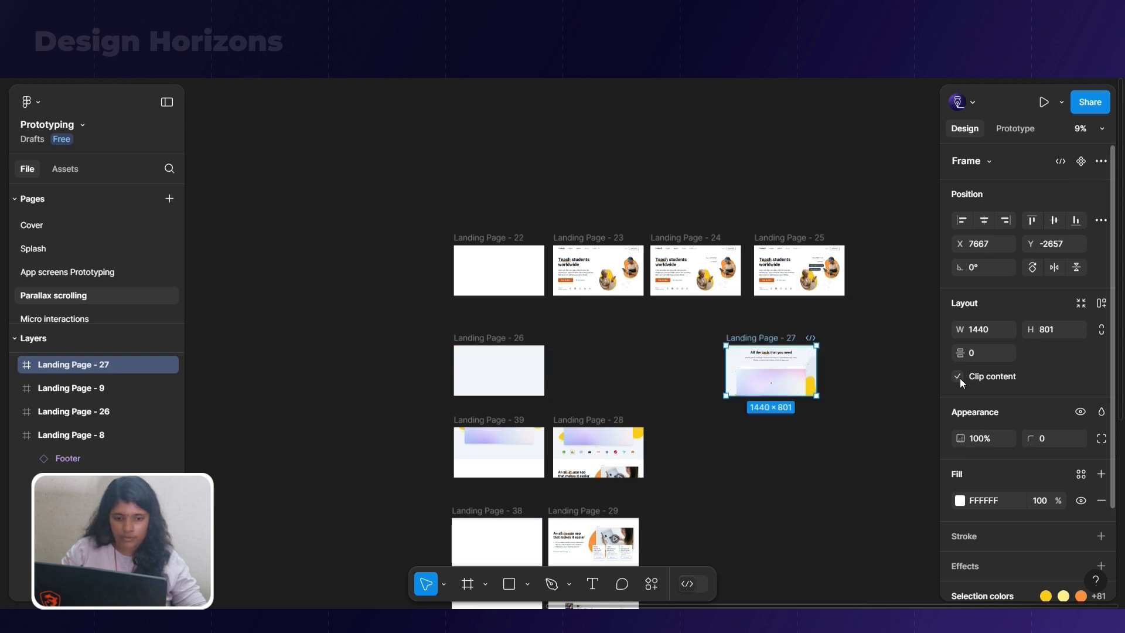
pyautogui.click(958, 377)
pyautogui.scroll(1, 877, 459)
# Try to set the opacity of the sections from the tools section downward in Landing Page - 27 to 0
pyautogui.moveTo(847, 390); pyautogui.dragTo(724, 448)
pyautogui.click(683, 403)
pyautogui.moveTo(683, 403); pyautogui.dragTo(834, 597)
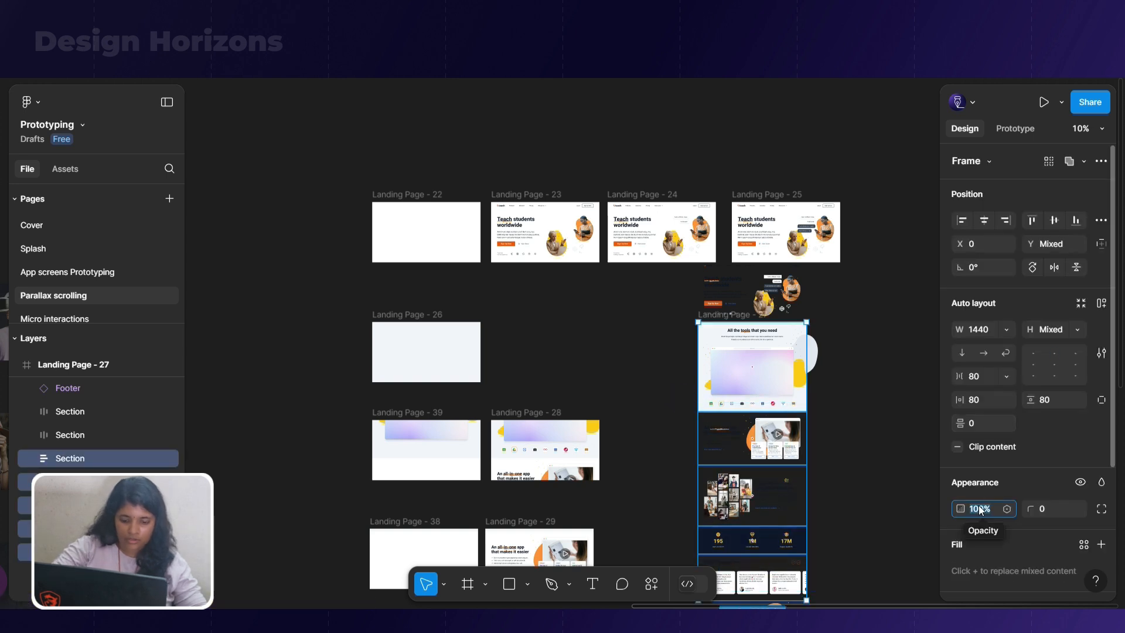
pyautogui.write('0')
pyautogui.press('Return')
pyautogui.hotkey('ctrl', 'z')
# Set the opacity of the app logo row and the all-in-one app section in Landing Page - 27 to 0
pyautogui.scroll(3, 817, 414)
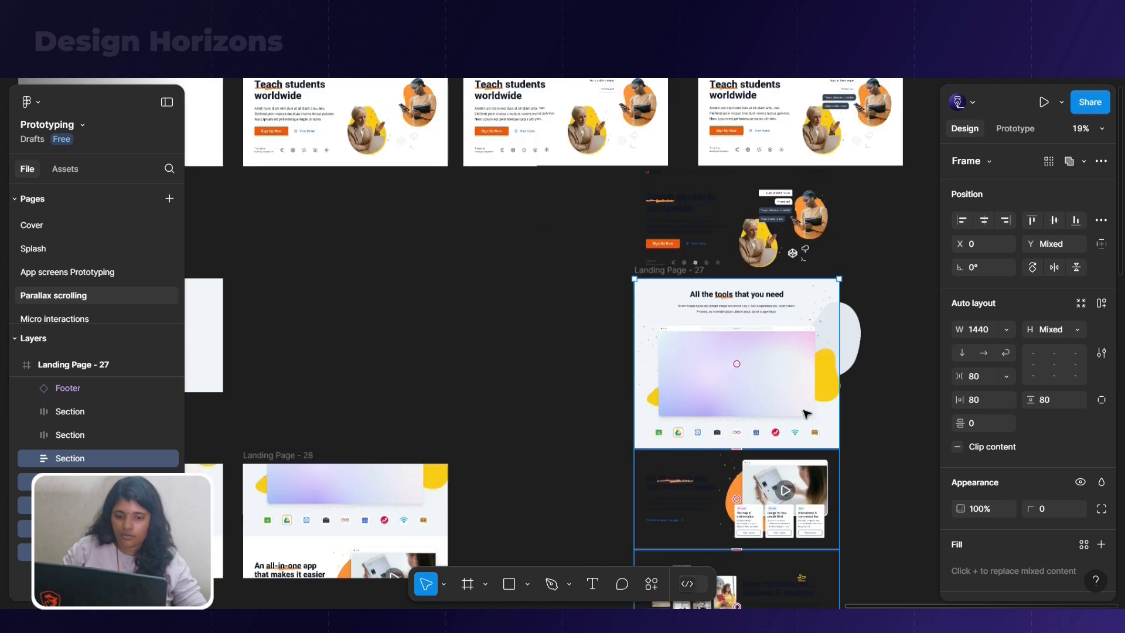
pyautogui.click(823, 426)
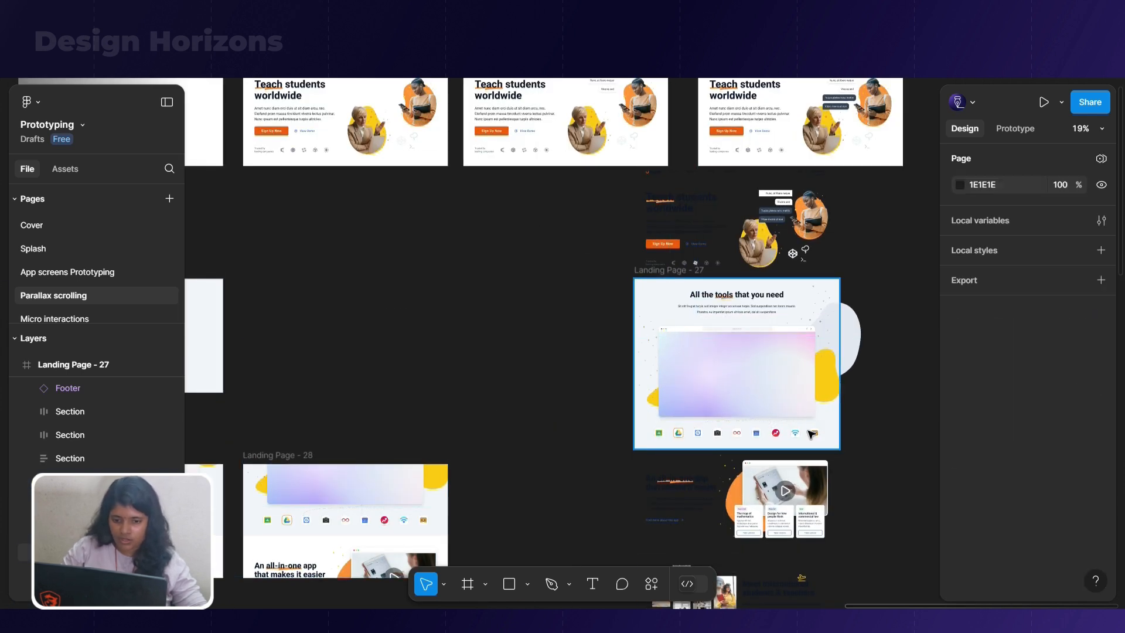
pyautogui.doubleClick(811, 433)
pyautogui.keyDown('shift'); pyautogui.click(810, 467); pyautogui.keyUp('shift')
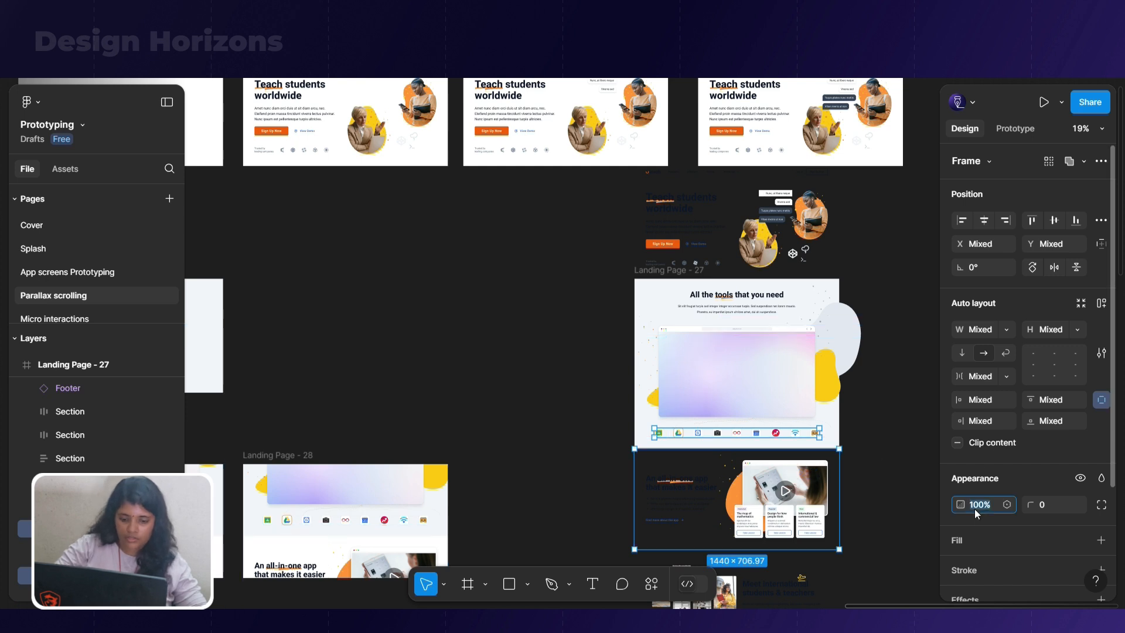
pyautogui.write('0')
pyautogui.press('Return')
pyautogui.click(591, 379)
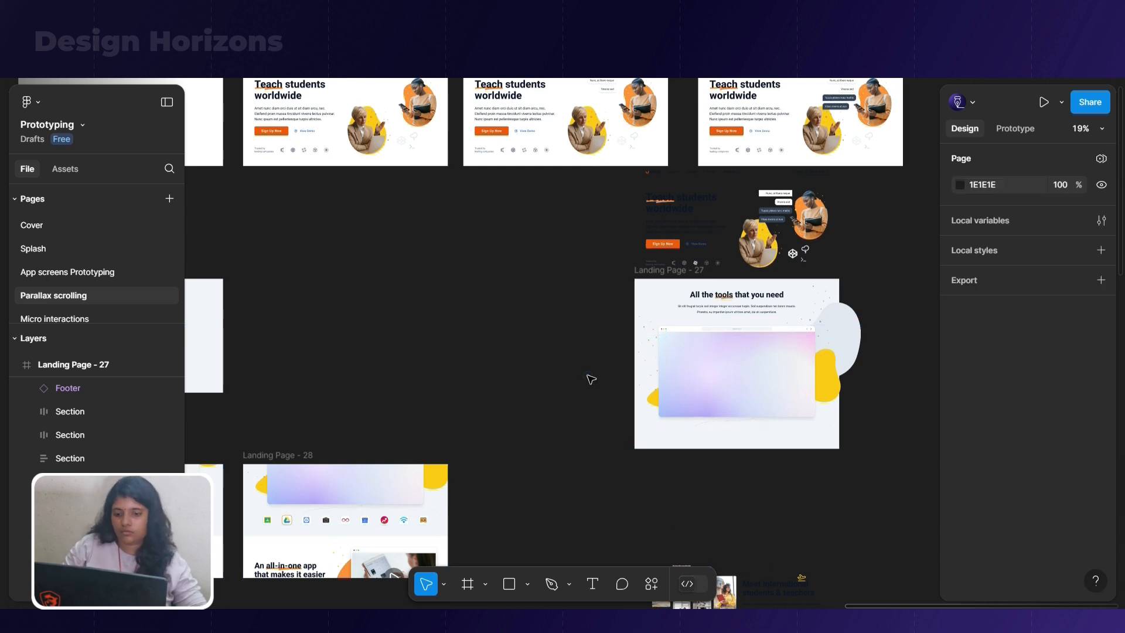
# Turn content clipping back on for Landing Page - 27
pyautogui.scroll(-1, 591, 379)
pyautogui.click(659, 249)
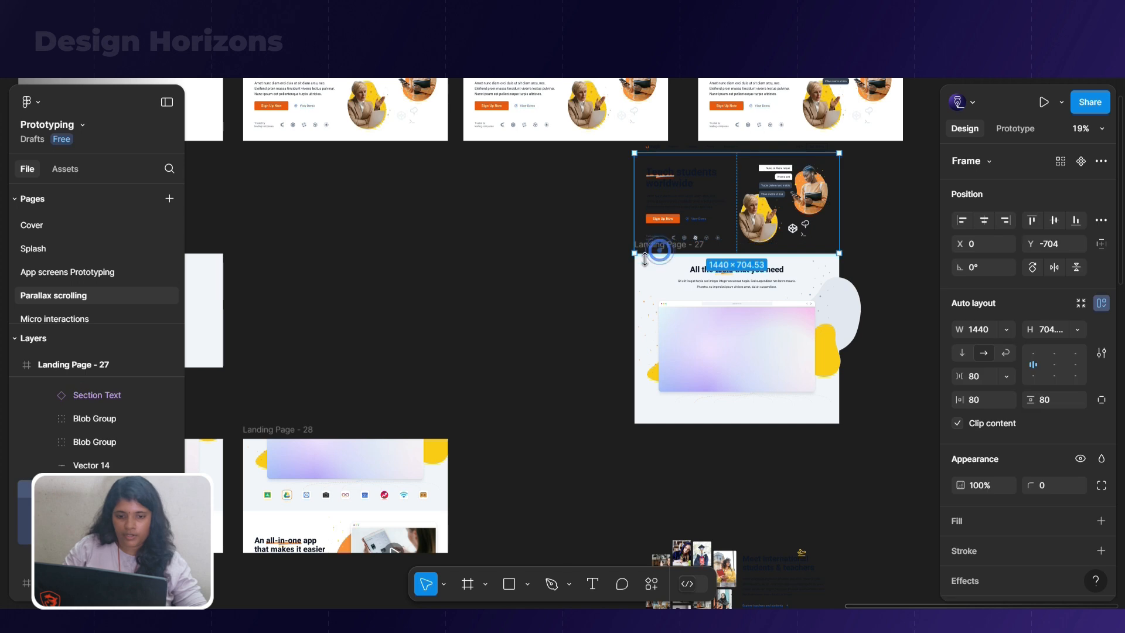
pyautogui.click(528, 403)
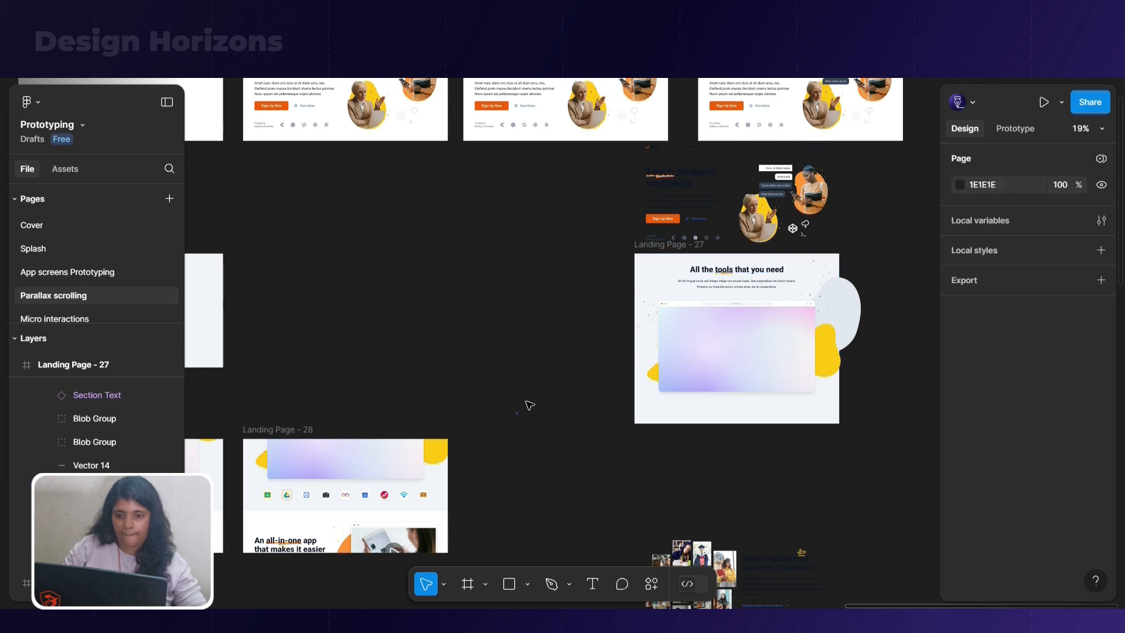
pyautogui.click(638, 247)
pyautogui.click(958, 375)
# Move Landing Page - 28 horizontally to about X 7557, into open canvas space below Landing Page - 27
pyautogui.scroll(-4, 831, 345)
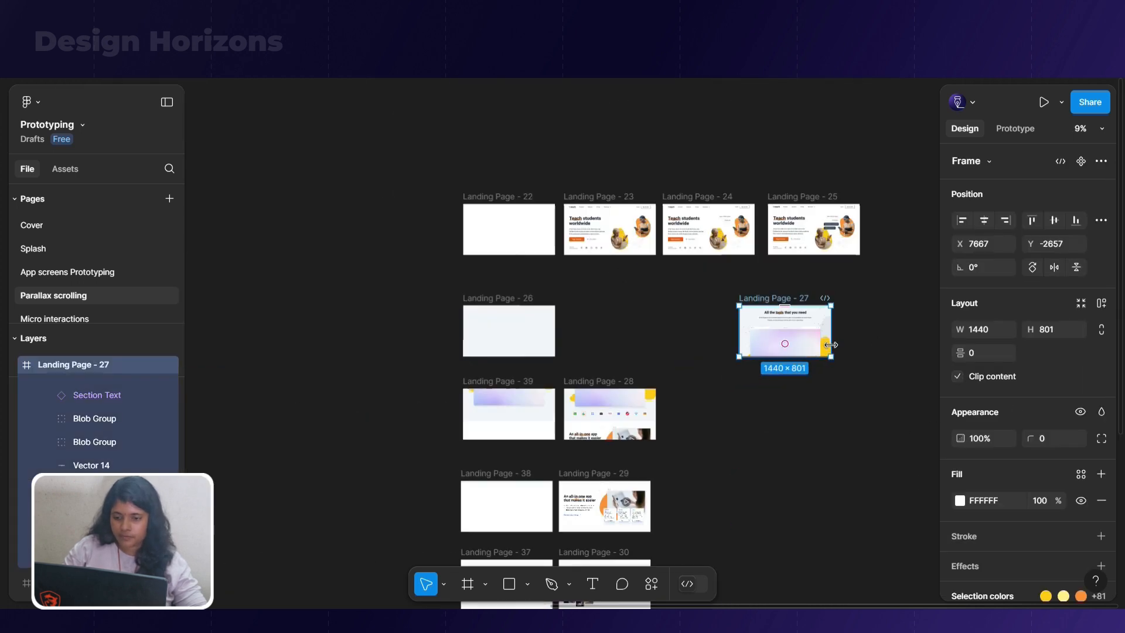
pyautogui.click(596, 382)
pyautogui.moveTo(596, 383); pyautogui.dragTo(761, 385)
pyautogui.hotkey('ctrl', 'z')
pyautogui.hotkey('ctrl', 'z')
pyautogui.hotkey('ctrl', 'z')
pyautogui.moveTo(597, 382); pyautogui.dragTo(765, 381)
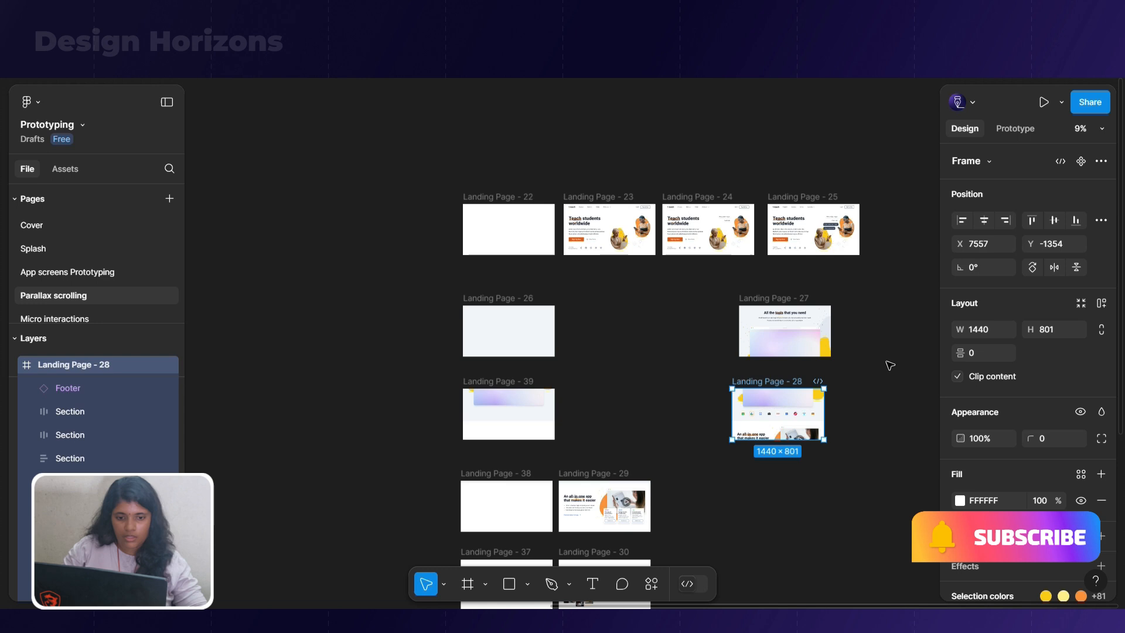
pyautogui.click(957, 376)
pyautogui.scroll(3, 823, 448)
pyautogui.scroll(2, 823, 449)
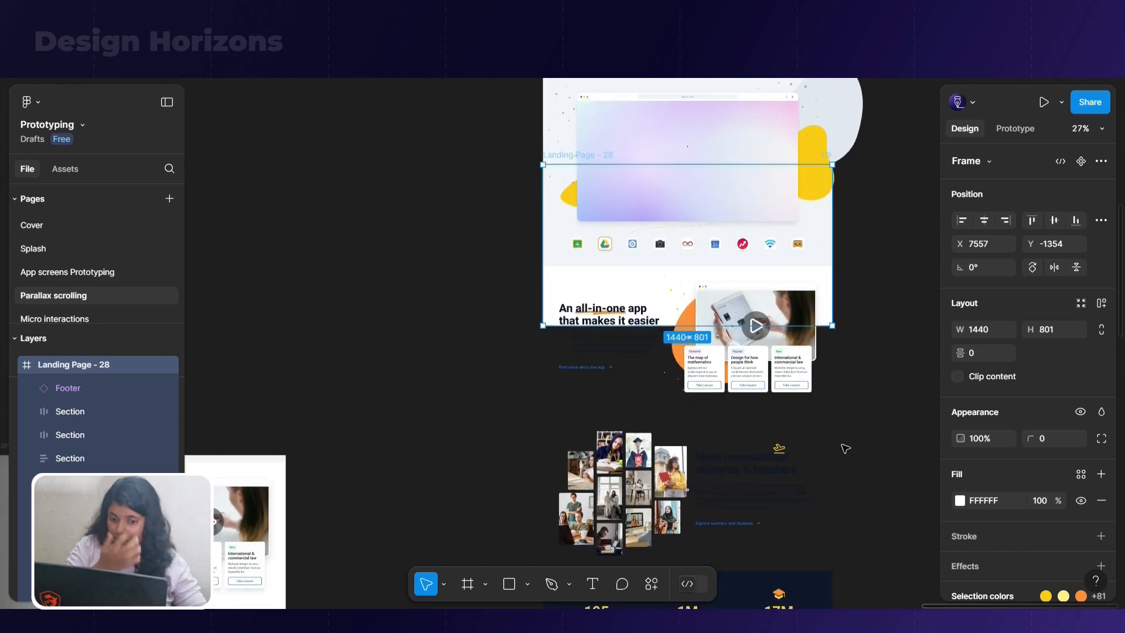
pyautogui.click(845, 449)
pyautogui.click(820, 451)
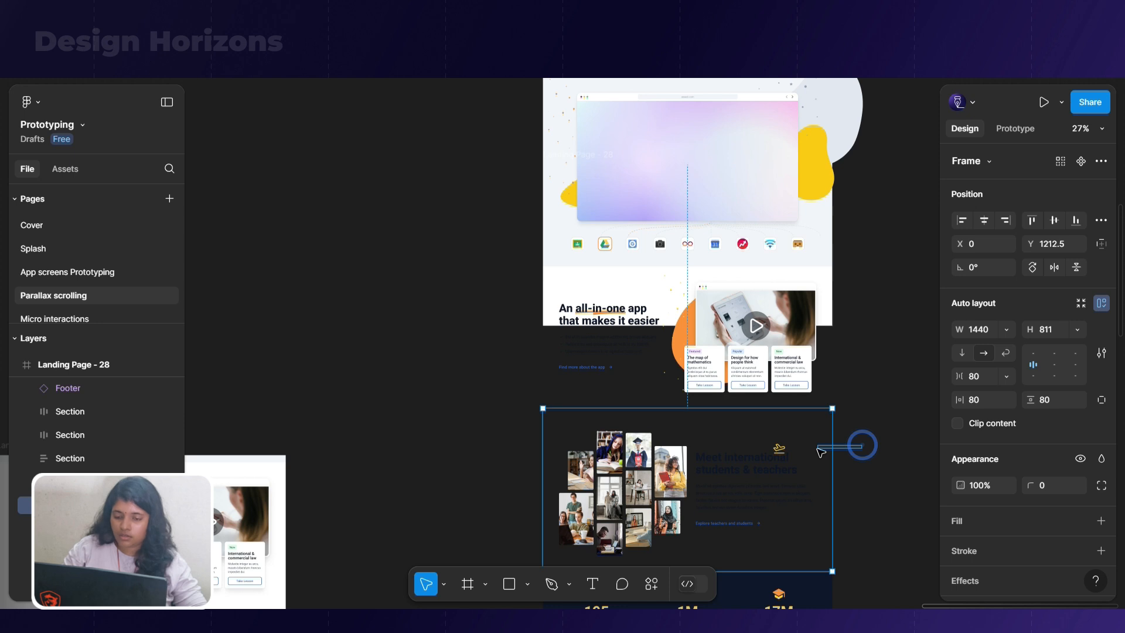
pyautogui.hotkey('ctrl', 'z')
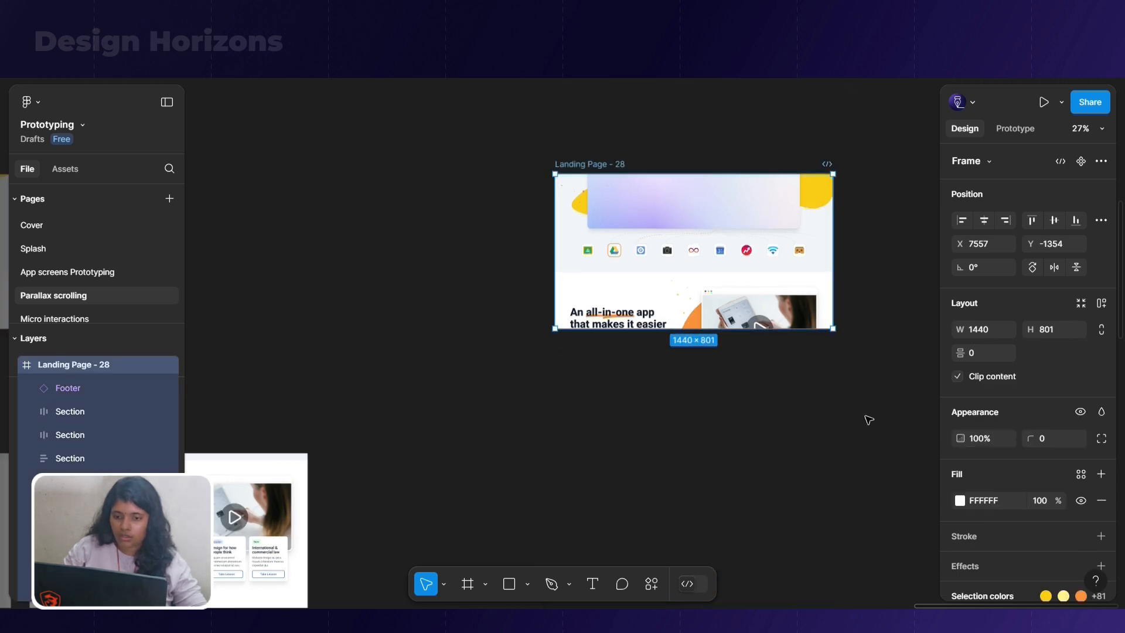
# Move Landing Page - 29 to about X 7395, Y 91, into open canvas space below Landing Page - 28
pyautogui.scroll(-3, 867, 422)
pyautogui.moveTo(506, 431); pyautogui.dragTo(732, 427)
pyautogui.hotkey('ctrl', 'z')
pyautogui.moveTo(530, 426); pyautogui.dragTo(761, 425)
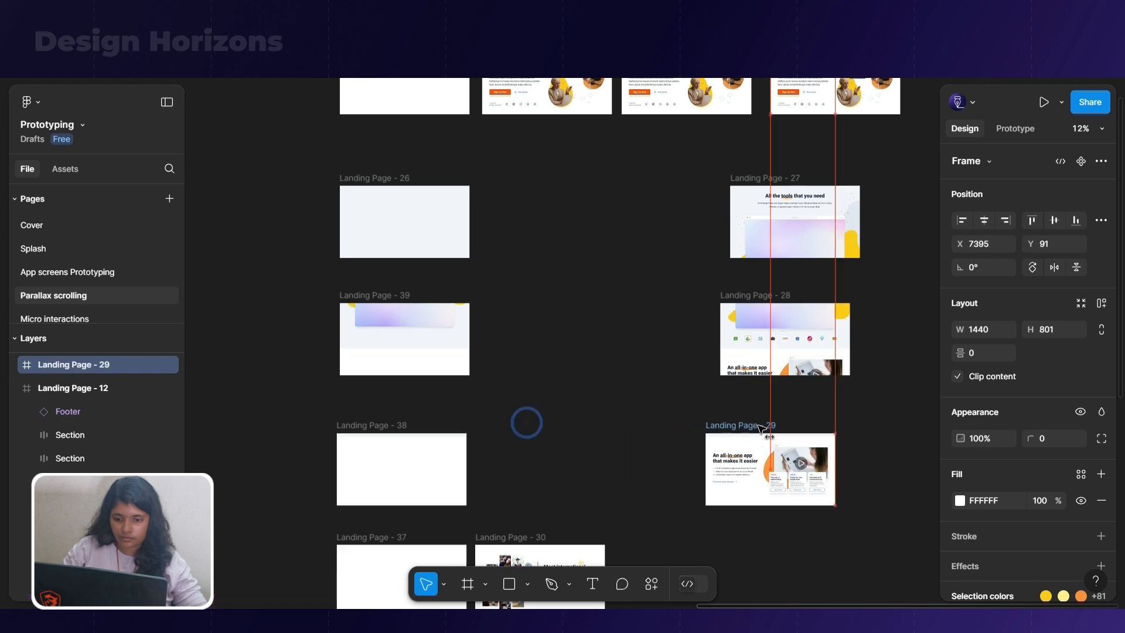
# Turn off content clipping on Landing Page - 29 and set the opacity of its sections from international students through sign-up to 0
pyautogui.scroll(-4, 880, 404)
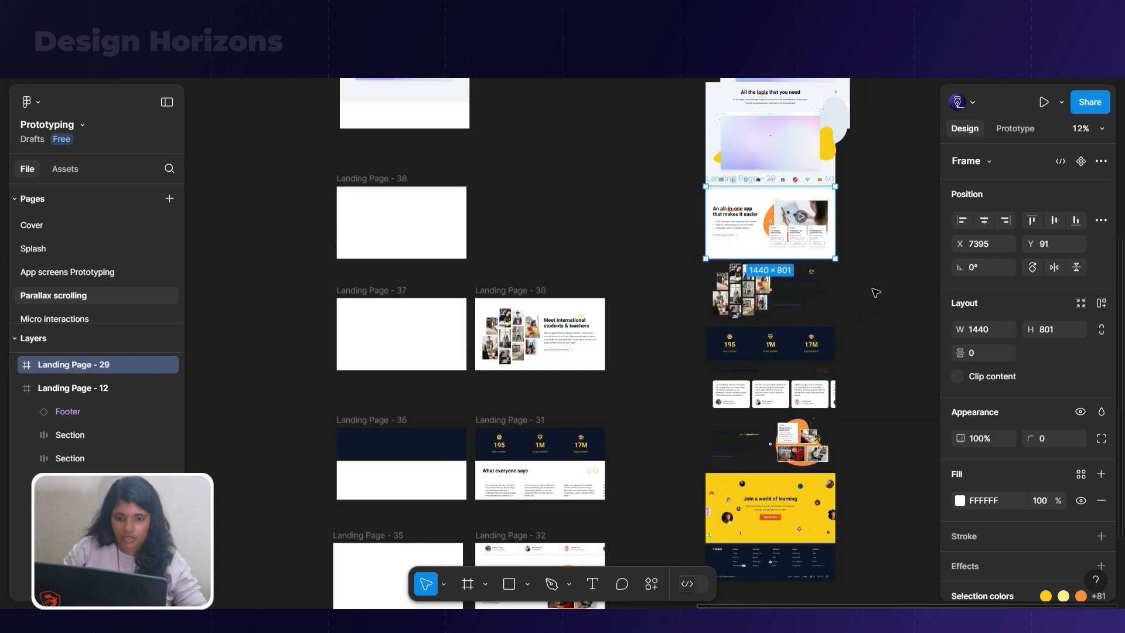
pyautogui.moveTo(873, 272); pyautogui.dragTo(688, 504)
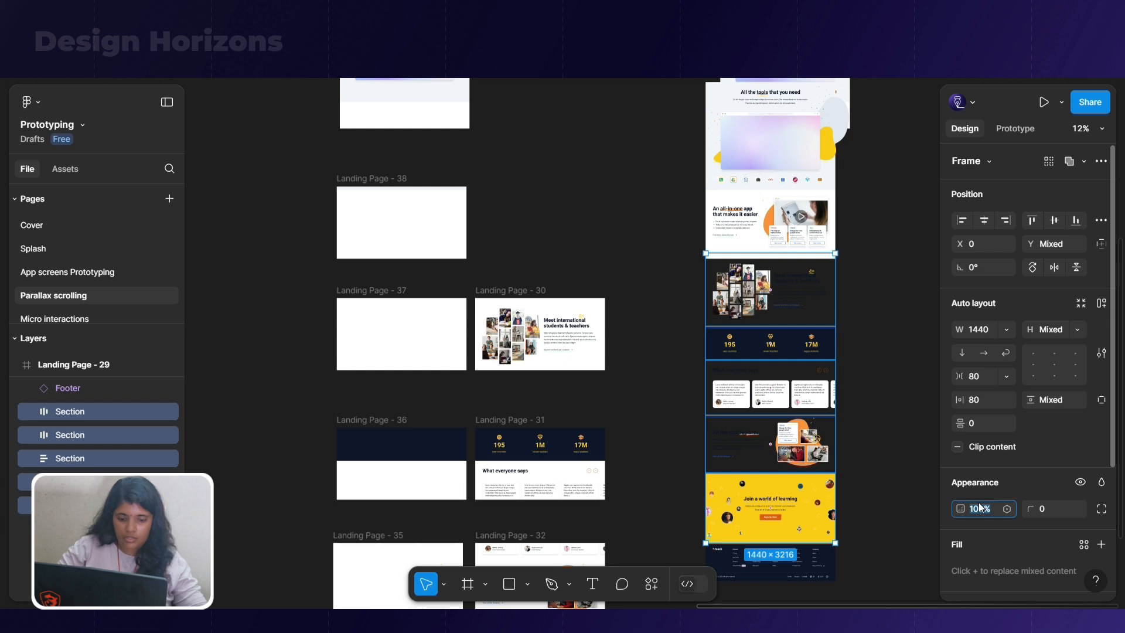
pyautogui.write('0')
pyautogui.press('Return')
pyautogui.click(867, 403)
pyautogui.scroll(1, 855, 419)
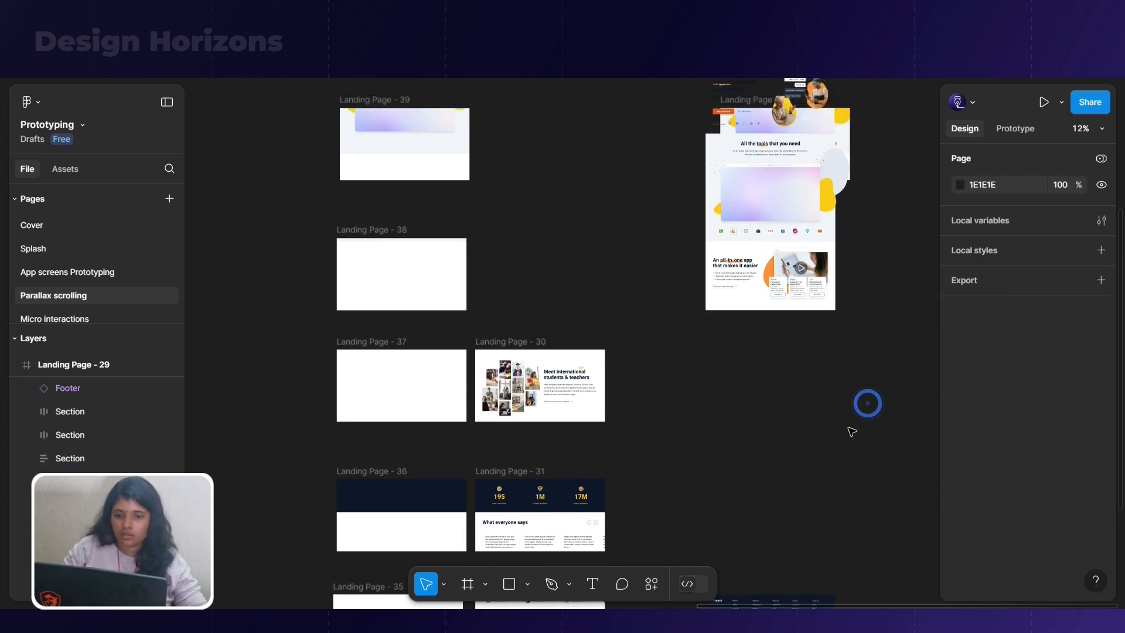
# Turn content clipping back on for Landing Page - 29
pyautogui.scroll(3, 716, 262)
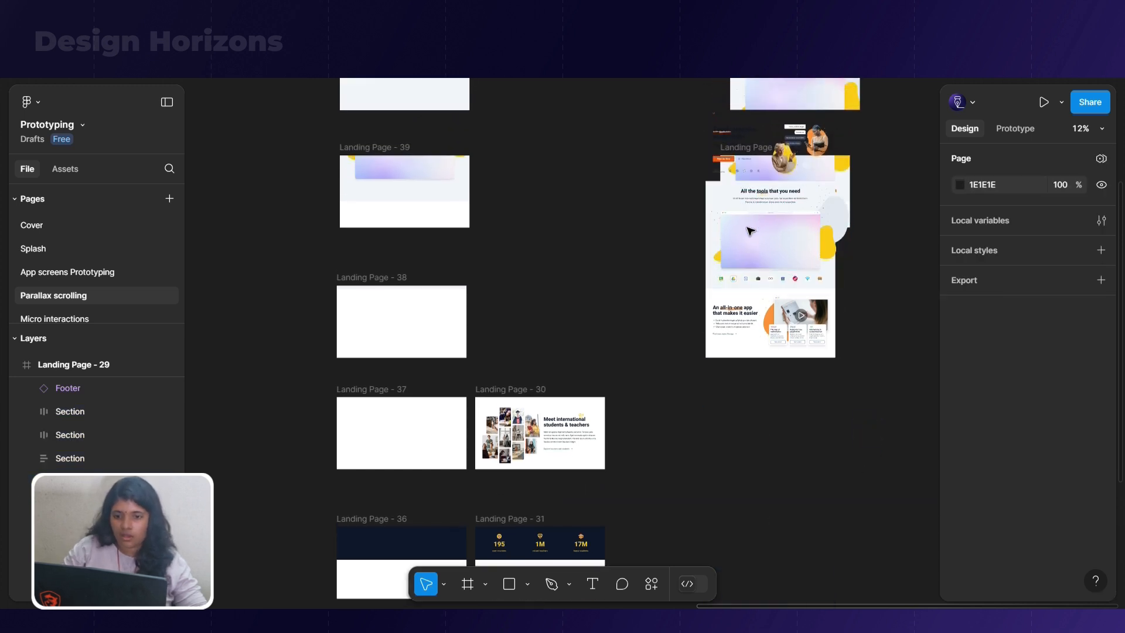
pyautogui.scroll(3, 728, 316)
pyautogui.scroll(1, 717, 287)
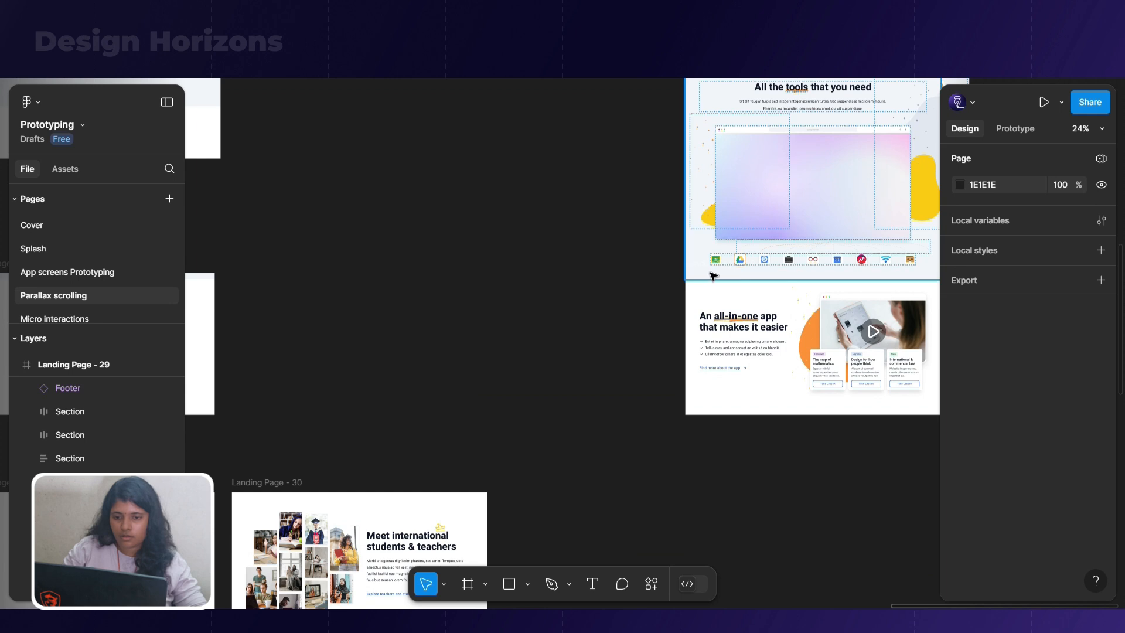
pyautogui.click(709, 299)
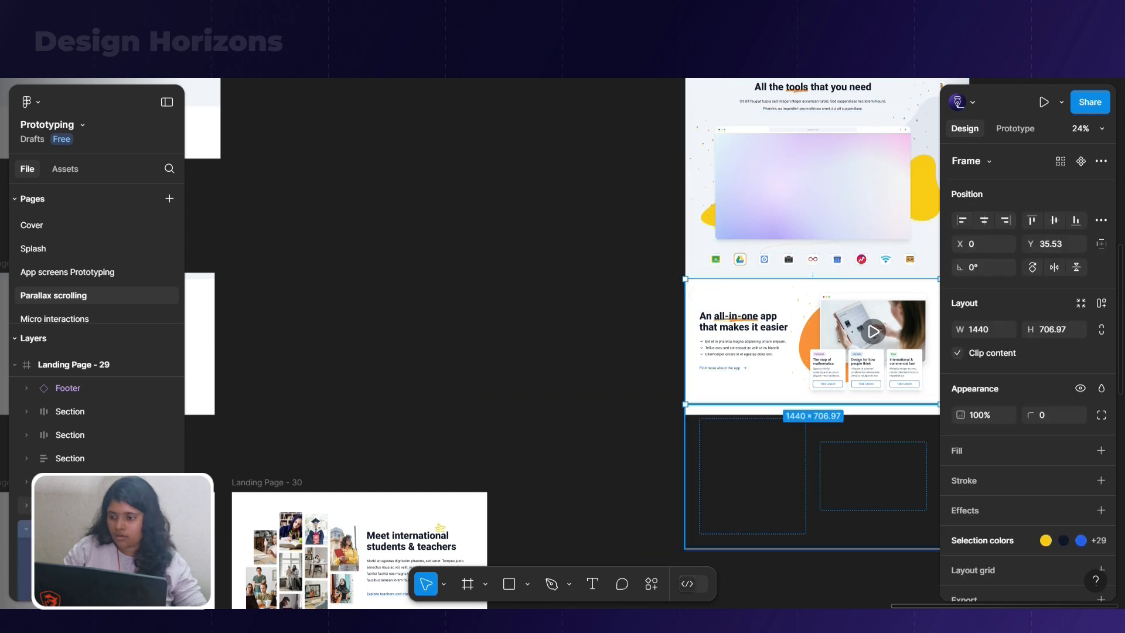
pyautogui.scroll(2, 70, 454)
pyautogui.click(69, 445)
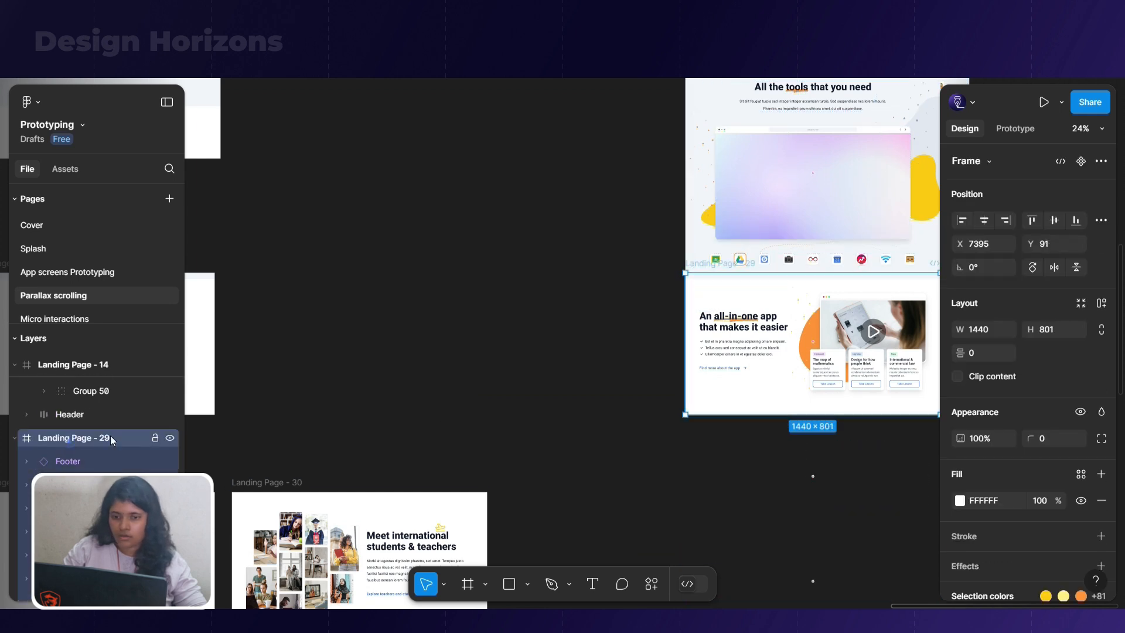
pyautogui.click(958, 376)
# Move Landing Page - 30 to about X 7145, Y 1328, into open canvas space below Landing Page - 29, and turn off its content clipping
pyautogui.scroll(-5, 765, 434)
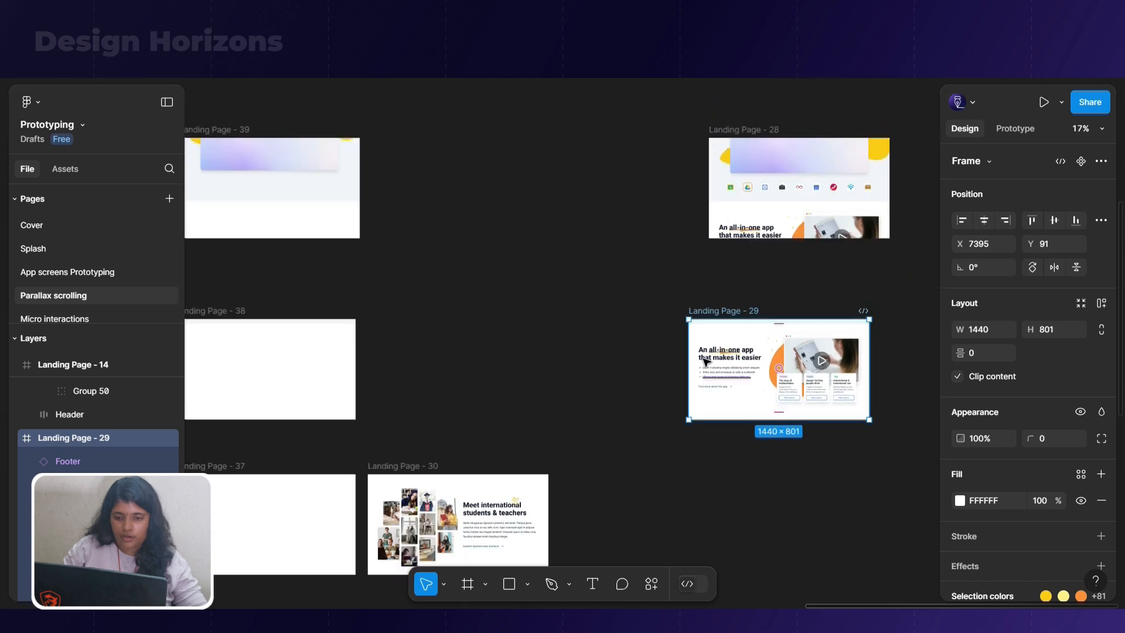
pyautogui.moveTo(518, 414); pyautogui.dragTo(741, 414)
pyautogui.click(957, 376)
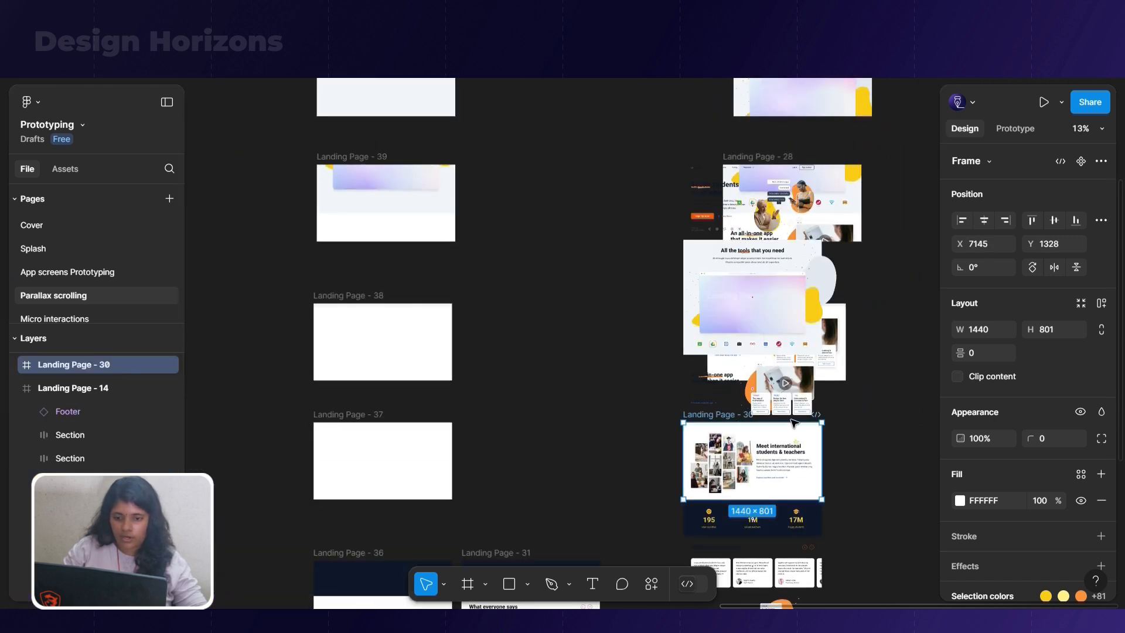
pyautogui.scroll(-1, 866, 499)
# Set the opacity of Landing Page - 30's sections from the statistics band through the footer to 0
pyautogui.moveTo(852, 428); pyautogui.dragTo(709, 608)
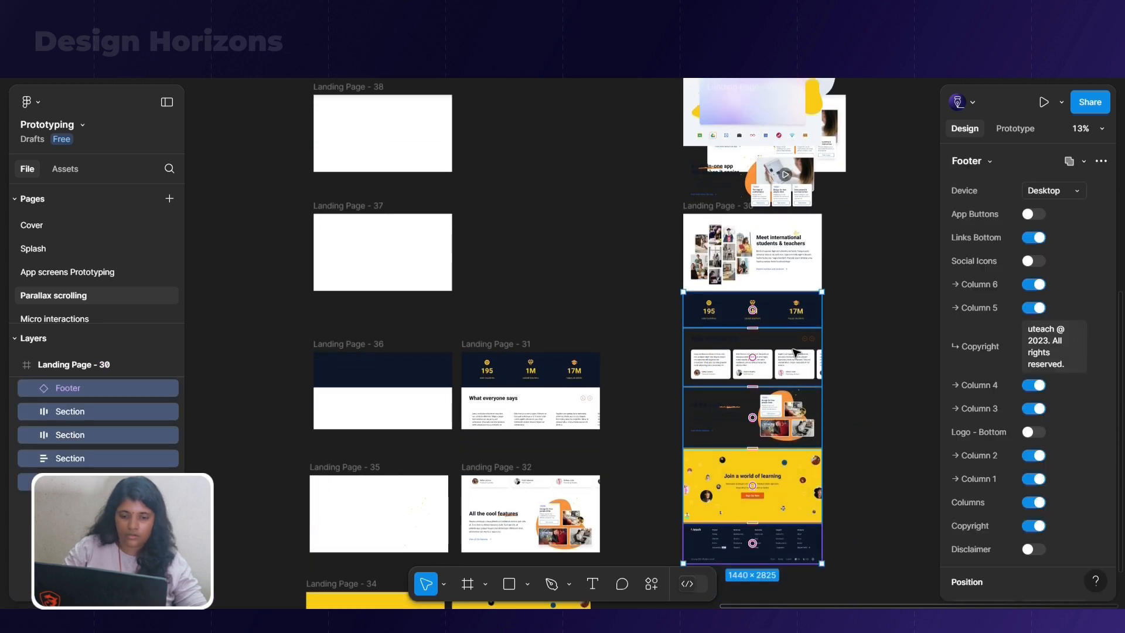
pyautogui.scroll(-5, 1030, 354)
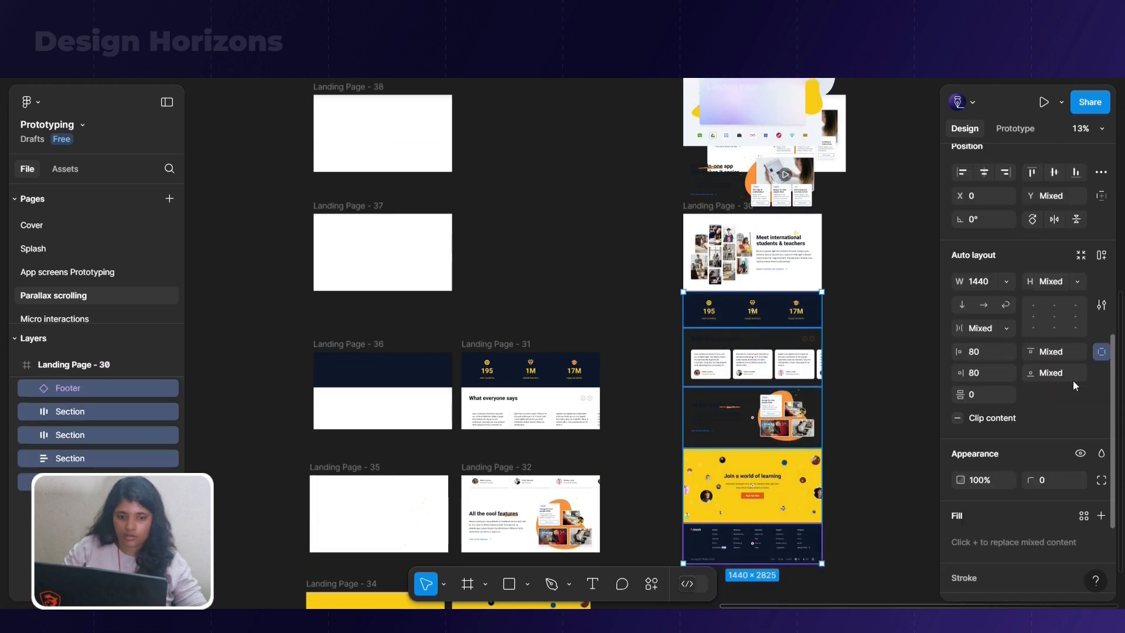
pyautogui.click(981, 480)
pyautogui.write('0')
pyautogui.press('Return')
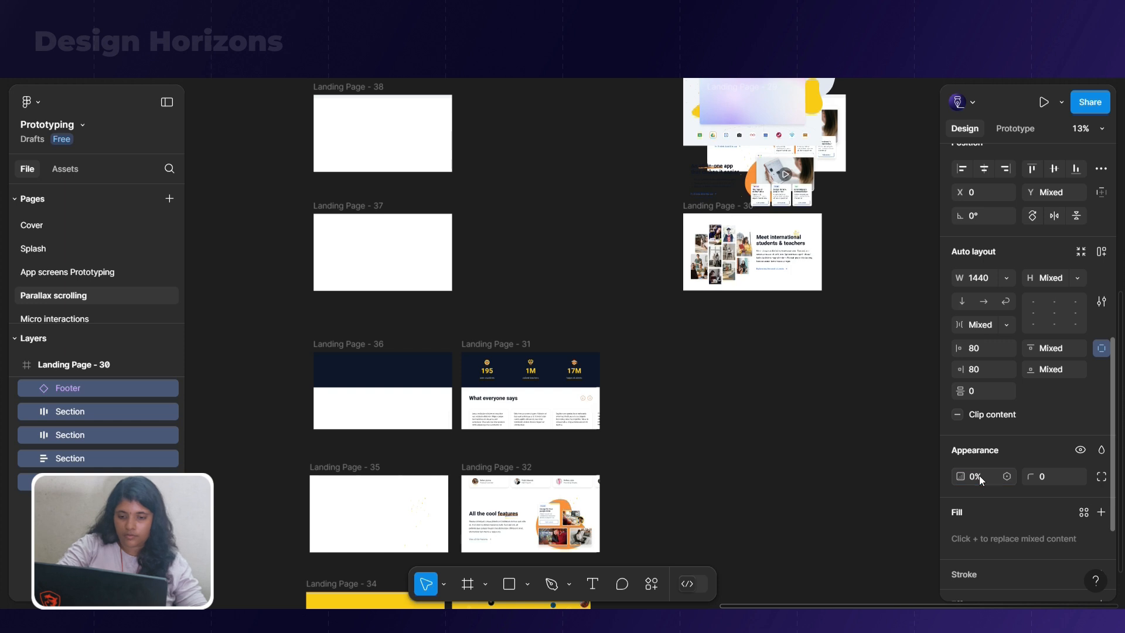
# Turn content clipping back on for Landing Page - 30 and move the frame back towards Landing Page - 37
pyautogui.click(830, 404)
pyautogui.click(709, 208)
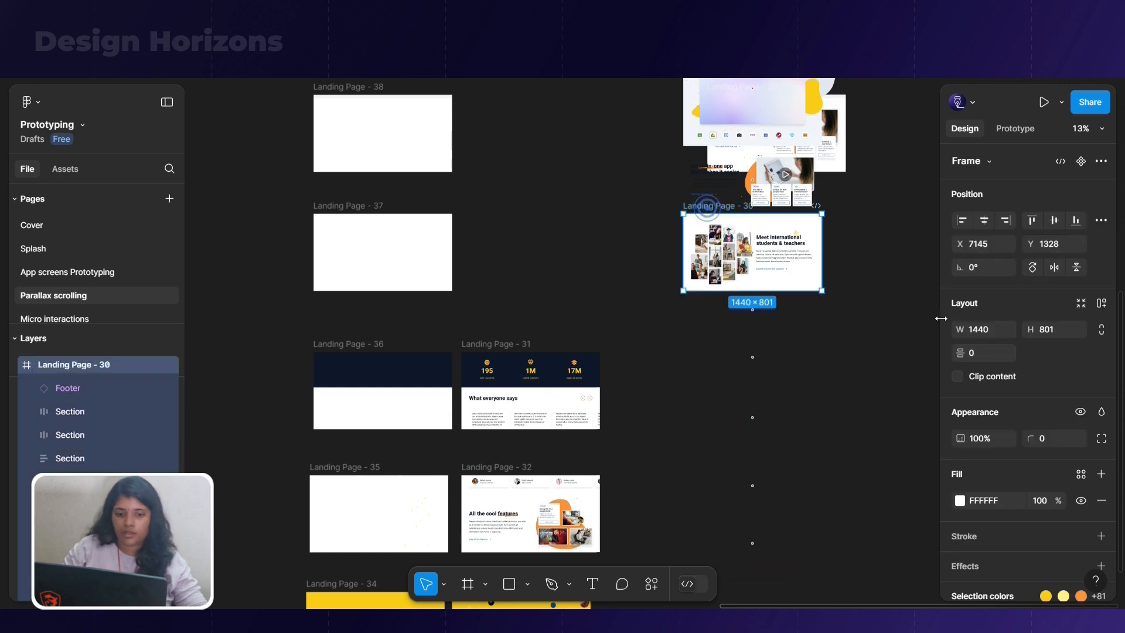
pyautogui.moveTo(724, 209); pyautogui.dragTo(530, 215)
# Move Landing Page - 31 to about X 6970, Y 2767, in open canvas space and turn off its content clipping
pyautogui.moveTo(492, 346); pyautogui.dragTo(697, 346)
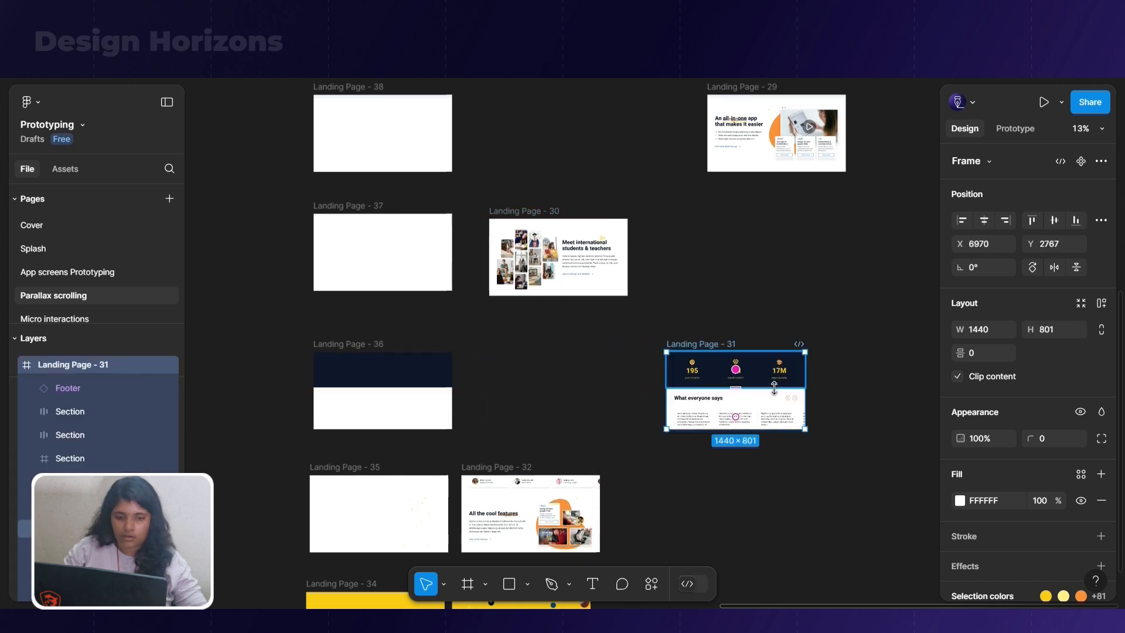
pyautogui.click(961, 378)
pyautogui.scroll(-2, 876, 422)
# Set the opacity of Landing Page - 31's cool features, sign-up and footer sections to 0
pyautogui.moveTo(864, 402); pyautogui.dragTo(800, 437)
pyautogui.moveTo(866, 423); pyautogui.dragTo(662, 567)
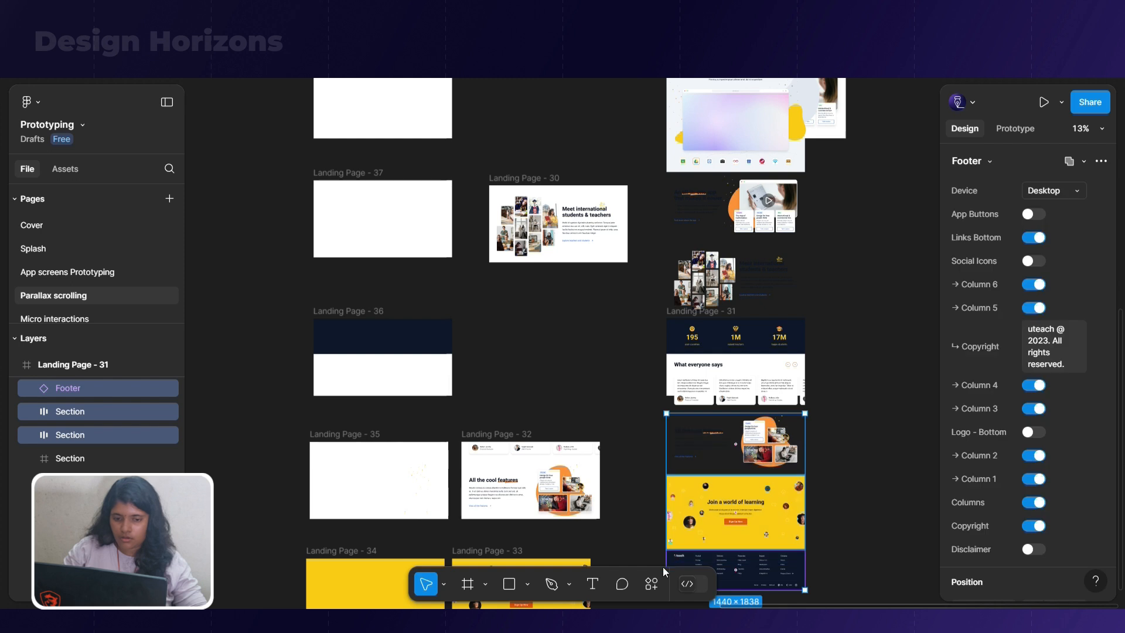
pyautogui.scroll(-6, 995, 448)
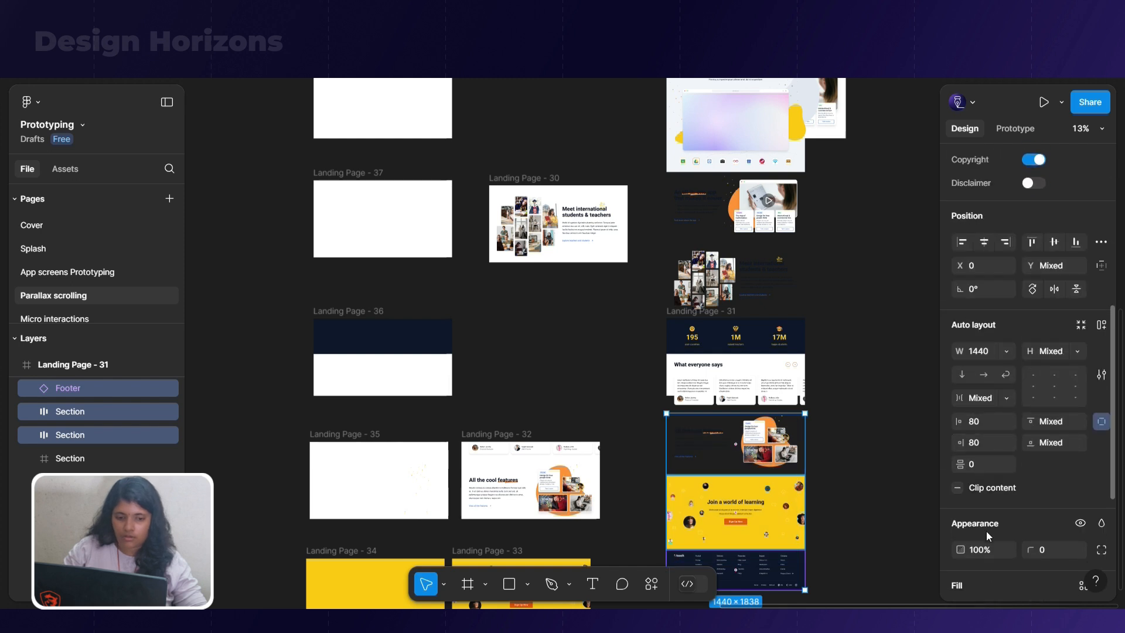
pyautogui.press('Return')
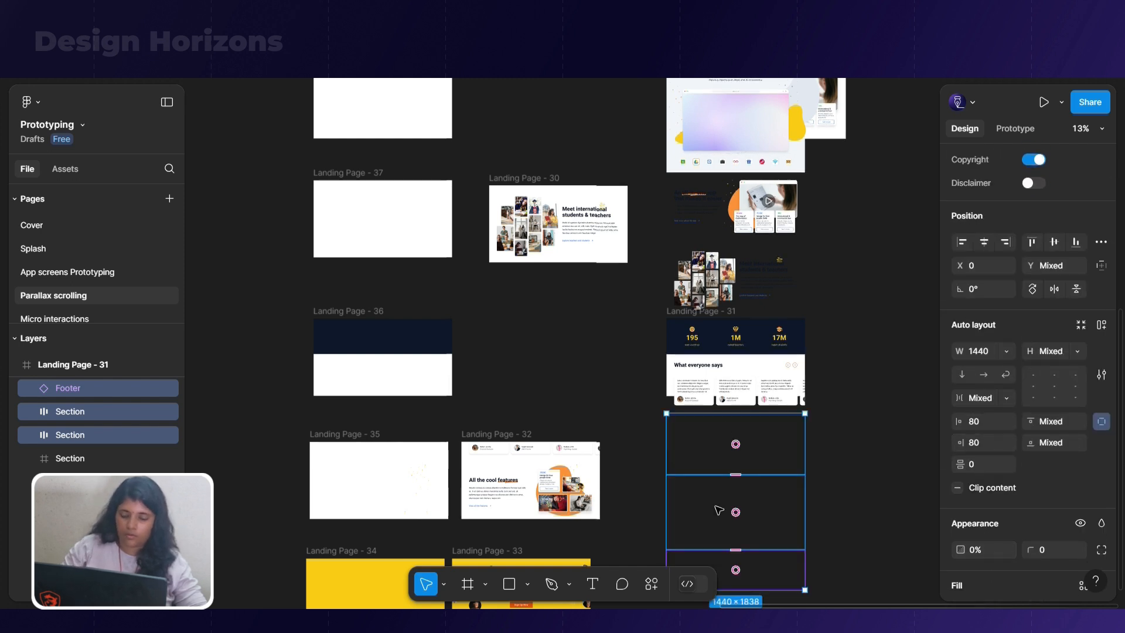
# Turn content clipping back on for Landing Page - 31
pyautogui.click(692, 312)
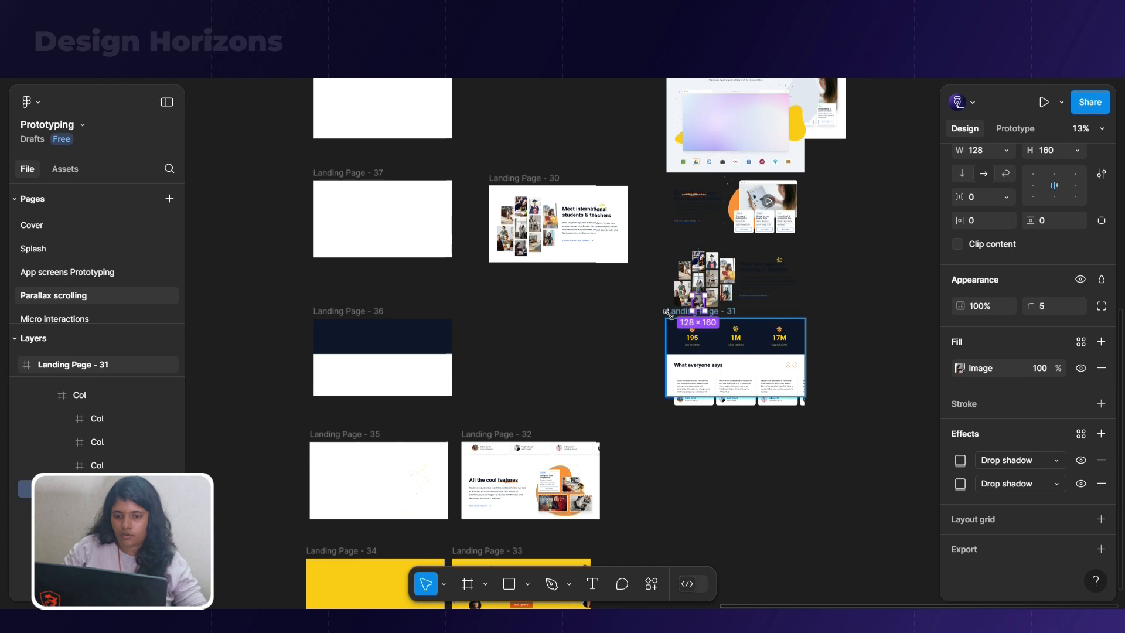
pyautogui.click(668, 312)
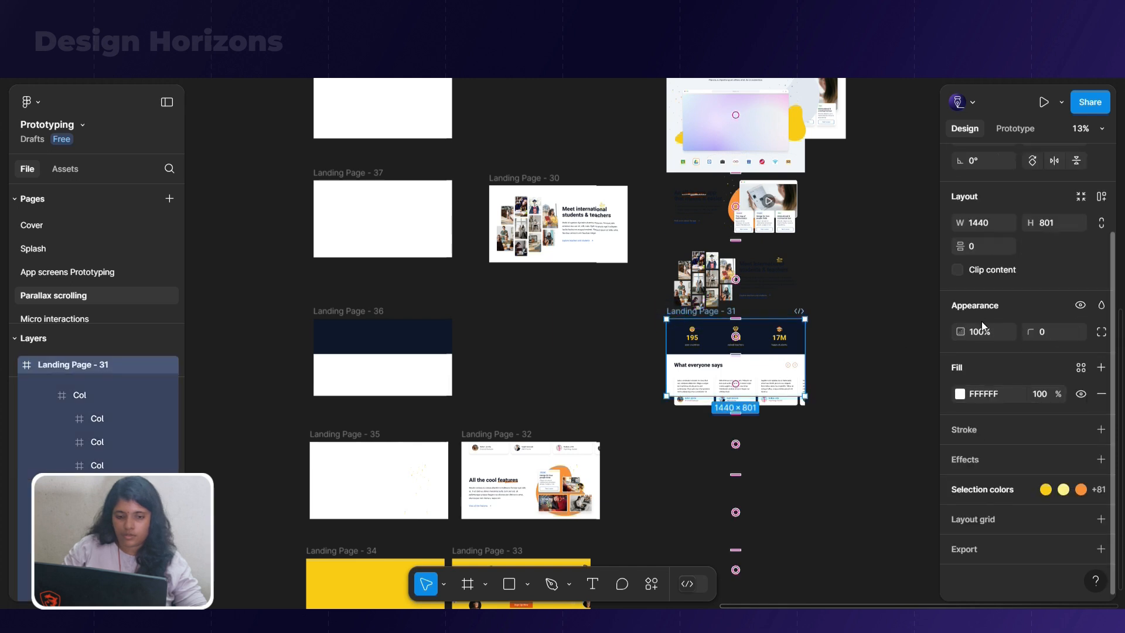
pyautogui.click(958, 270)
pyautogui.click(879, 369)
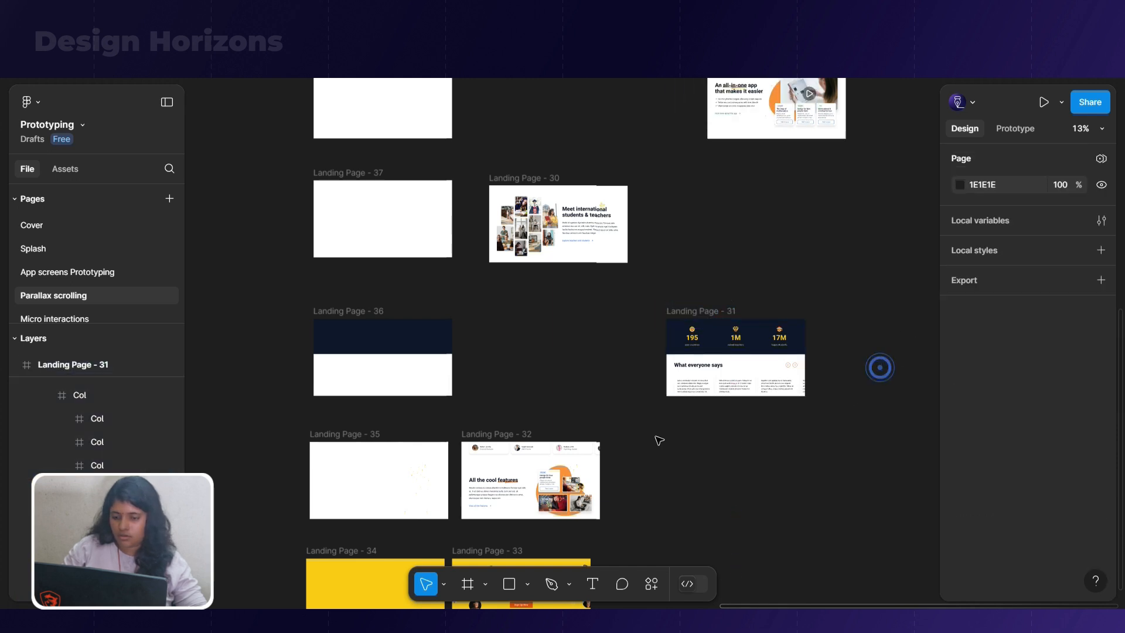
# Move Landing Page - 32 horizontally to about X 6886, below Landing Page - 31, and turn off its content clipping
pyautogui.scroll(-1, 658, 440)
pyautogui.click(501, 400)
pyautogui.scroll(-2, 527, 395)
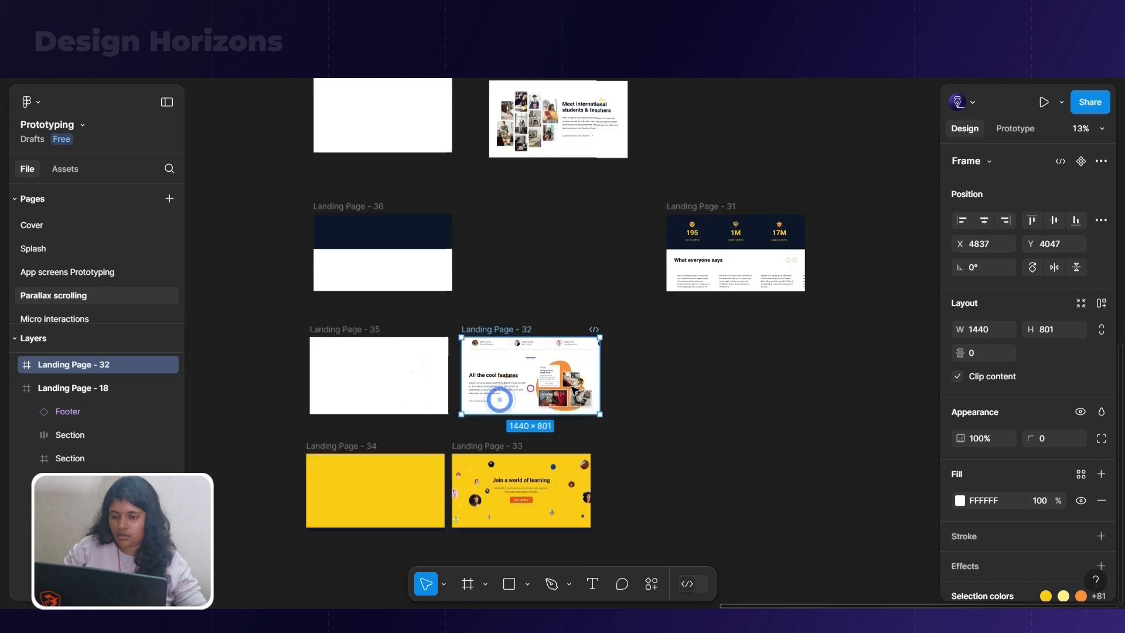
pyautogui.moveTo(519, 331); pyautogui.dragTo(710, 333)
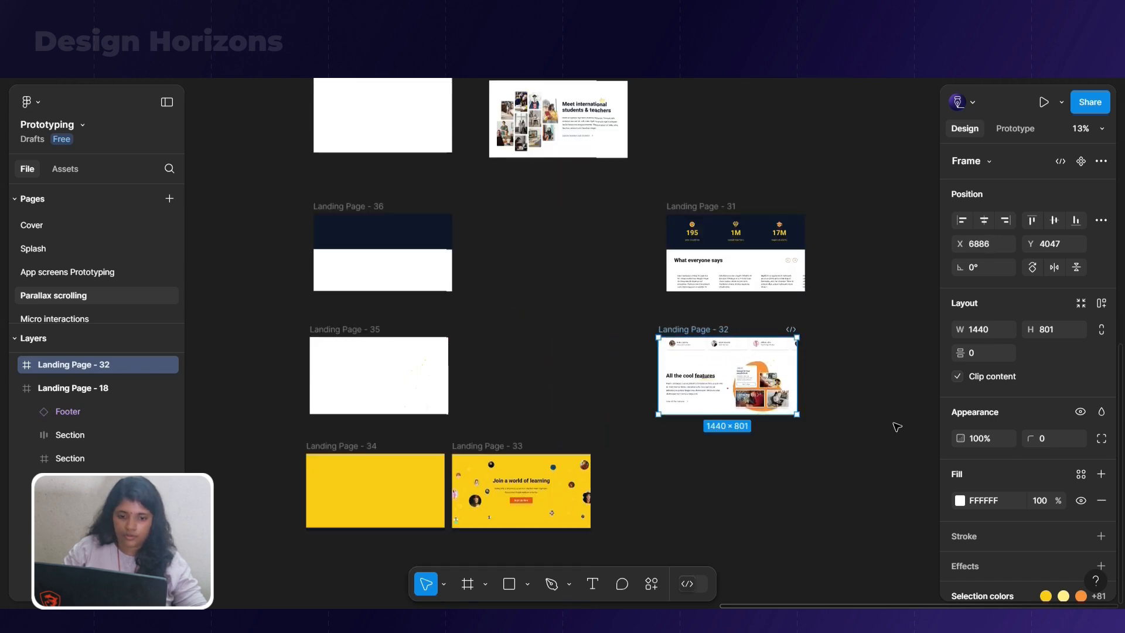
pyautogui.click(957, 376)
# Set the opacity of Landing Page - 32's sign-up section and footer to 0
pyautogui.moveTo(827, 428); pyautogui.dragTo(673, 532)
pyautogui.scroll(-7, 978, 447)
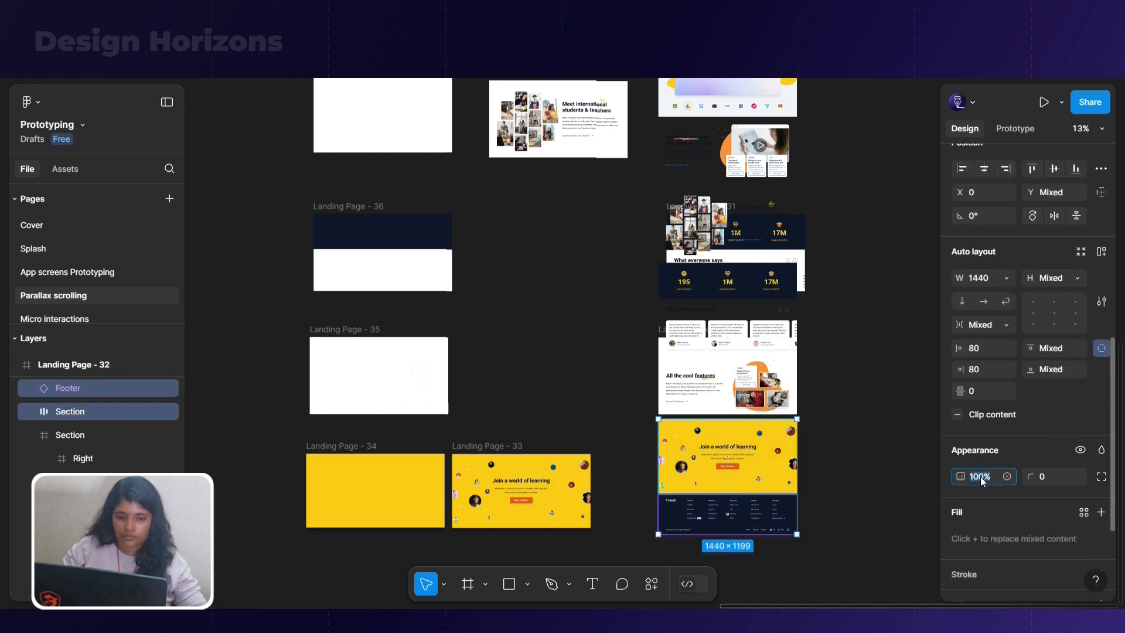
pyautogui.write('0')
pyautogui.press('Return')
pyautogui.click(852, 426)
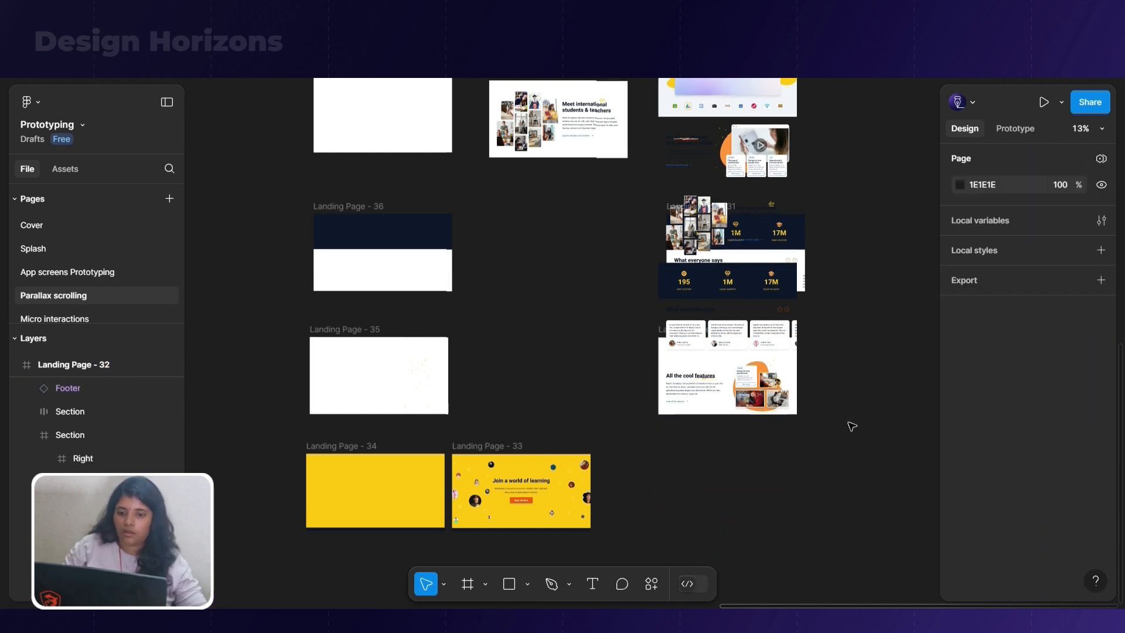
# Undo the accidental shift and turn content clipping back on for Landing Page - 32
pyautogui.moveTo(661, 332); pyautogui.dragTo(541, 333)
pyautogui.hotkey('ctrl', 'z')
pyautogui.click(660, 333)
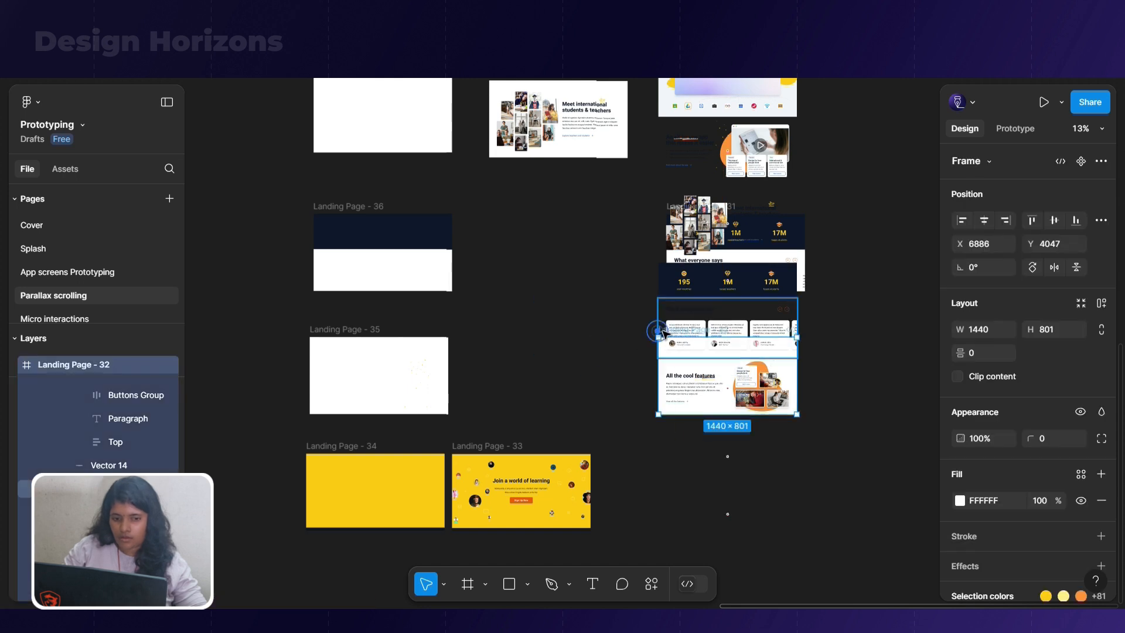
pyautogui.click(957, 377)
# Restart the prototype preview and advance through every section from the hero to sign-up to check the transitions
pyautogui.hotkey('ctrl', 'Tab')
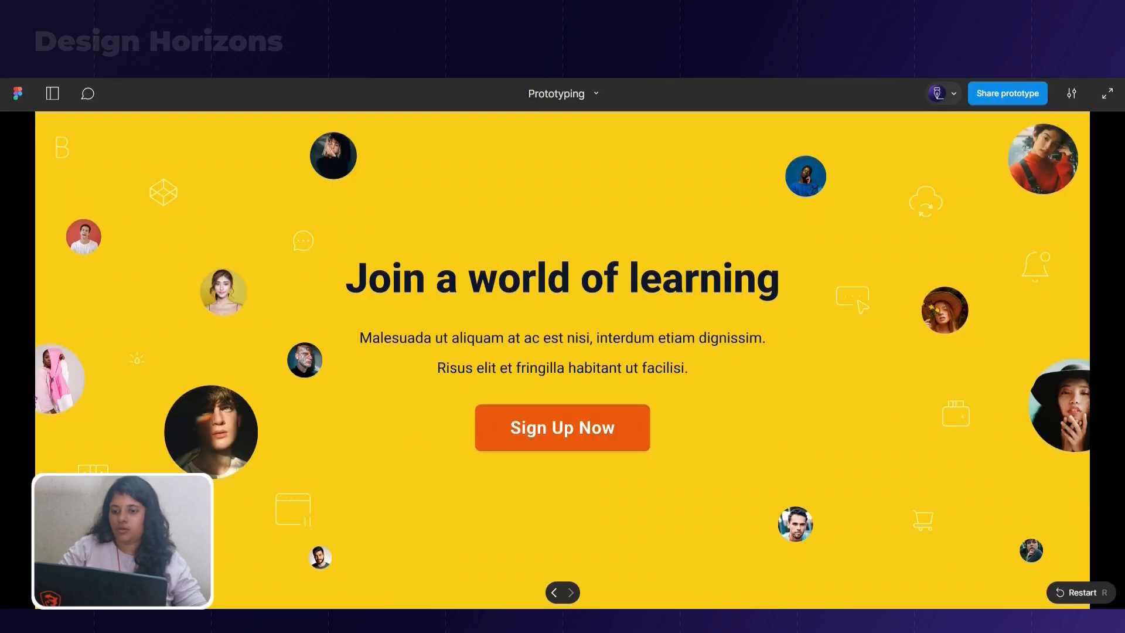
pyautogui.press('r')
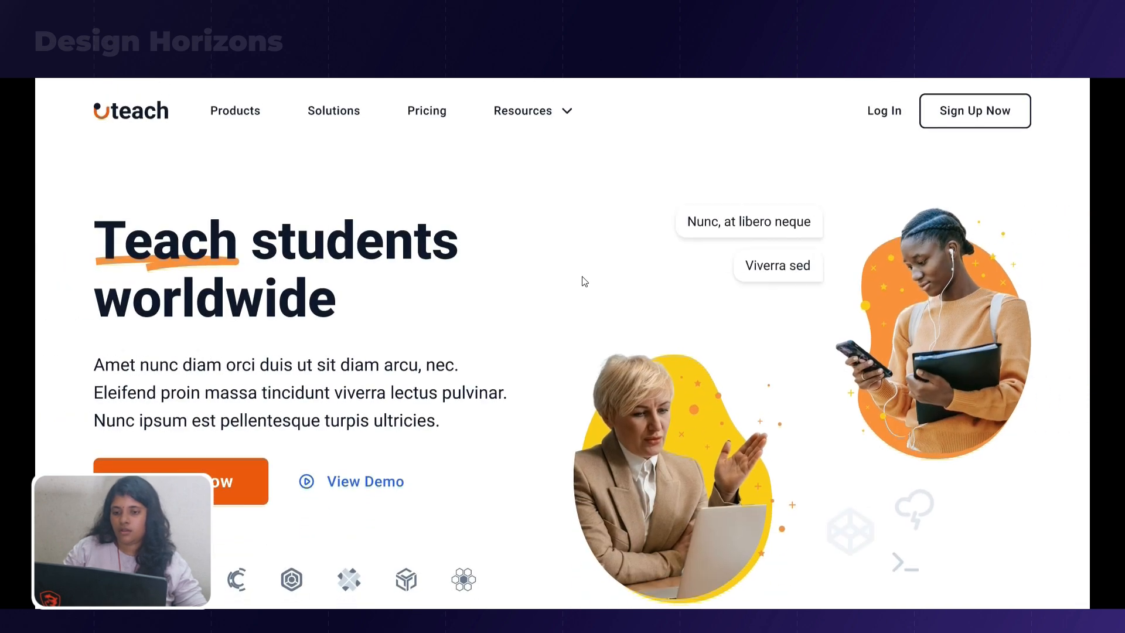
pyautogui.click(583, 277)
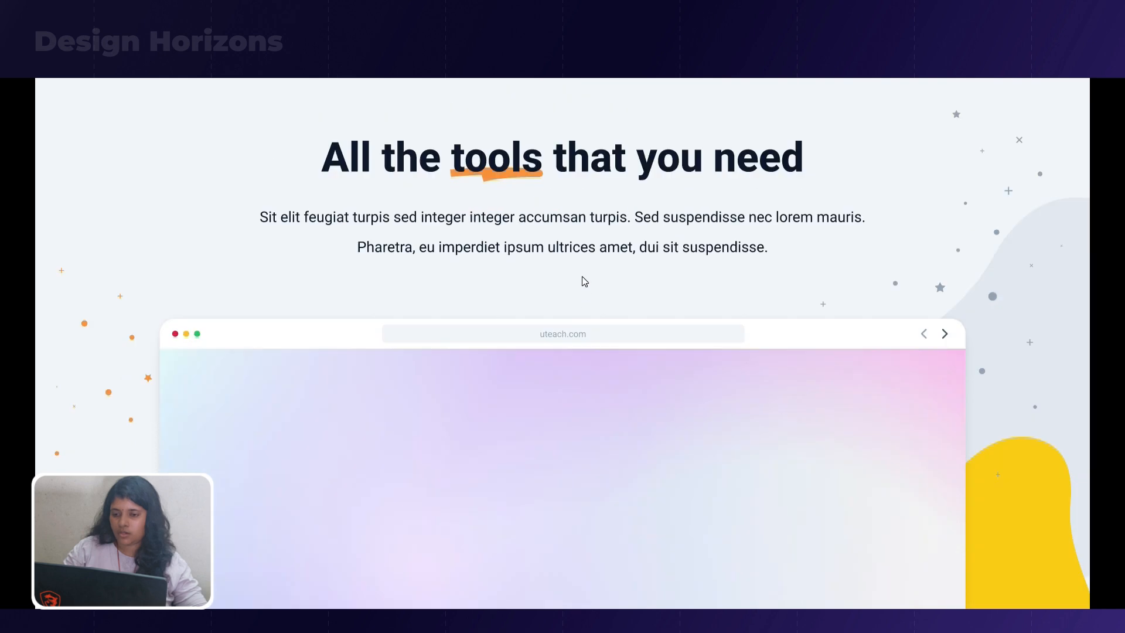
pyautogui.click(581, 276)
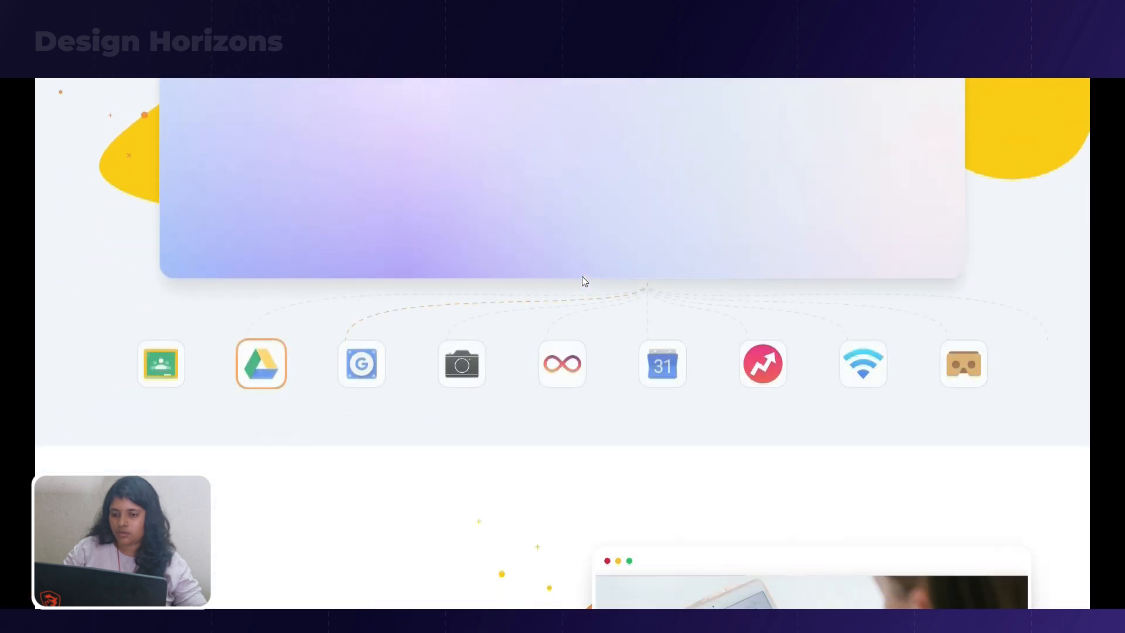
pyautogui.scroll(-5, 582, 276)
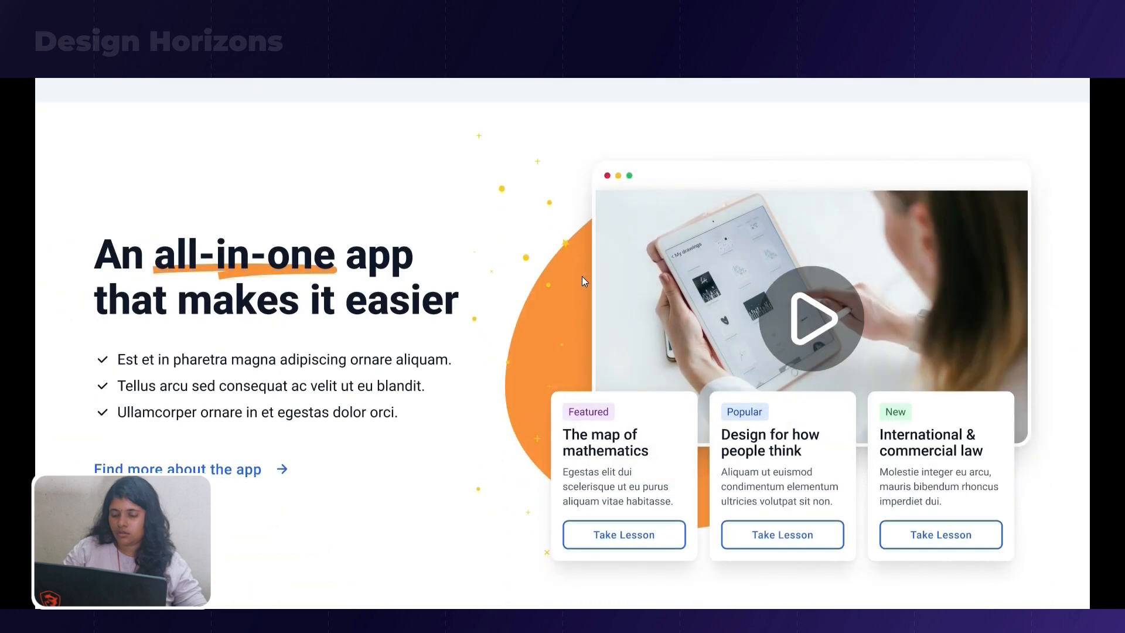
pyautogui.click(582, 276)
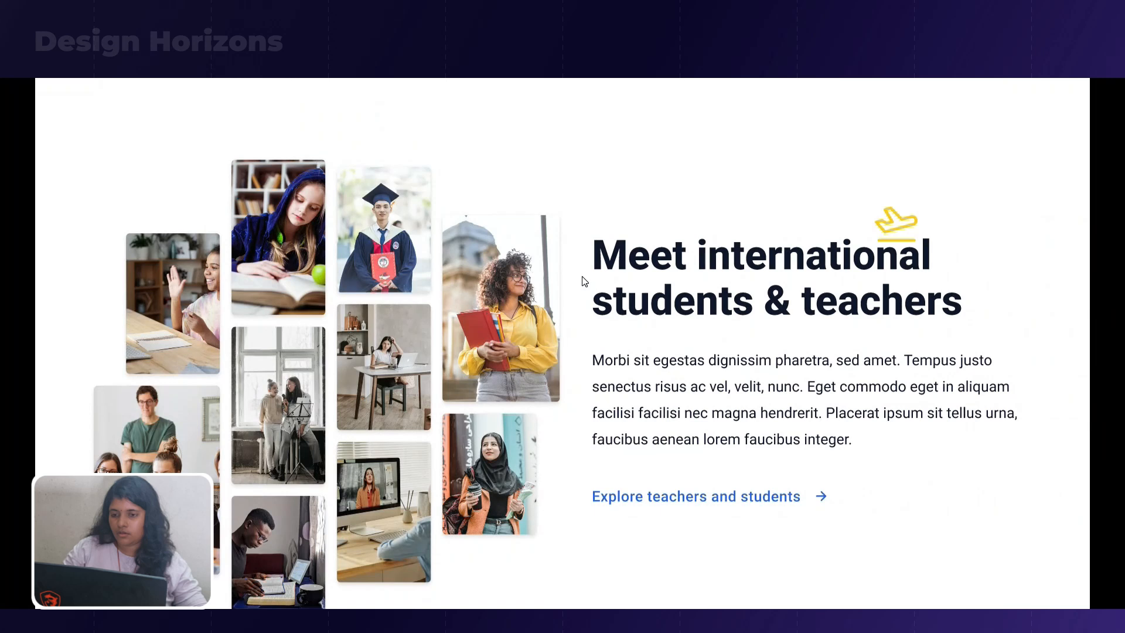
pyautogui.click(581, 276)
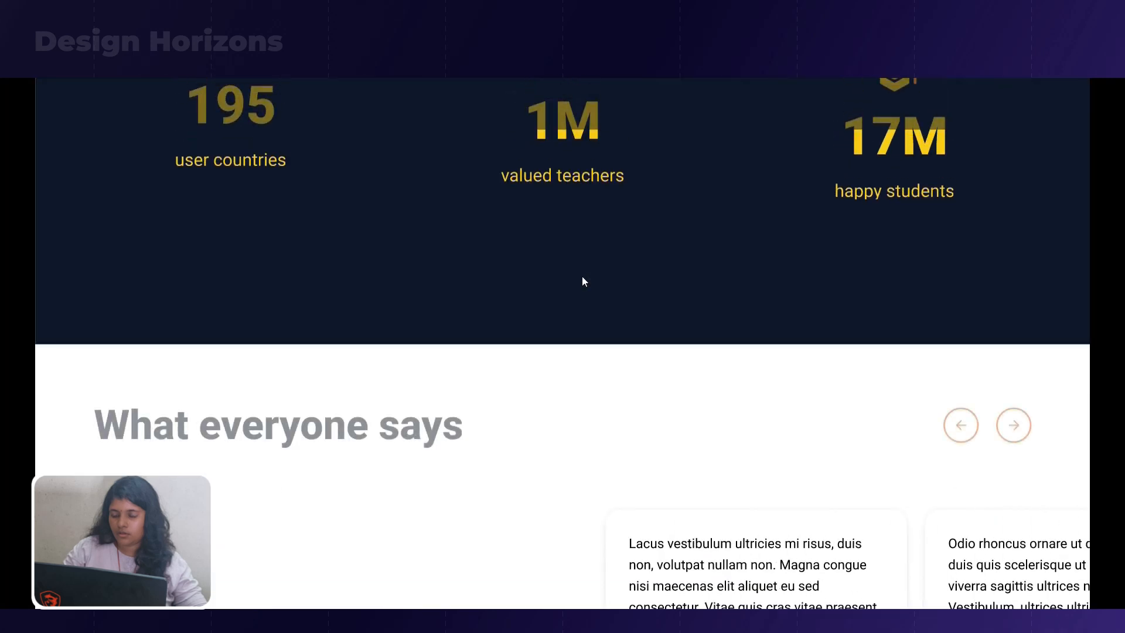
pyautogui.click(581, 276)
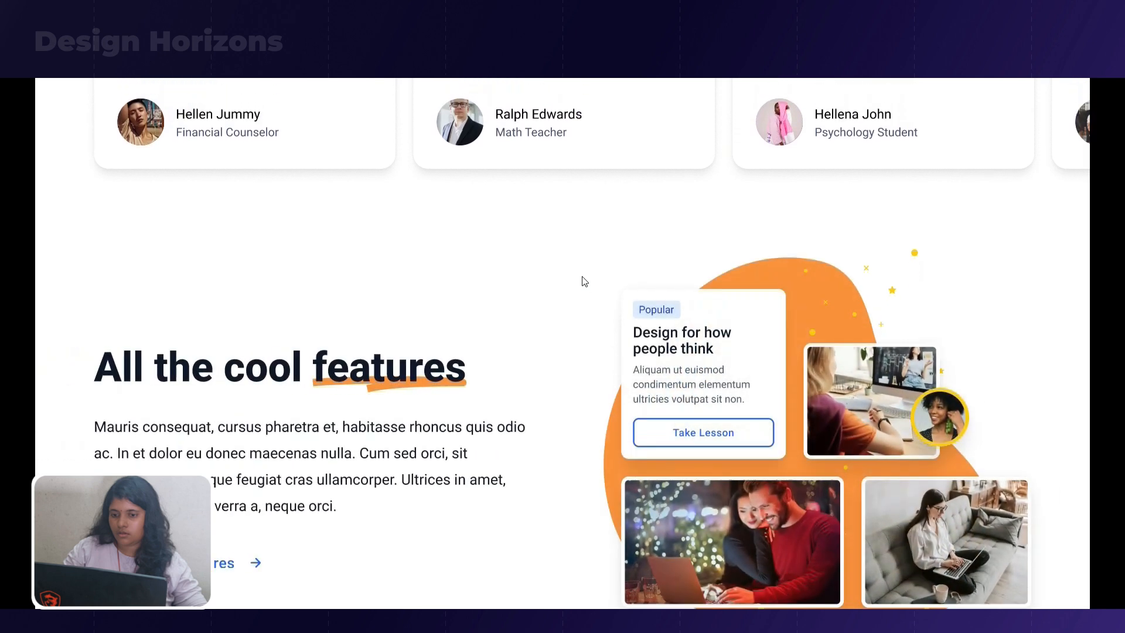
pyautogui.click(582, 276)
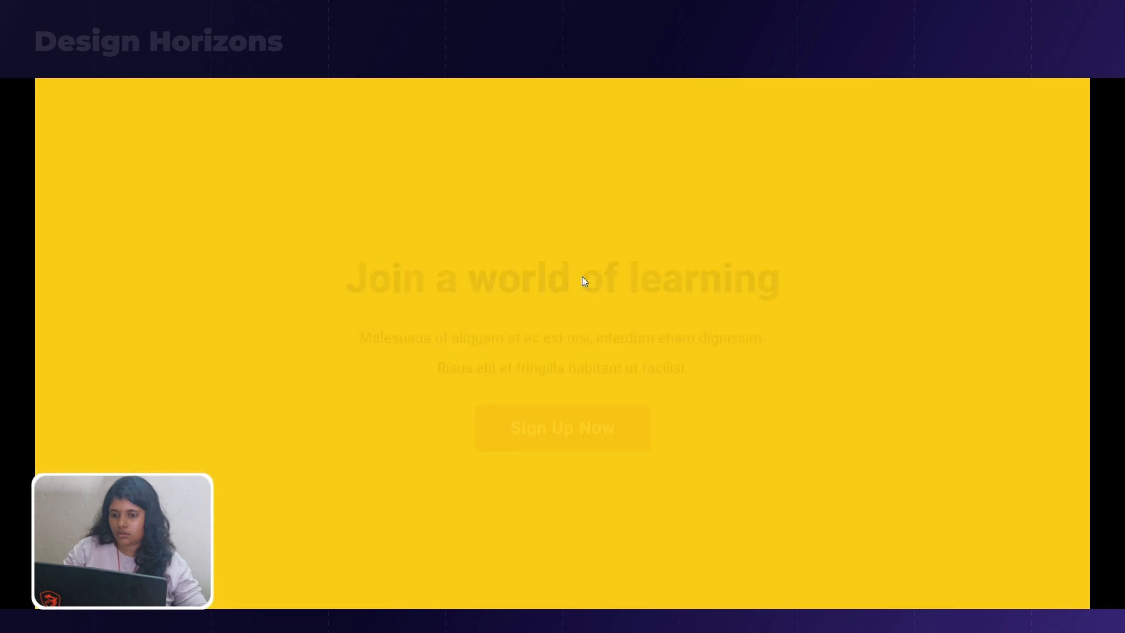